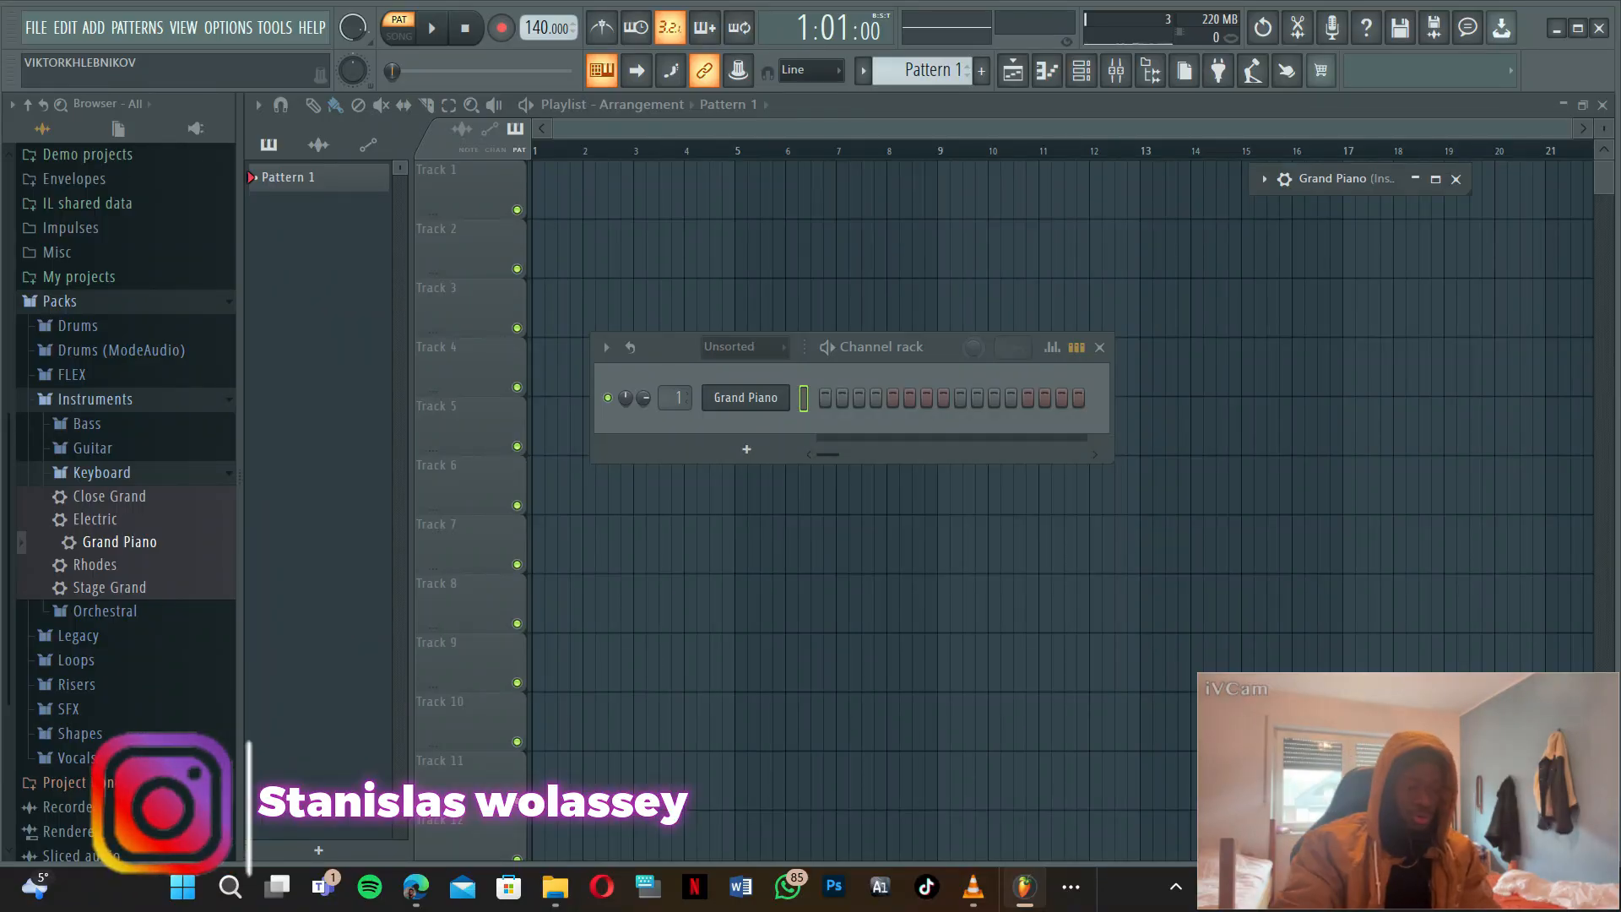
- Open the Grand Piano's piano roll and set the scale highlighting root note to A with the Minor Natural (Aeolian) scale
{"action": "left_click", "coordinate": [1047, 71]}
{"action": "left_click", "coordinate": [1490, 235]}
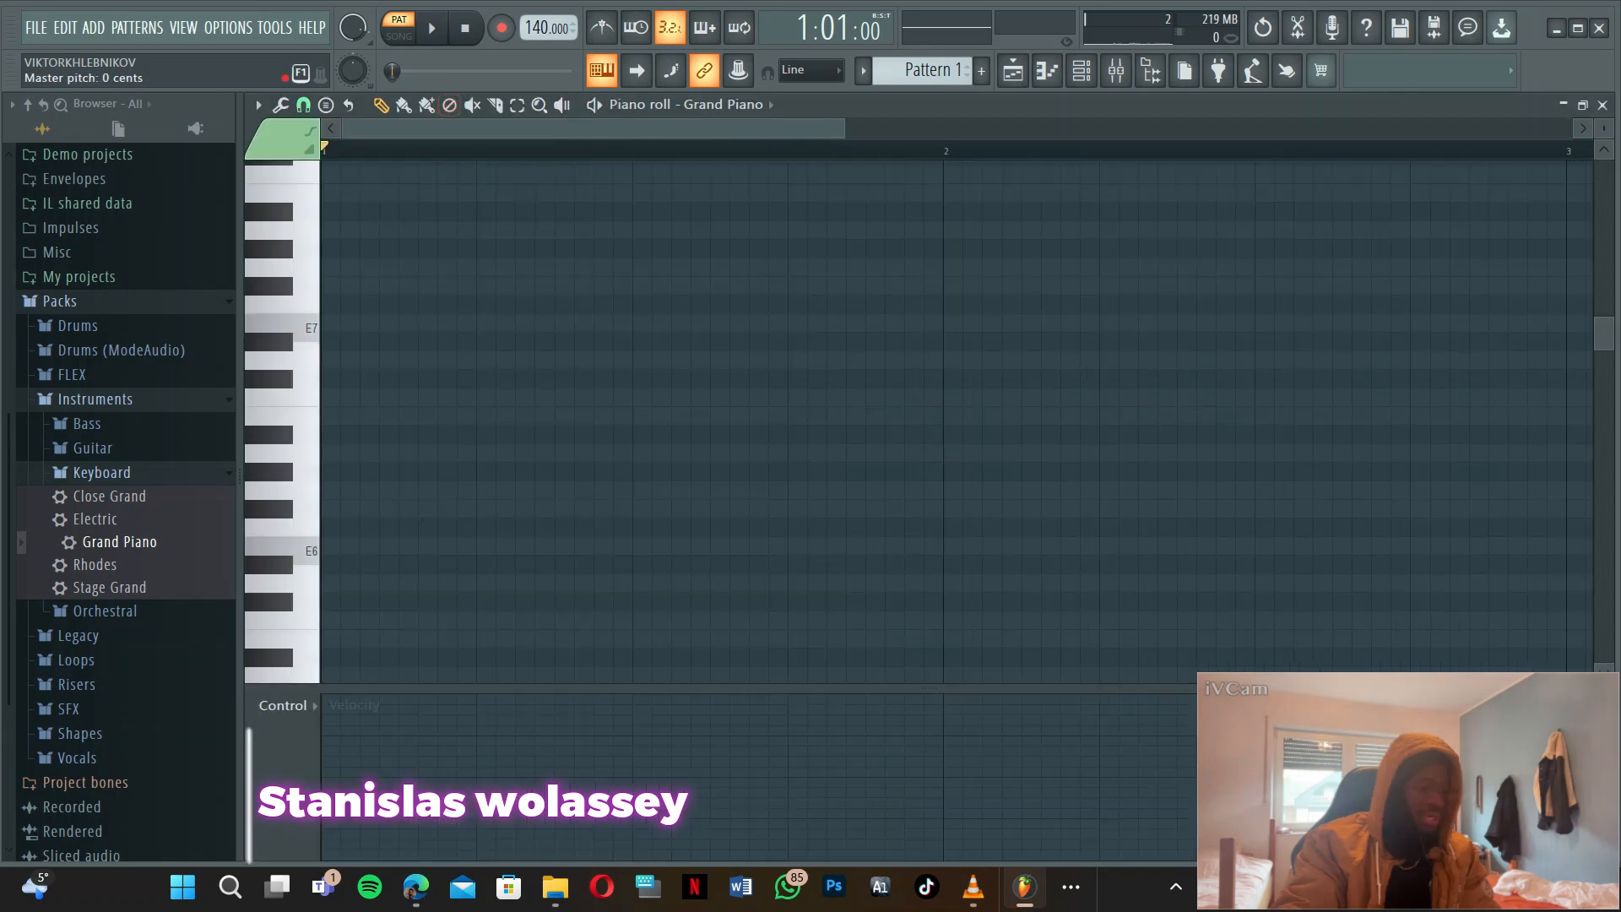
{"action": "left_click", "coordinate": [258, 105]}
{"action": "mouse_move", "coordinate": [279, 203]}
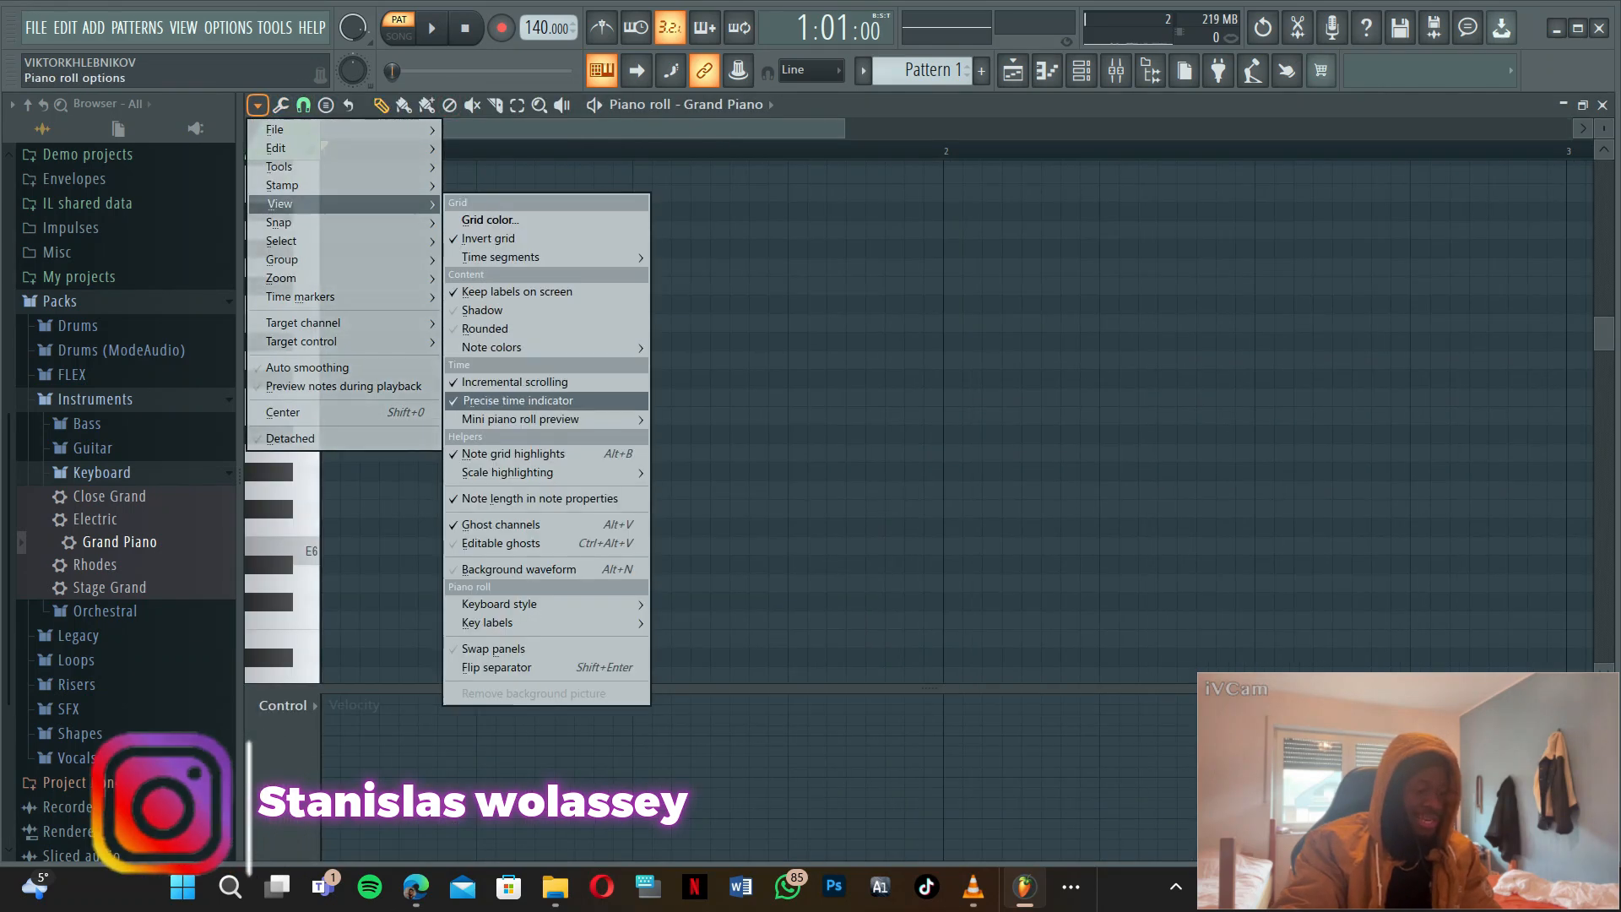
{"action": "mouse_move", "coordinate": [541, 472]}
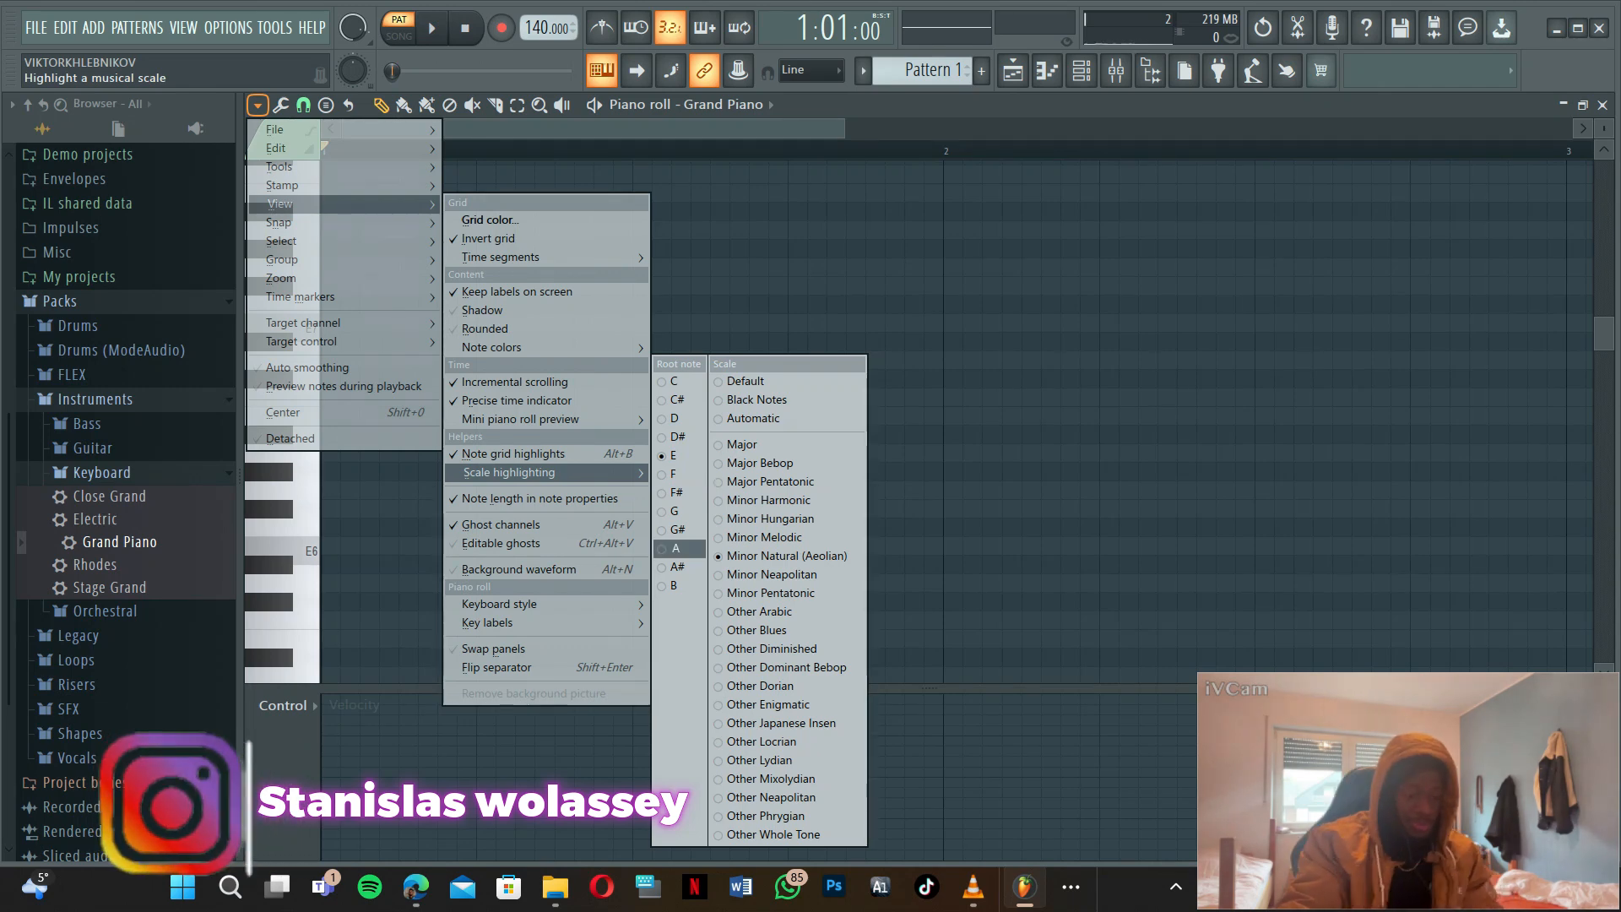
{"action": "left_click", "coordinate": [679, 549]}
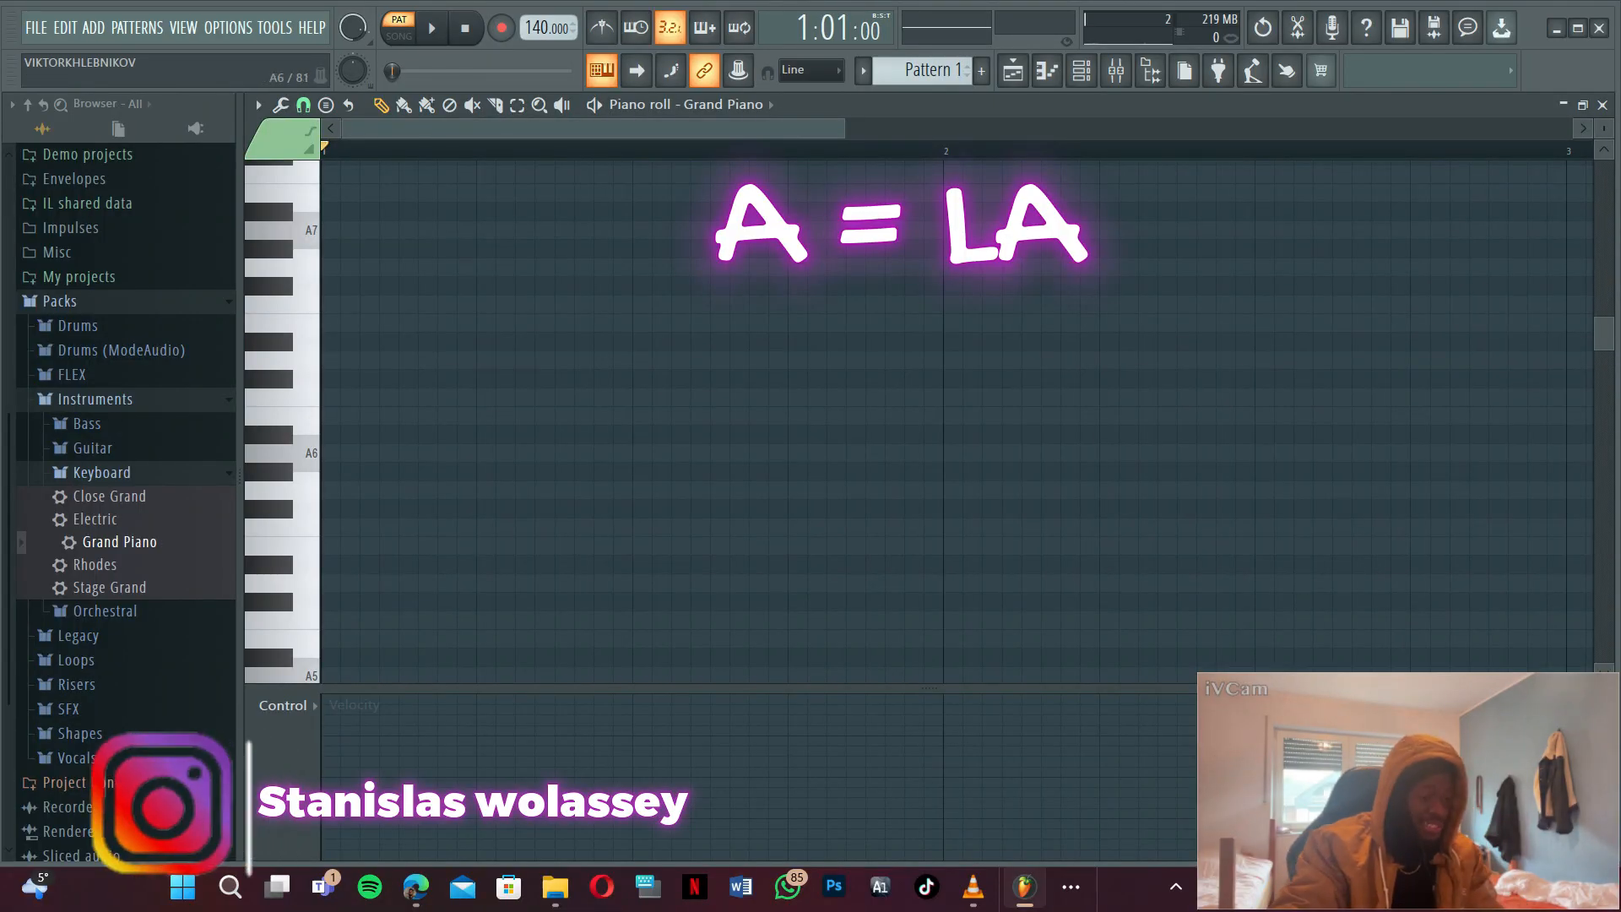
{"action": "left_click", "coordinate": [306, 455]}
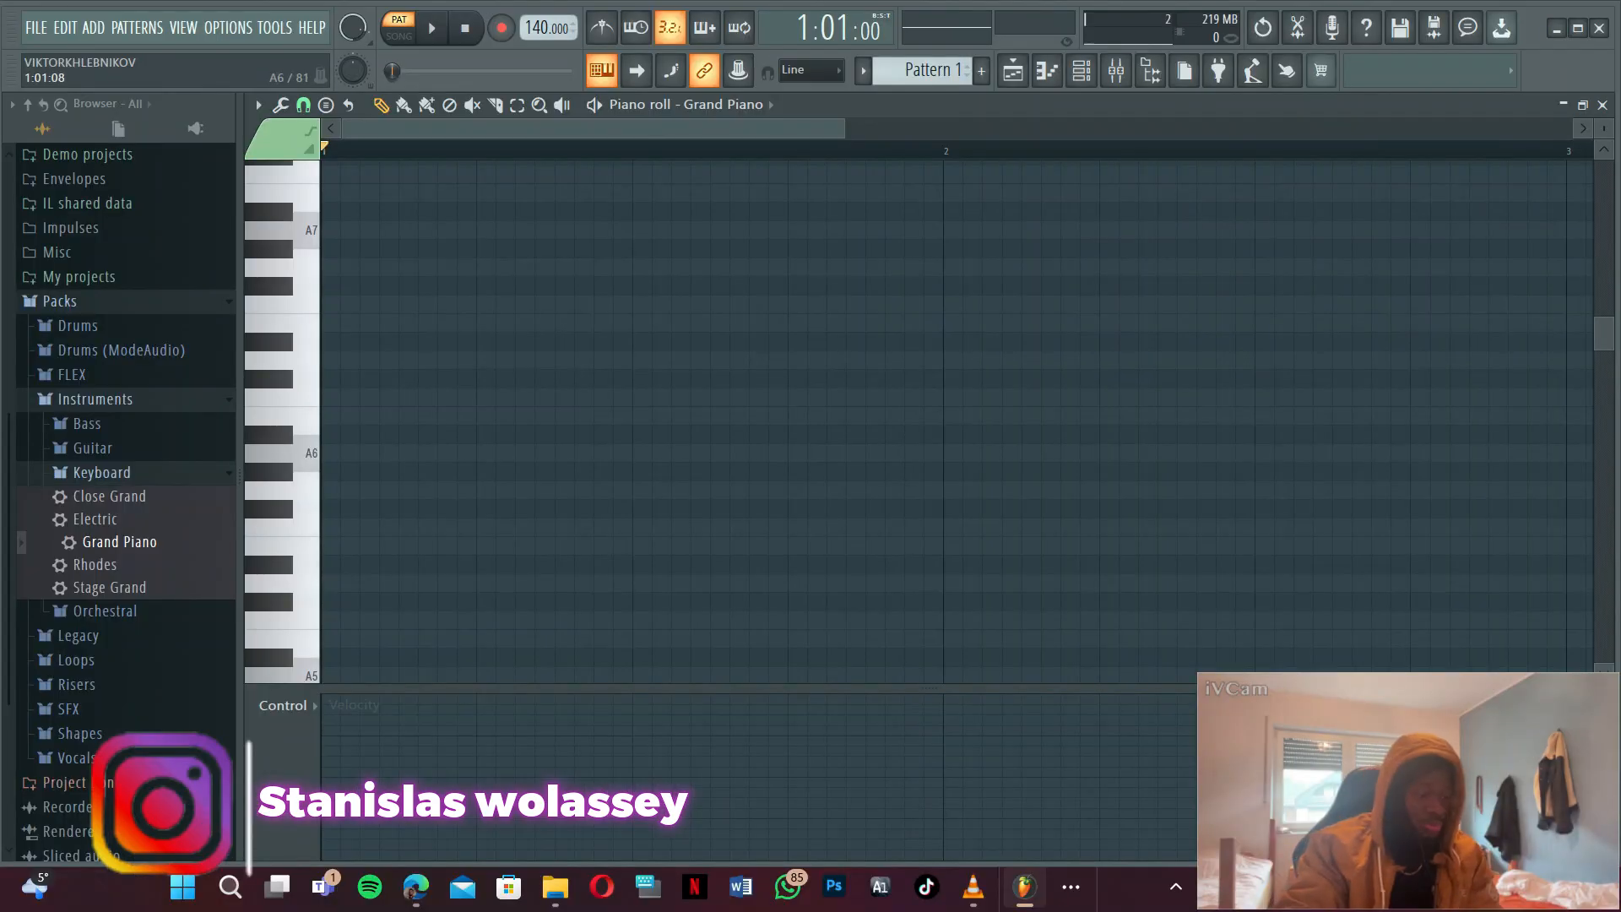
- Build a chord of A6, C7 and E7 at the start of bar 1, play it, and lengthen its notes to one full bar
{"action": "left_click", "coordinate": [828, 471]}
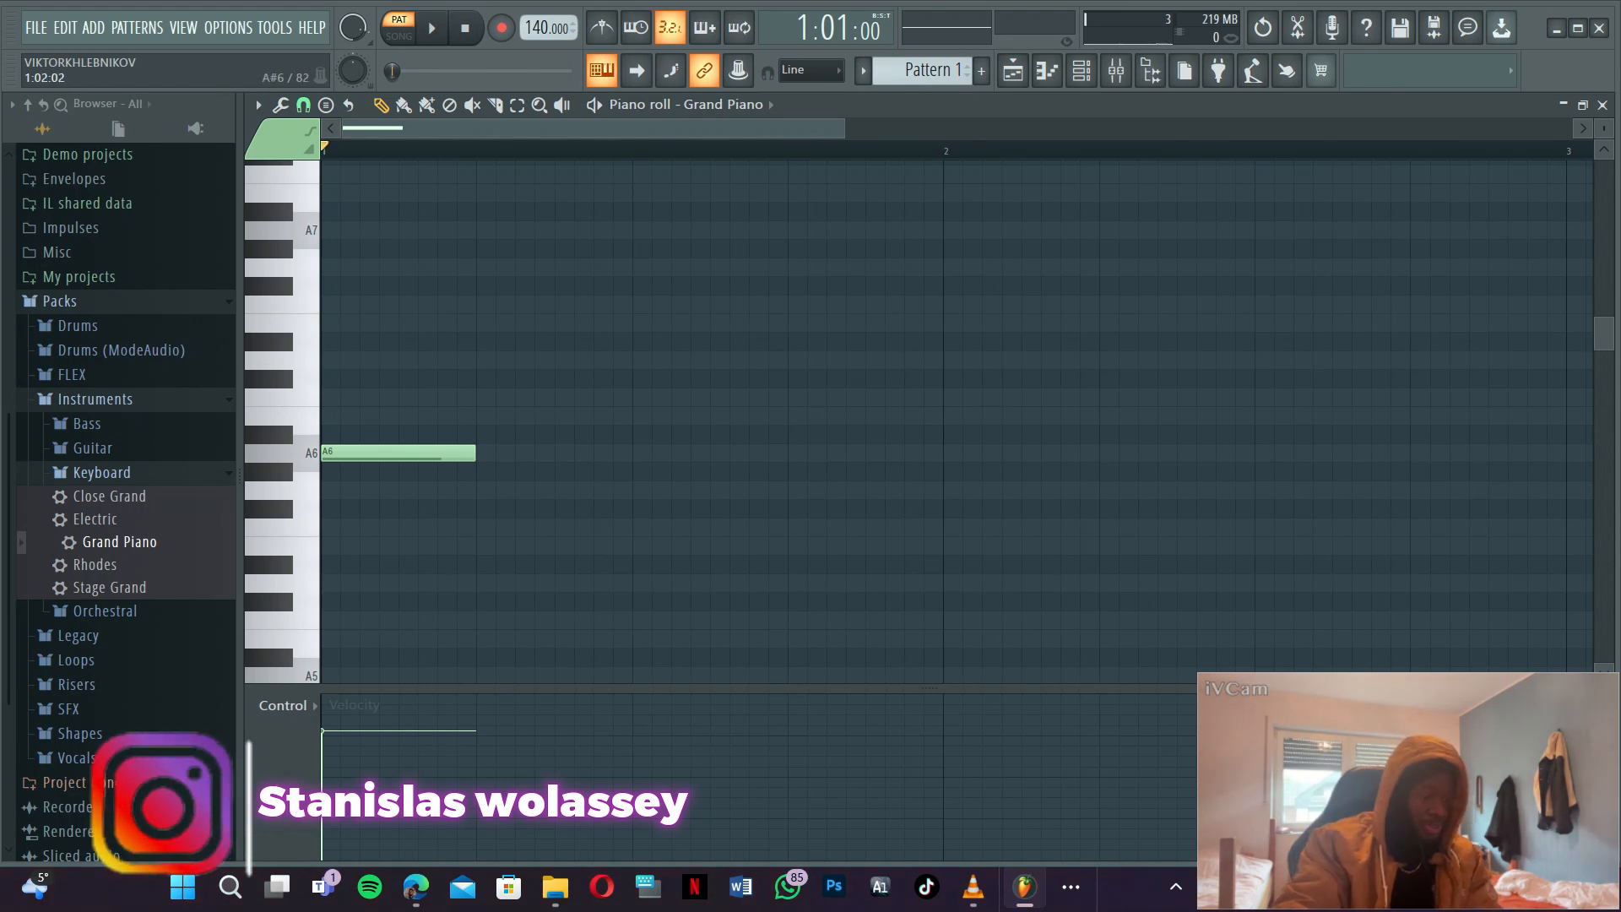
{"action": "left_click", "coordinate": [353, 398]}
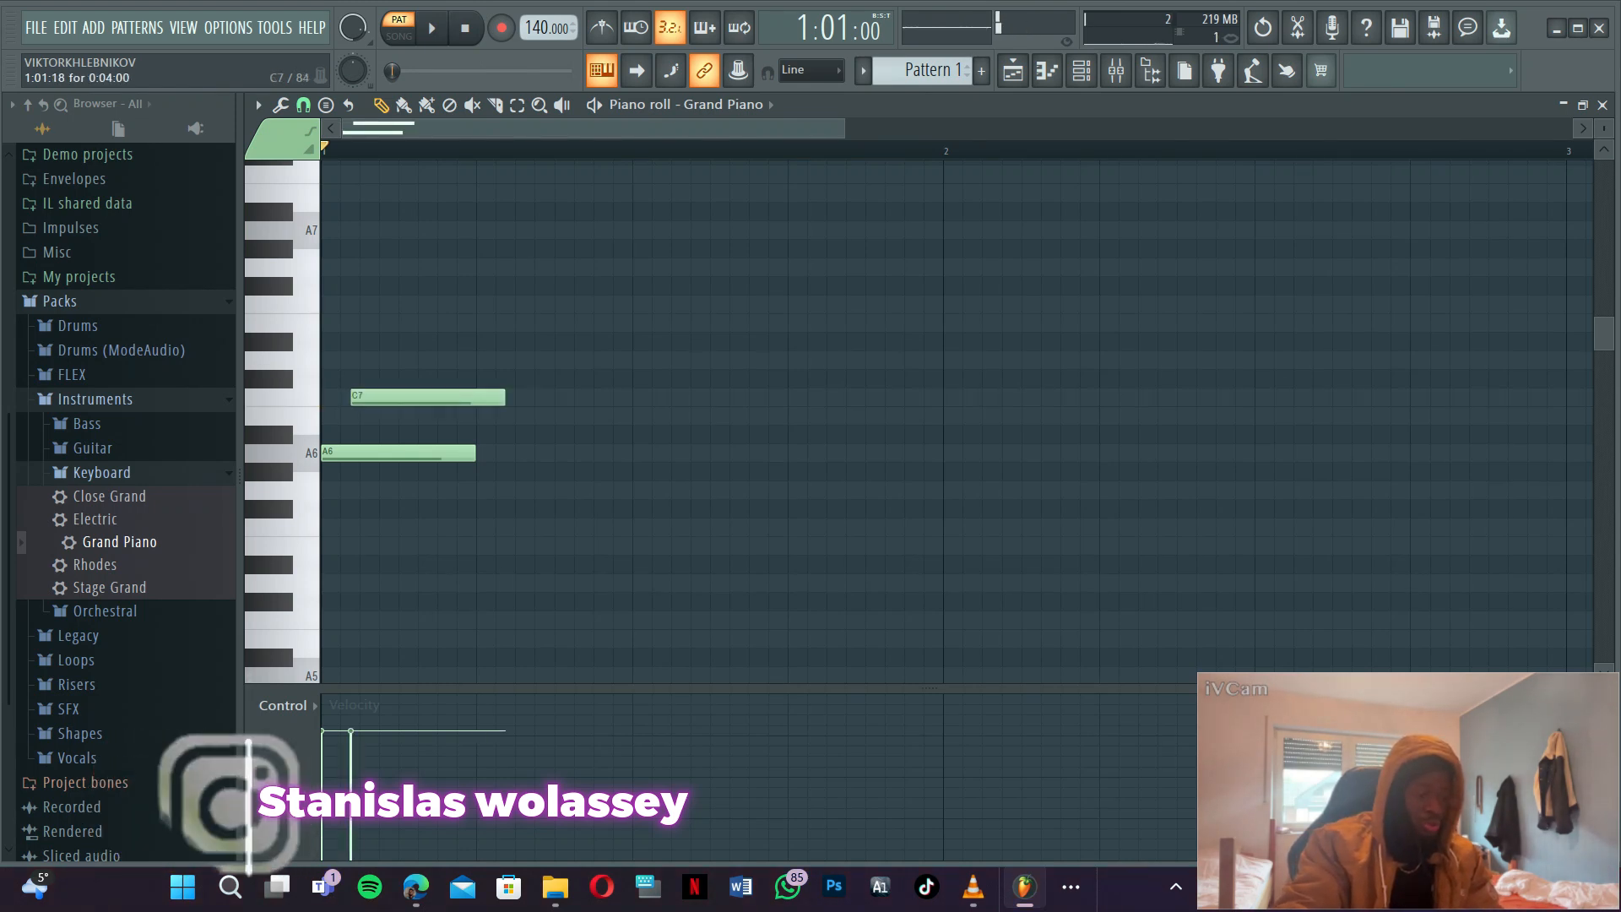
{"action": "left_click_drag", "start_coordinate": [353, 397], "coordinate": [324, 379]}
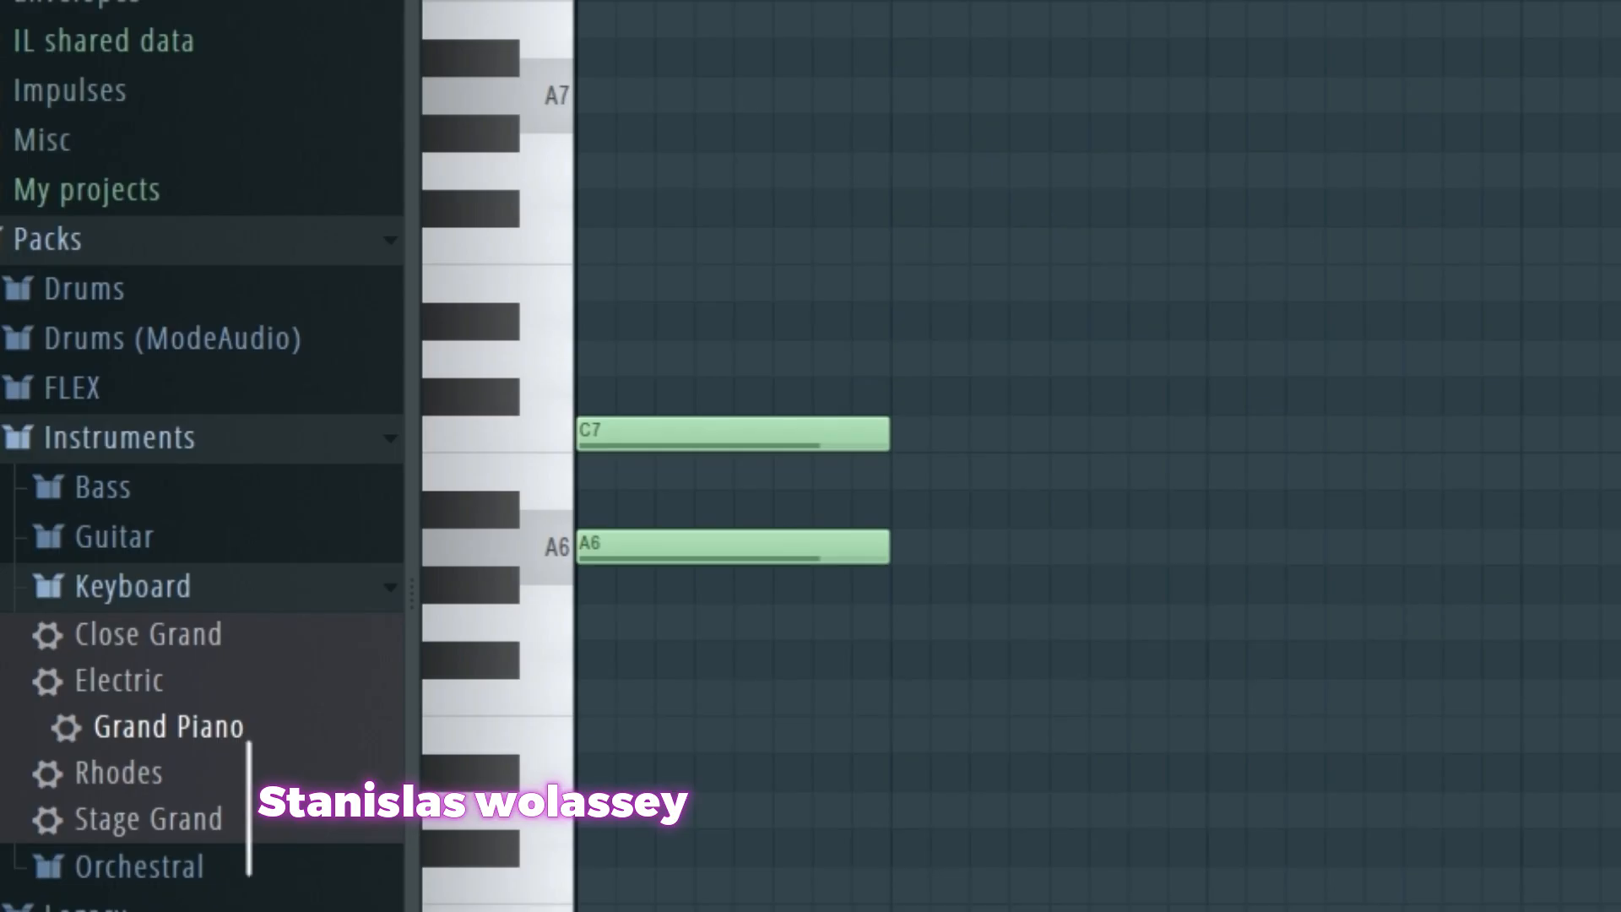
{"action": "left_click", "coordinate": [606, 284]}
{"action": "left_click_drag", "start_coordinate": [606, 284], "coordinate": [587, 284]}
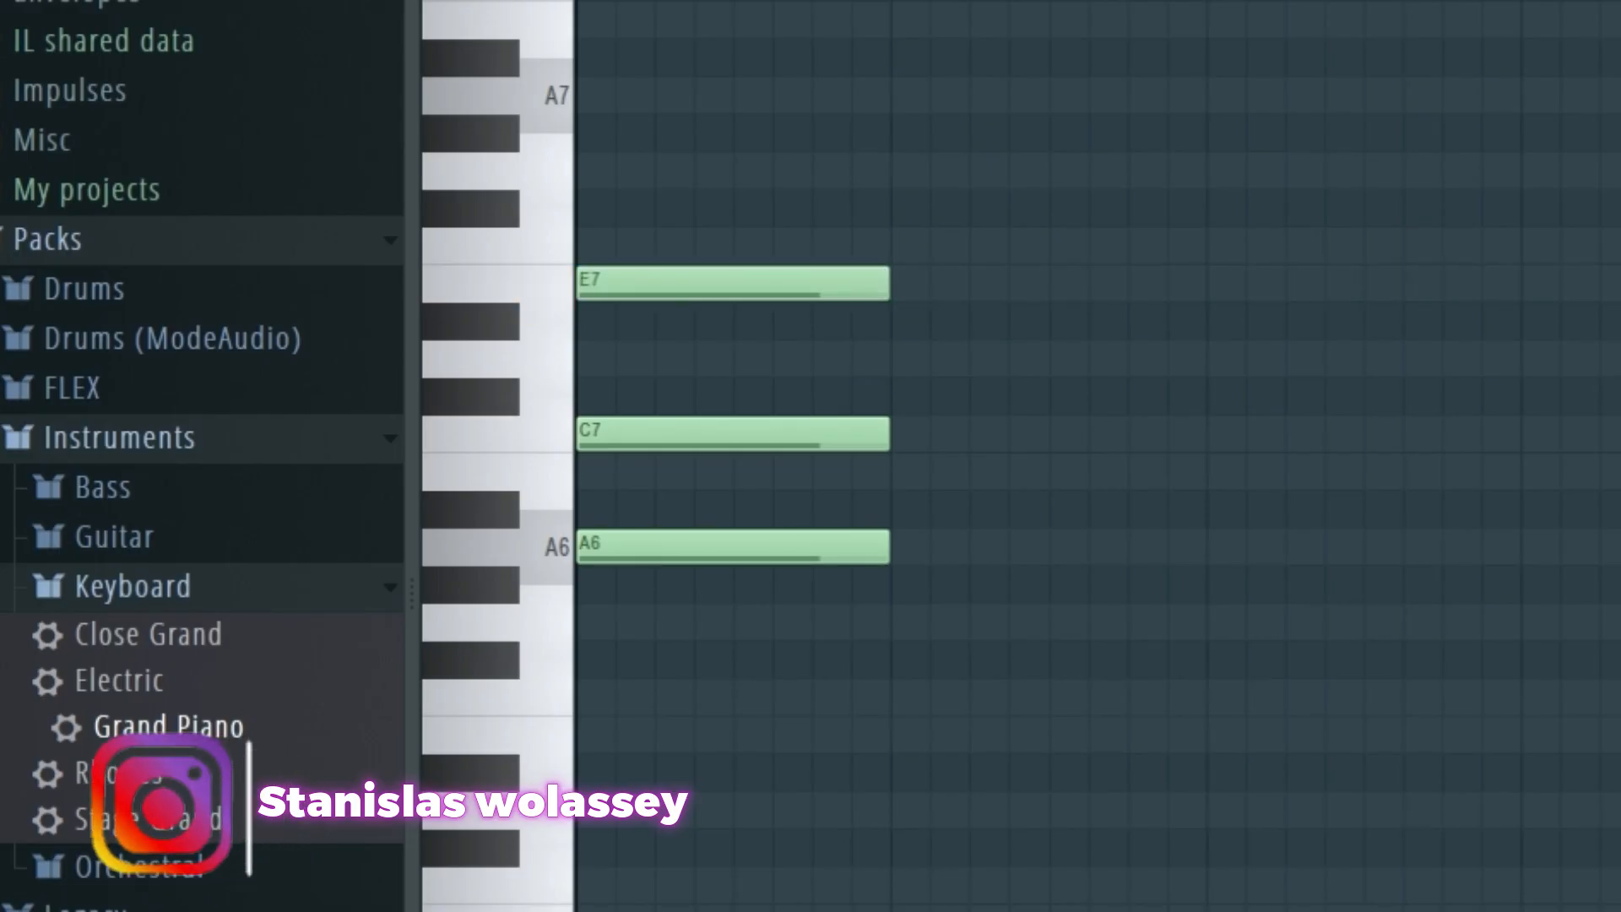
{"action": "key", "text": "space"}
{"action": "key", "text": "space"}
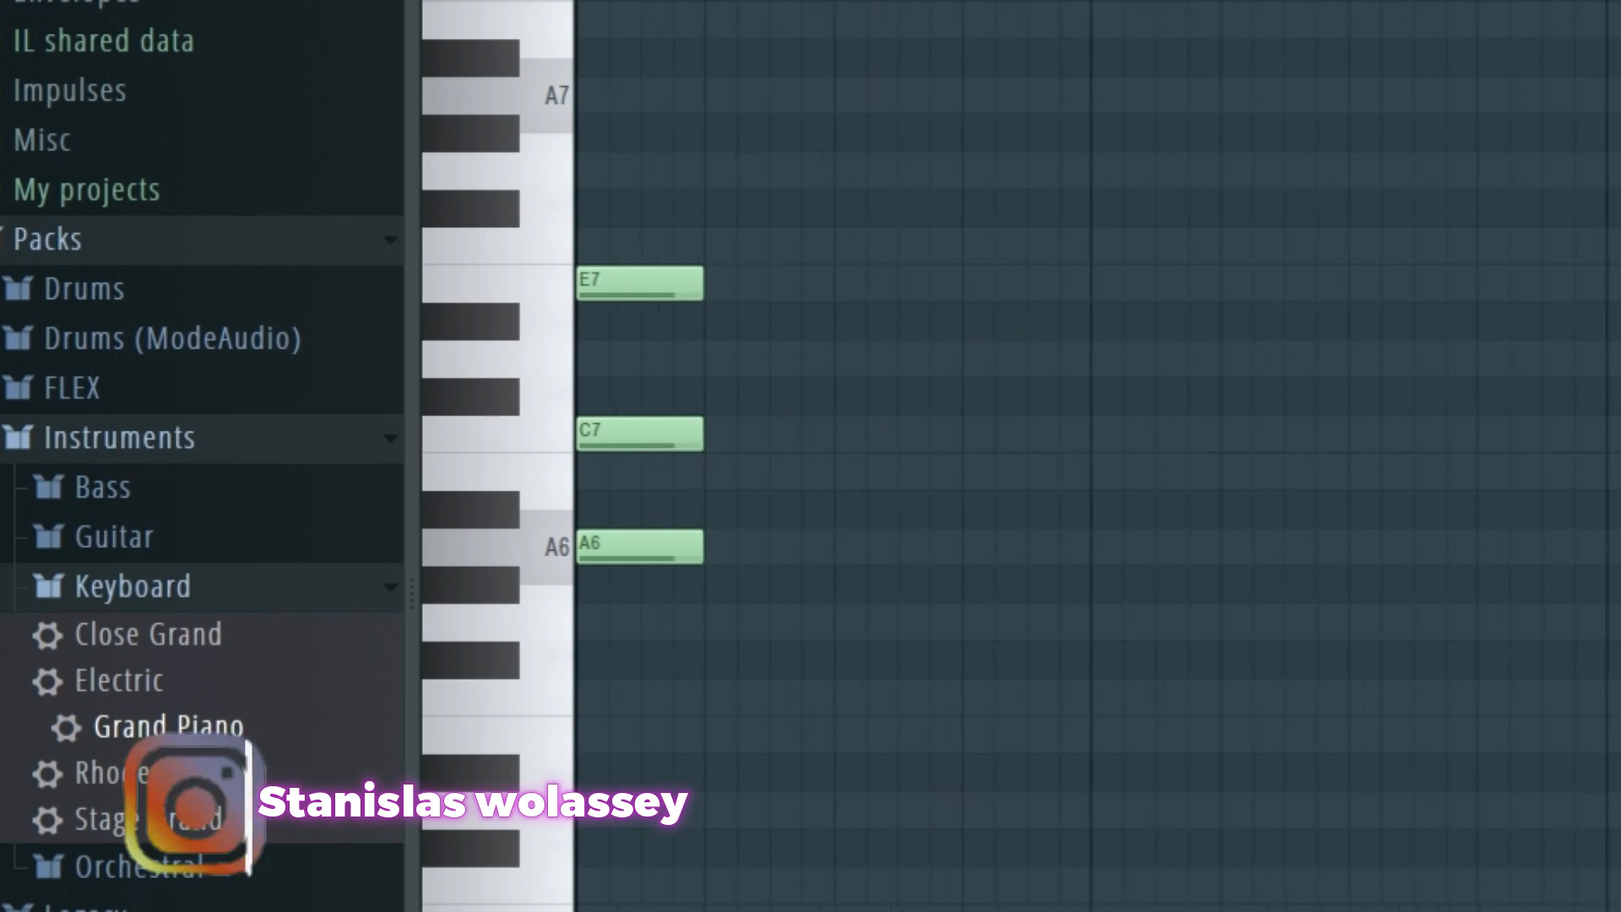
{"action": "key", "text": "ctrl+a"}
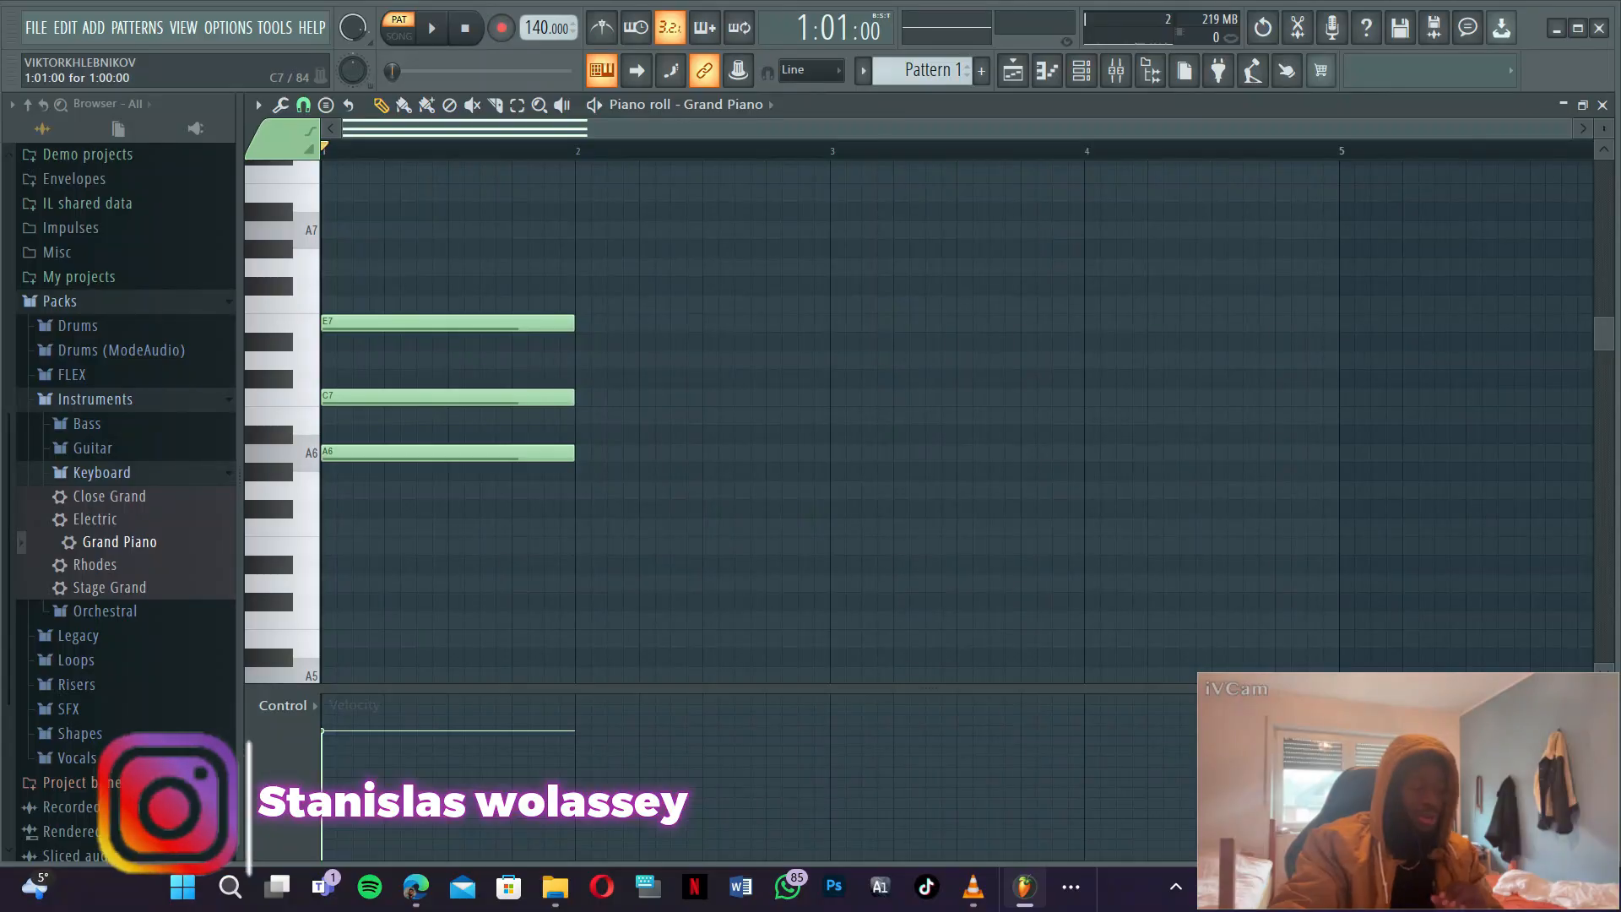
- Try the chord's middle note at C#7 and return it to C7
{"action": "left_click", "coordinate": [448, 398]}
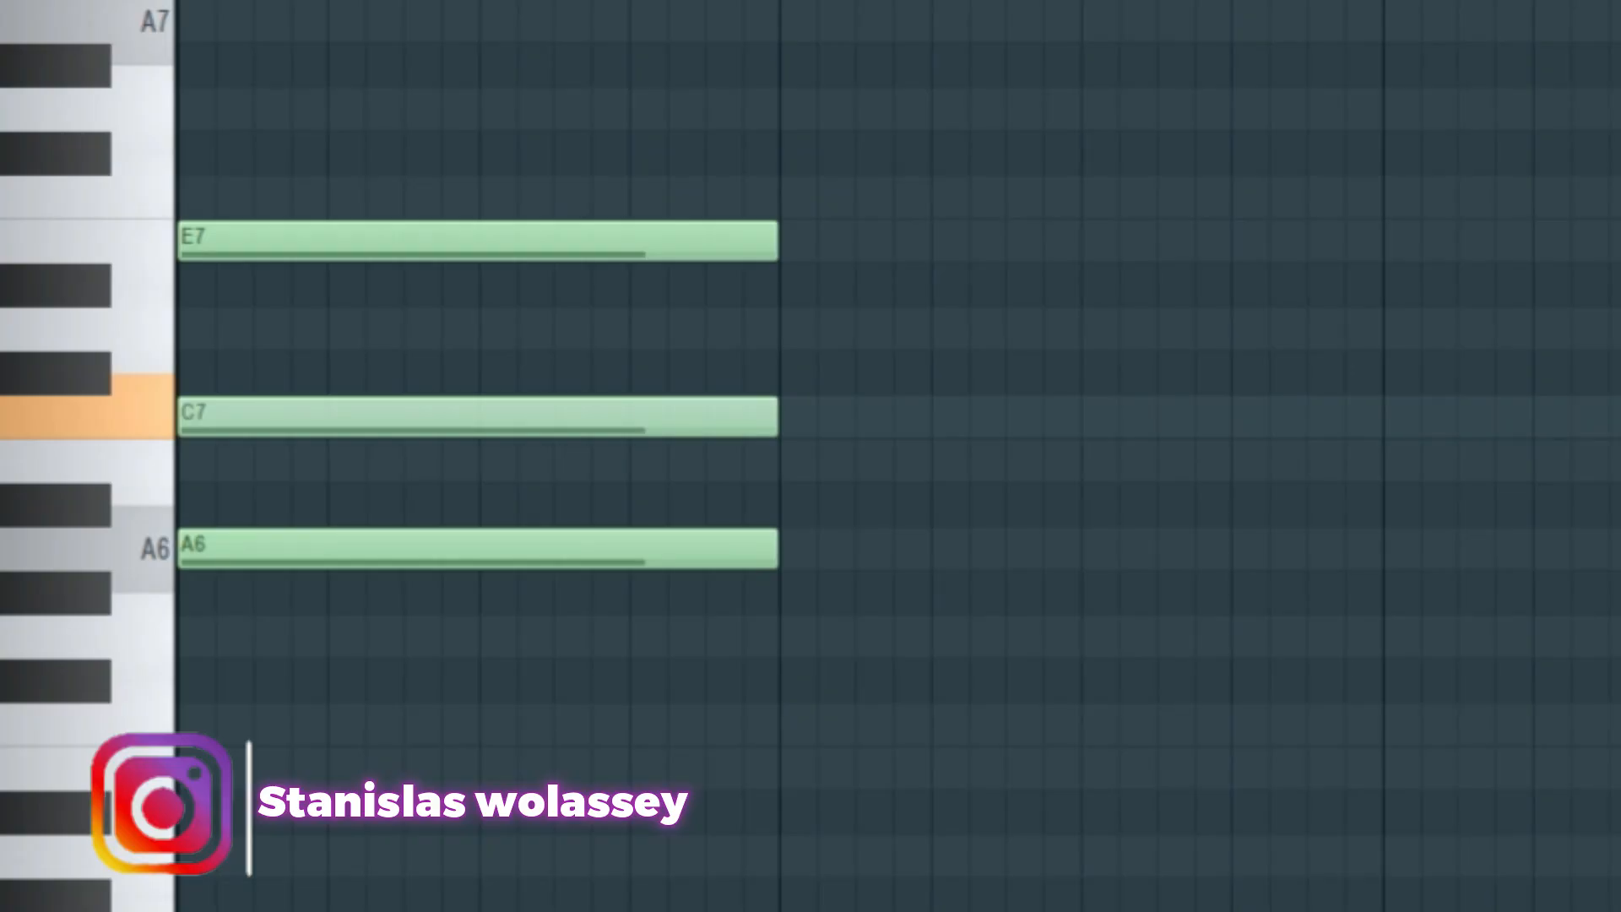
{"action": "left_click_drag", "start_coordinate": [448, 398], "coordinate": [447, 380]}
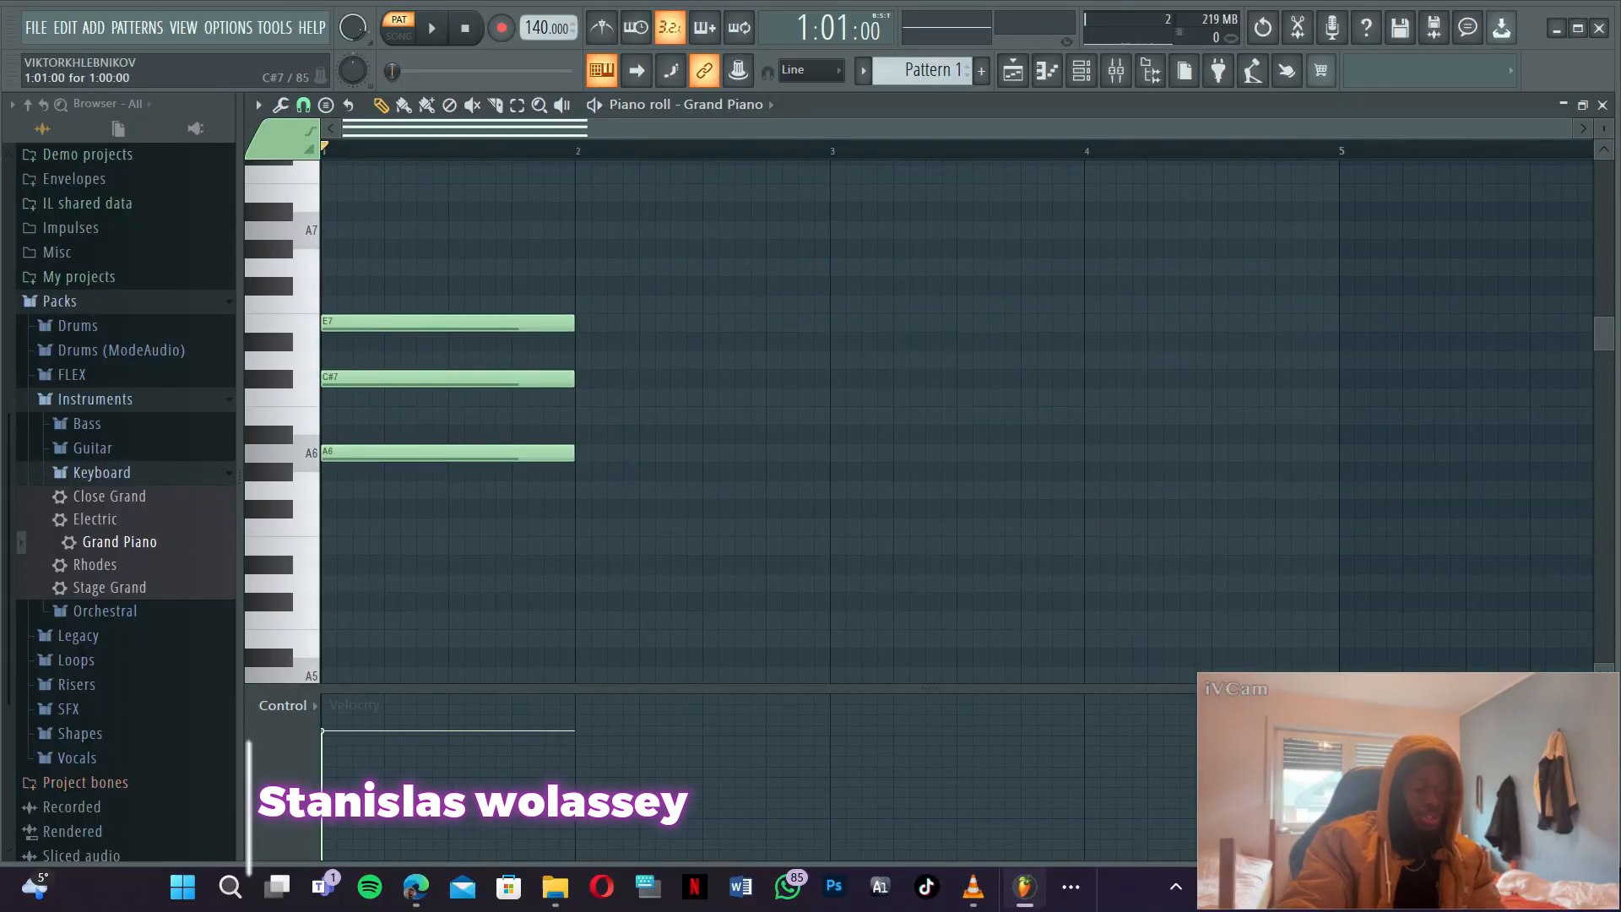
{"action": "left_click_drag", "start_coordinate": [447, 380], "coordinate": [447, 399]}
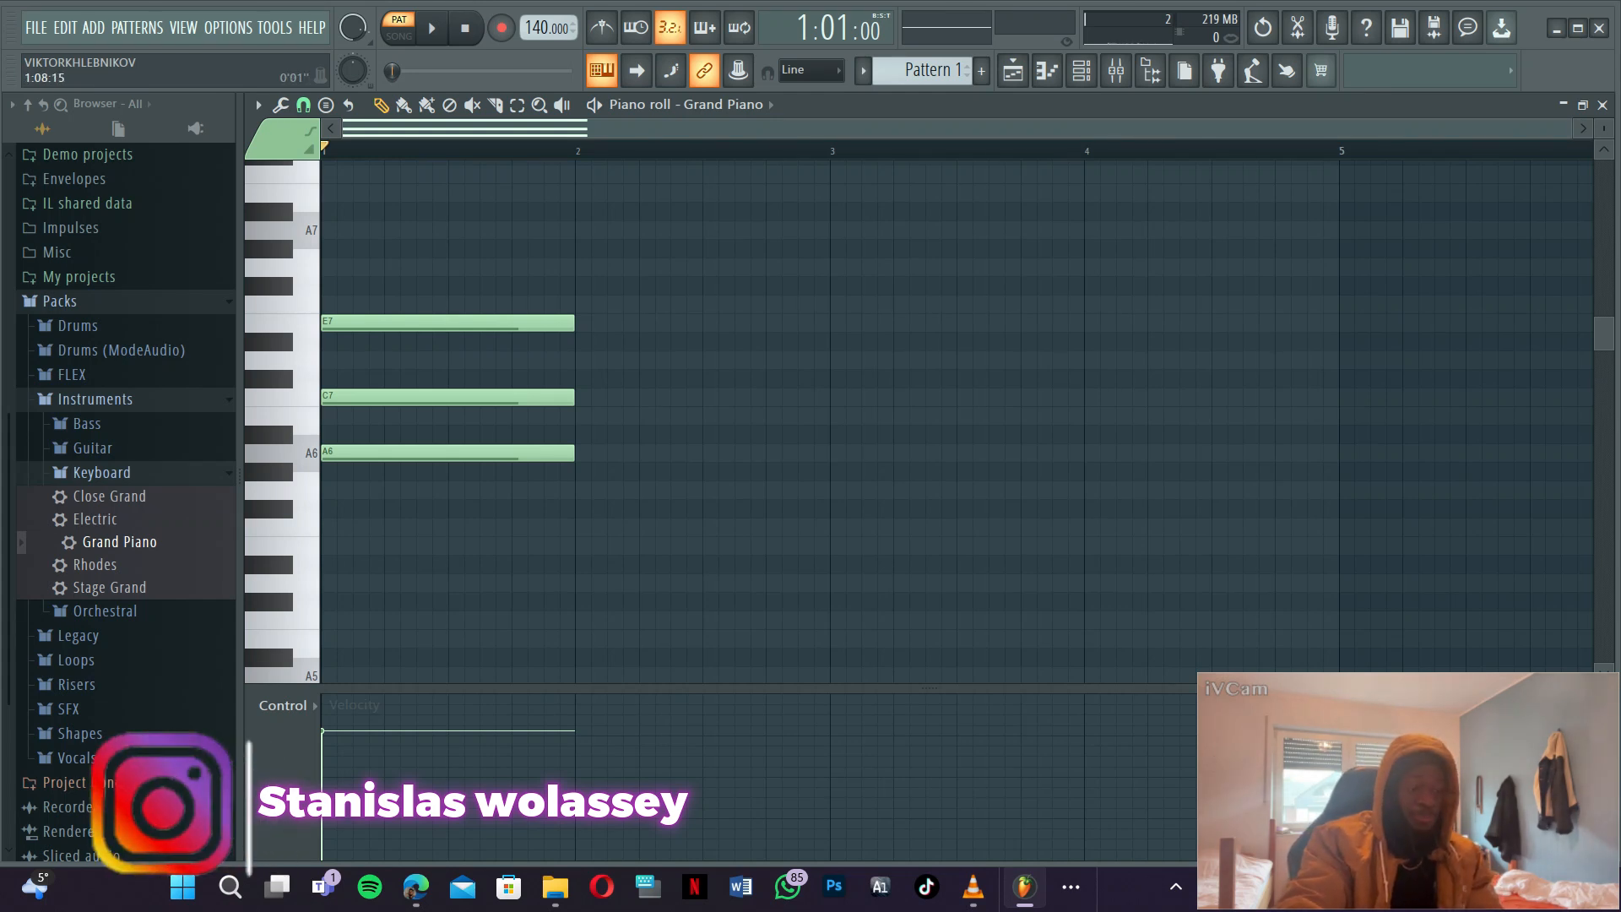
- Duplicate the chord into bar 2, lower the copy's middle note to B6, and play it back
{"action": "left_click_drag", "start_coordinate": [421, 151], "coordinate": [606, 388]}
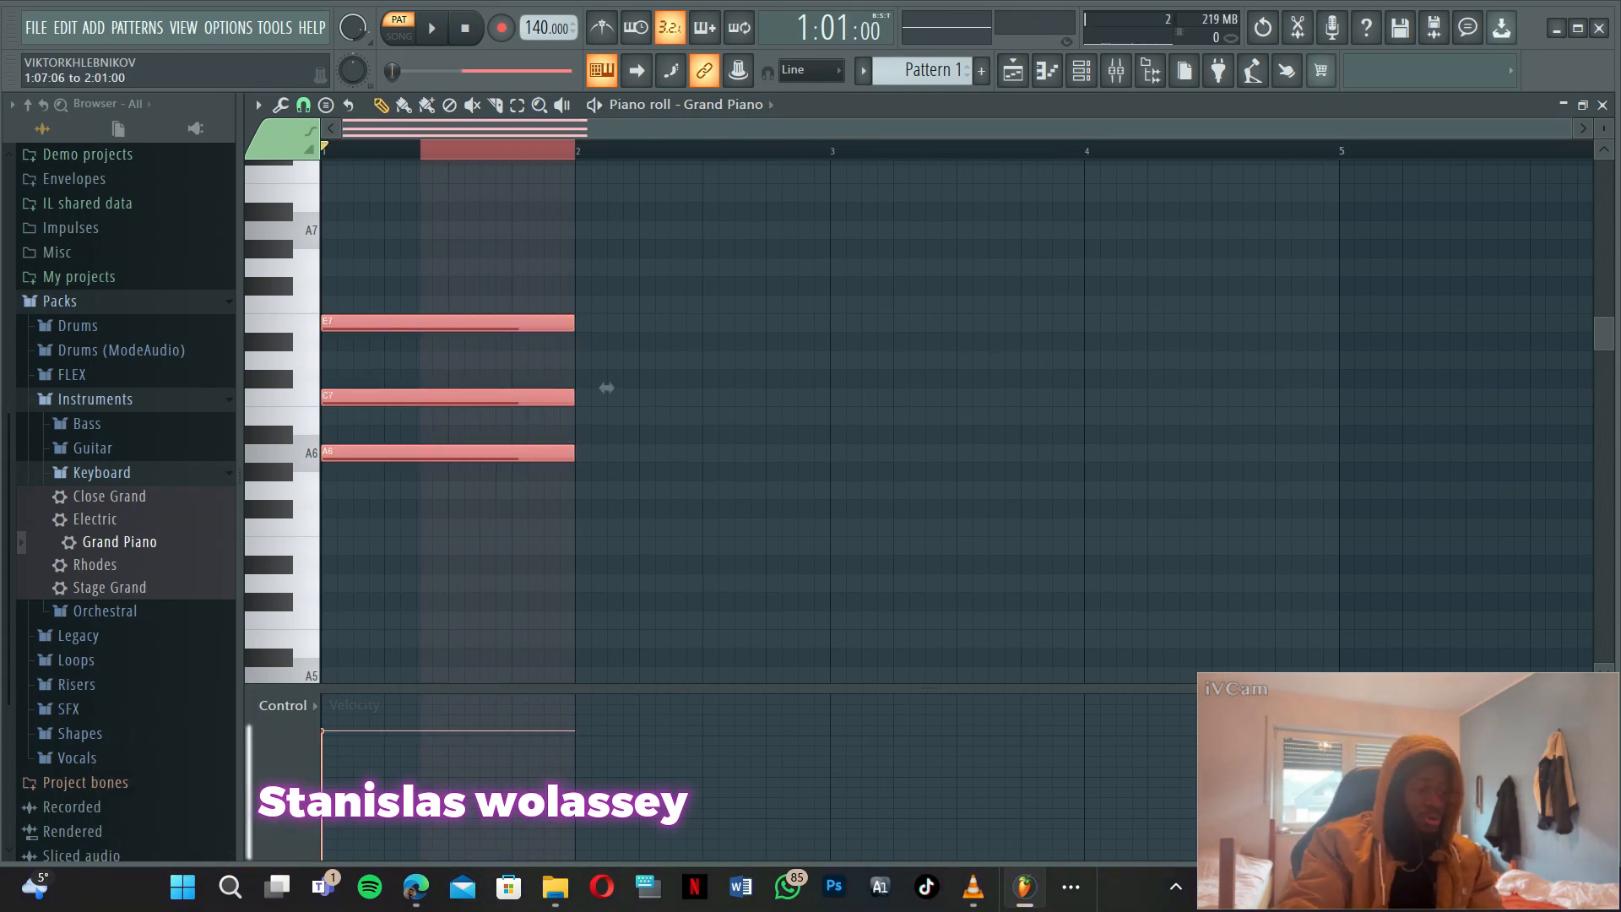
{"action": "key", "text": "ctrl+b"}
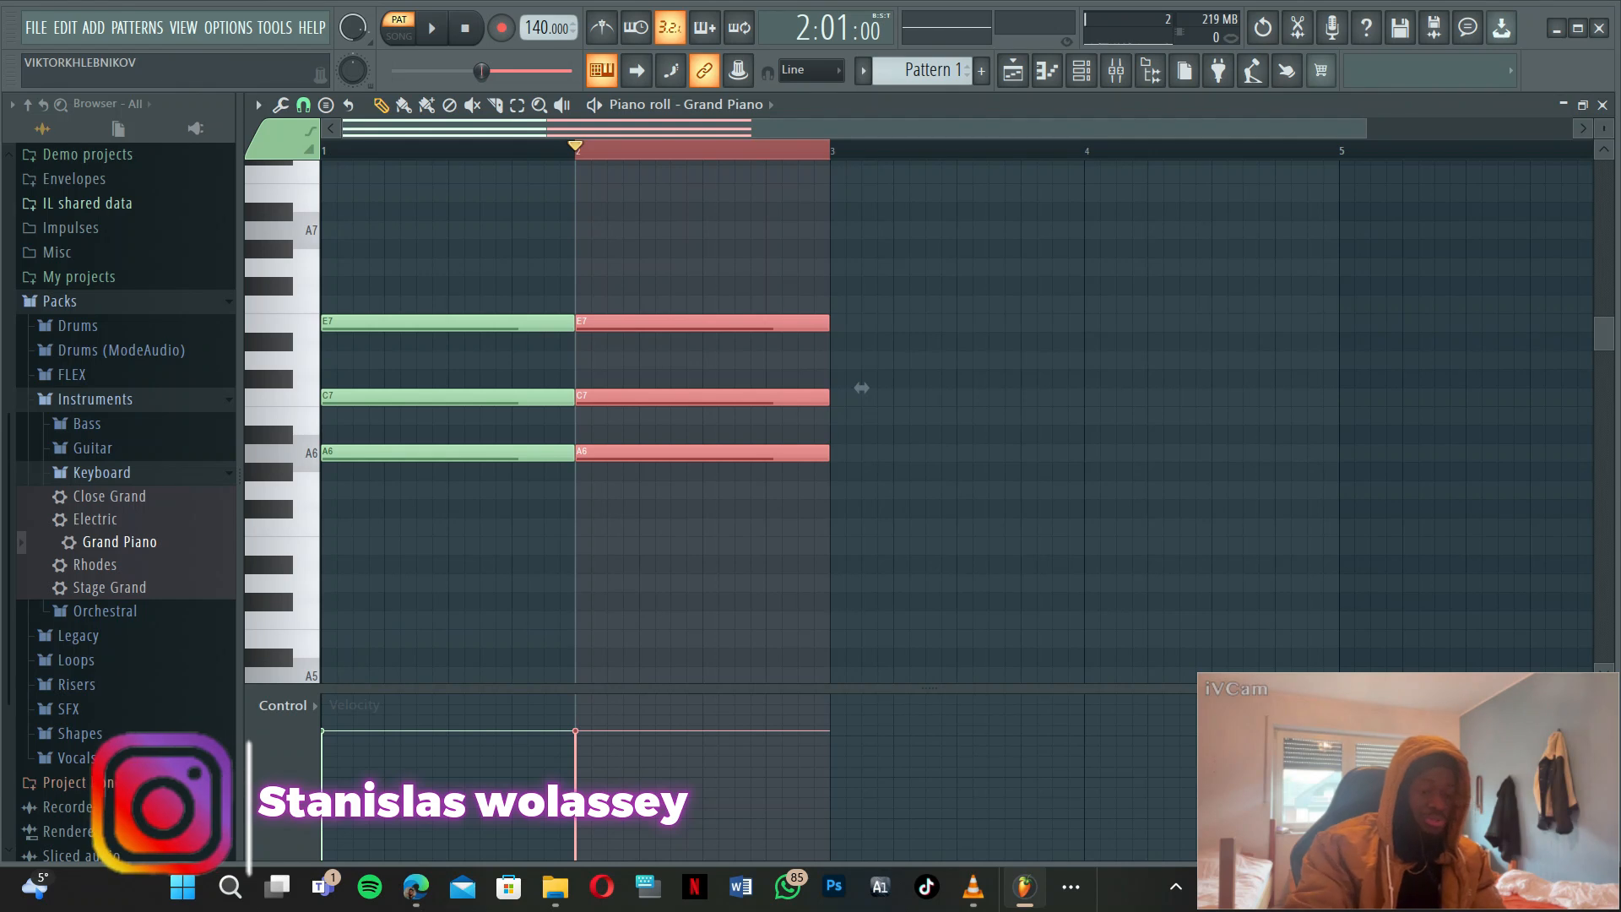
{"action": "left_click", "coordinate": [624, 152]}
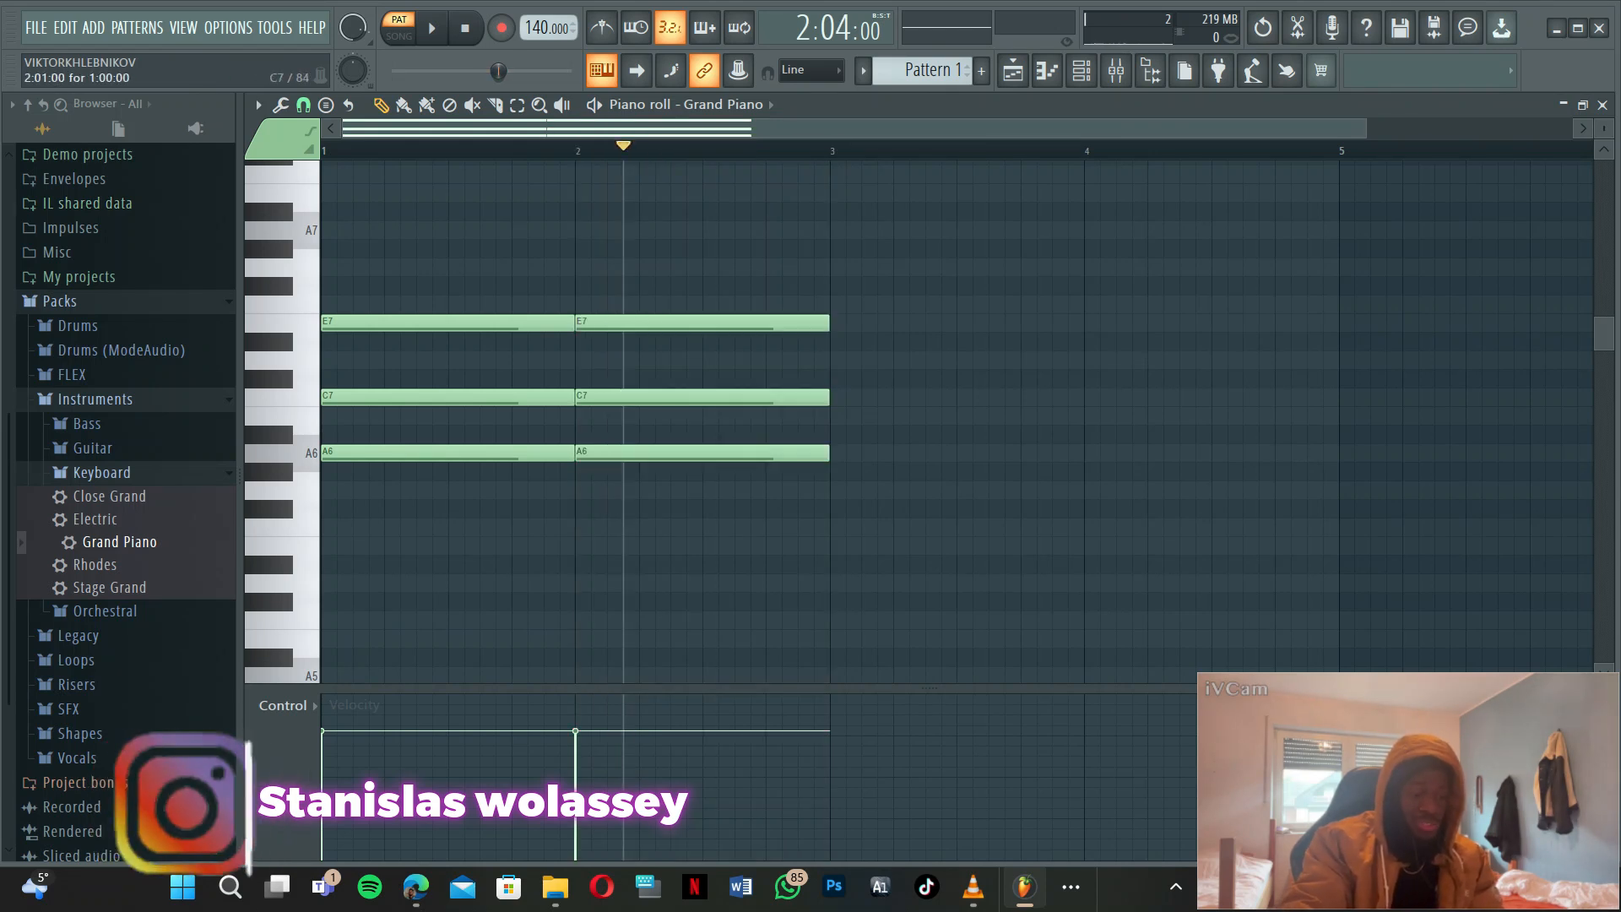
{"action": "left_click_drag", "start_coordinate": [701, 397], "coordinate": [701, 415]}
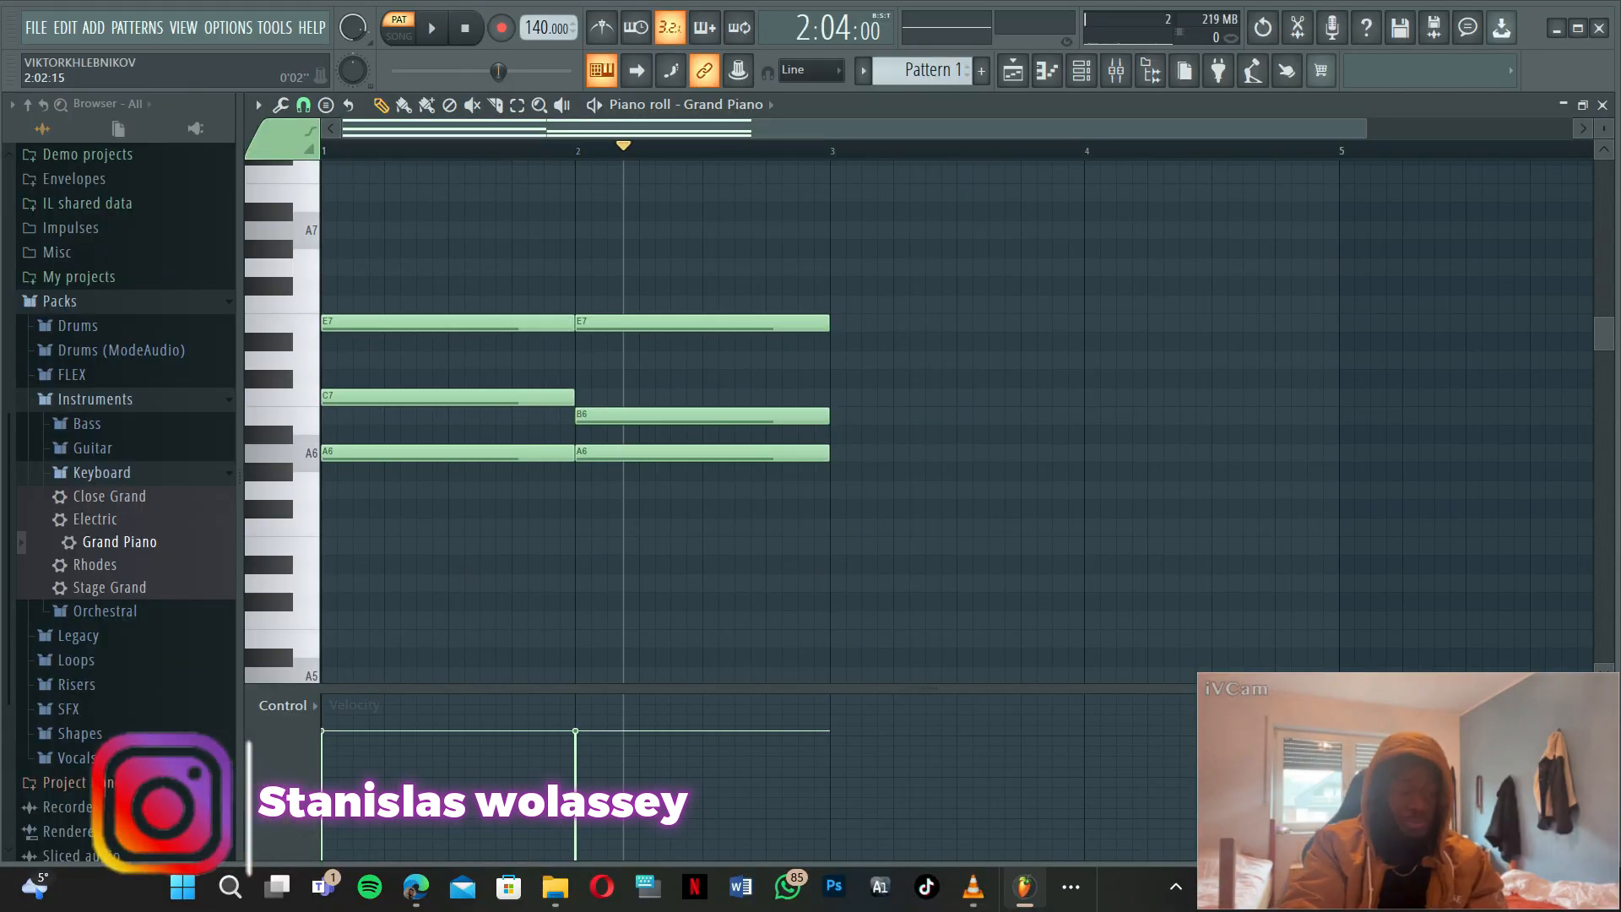
{"action": "key", "text": "space"}
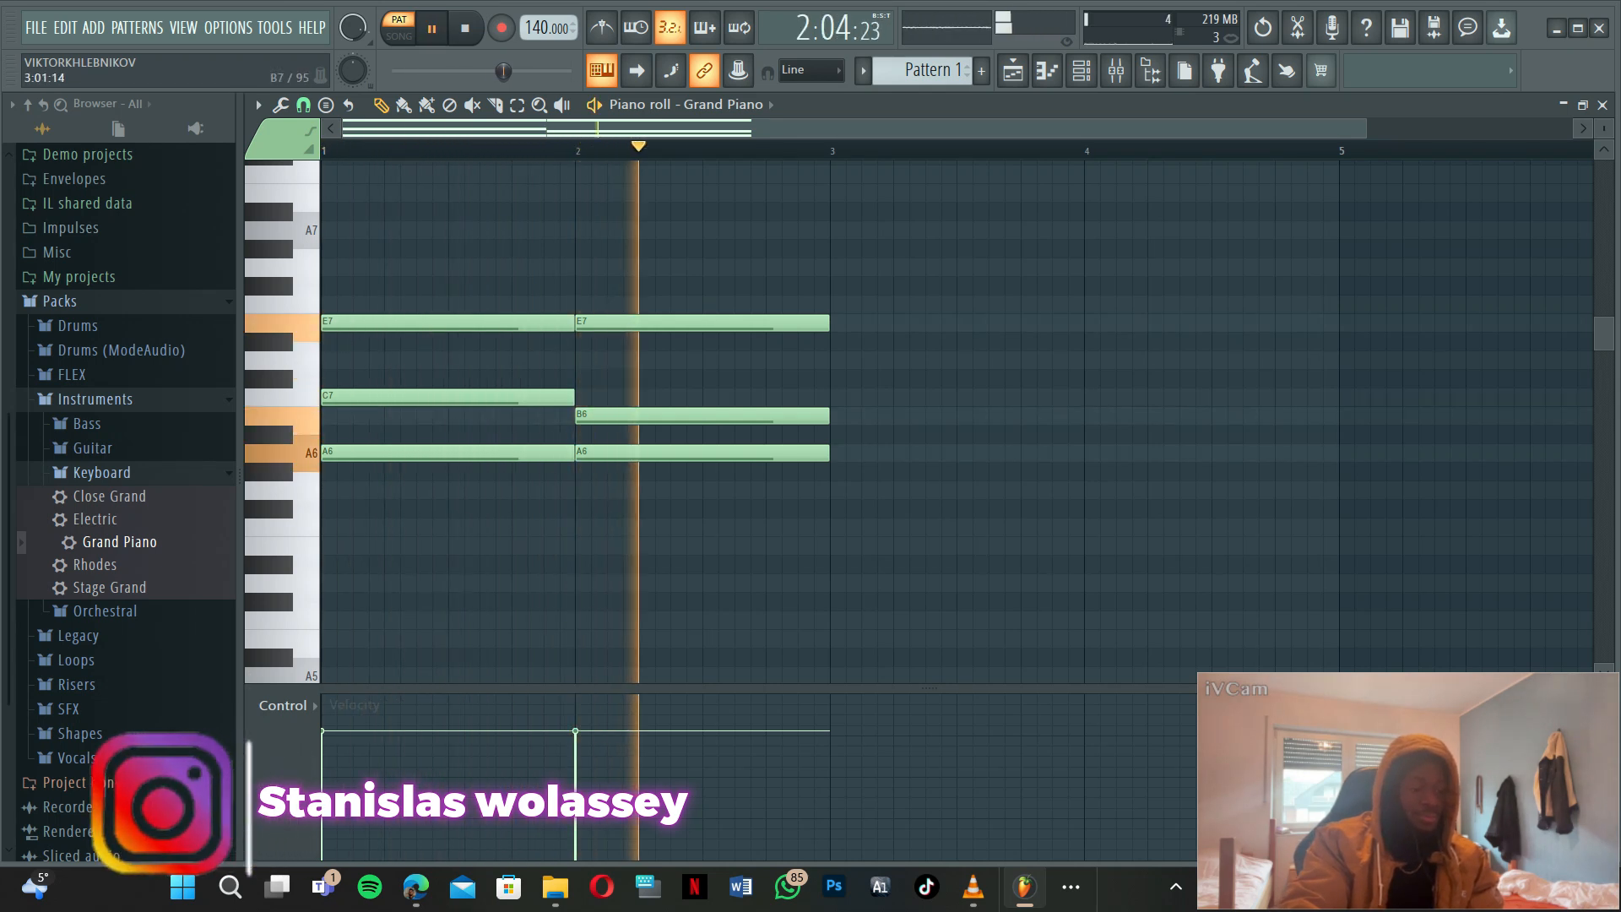
{"action": "key", "text": "space"}
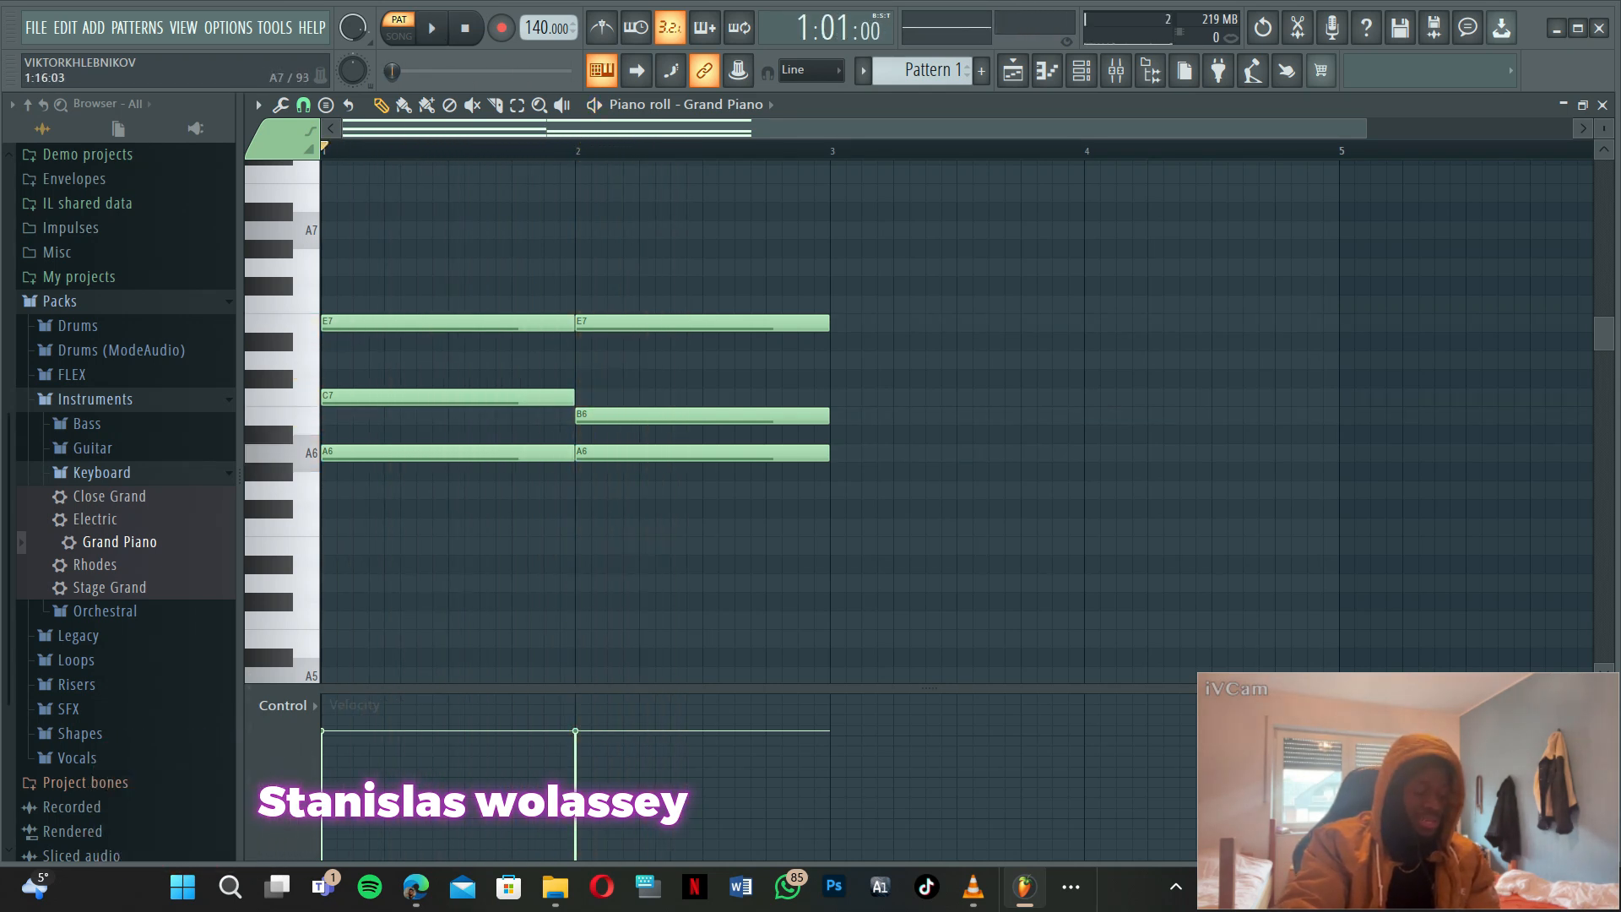
- Transpose all the notes down one octave and play back the two chords
{"action": "key", "text": "ctrl+a"}
{"action": "key", "text": "ctrl+Down"}
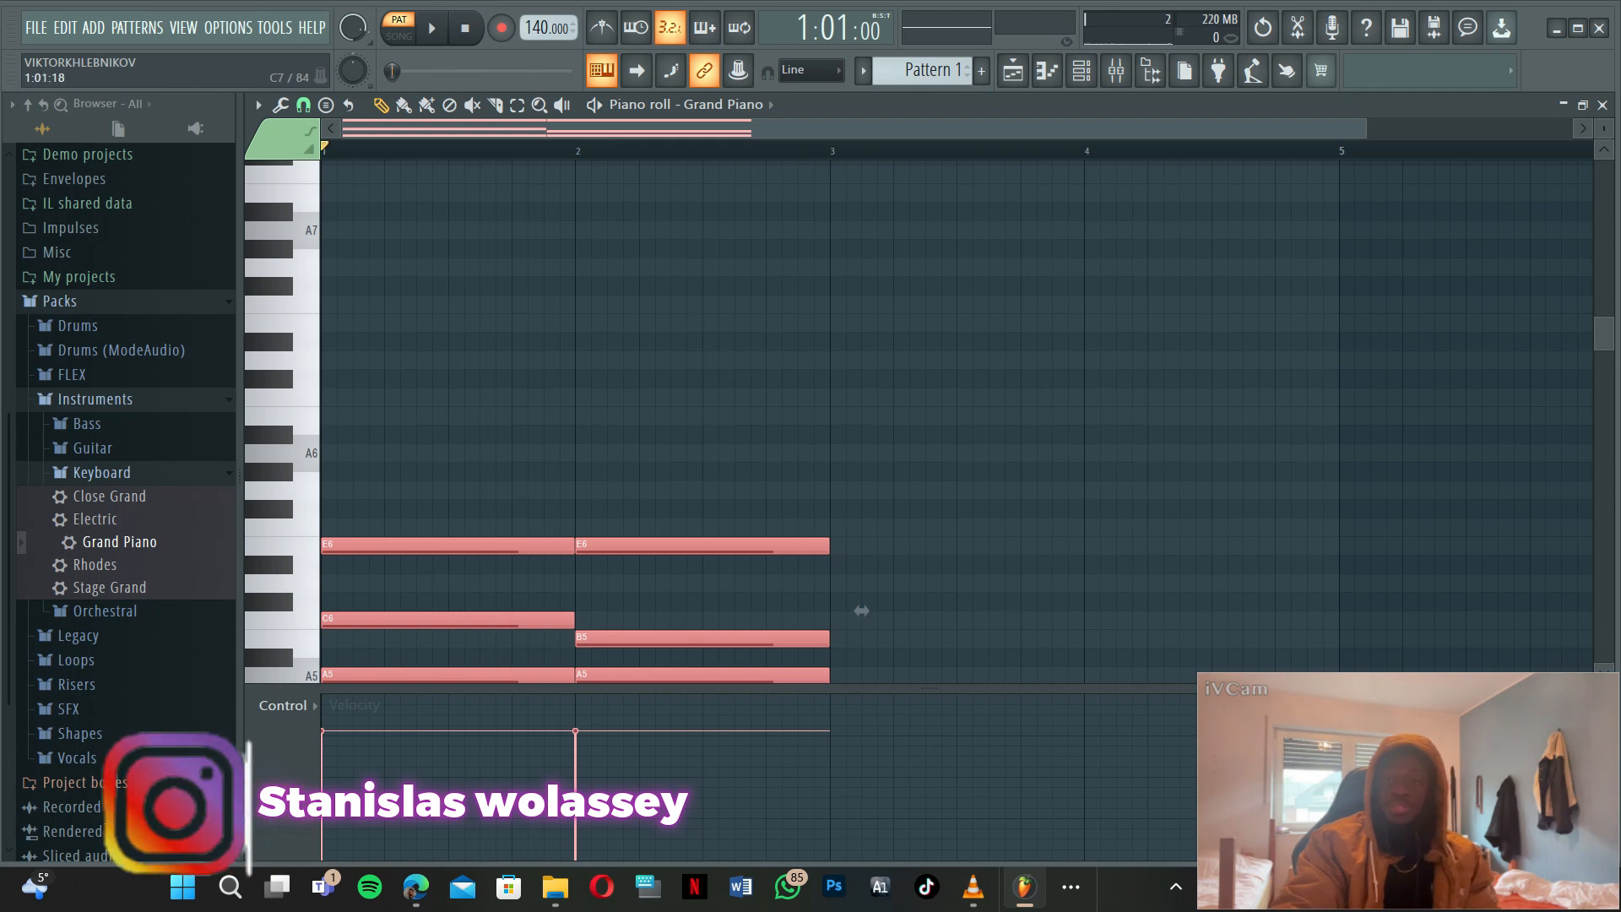
{"action": "scroll", "coordinate": [861, 610], "scroll_direction": "down", "scroll_amount": 3}
{"action": "key", "text": "ctrl+d"}
{"action": "key", "text": "space"}
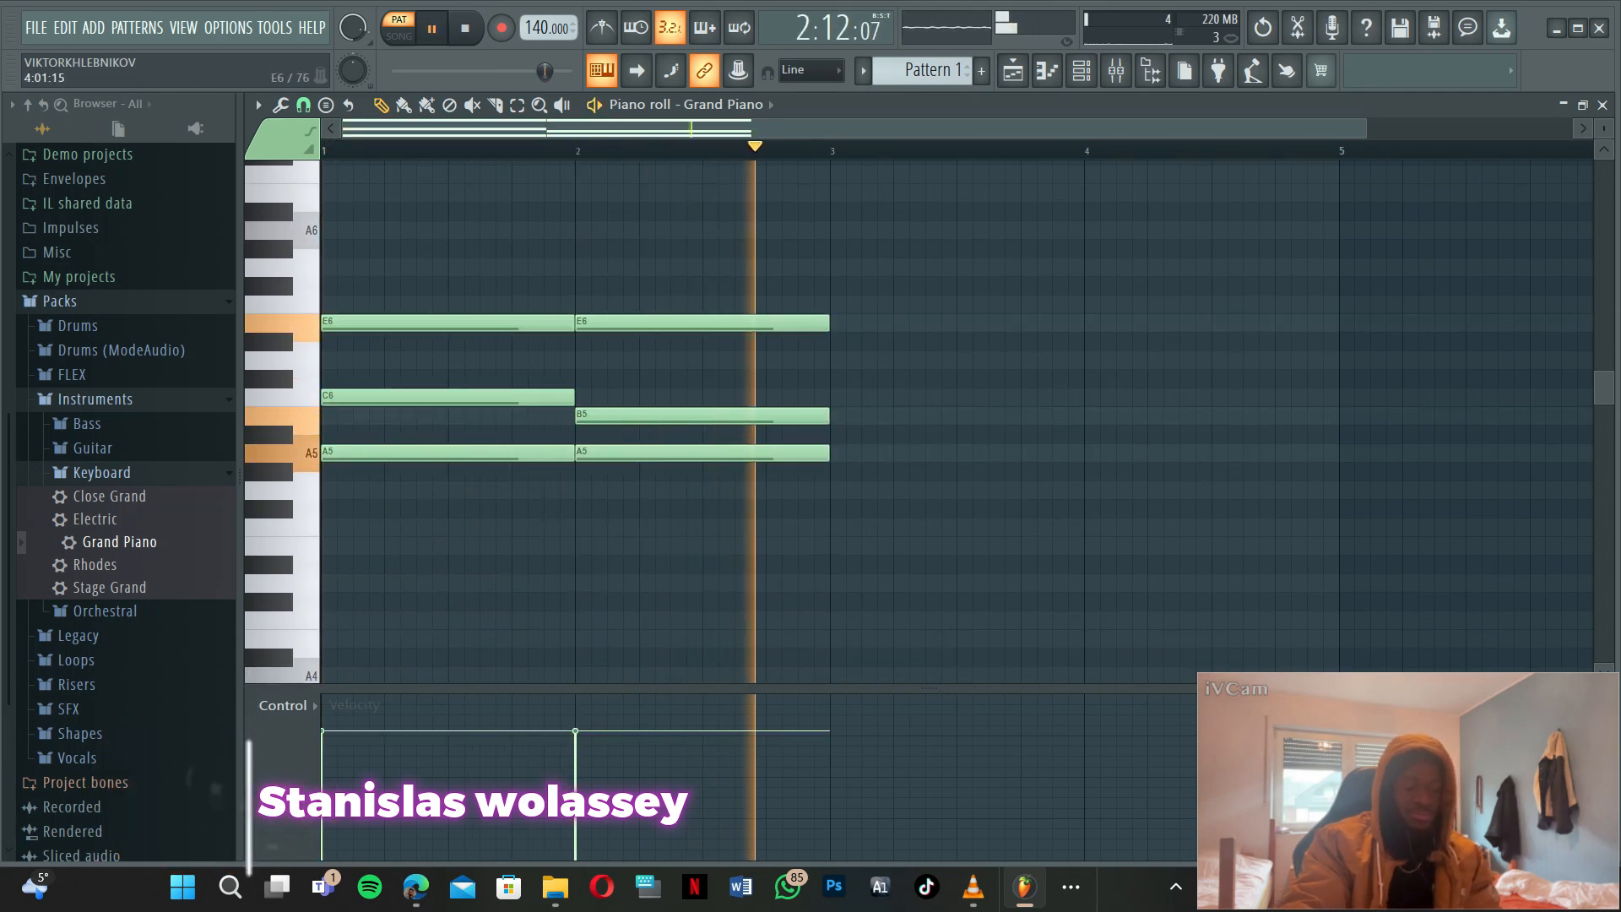
{"action": "key", "text": "space"}
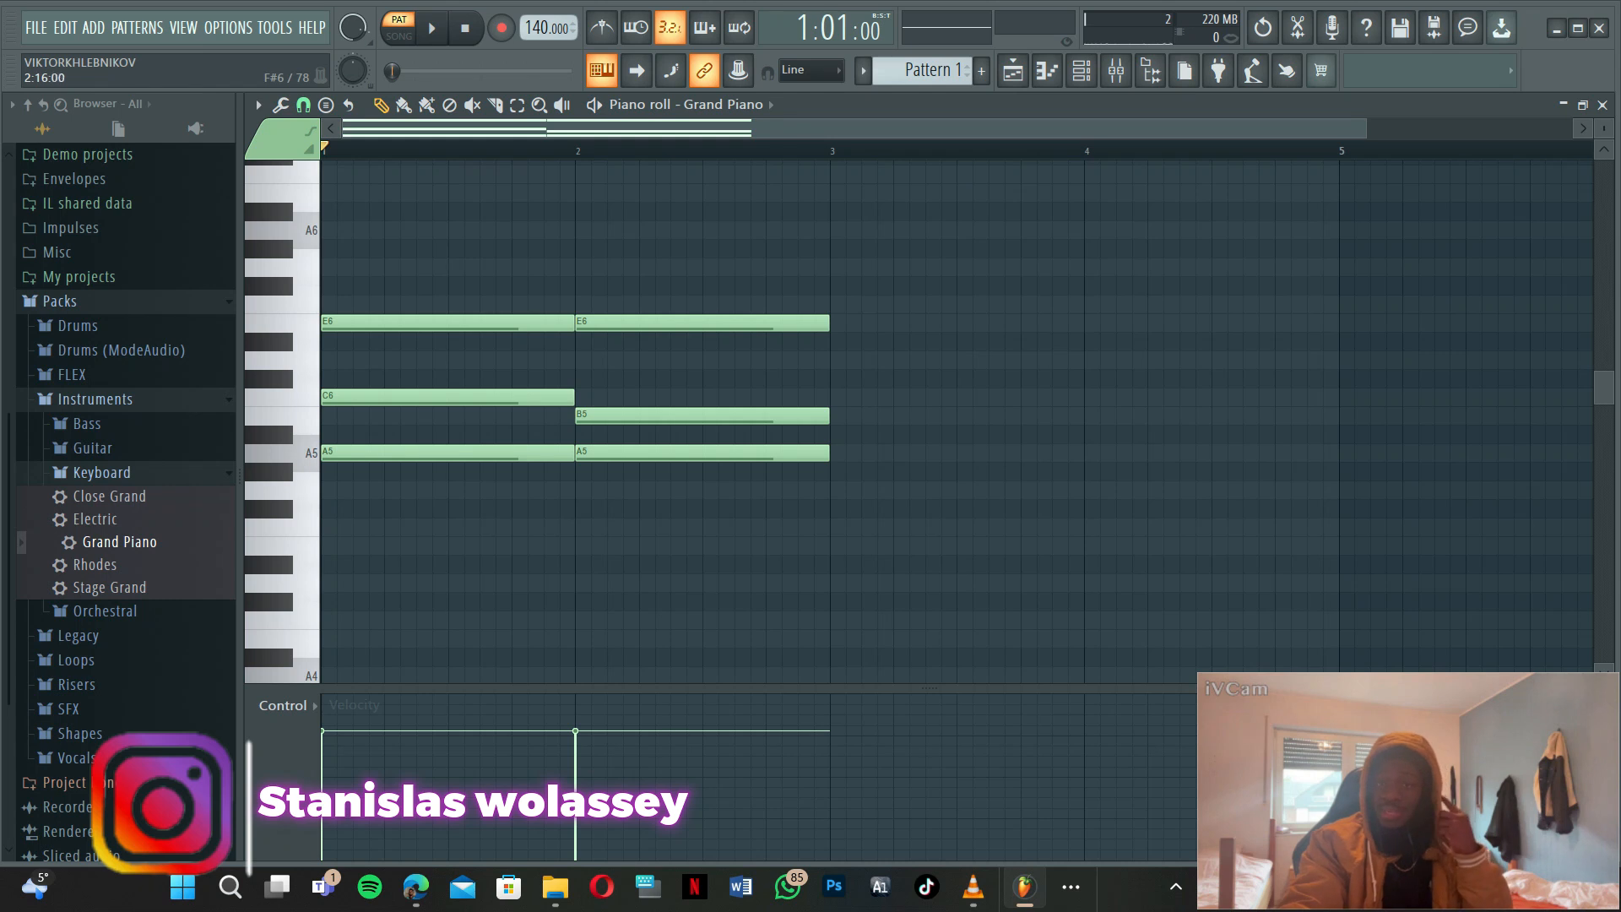
- Duplicate the two-bar progression into bars 3 and 4, raising the copied middle notes to D6 in bar 3 and C6 in bar 4
{"action": "key", "text": "ctrl+a"}
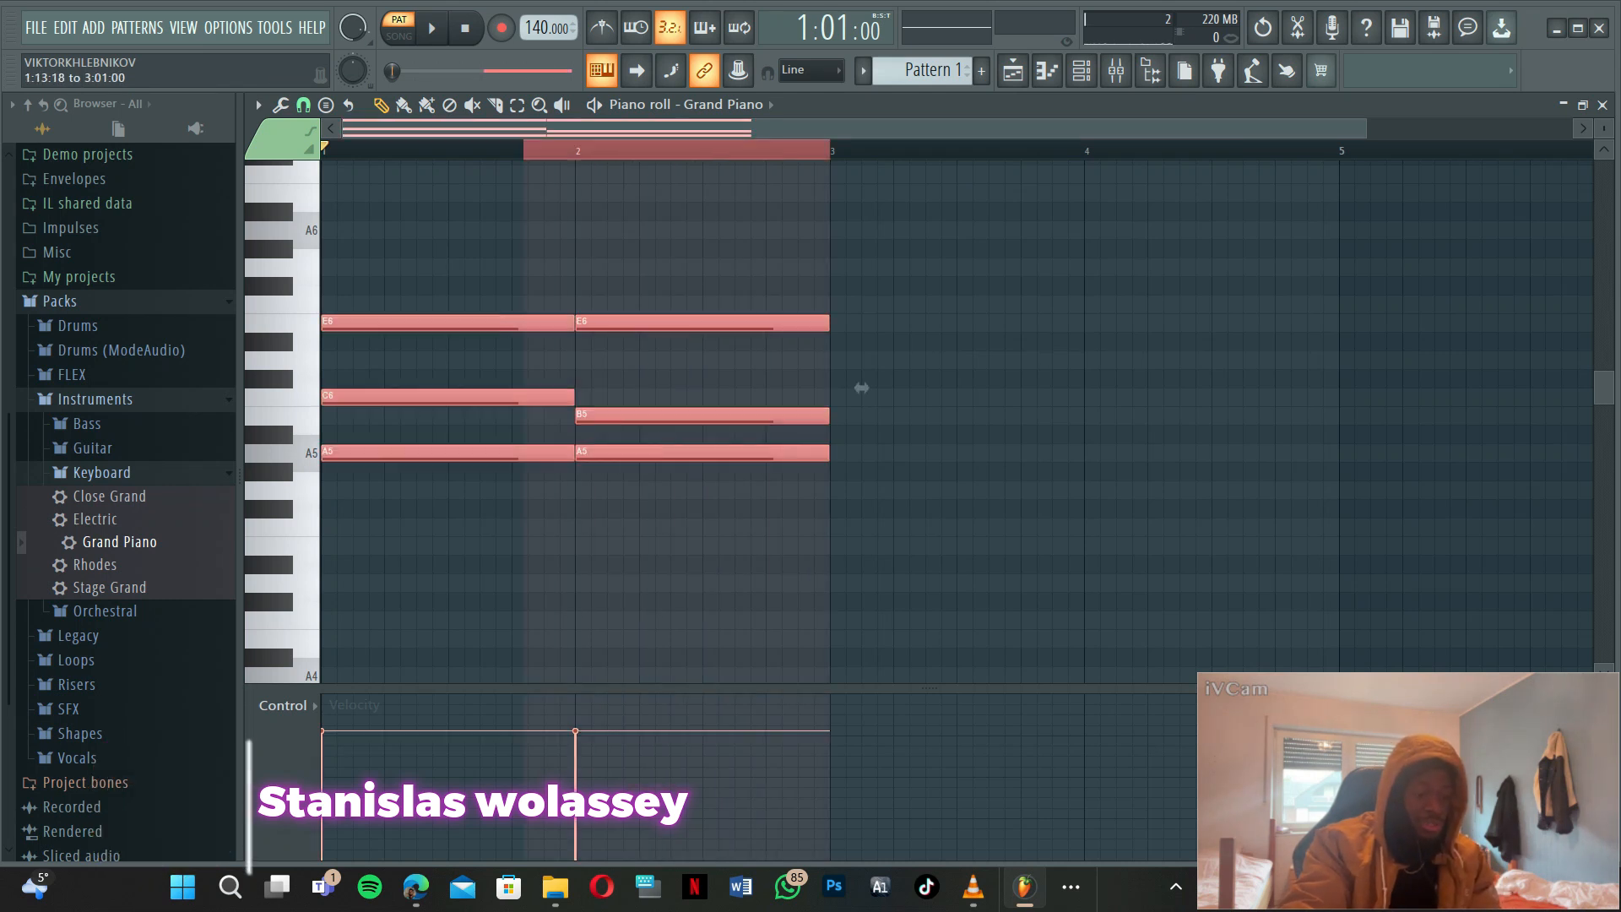
{"action": "key", "text": "ctrl+b"}
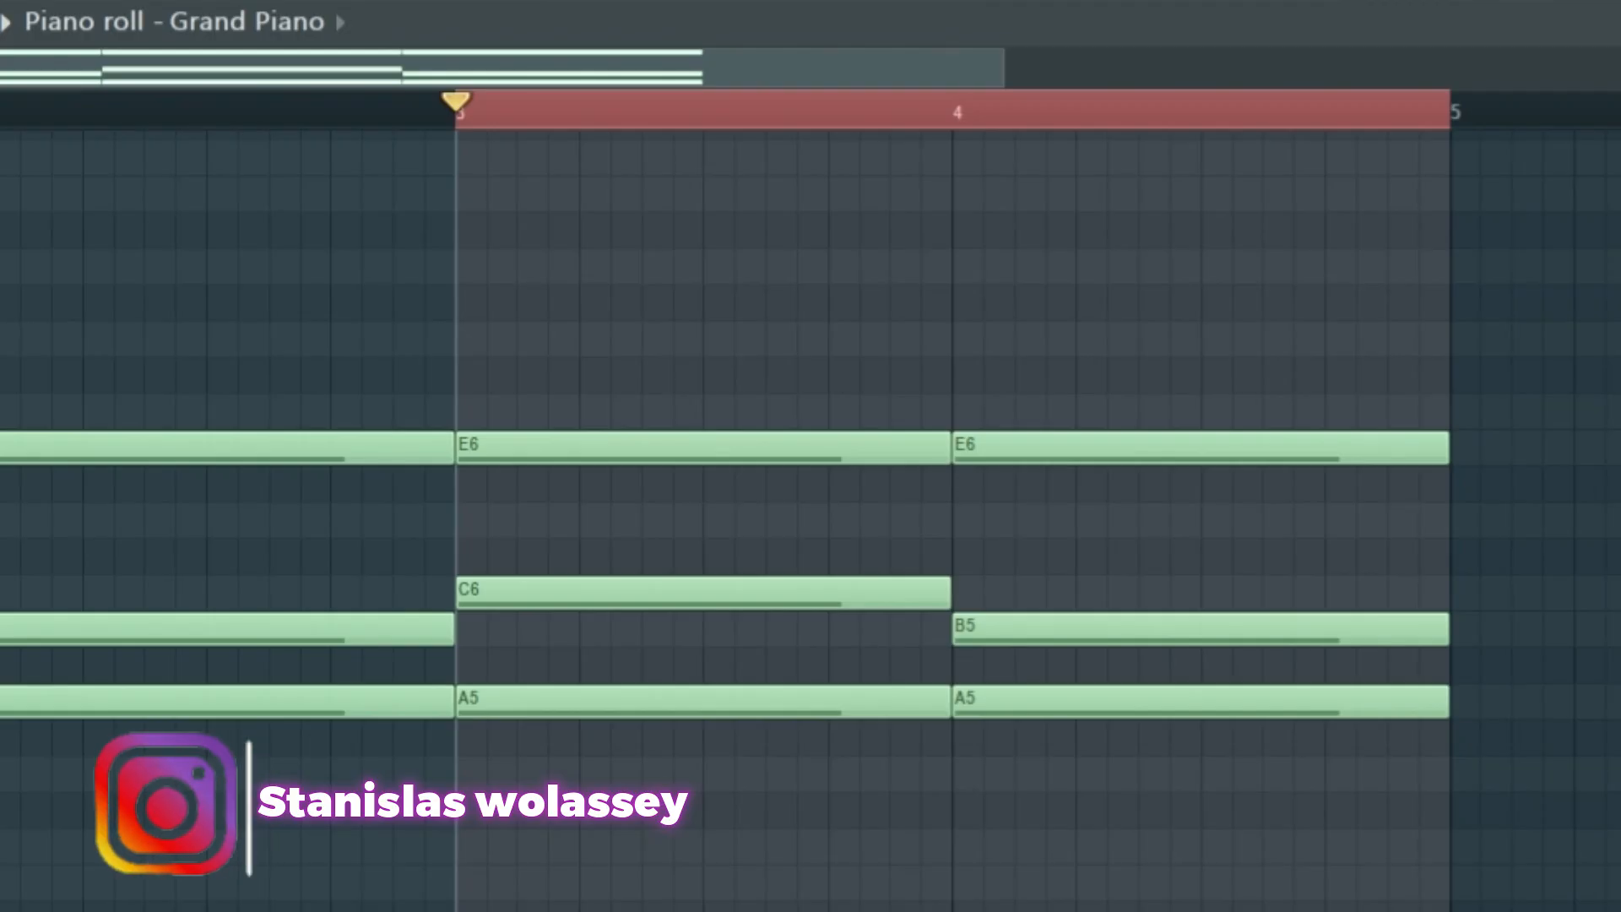
{"action": "left_click_drag", "start_coordinate": [704, 593], "coordinate": [704, 520]}
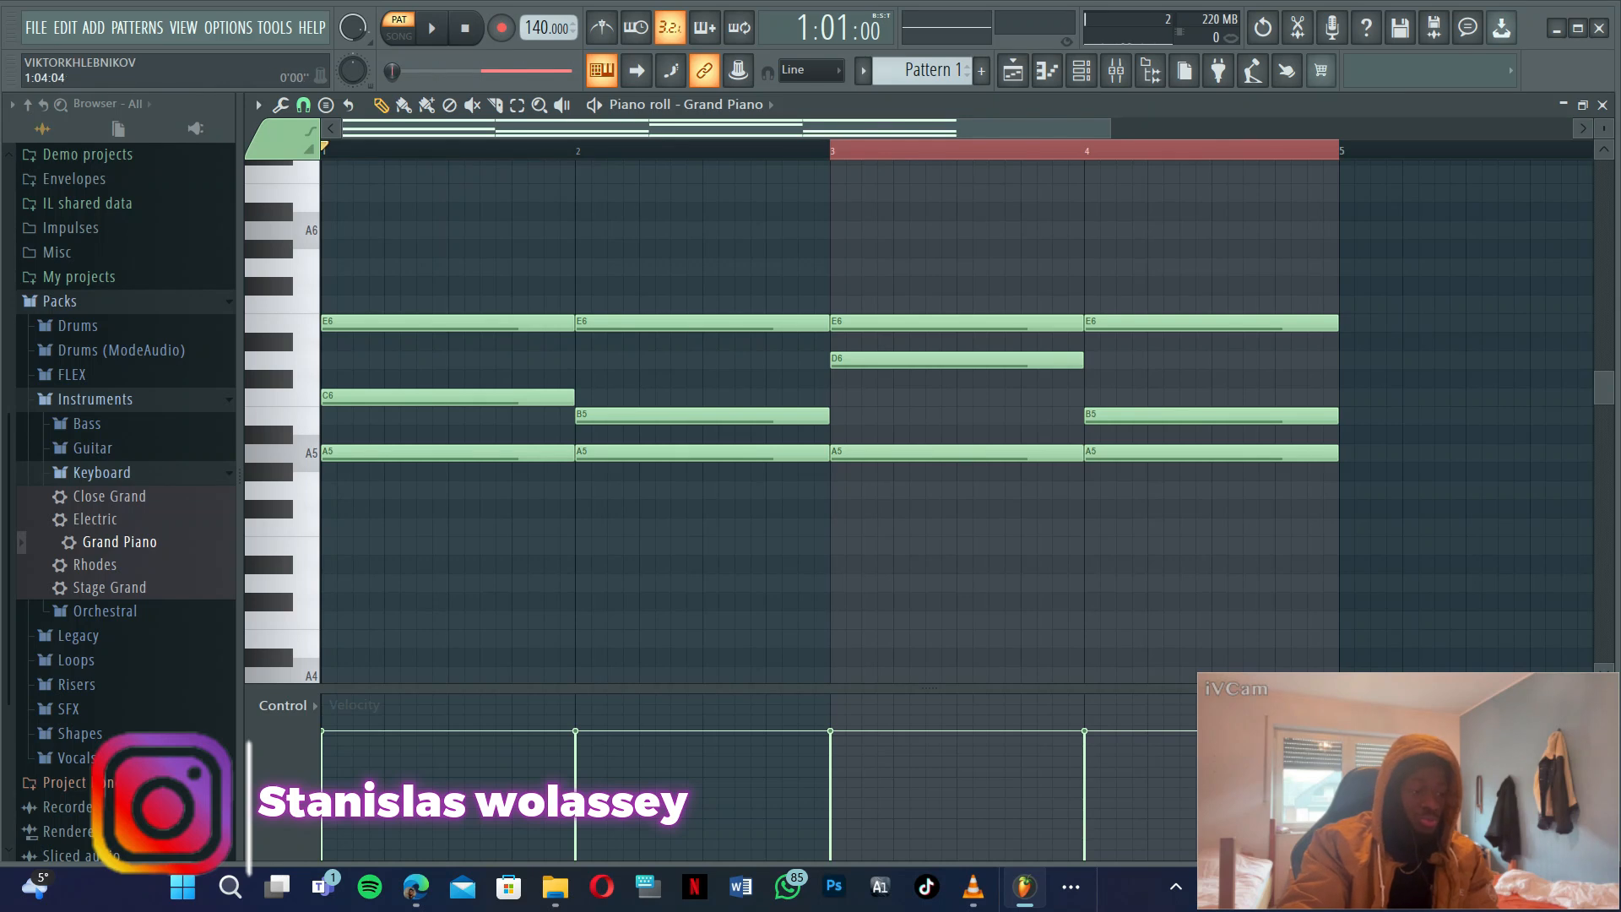
{"action": "key", "text": "space"}
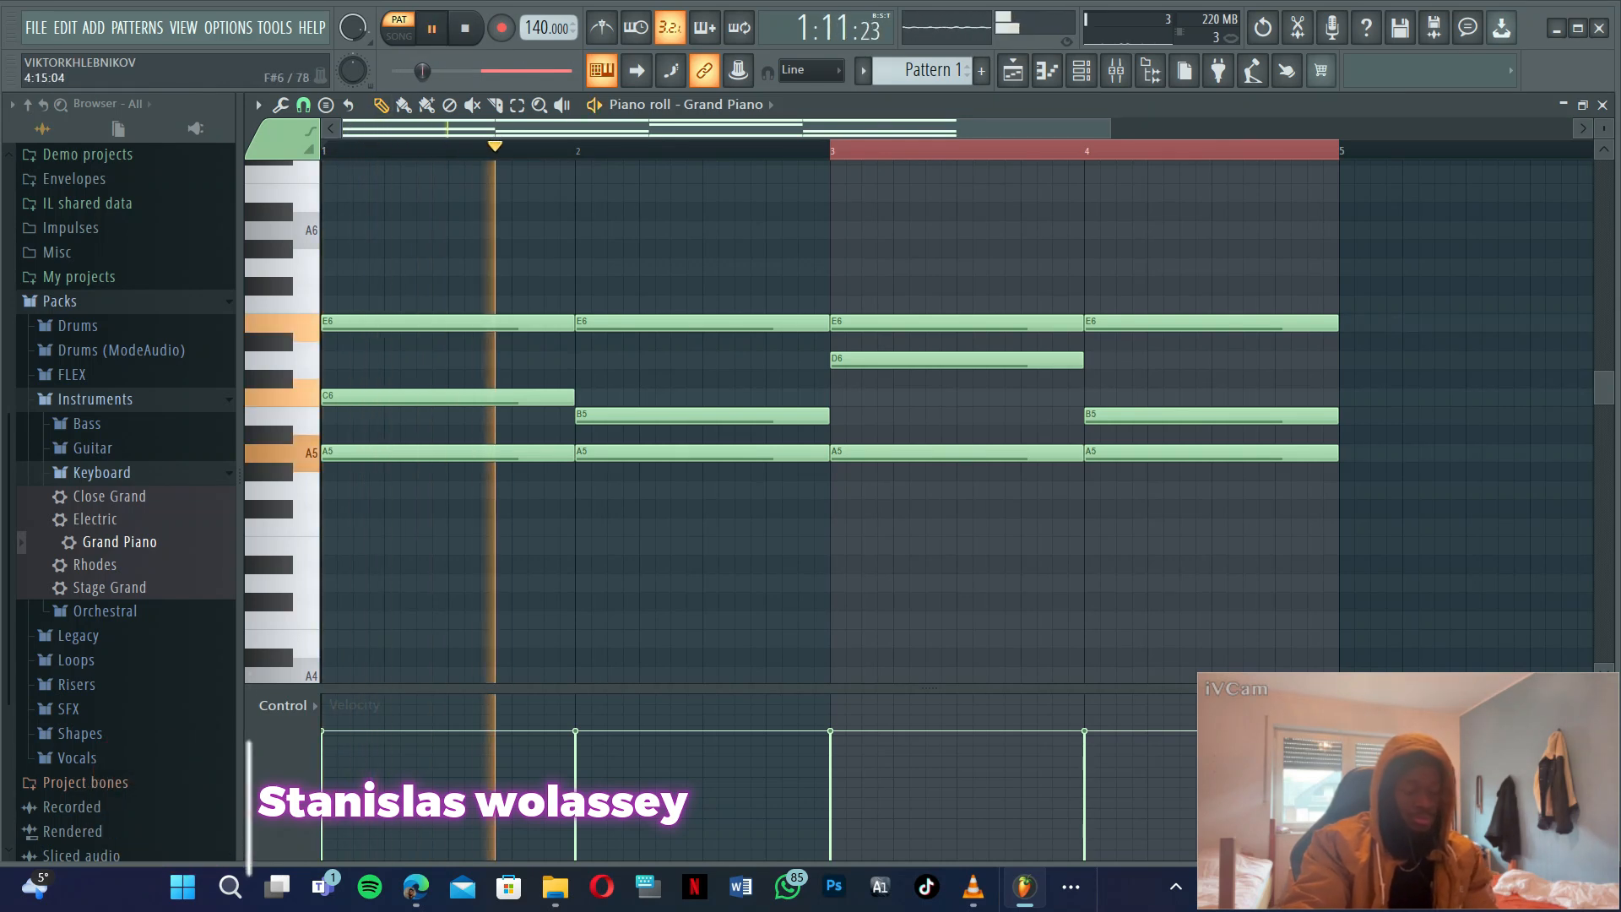
{"action": "scroll", "coordinate": [1321, 472], "scroll_direction": "down", "scroll_amount": 3}
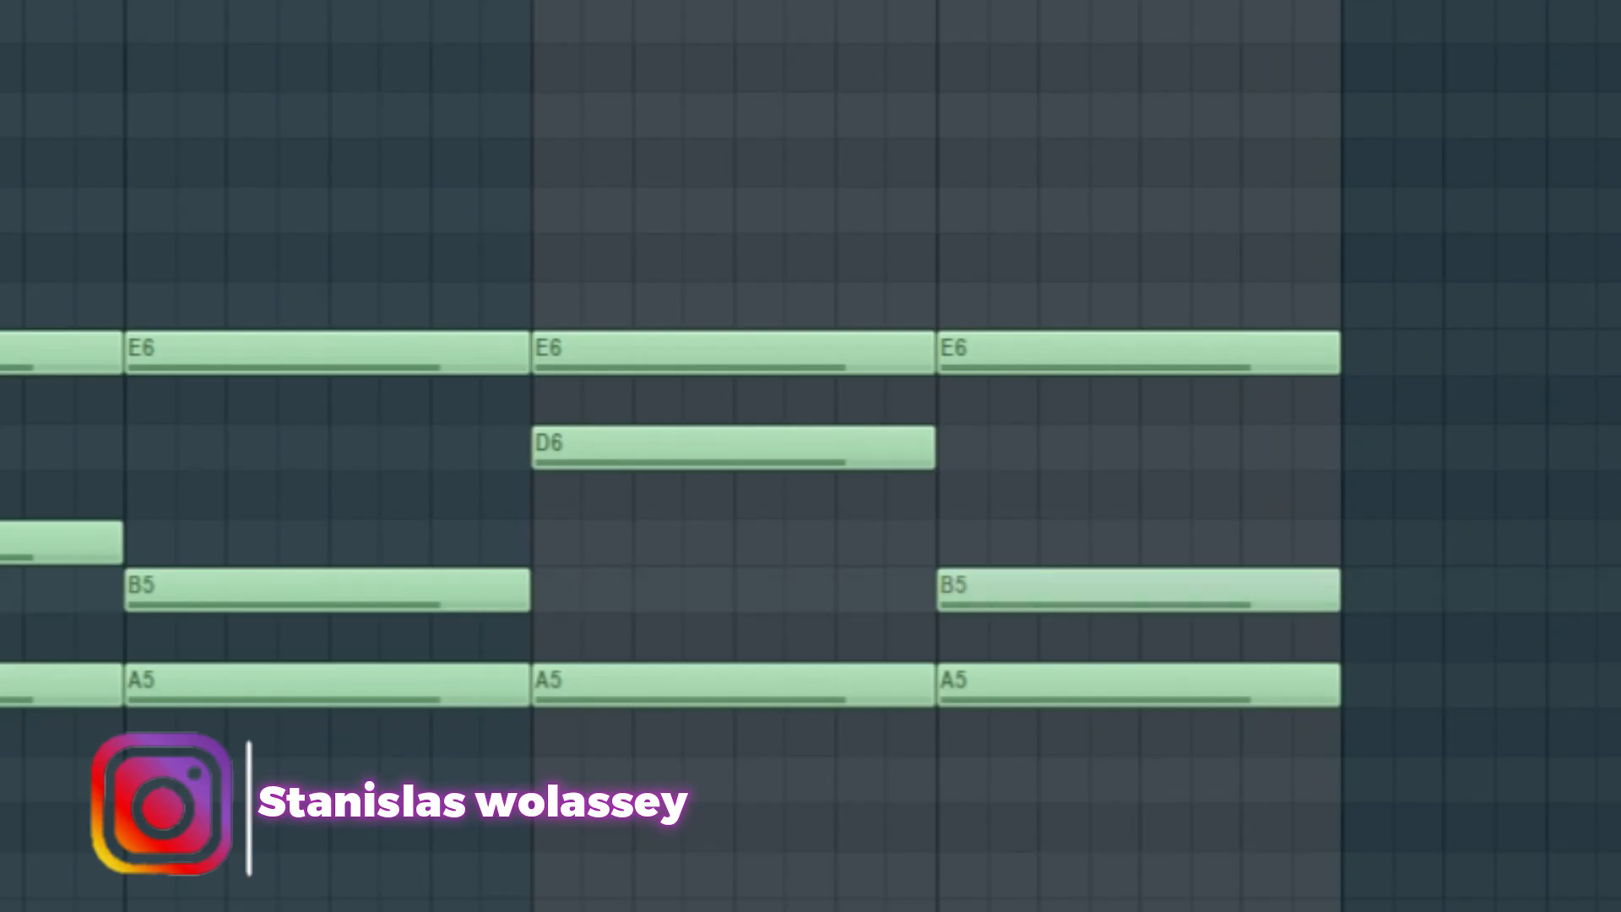
{"action": "left_click_drag", "start_coordinate": [1146, 589], "coordinate": [1133, 542]}
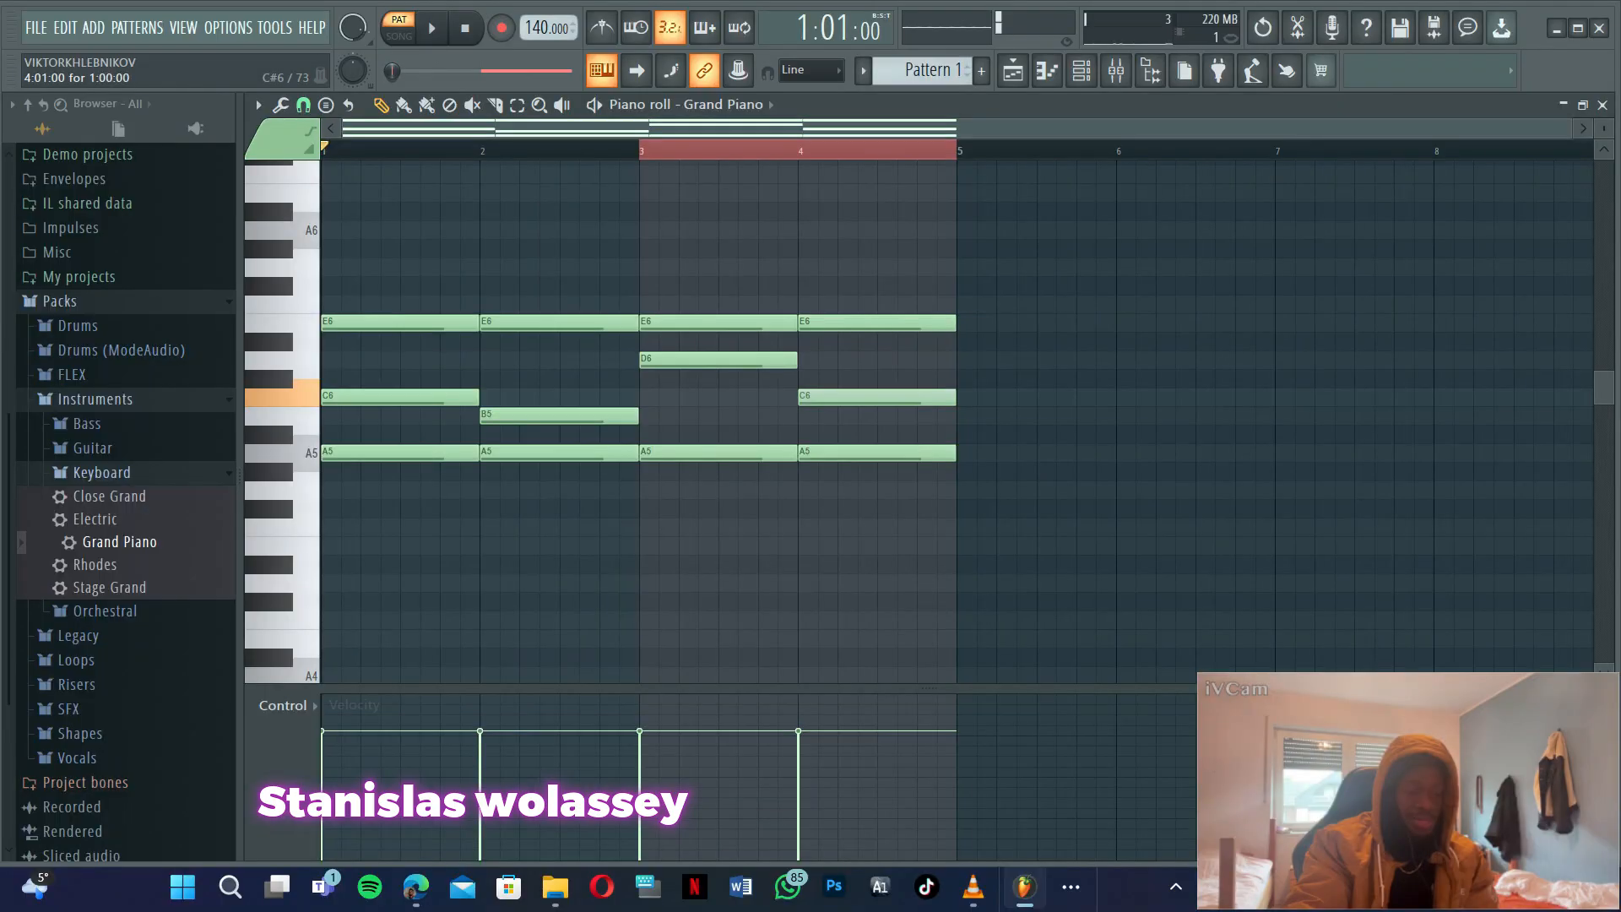
{"action": "key", "text": "space"}
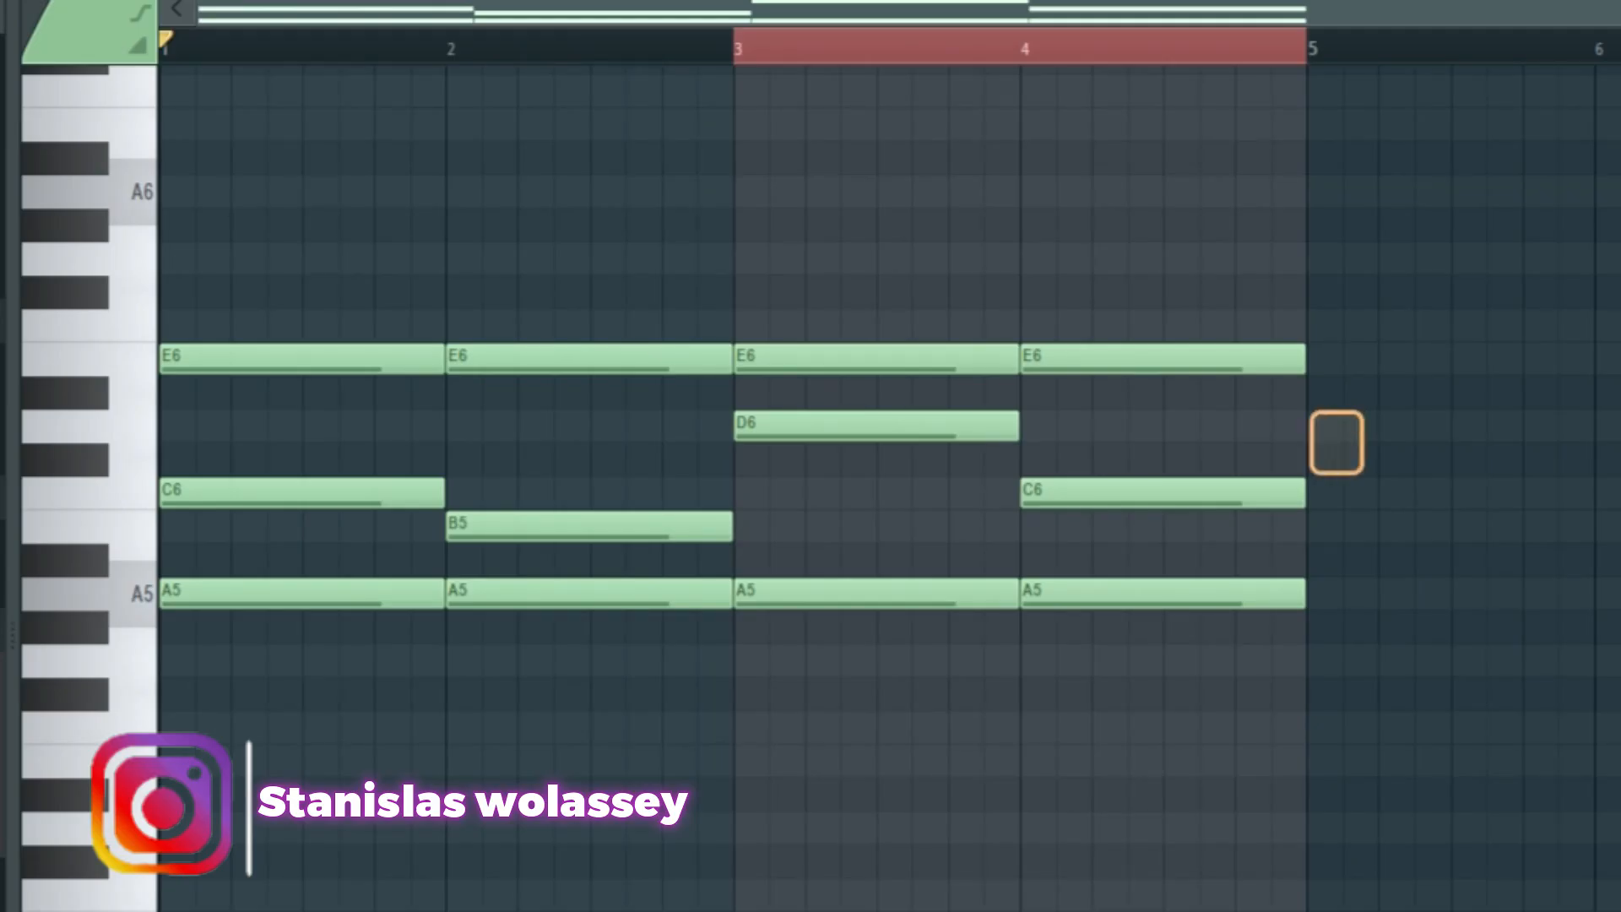
- Move the middle note of all four chords up one octave, clear the time selection, and play back the progression
{"action": "left_click_drag", "start_coordinate": [1351, 422], "coordinate": [170, 539]}
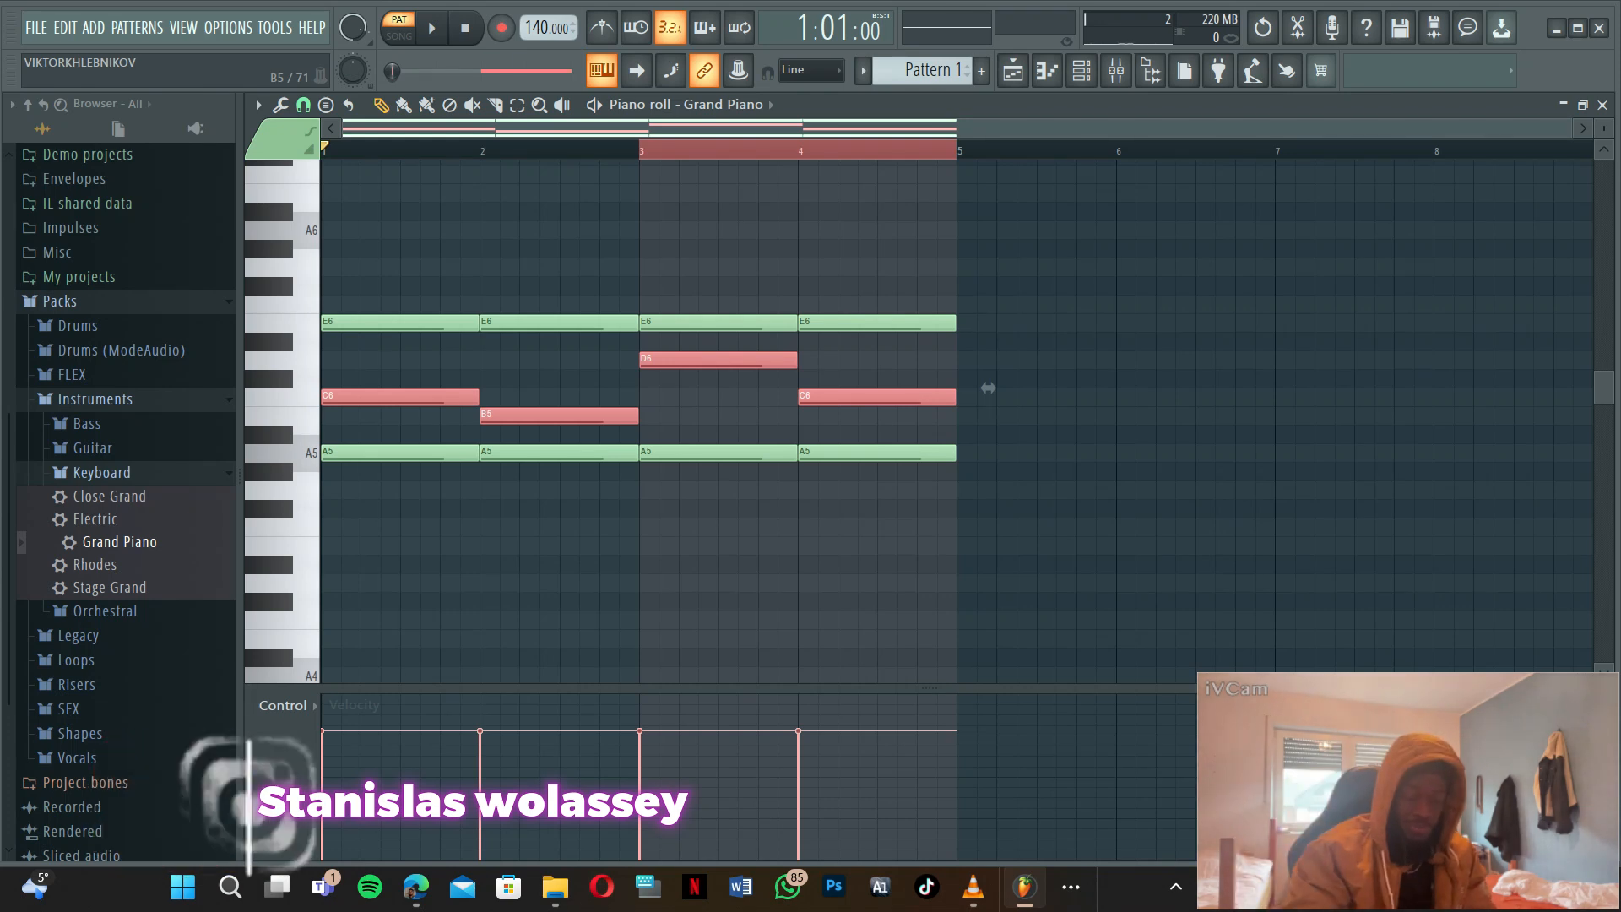
{"action": "left_click_drag", "start_coordinate": [988, 387], "coordinate": [989, 166]}
{"action": "scroll", "coordinate": [988, 331], "scroll_direction": "up", "scroll_amount": 3}
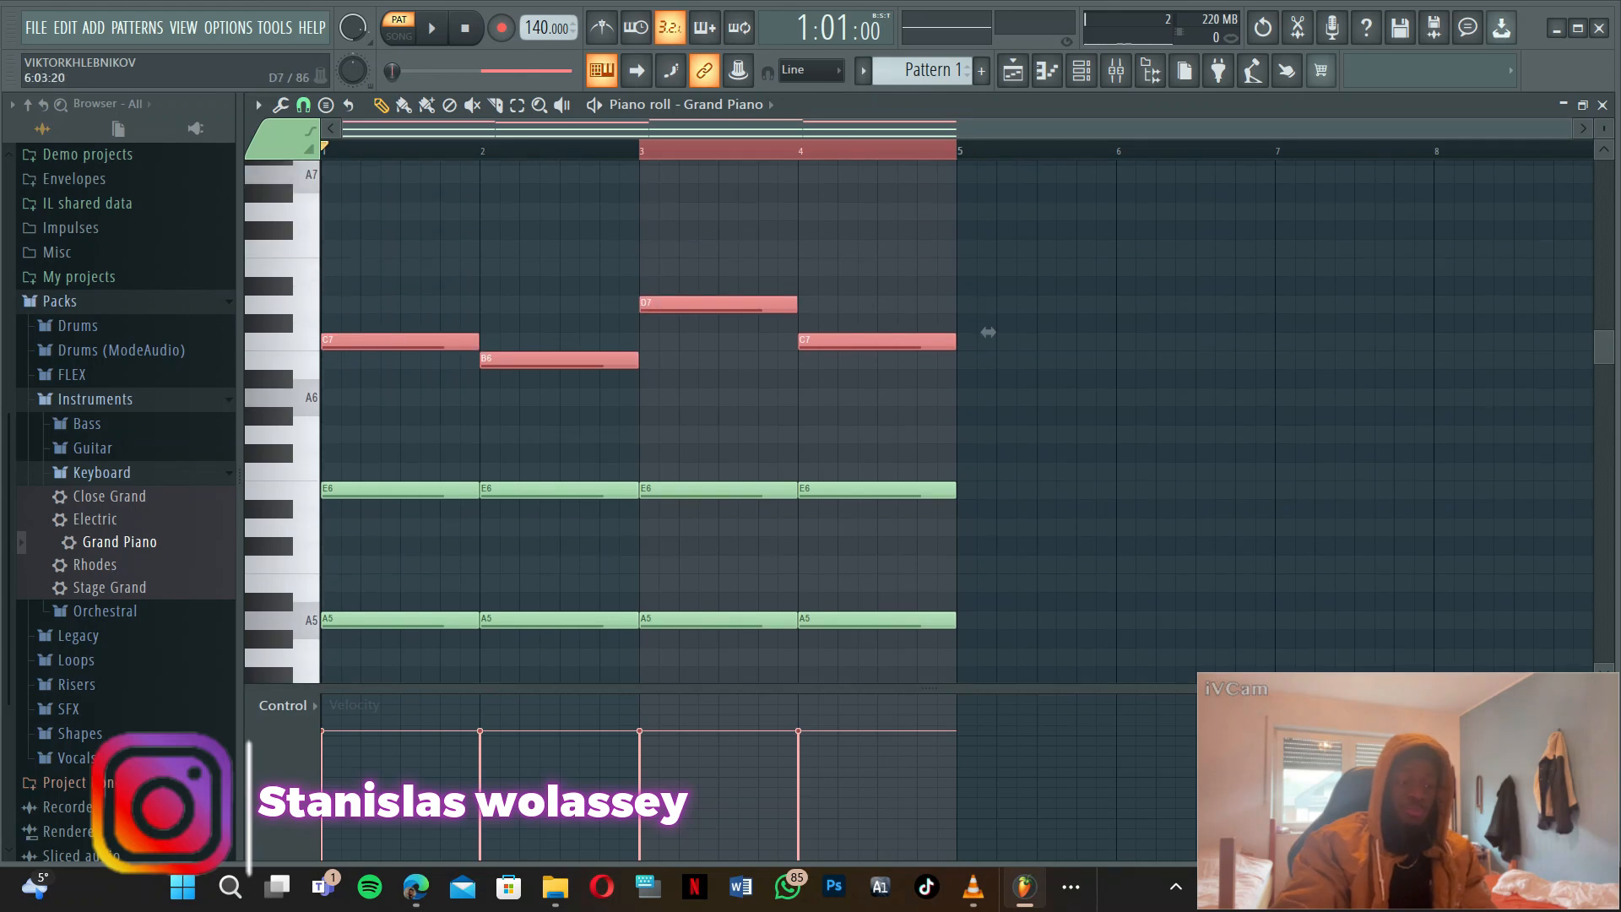
{"action": "double_click", "coordinate": [764, 150]}
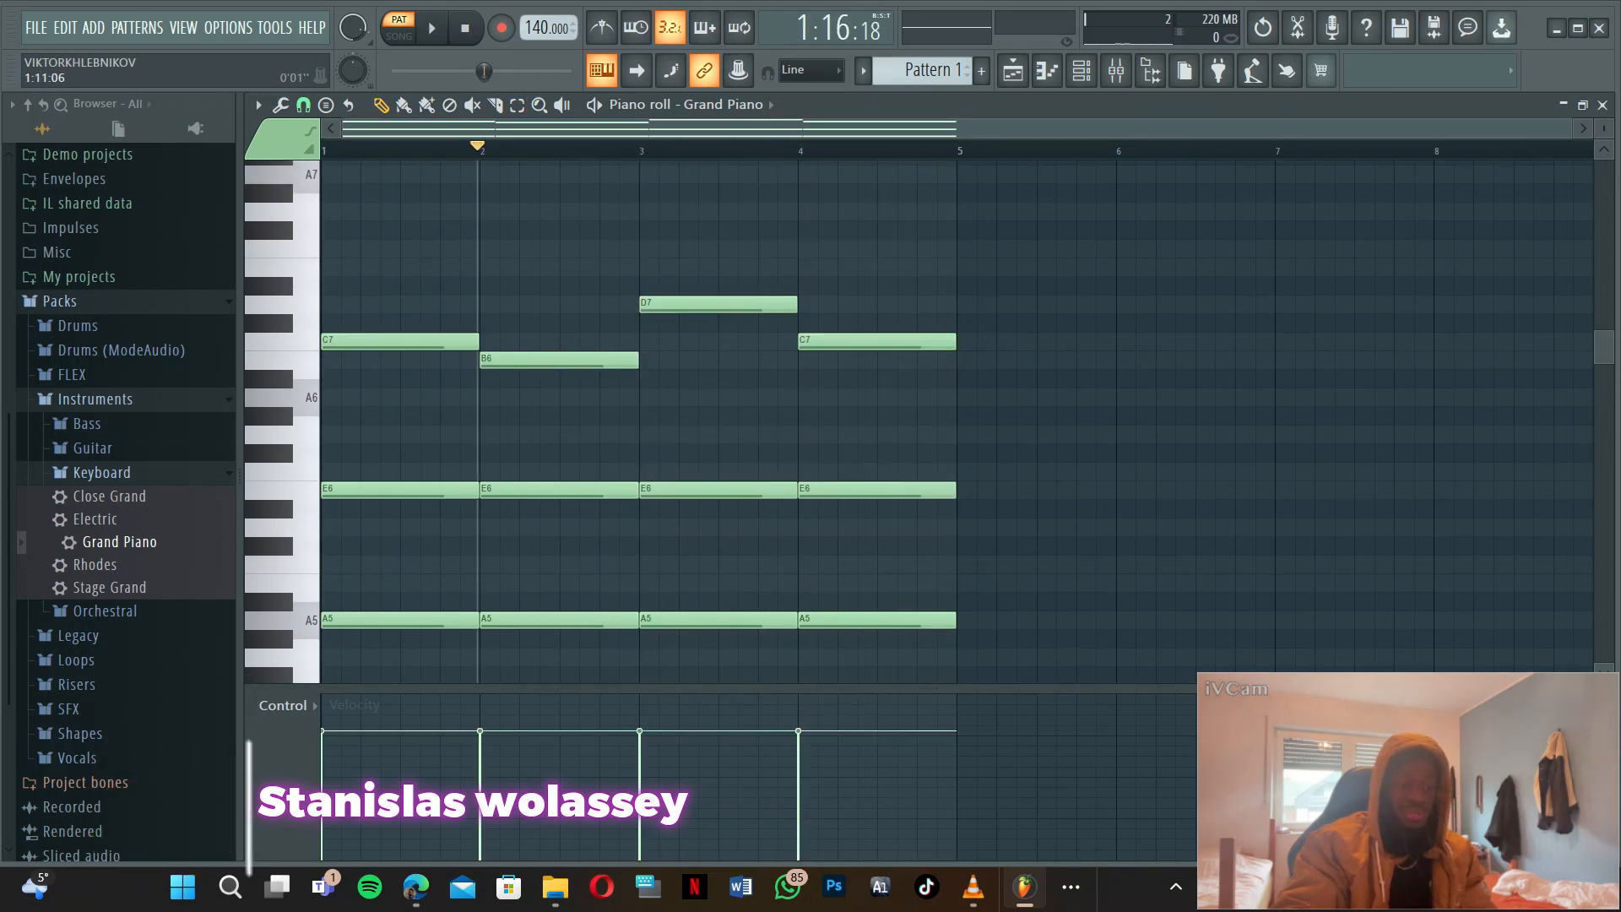
{"action": "key", "text": "space"}
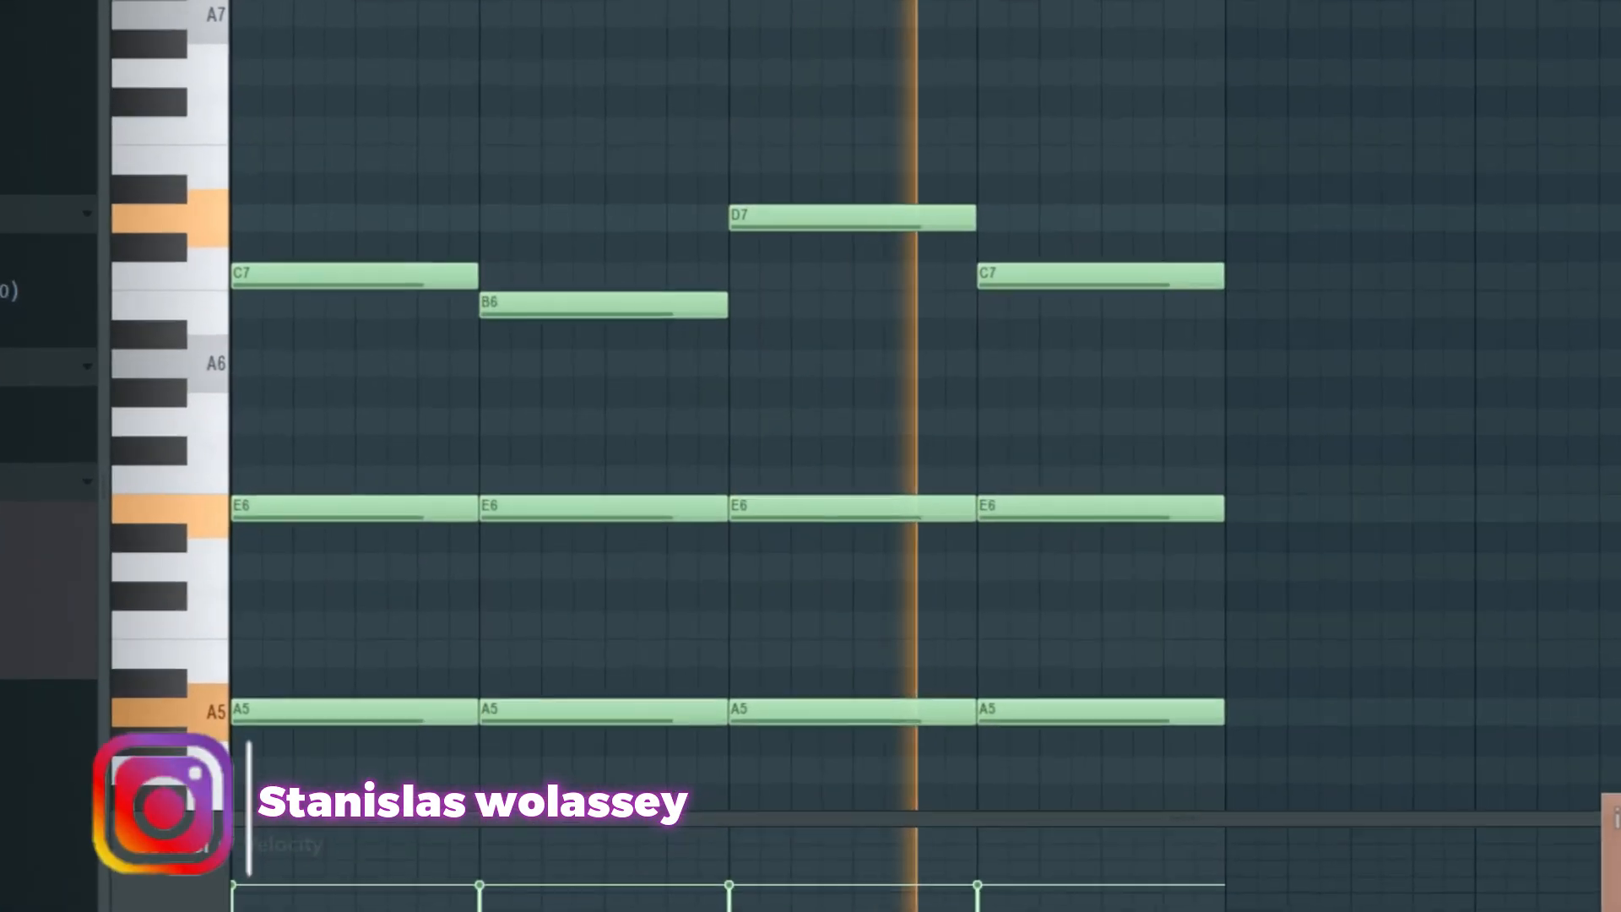
{"action": "key", "text": "space"}
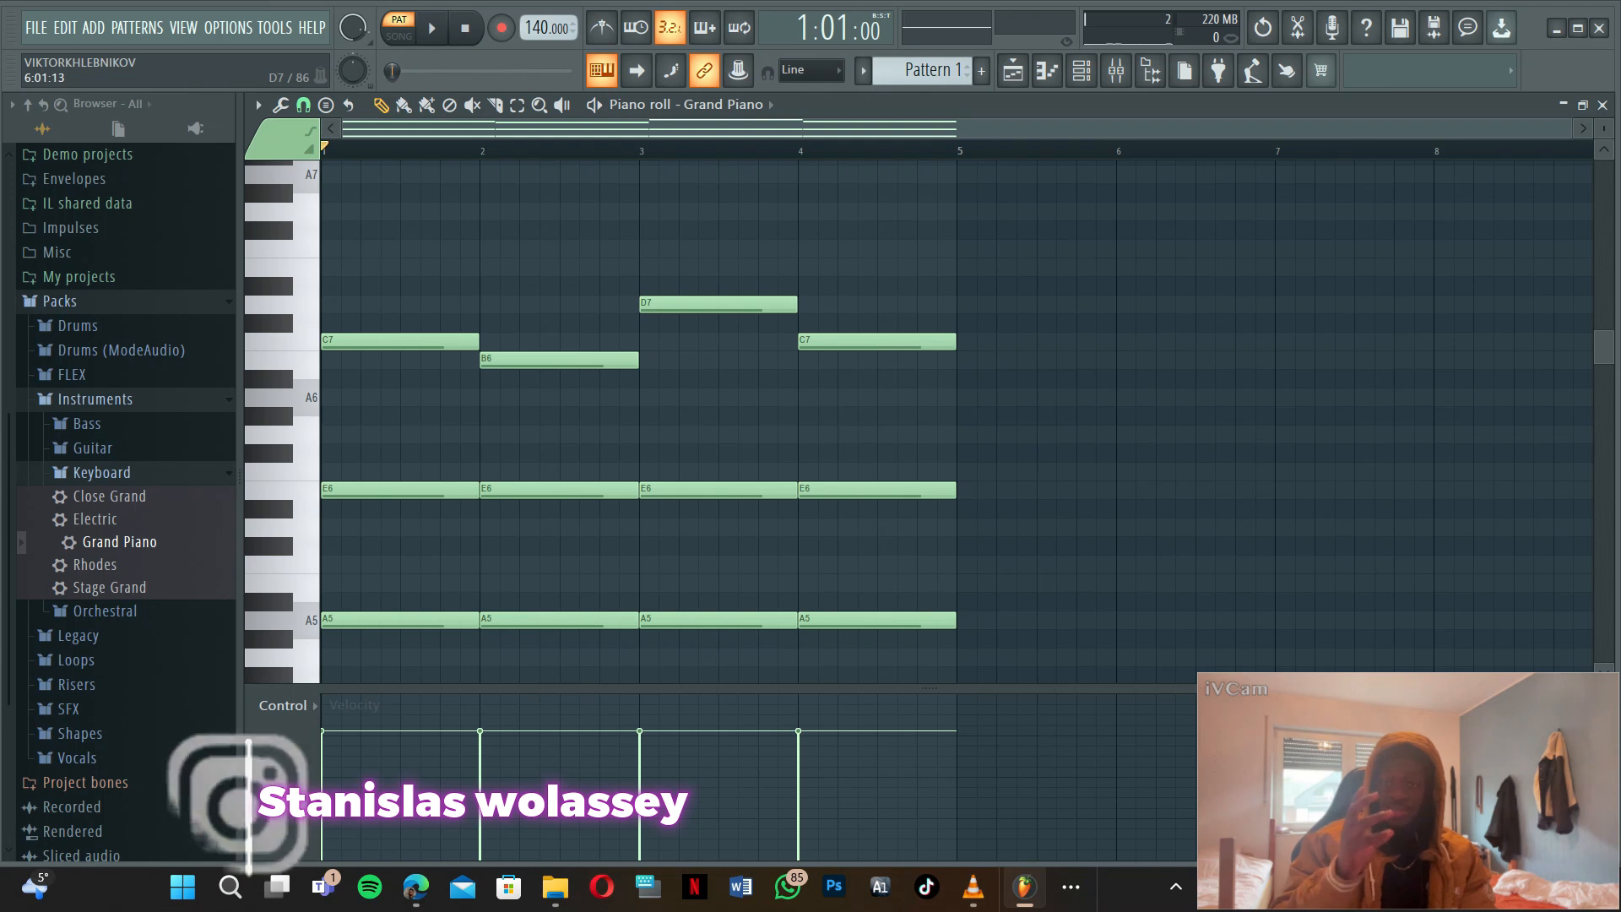
- Add a four-bar bass note below the chords, lower it one octave to A3, and play back the progression
{"action": "scroll", "coordinate": [845, 304], "scroll_direction": "down", "scroll_amount": 3}
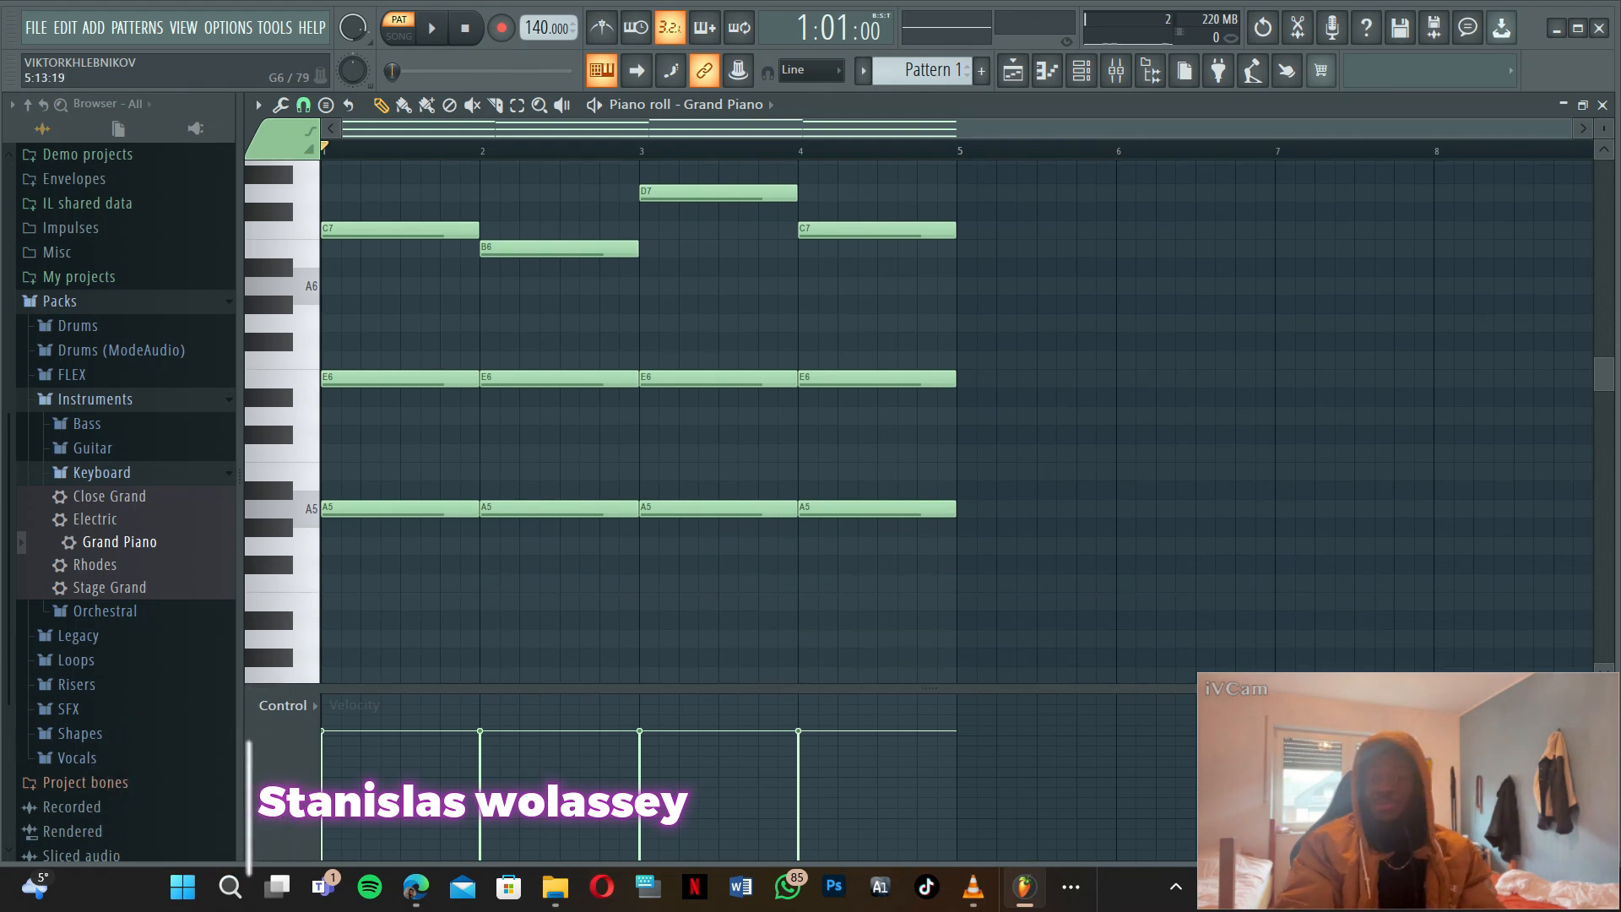
{"action": "scroll", "coordinate": [844, 321], "scroll_direction": "down", "scroll_amount": 2}
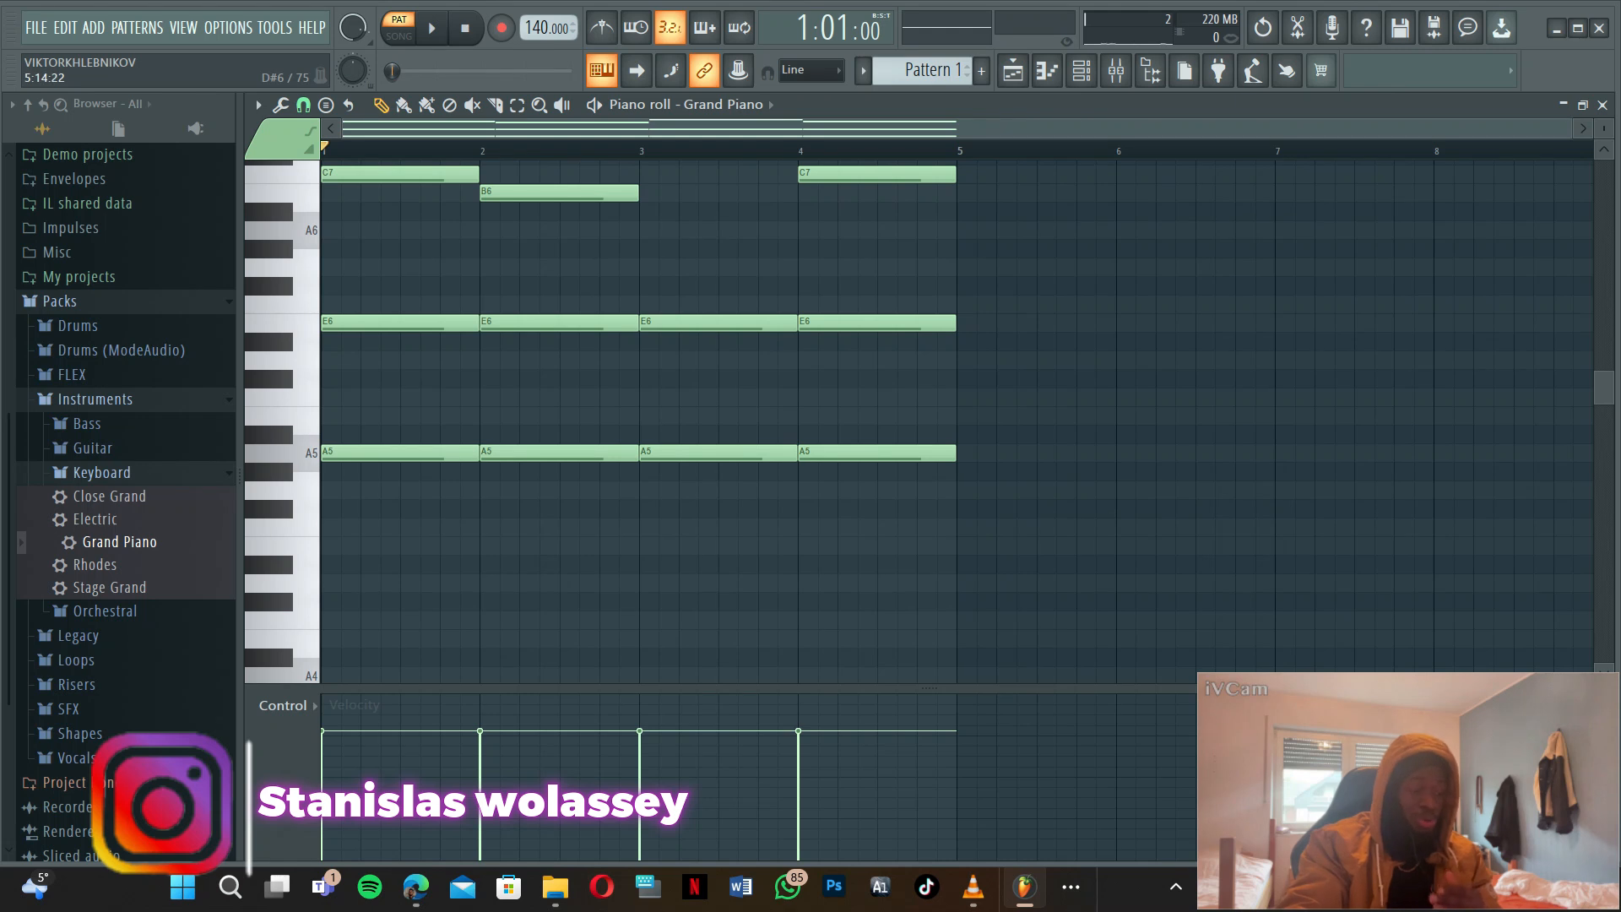
{"action": "scroll", "coordinate": [844, 321], "scroll_direction": "down", "scroll_amount": 2}
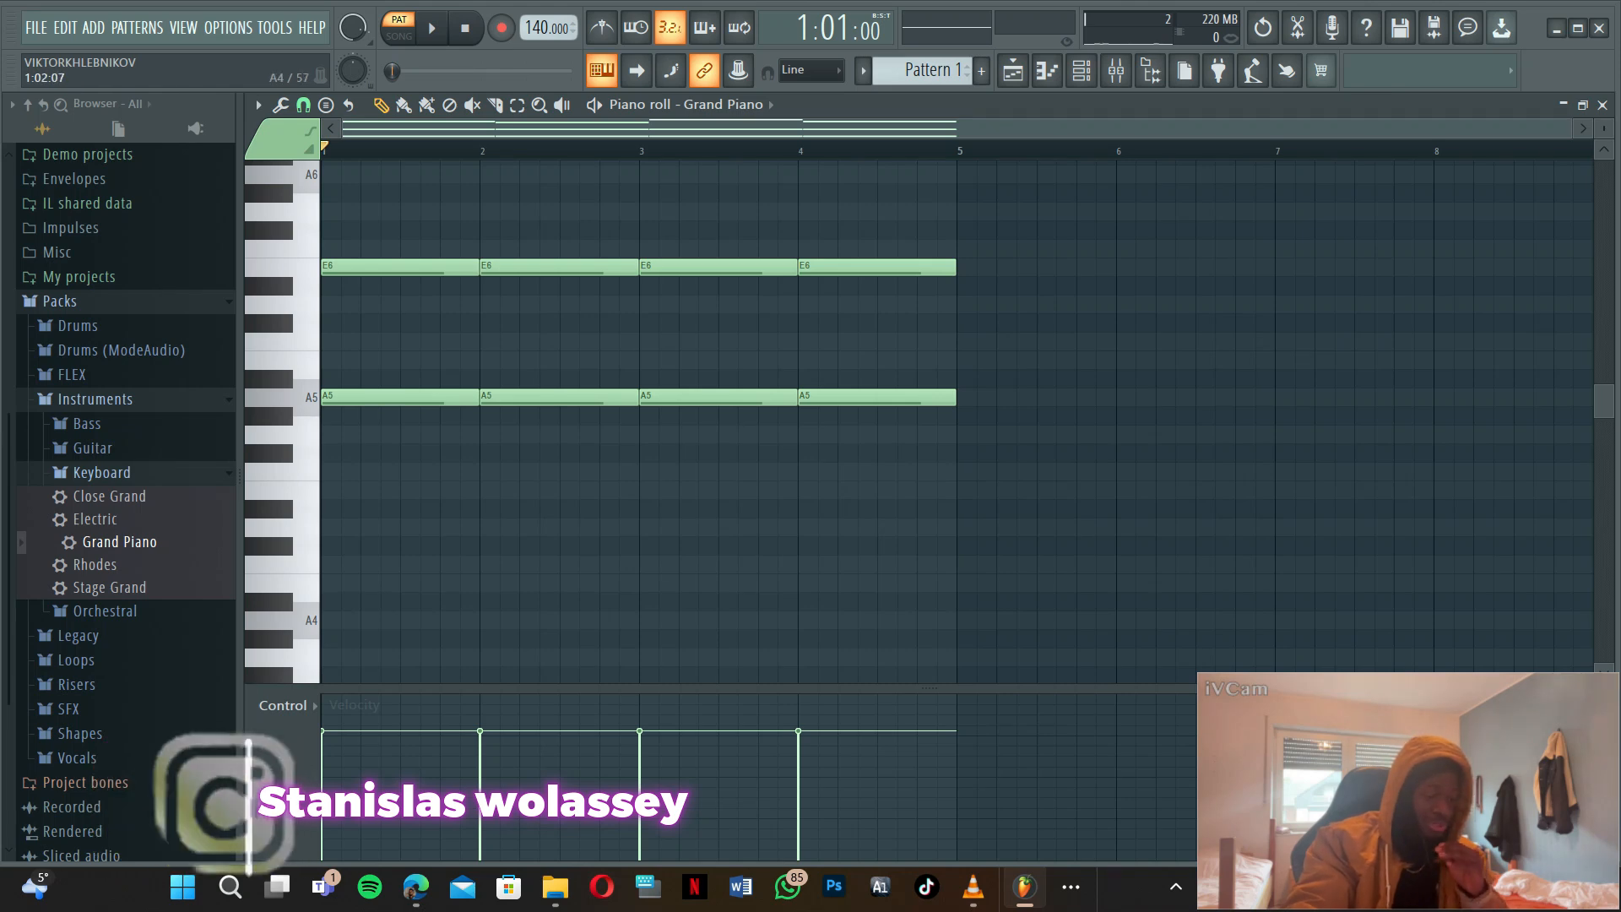
{"action": "left_click", "coordinate": [334, 621]}
{"action": "left_click_drag", "start_coordinate": [335, 621], "coordinate": [322, 621]}
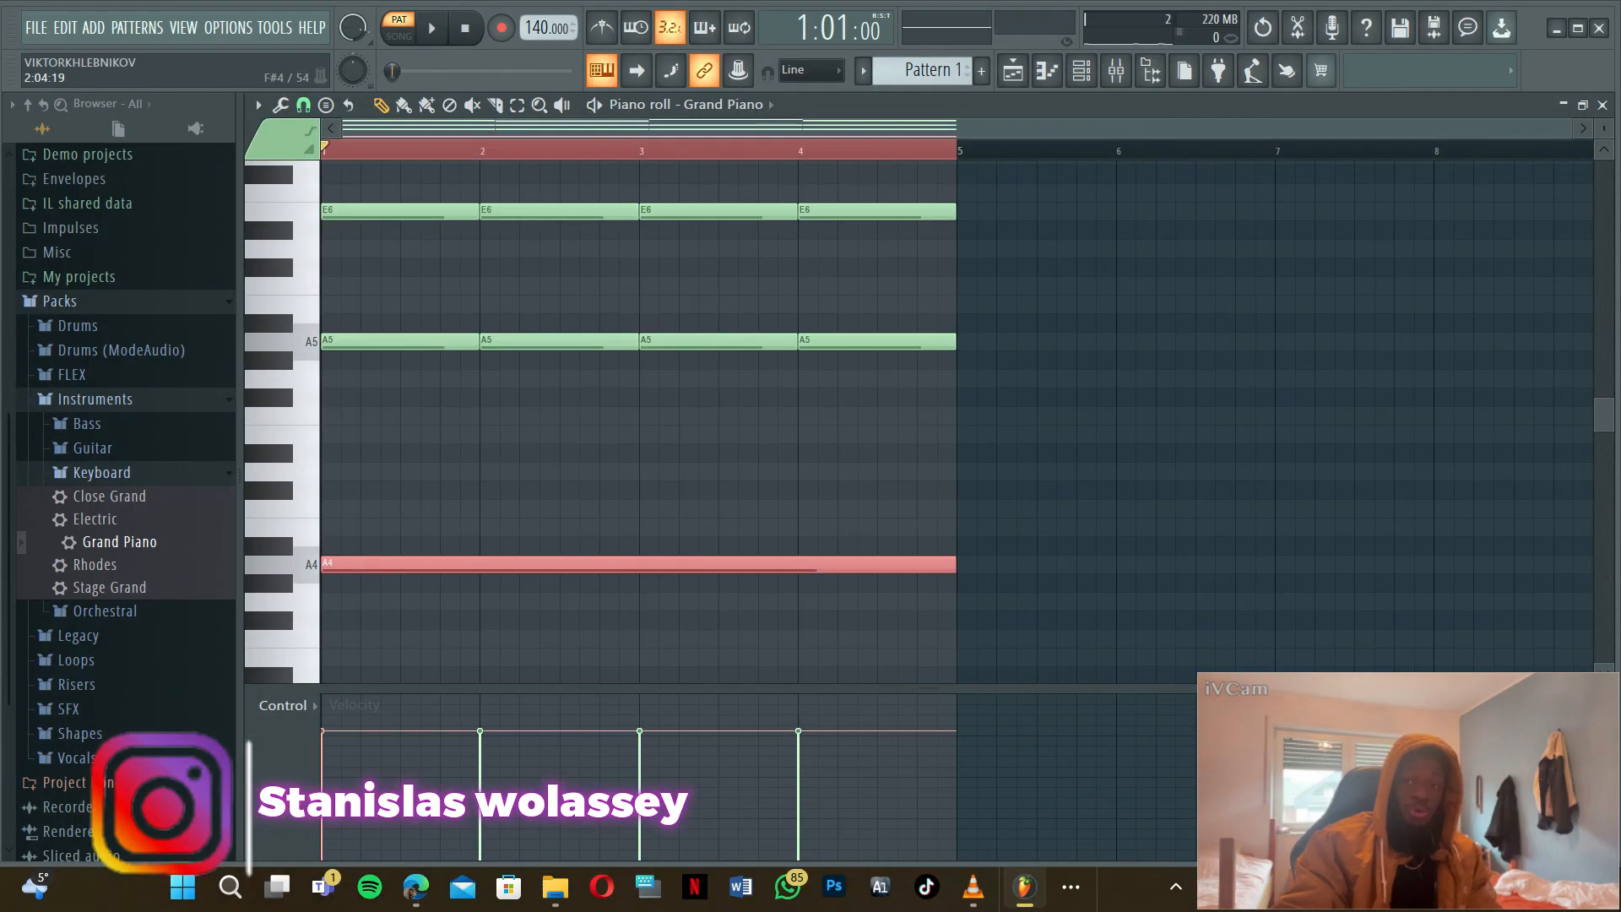
{"action": "key", "text": "Delete"}
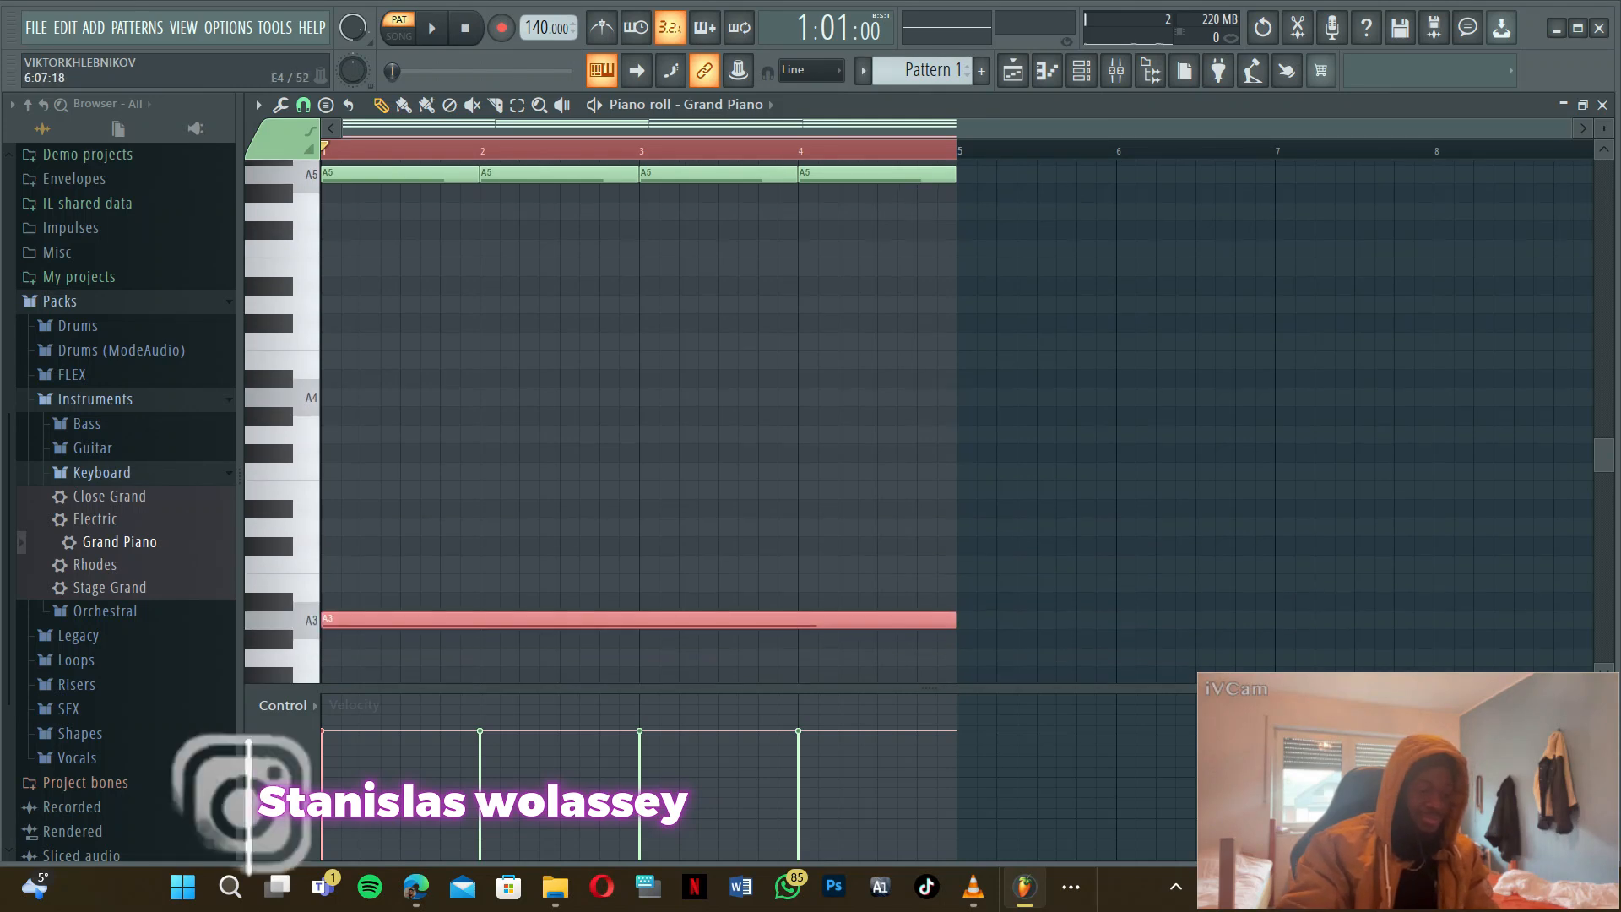
{"action": "key", "text": "space"}
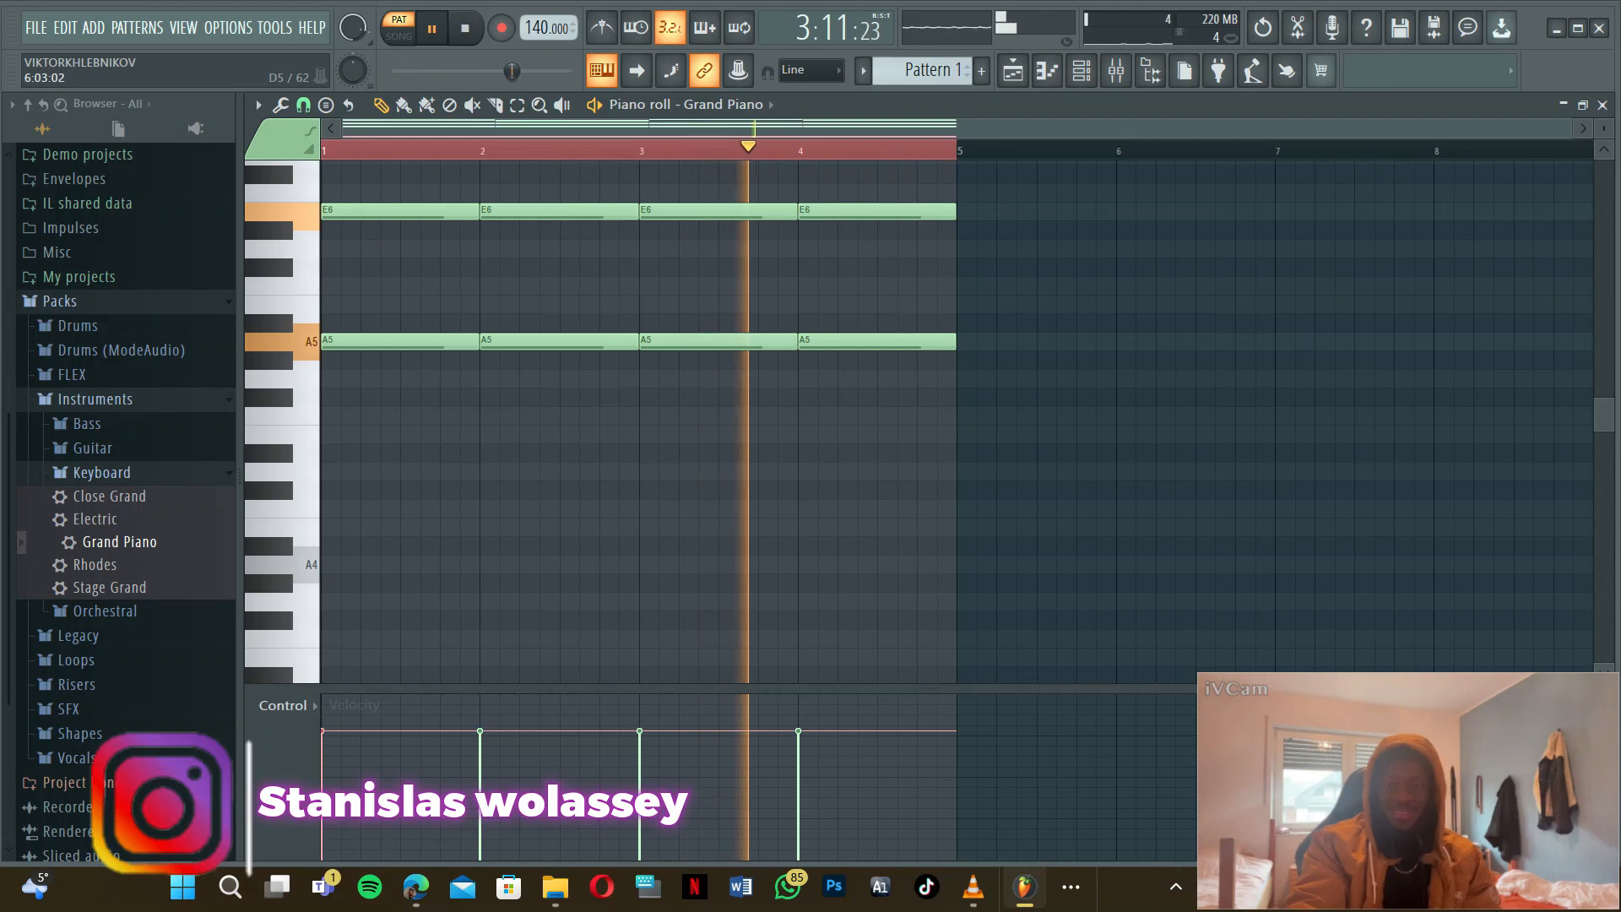
{"action": "key", "text": "space"}
- Randomize the levels of all the notes, clear the selection, and open the piano roll options
{"action": "scroll", "coordinate": [642, 422], "scroll_direction": "up", "scroll_amount": 5}
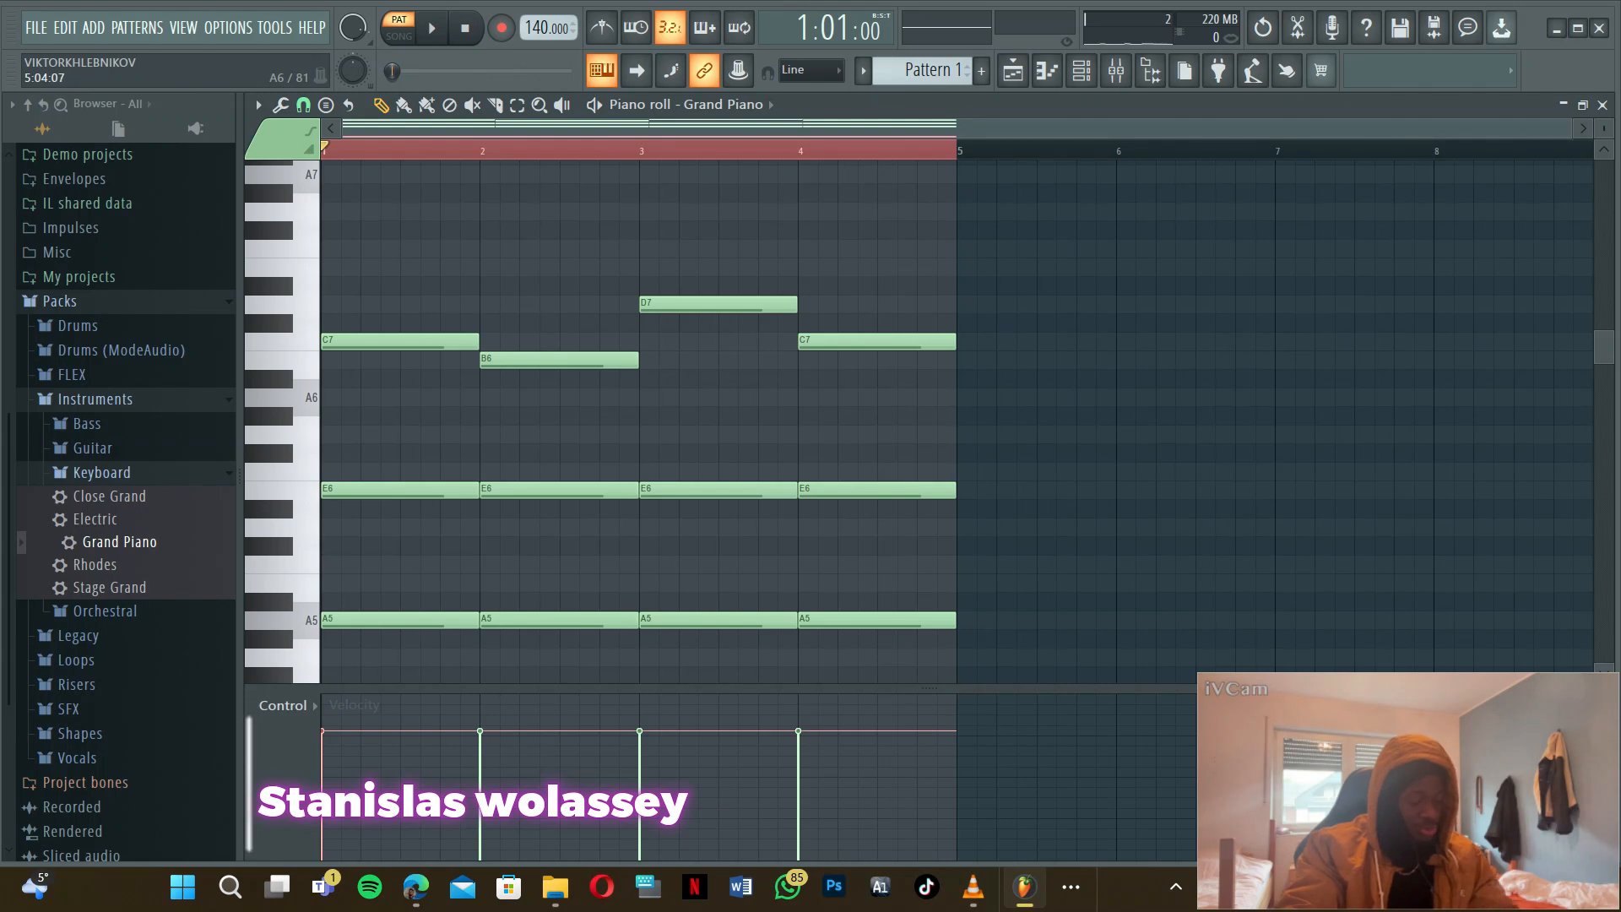
{"action": "key", "text": "ctrl+a"}
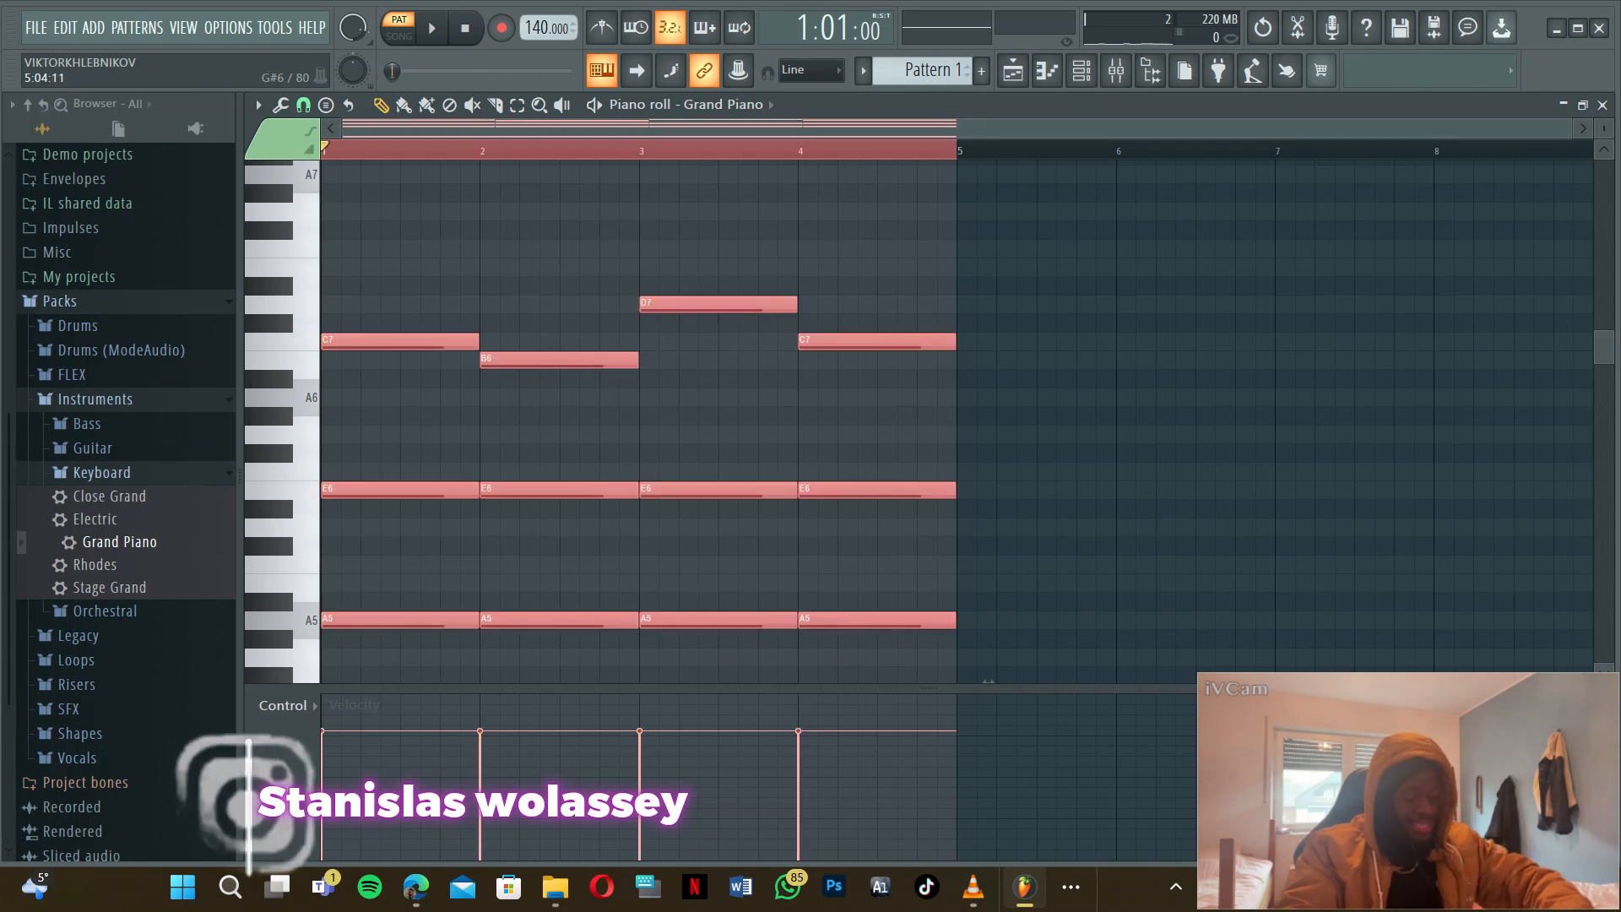
{"action": "key", "text": "v"}
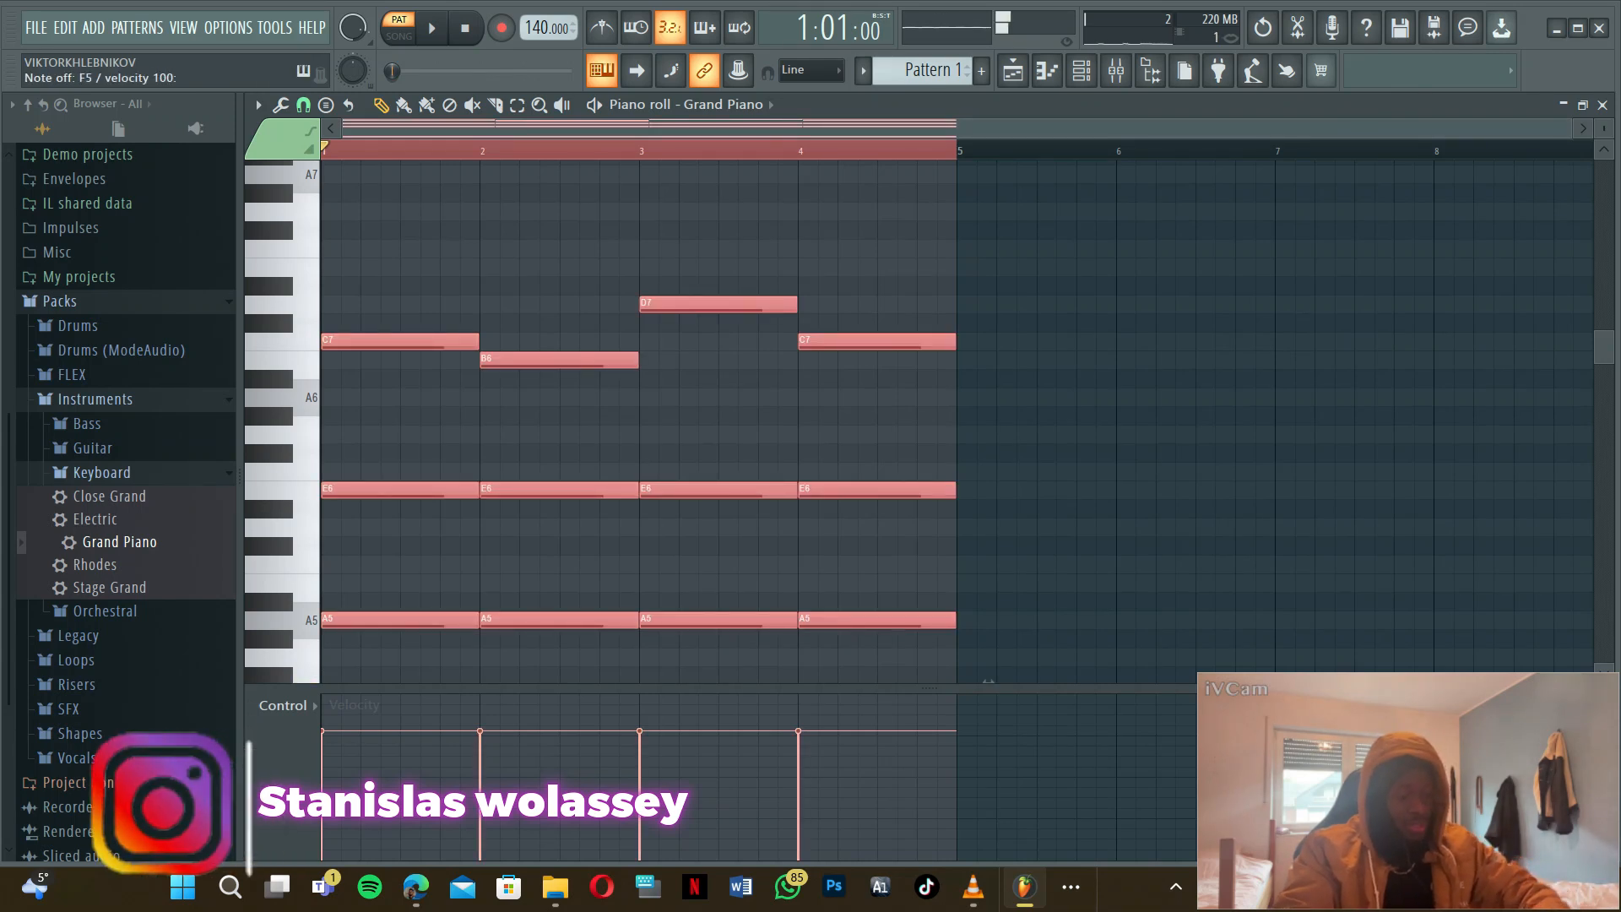
{"action": "key", "text": "alt+r"}
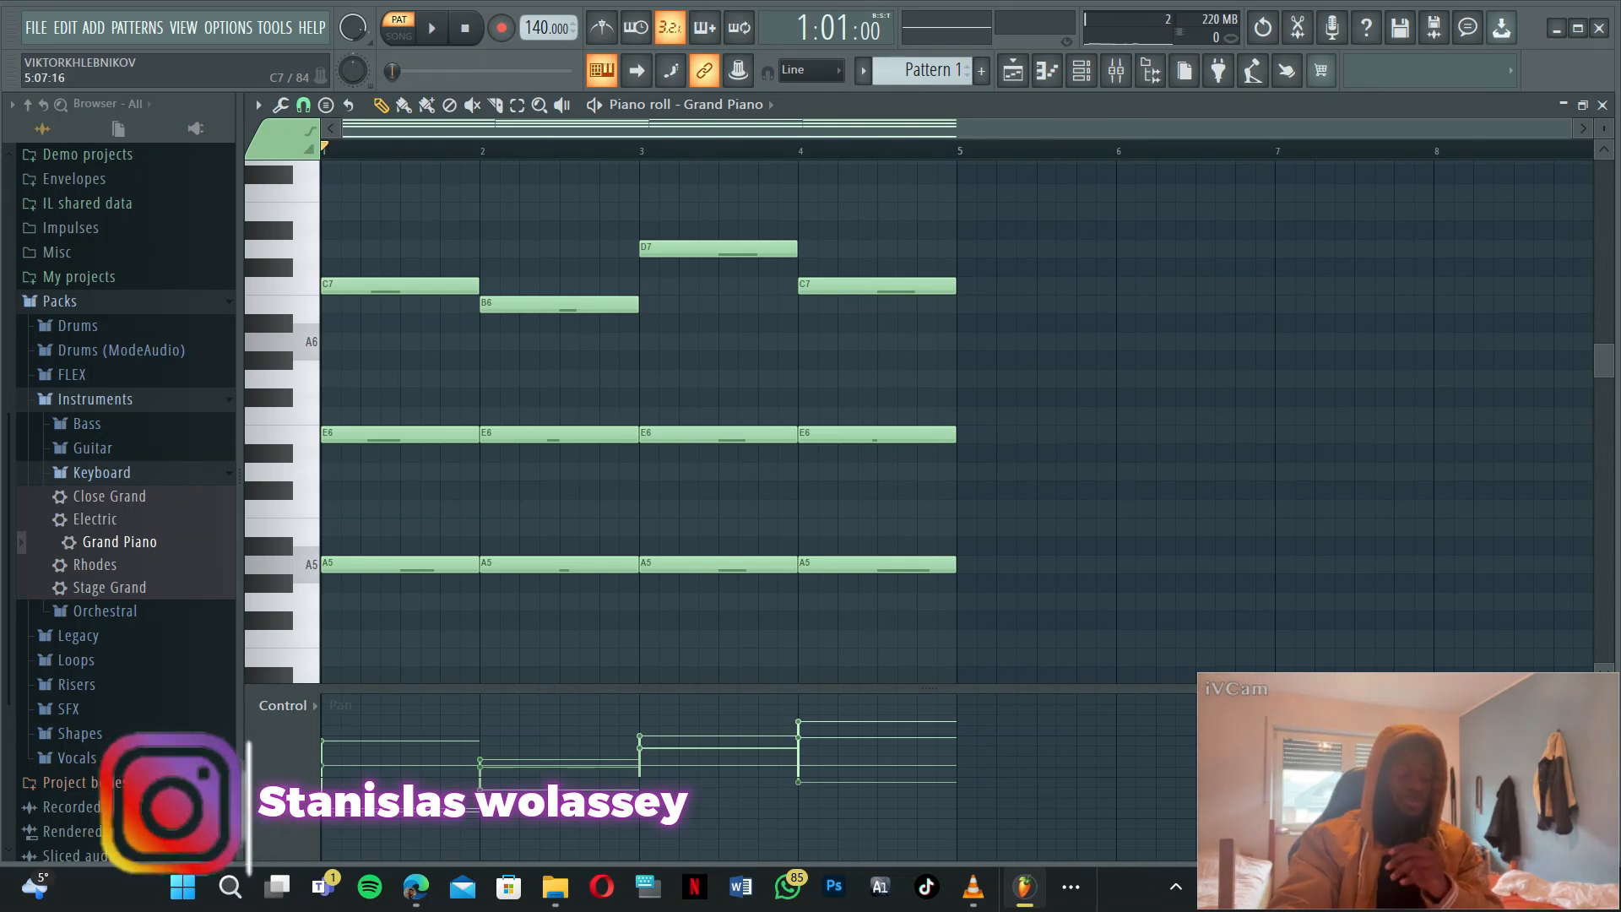
{"action": "scroll", "coordinate": [845, 423], "scroll_direction": "down", "scroll_amount": 3}
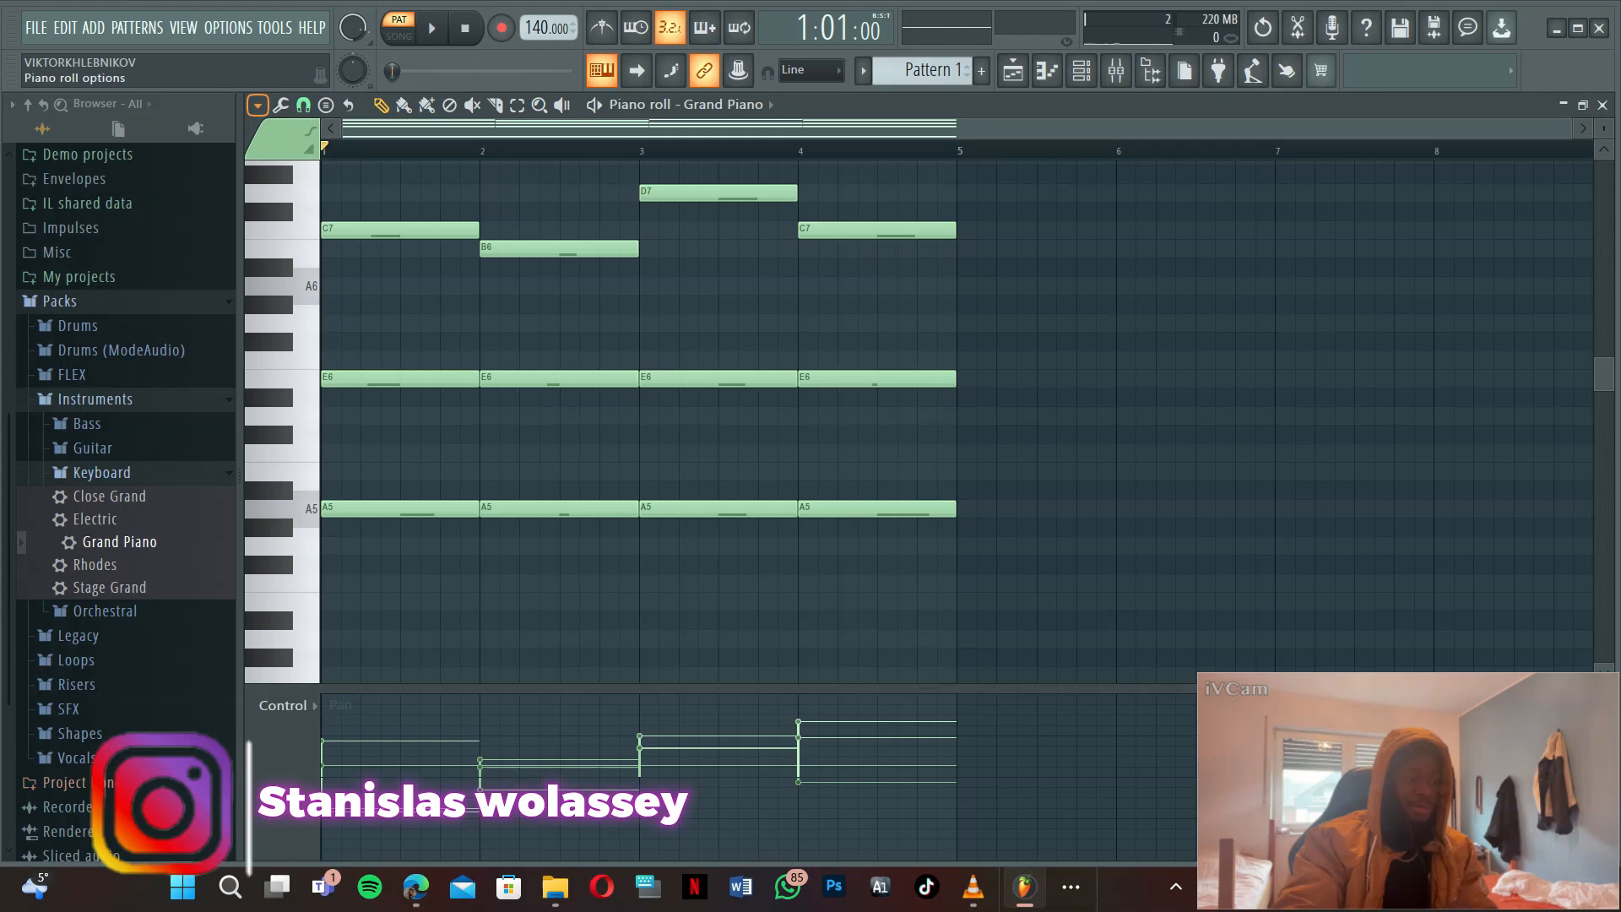
{"action": "left_click", "coordinate": [258, 104]}
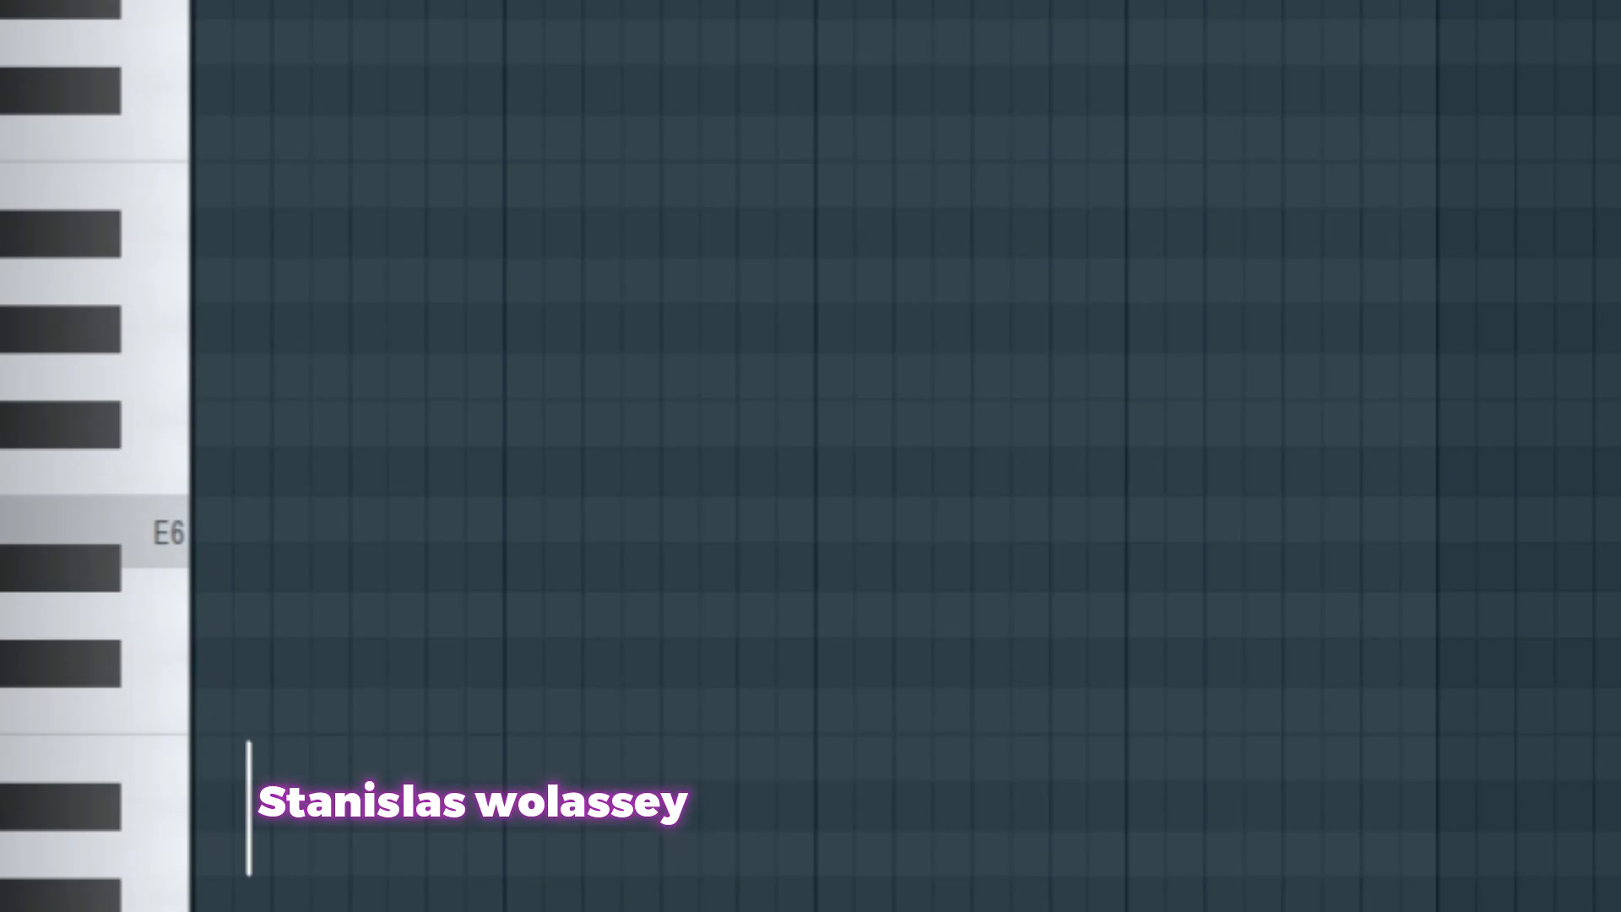
- Stack four-bar E6, B6 and E7 notes from the start of bar 1 in the empty piano roll and play back the chord
{"action": "left_click", "coordinate": [339, 491]}
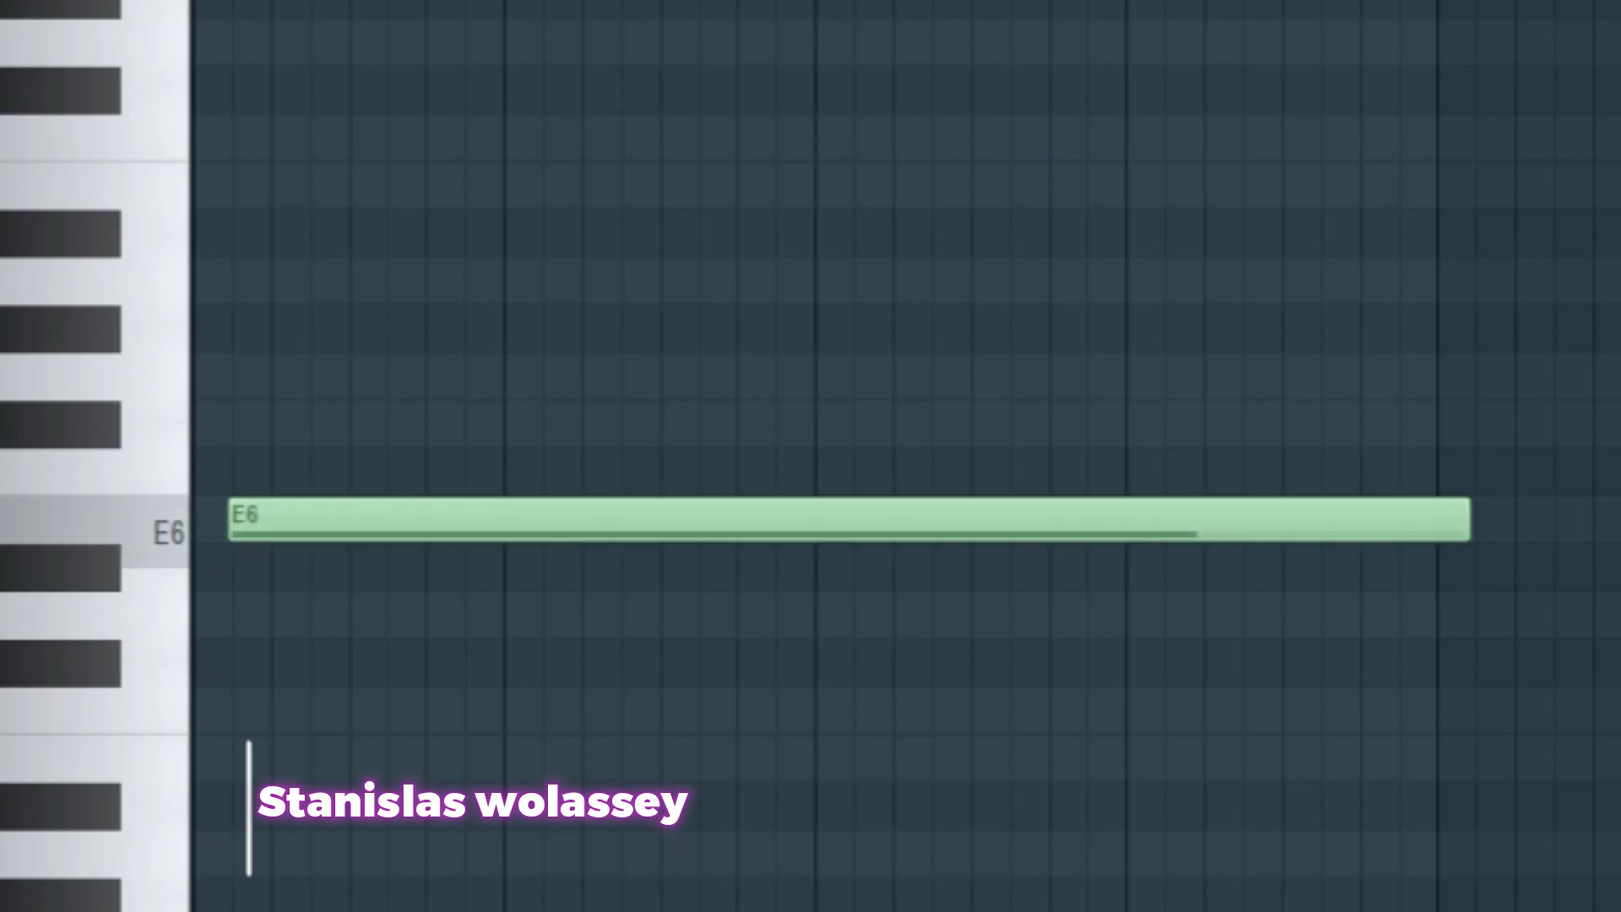
{"action": "left_click_drag", "start_coordinate": [339, 490], "coordinate": [326, 491]}
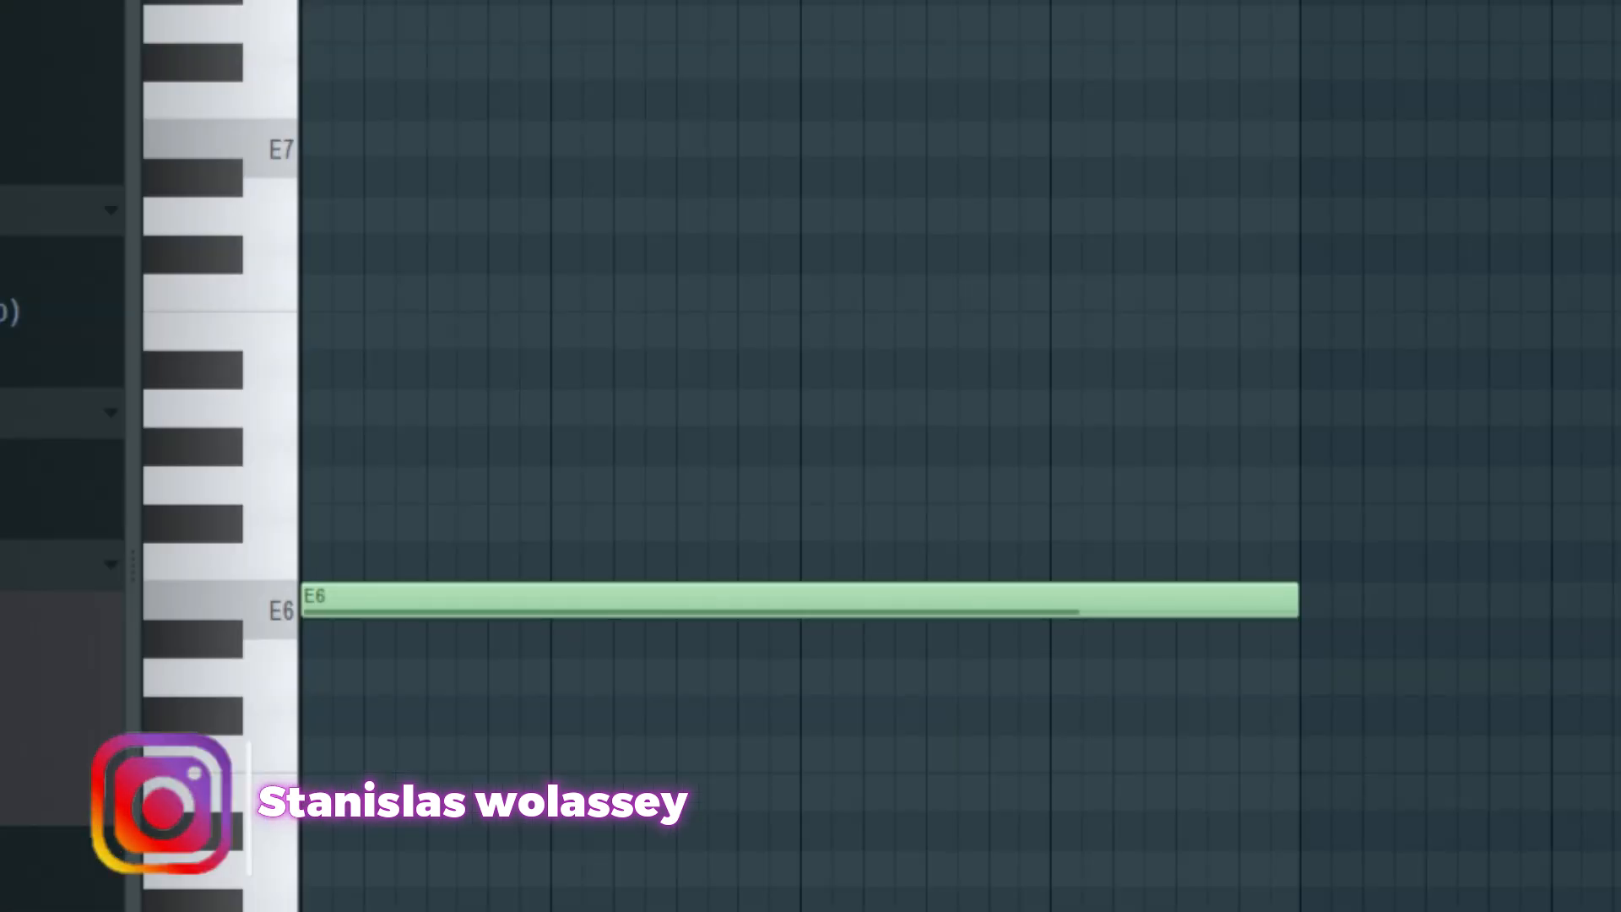
{"action": "left_click_drag", "start_coordinate": [321, 330], "coordinate": [309, 330]}
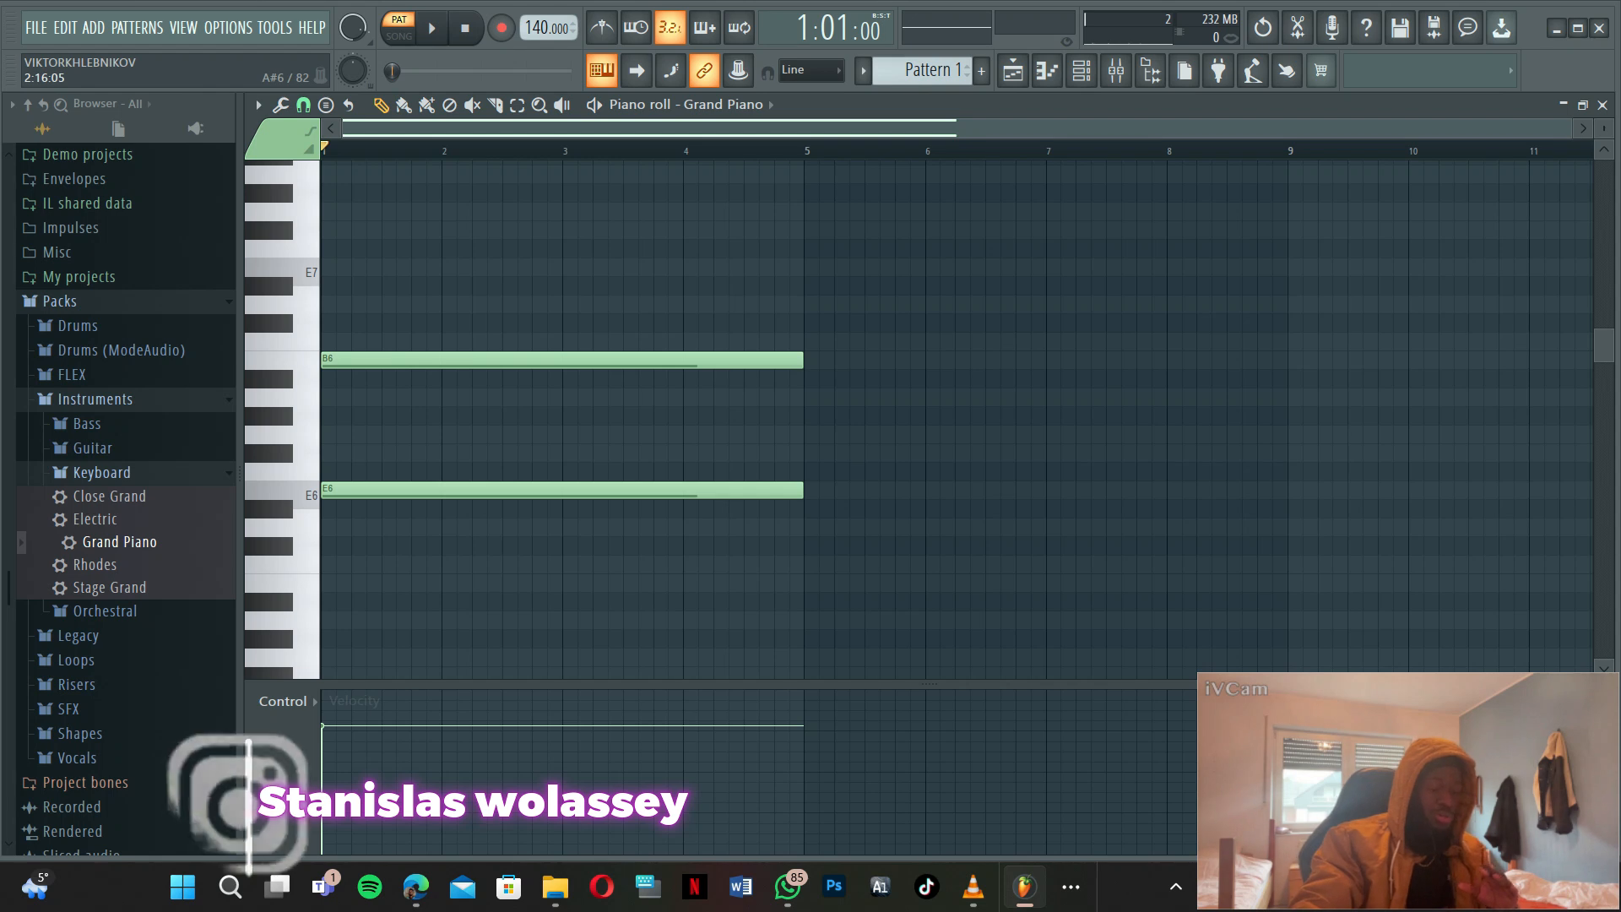
{"action": "scroll", "coordinate": [507, 415], "scroll_direction": "up", "scroll_amount": 1}
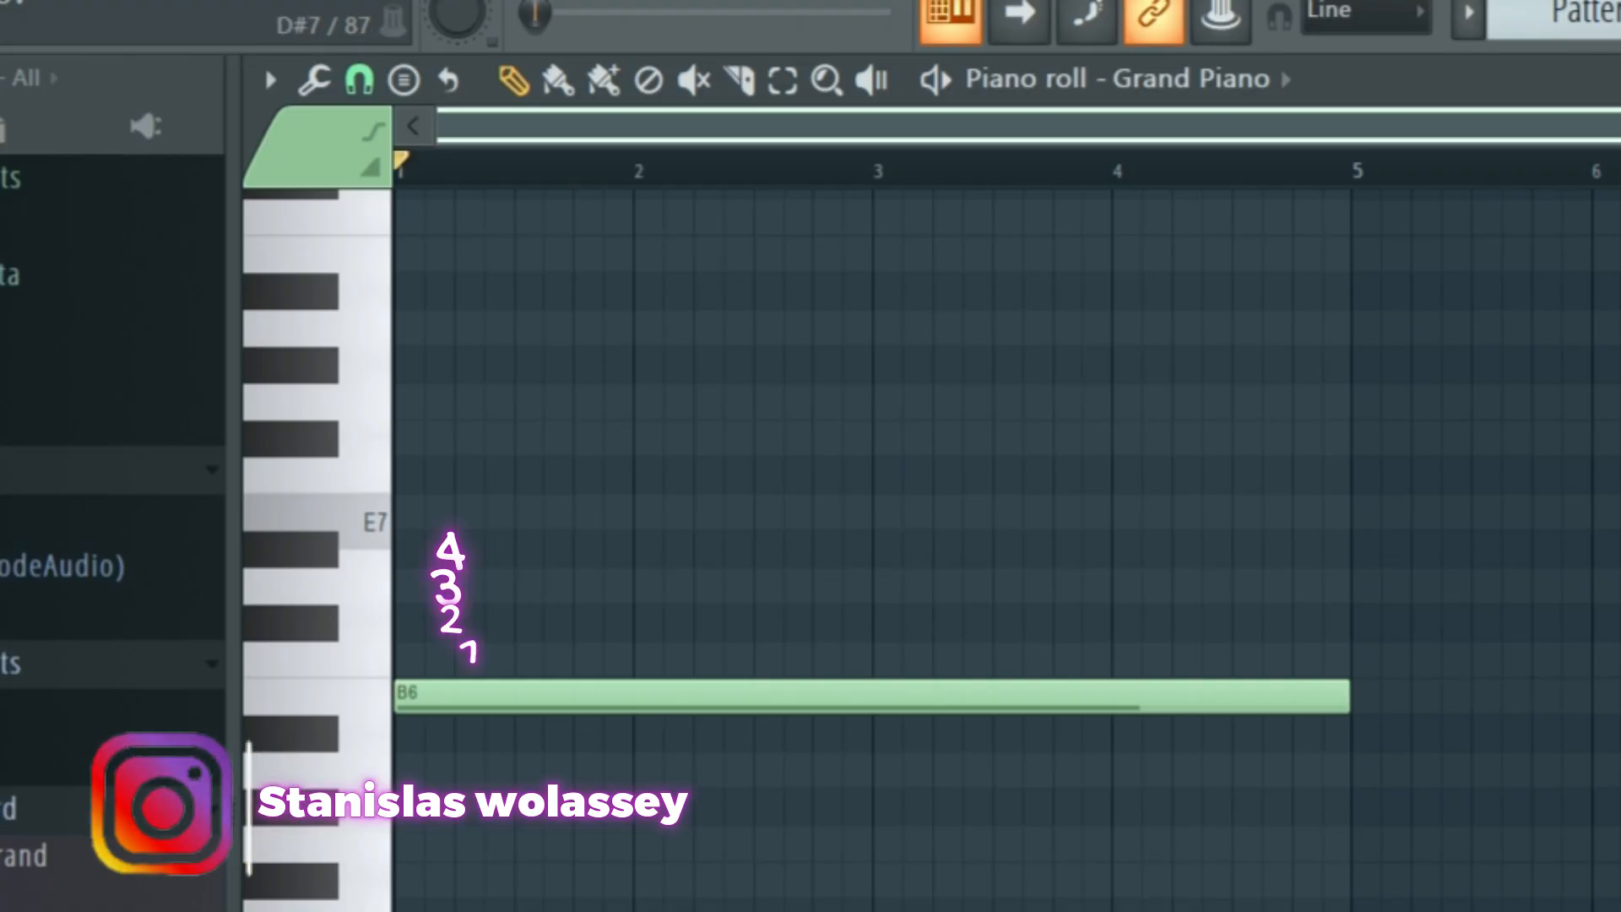
{"action": "left_click_drag", "start_coordinate": [412, 512], "coordinate": [401, 511]}
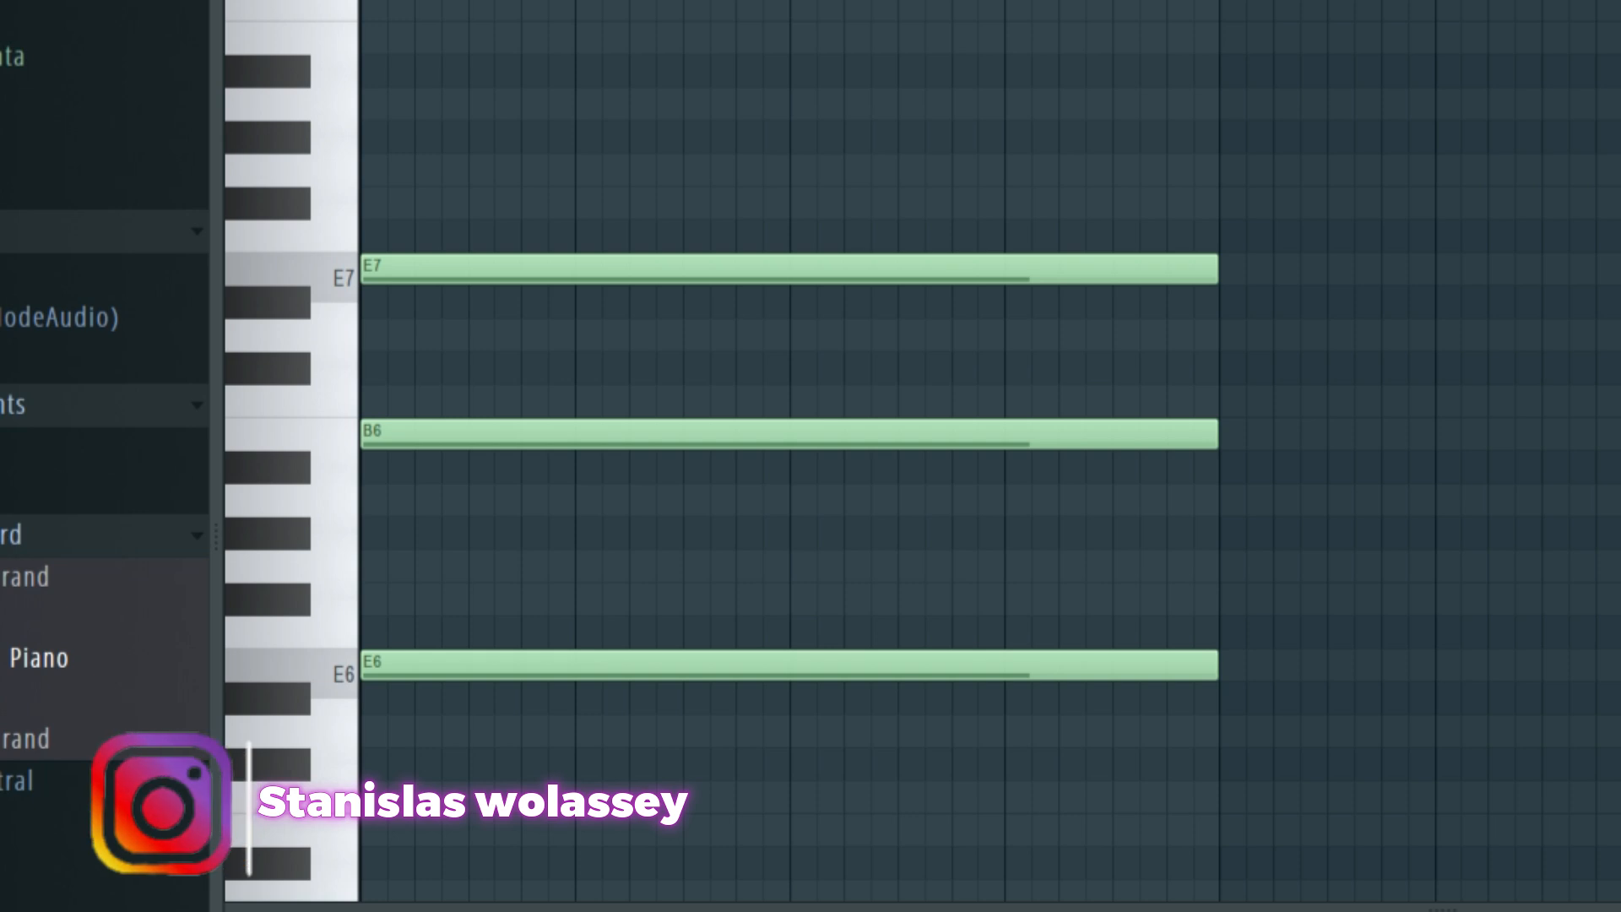
{"action": "key", "text": "space"}
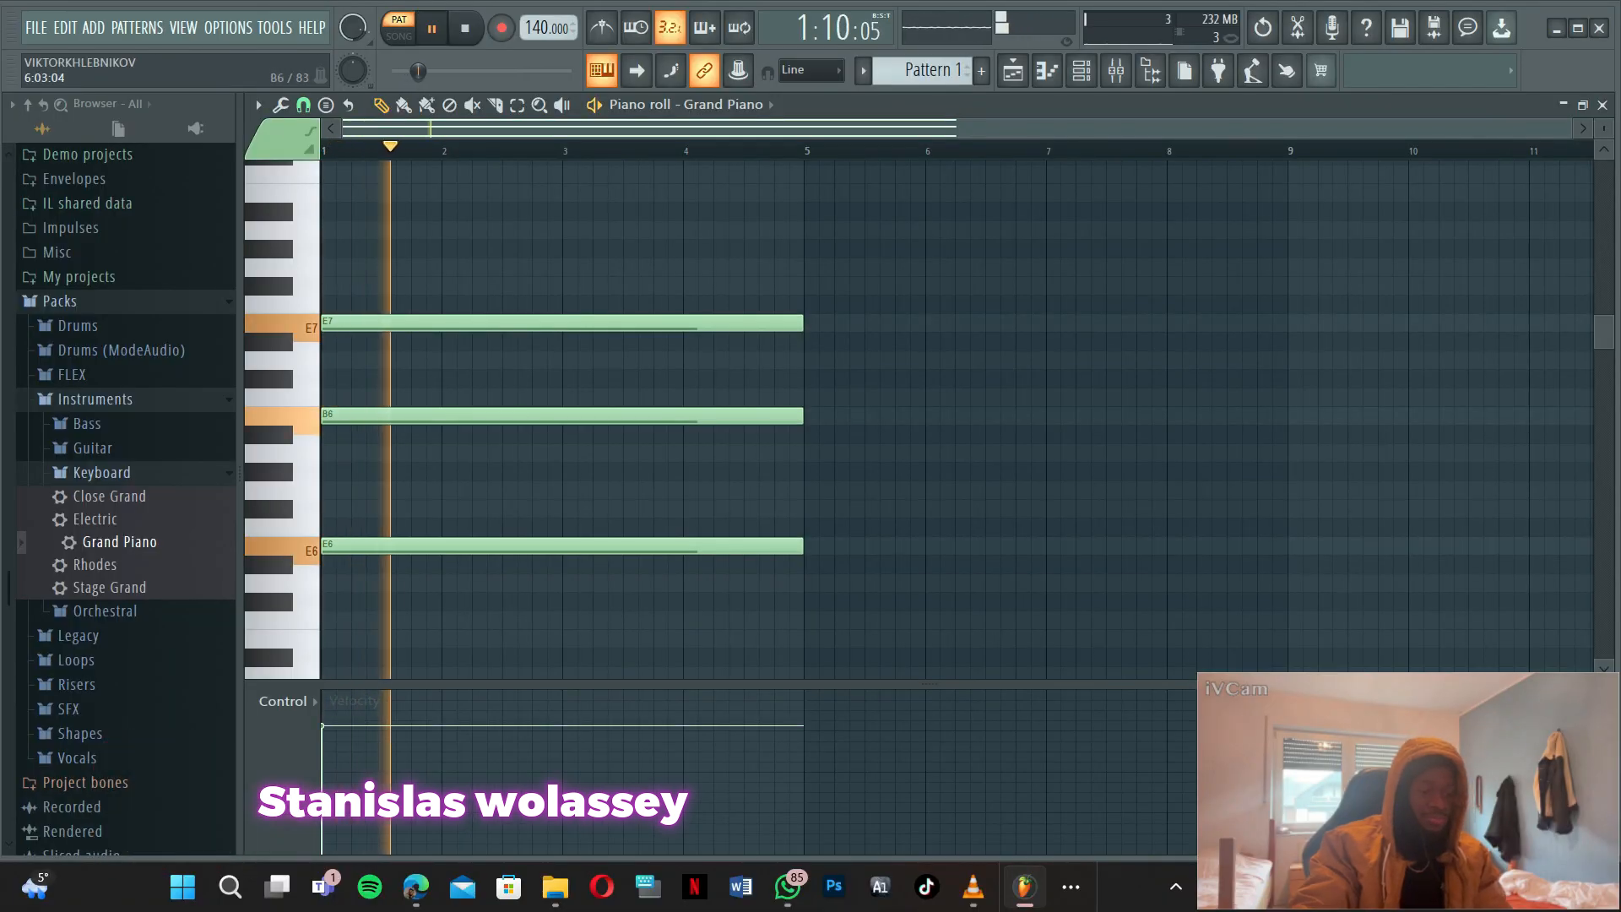
- Shorten all three notes of the chord to one bar and play it back
{"action": "scroll", "coordinate": [929, 422], "scroll_direction": "up", "scroll_amount": 2}
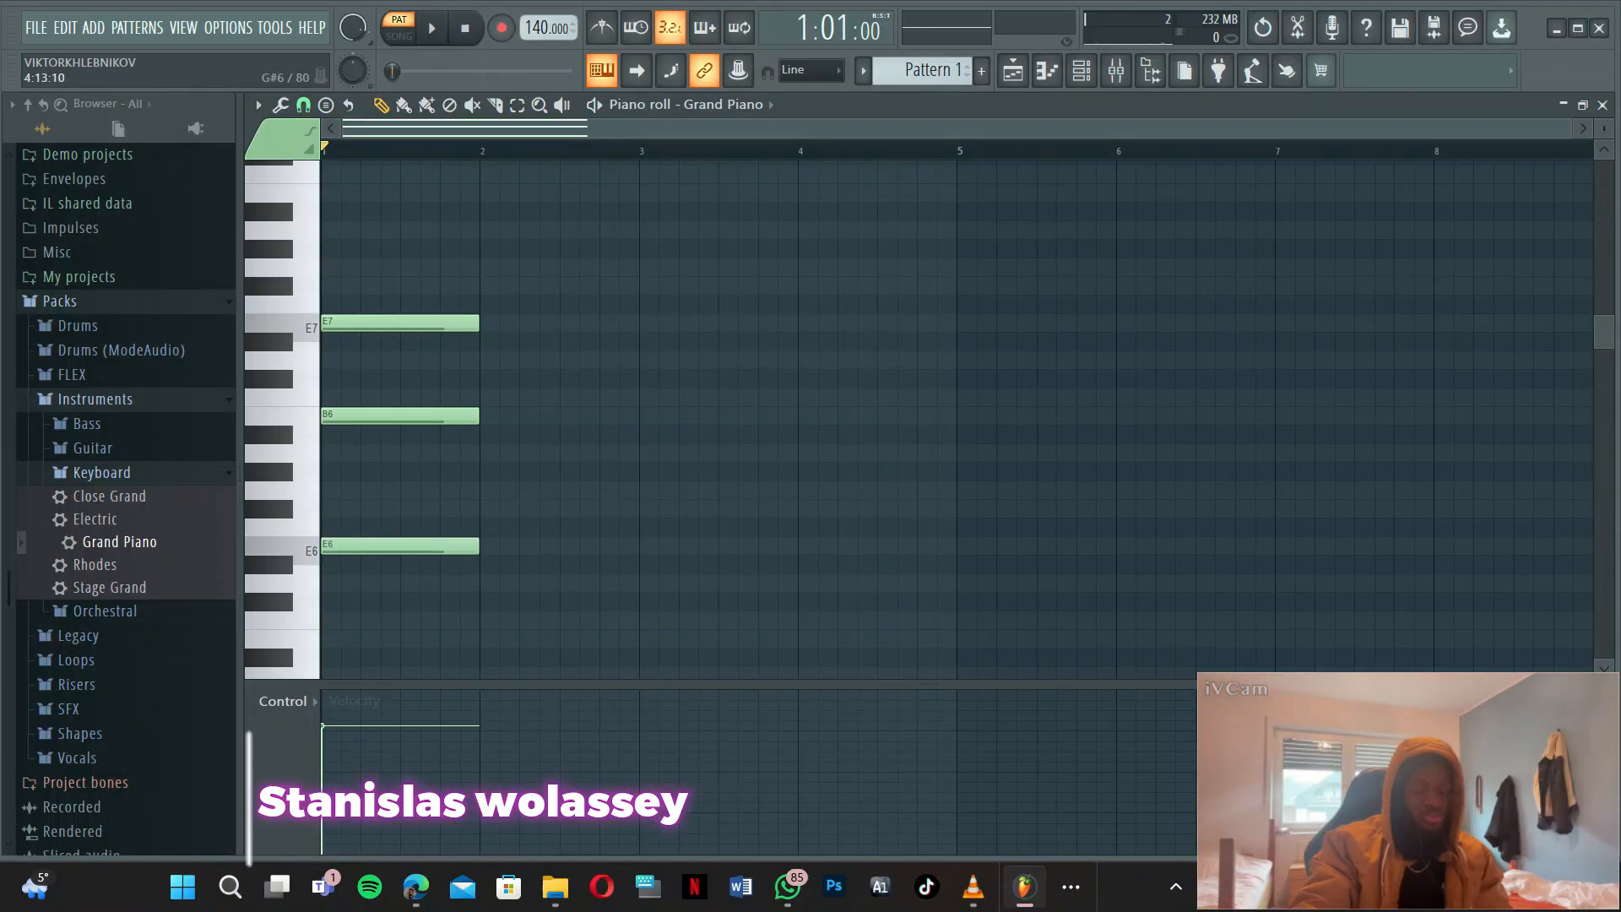
{"action": "key", "text": "space"}
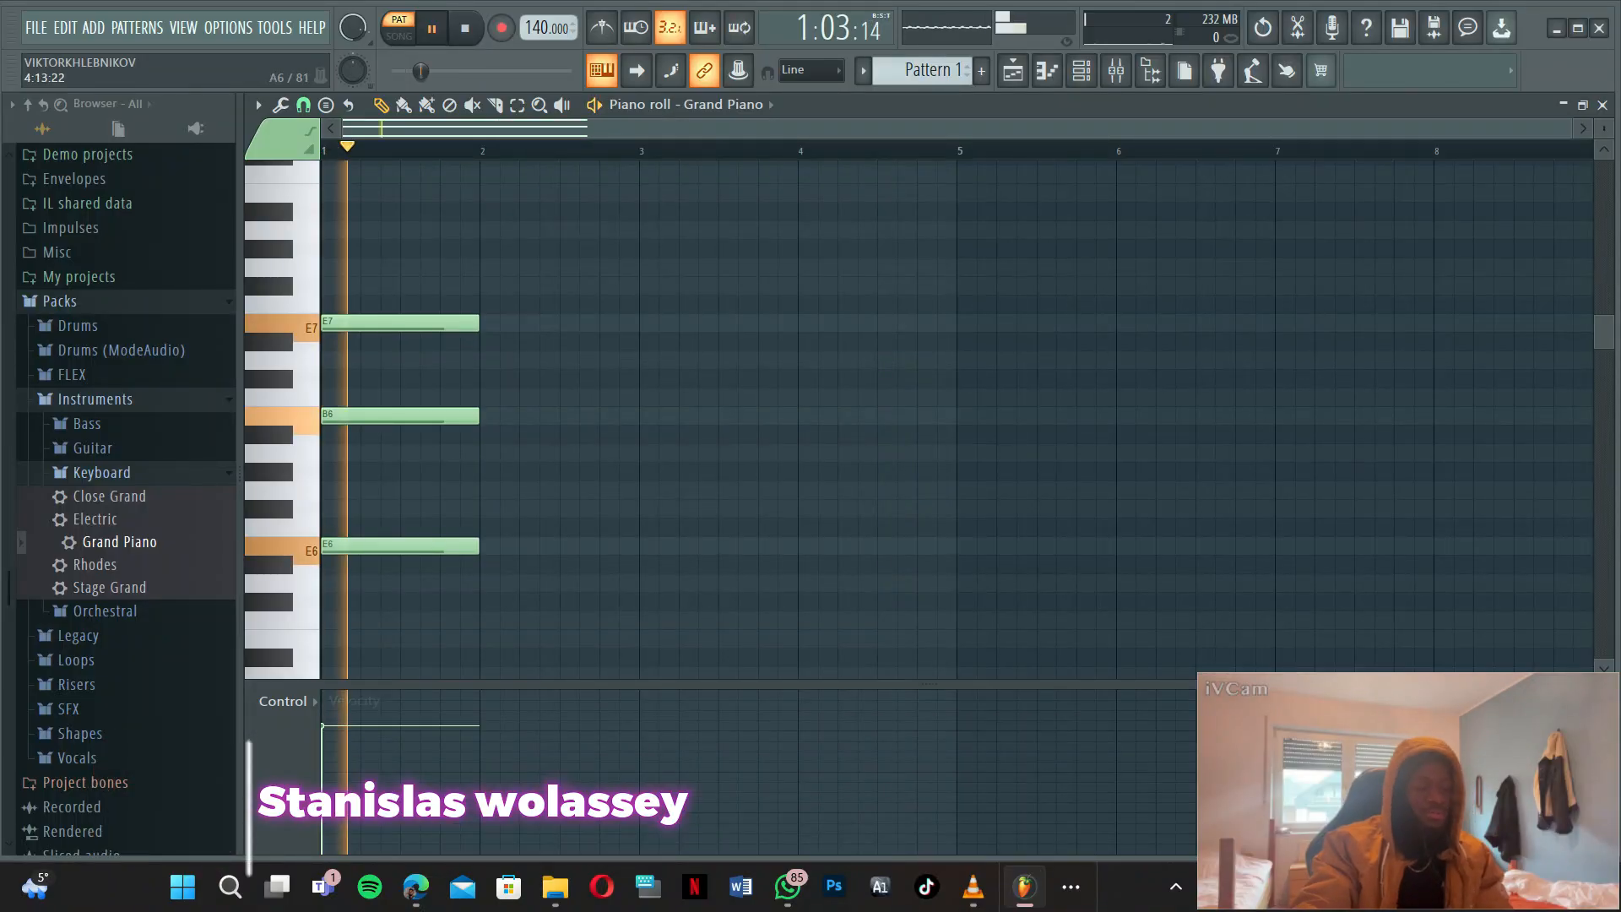
{"action": "key", "text": "space"}
- Transpose the whole chord down one octave, play it back, and deselect the notes
{"action": "key", "text": "ctrl+a"}
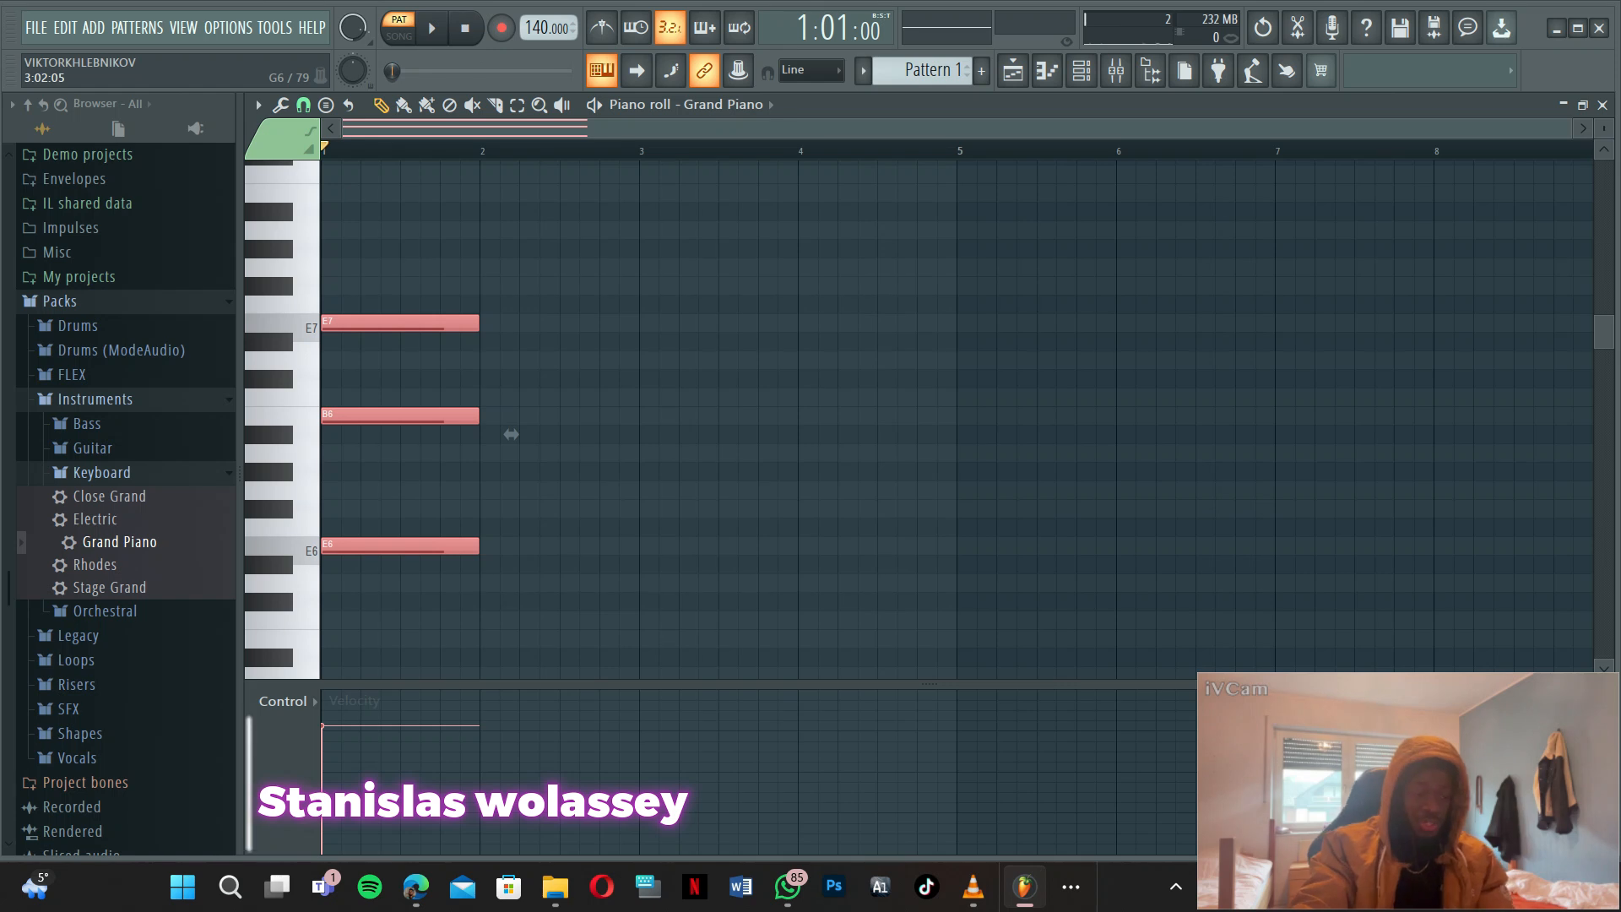
{"action": "key", "text": "ctrl+Down"}
{"action": "scroll", "coordinate": [509, 380], "scroll_direction": "down", "scroll_amount": 3}
{"action": "key", "text": "space"}
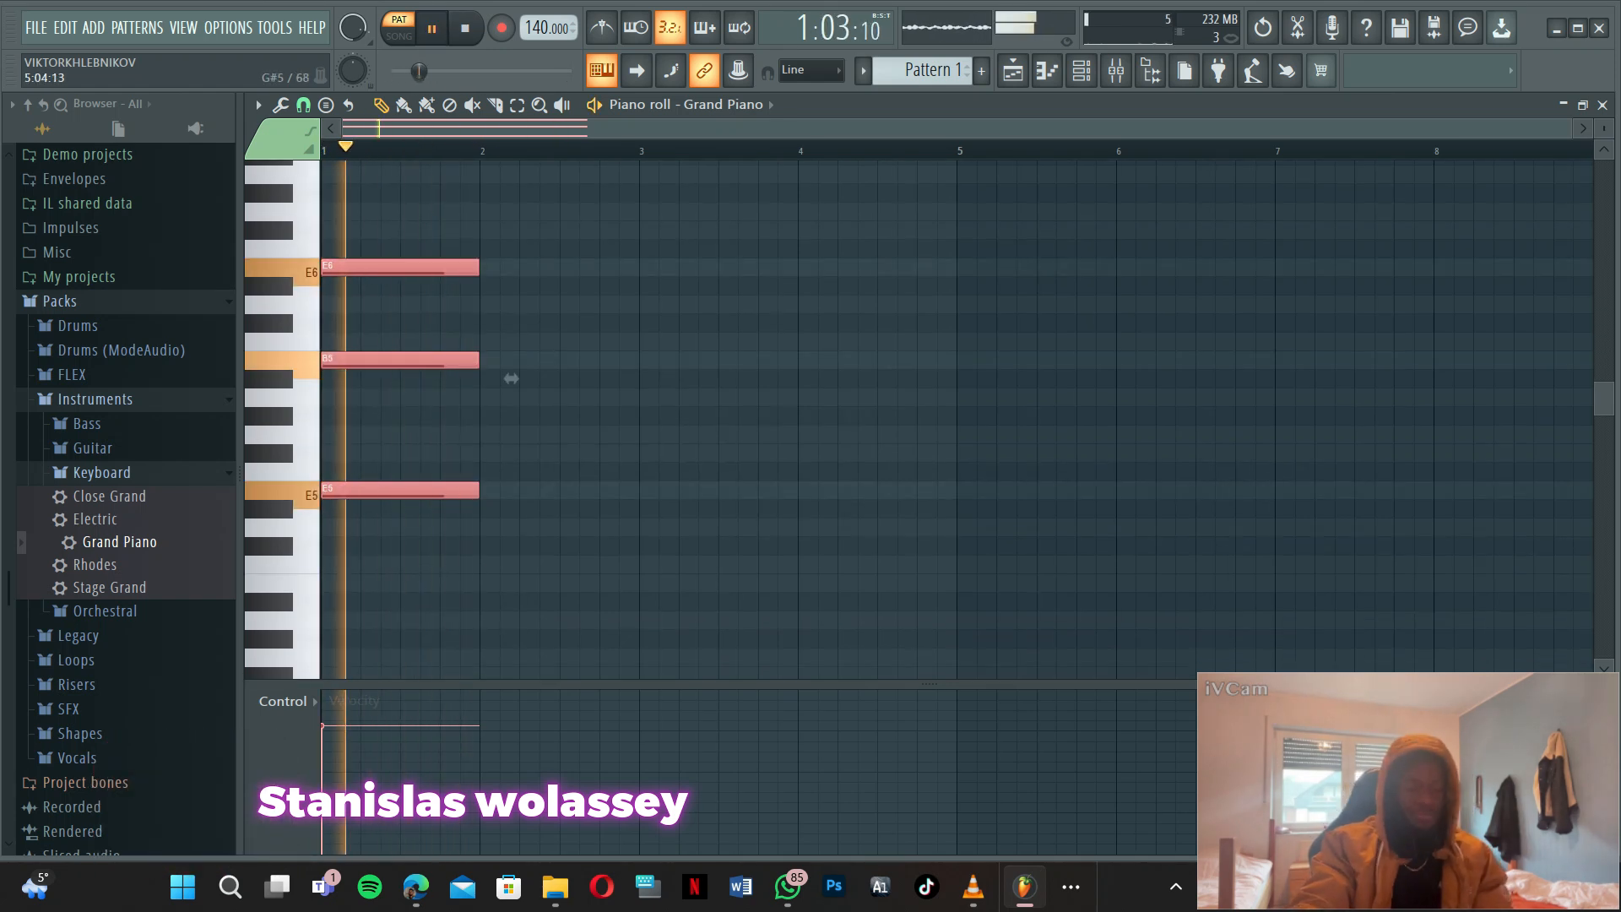
{"action": "key", "text": "space"}
{"action": "key", "text": "ctrl+d"}
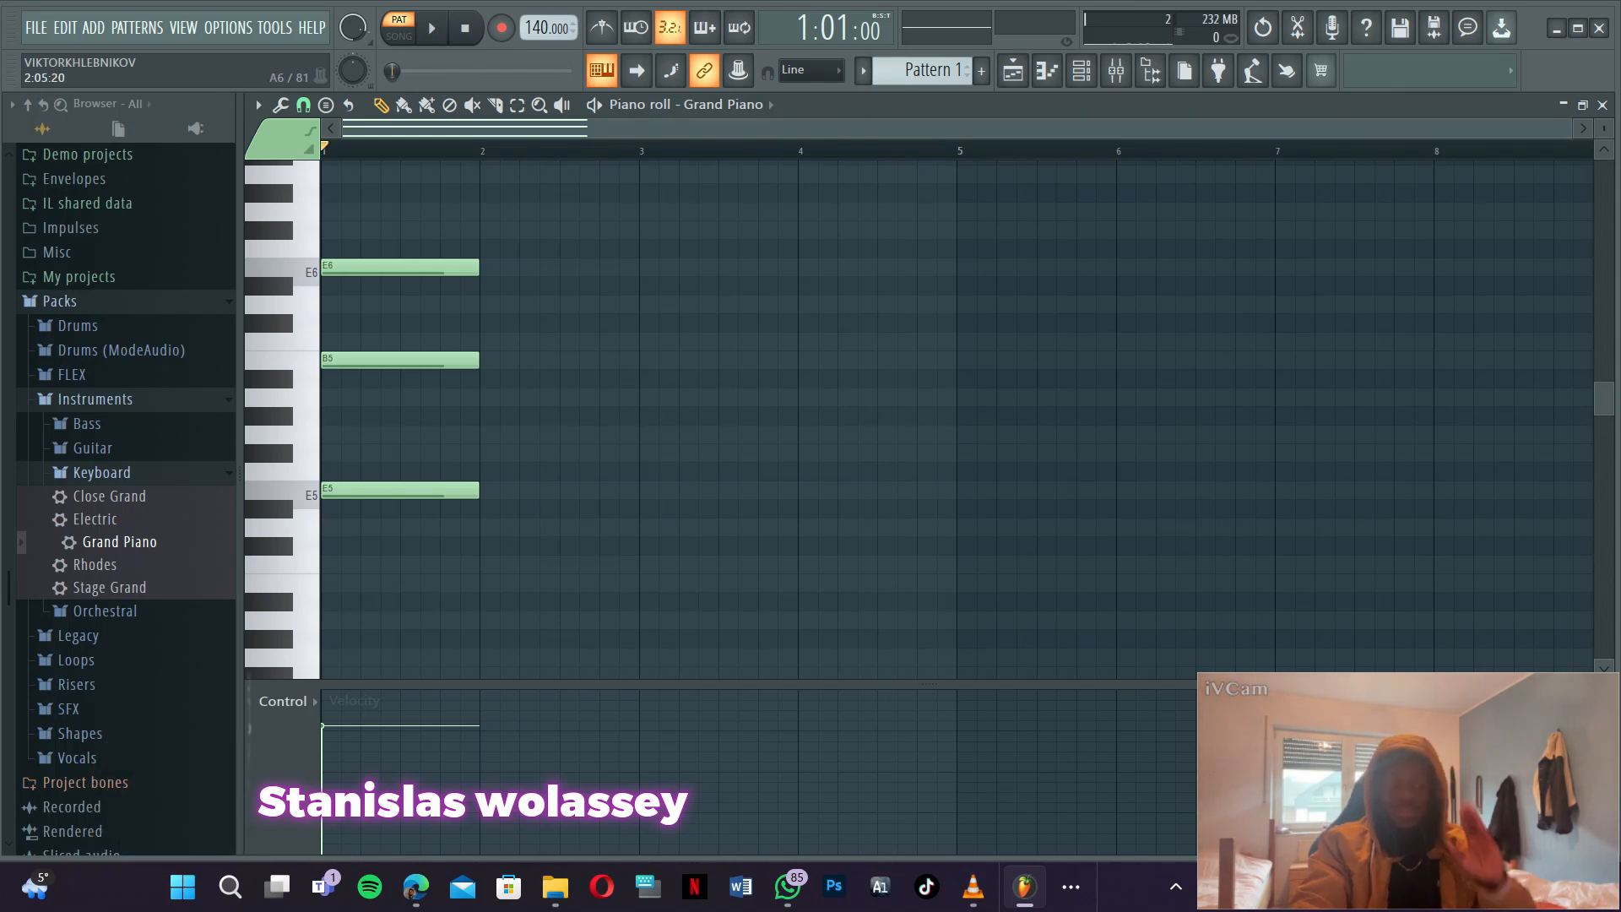
- Duplicate the chord into bar 2, raise the copy's middle note to C6, and play back both chords
{"action": "key", "text": "ctrl+a"}
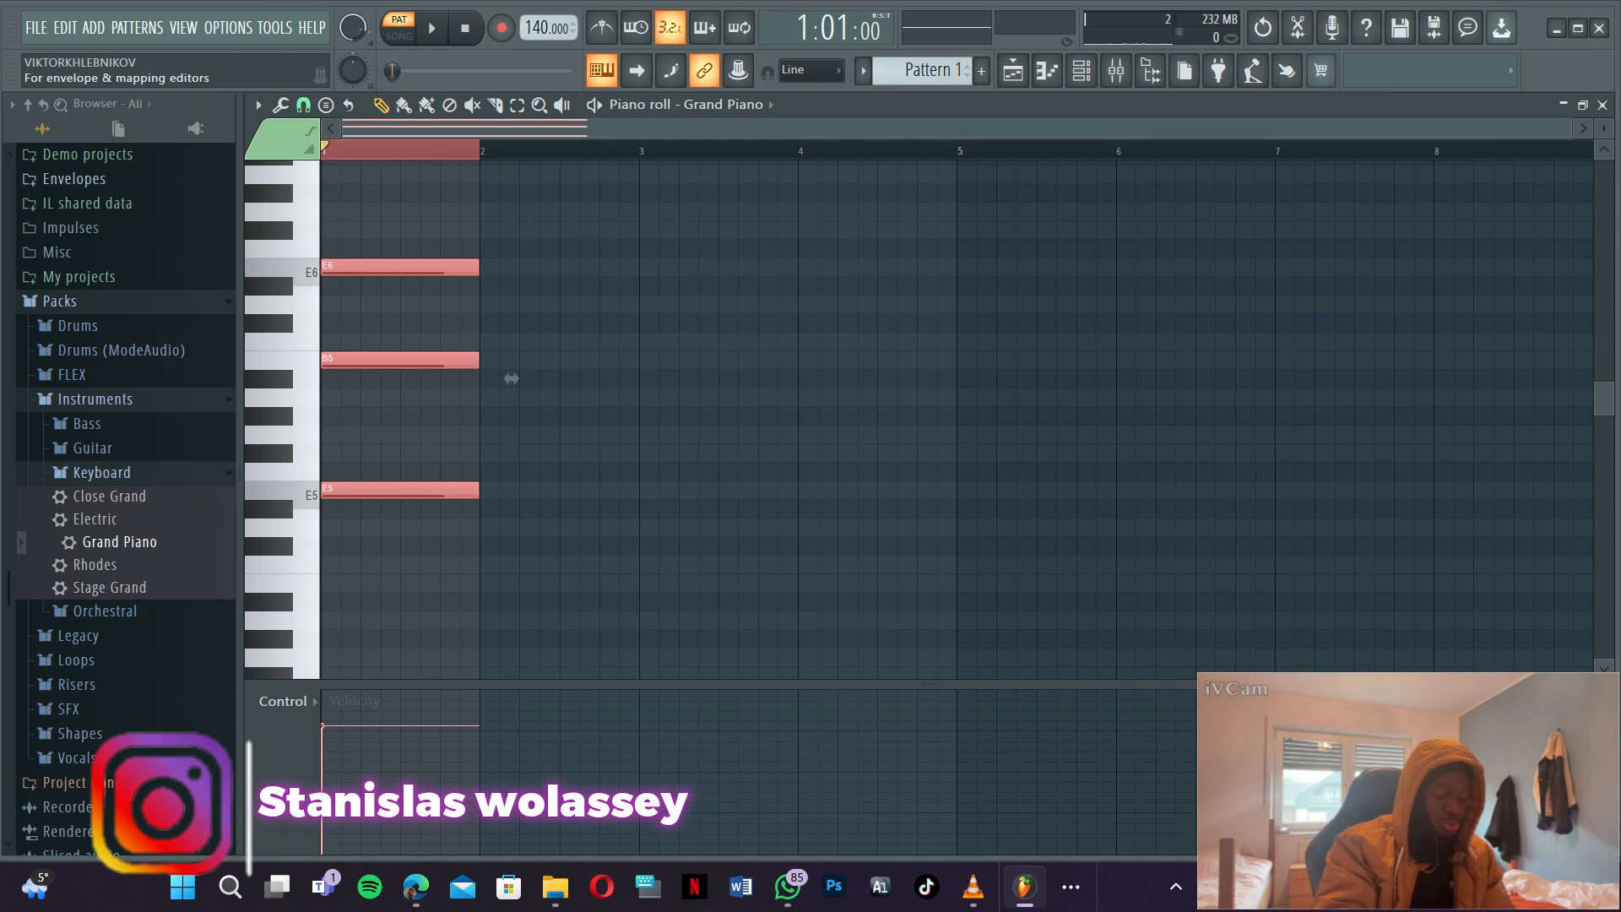
{"action": "key", "text": "ctrl+b"}
{"action": "key", "text": "ctrl+d"}
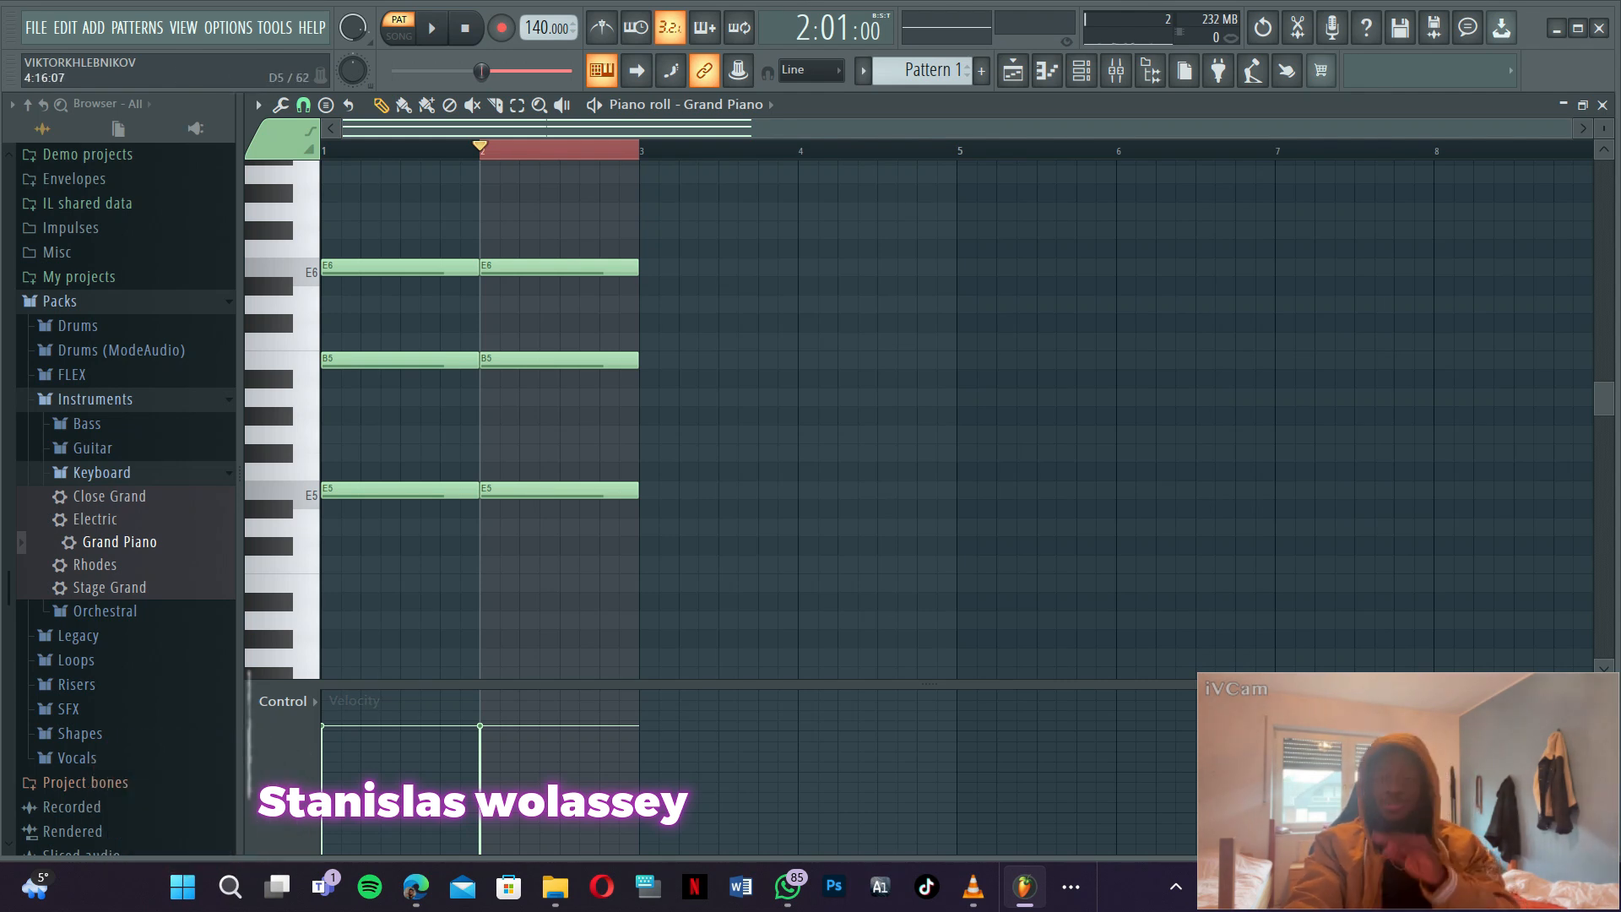
{"action": "left_click", "coordinate": [559, 361]}
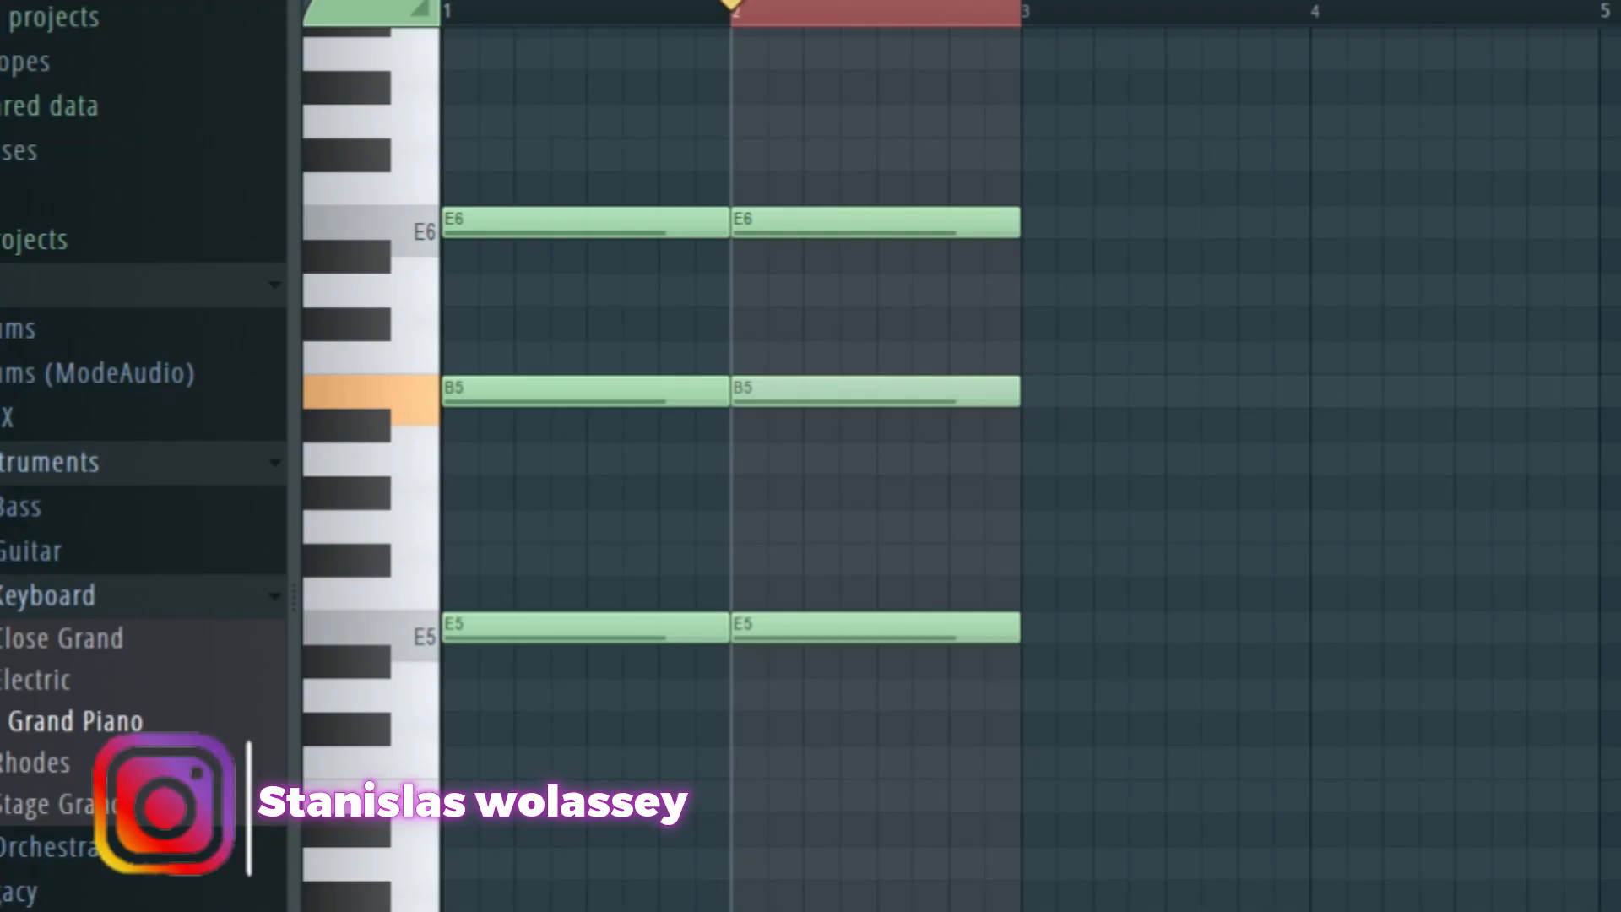
{"action": "key", "text": "shift+Up"}
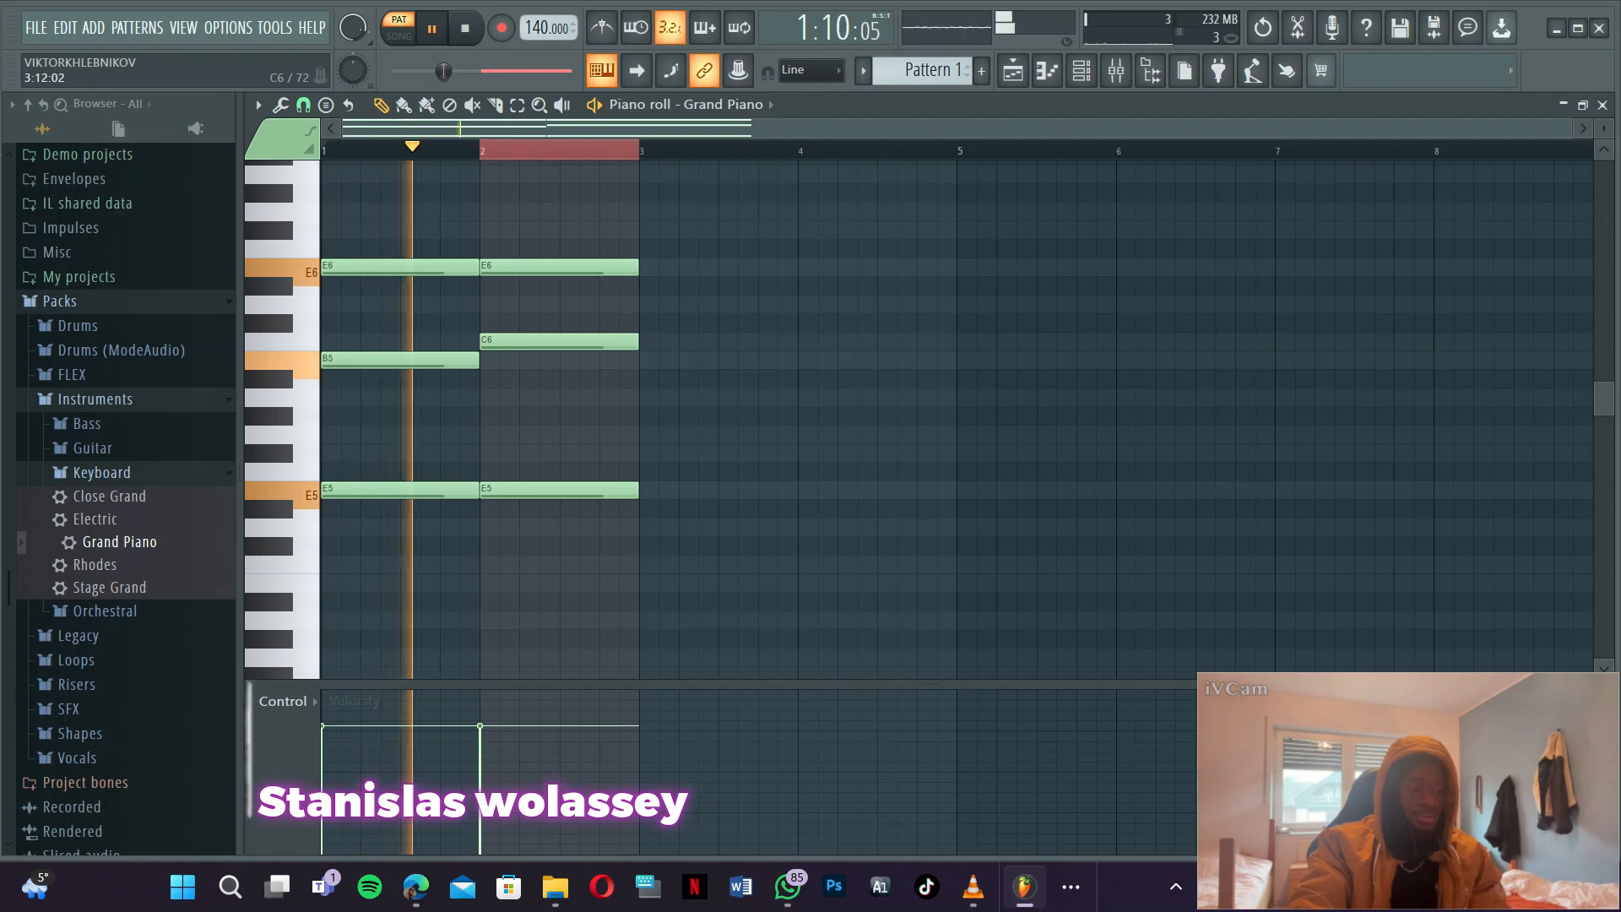
- Duplicate the two-bar progression into bars 3 and 4, clear the time selection, and play back all four bars
{"action": "scroll", "coordinate": [759, 341], "scroll_direction": "up", "scroll_amount": 1}
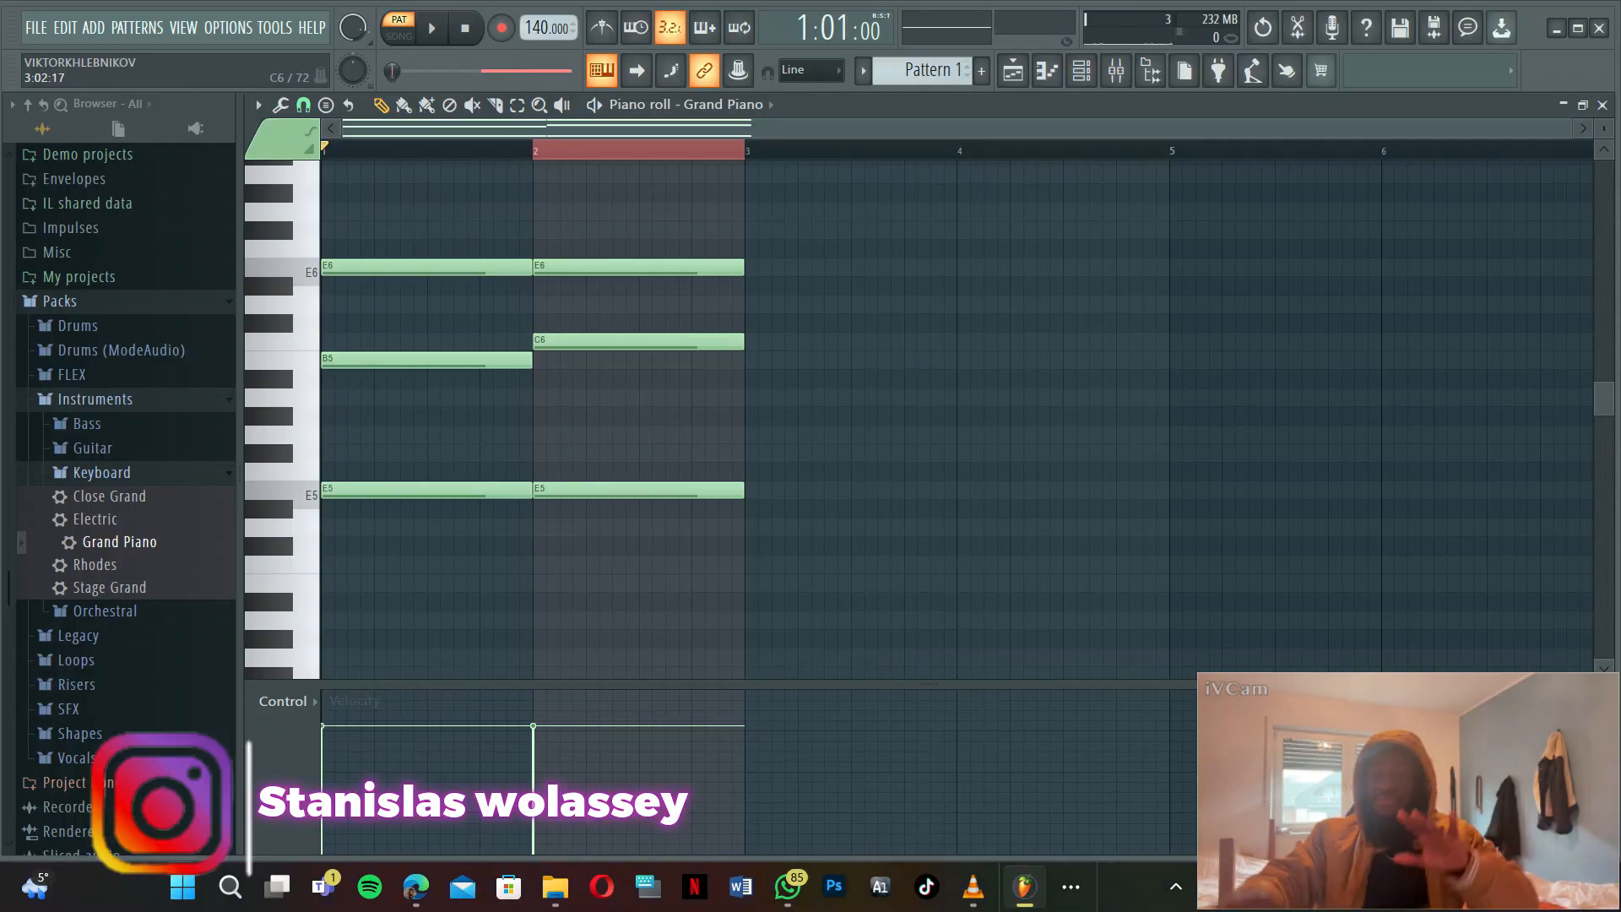
{"action": "key", "text": "ctrl+a"}
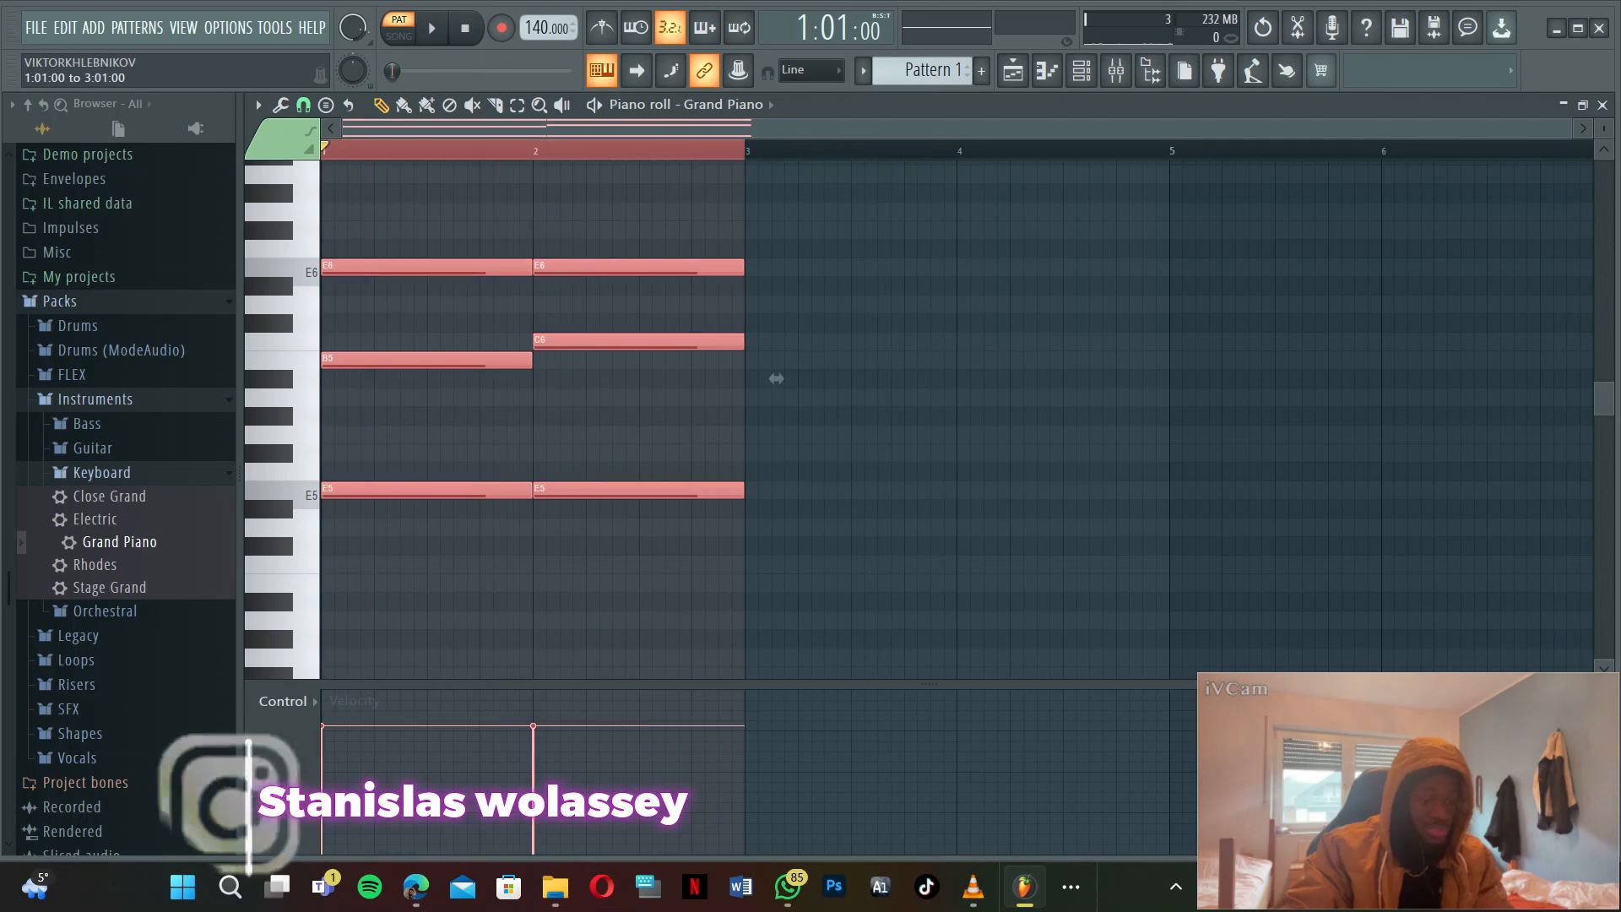
{"action": "key", "text": "ctrl+b"}
{"action": "double_click", "coordinate": [786, 151]}
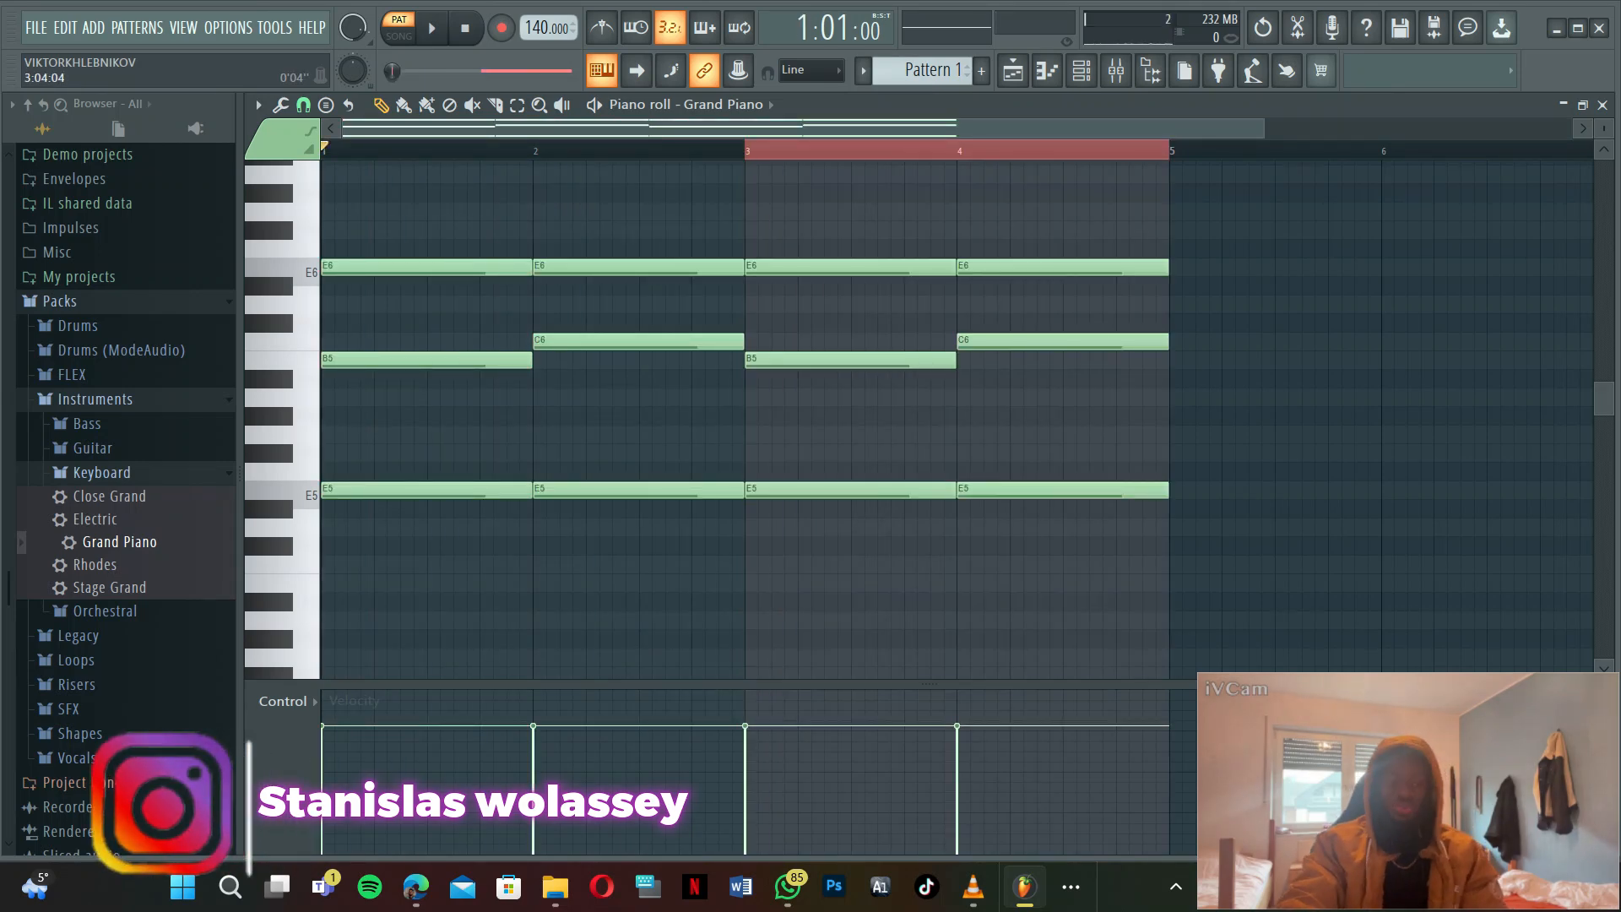
{"action": "double_click", "coordinate": [788, 150]}
{"action": "key", "text": "space"}
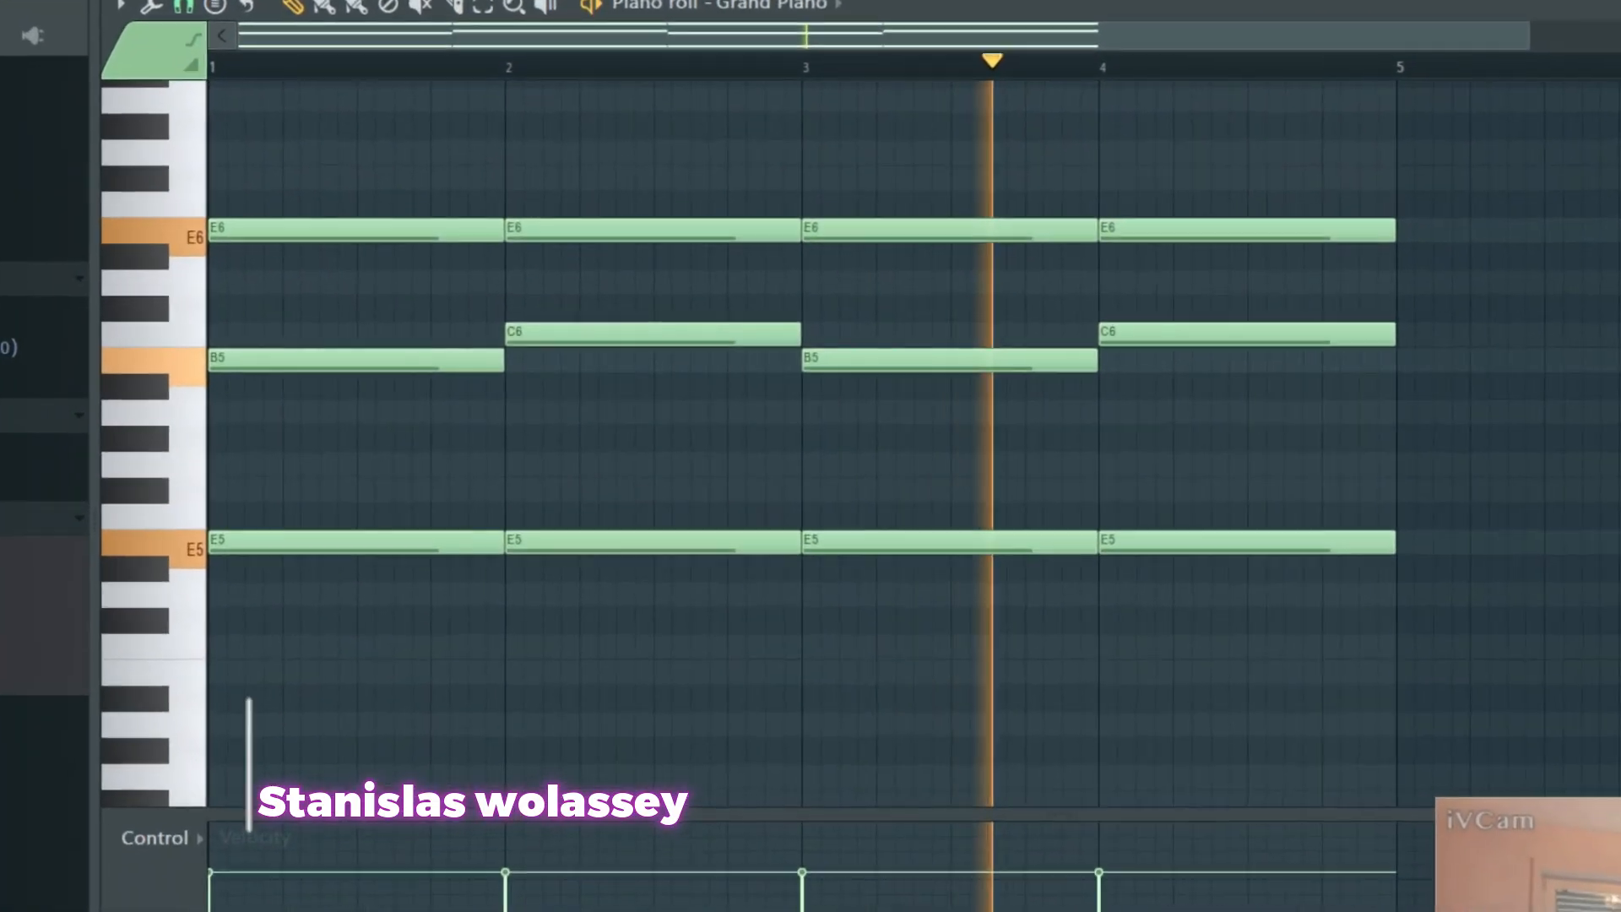
{"action": "key", "text": "space"}
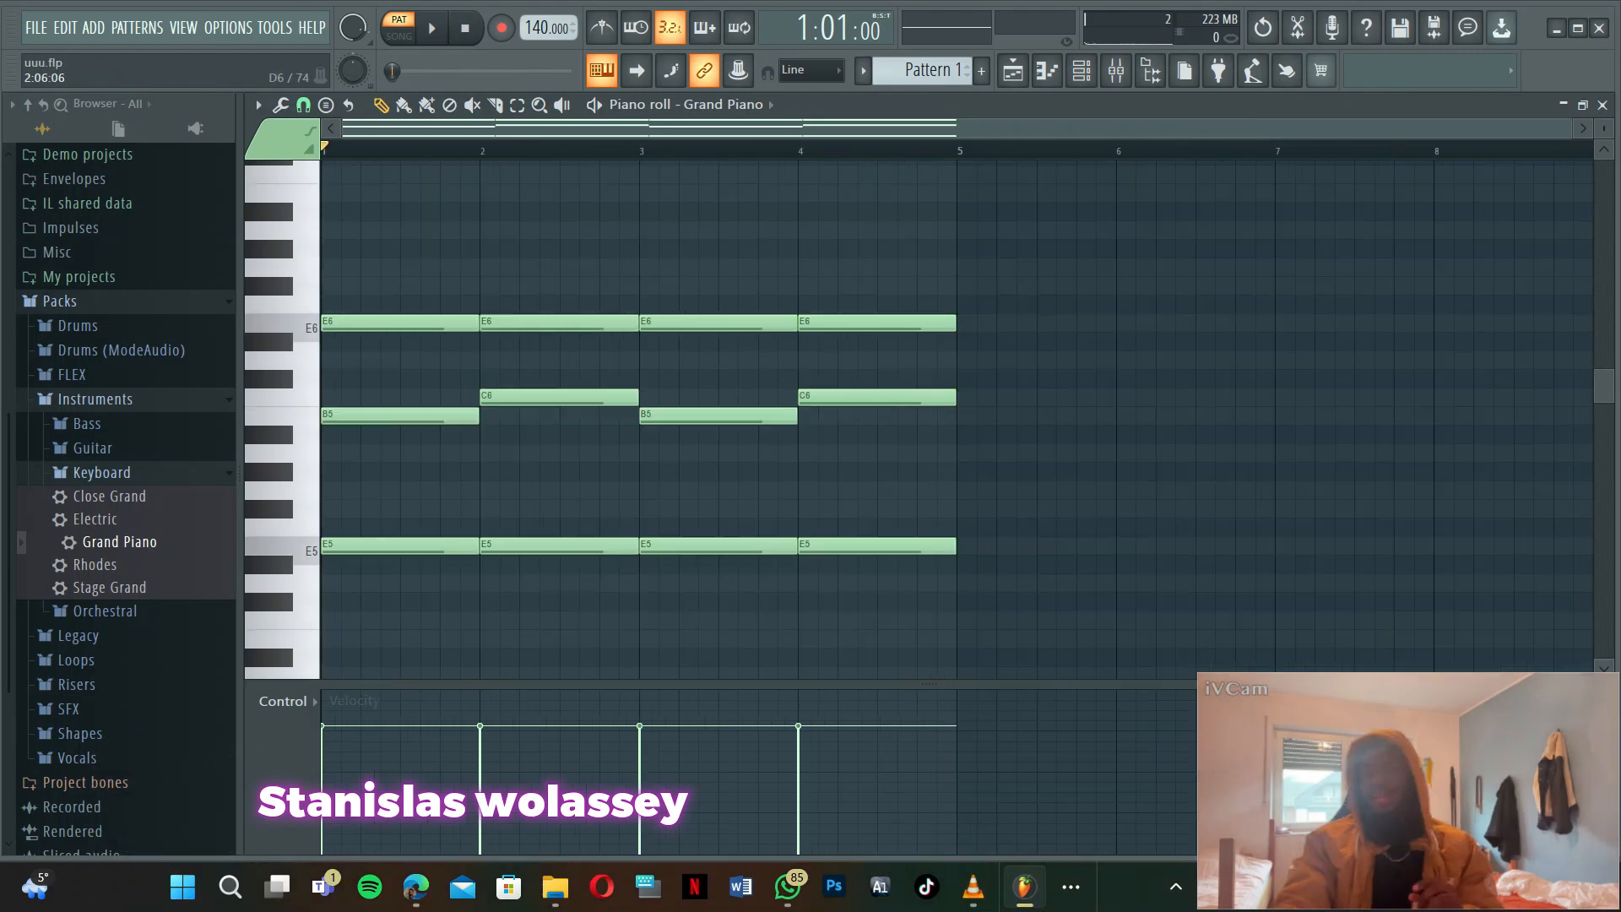
- Add a one-bar B6 note above the chord in each of the four bars and play back the progression
{"action": "scroll", "coordinate": [845, 413], "scroll_direction": "up", "scroll_amount": 2}
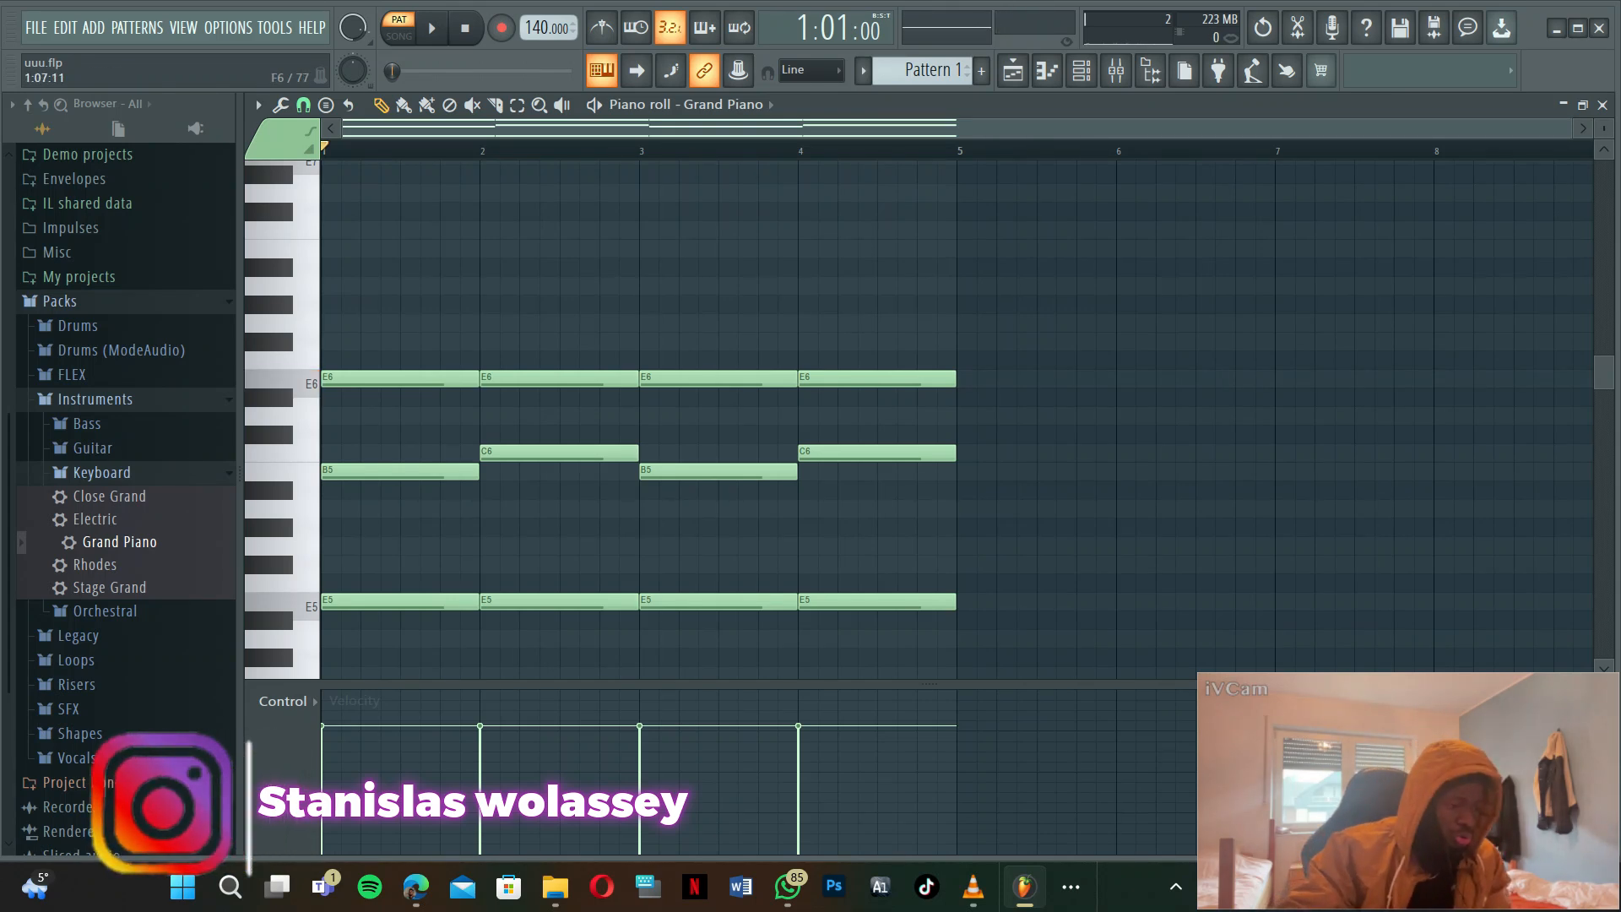
{"action": "left_click", "coordinate": [384, 342]}
{"action": "right_click", "coordinate": [390, 342]}
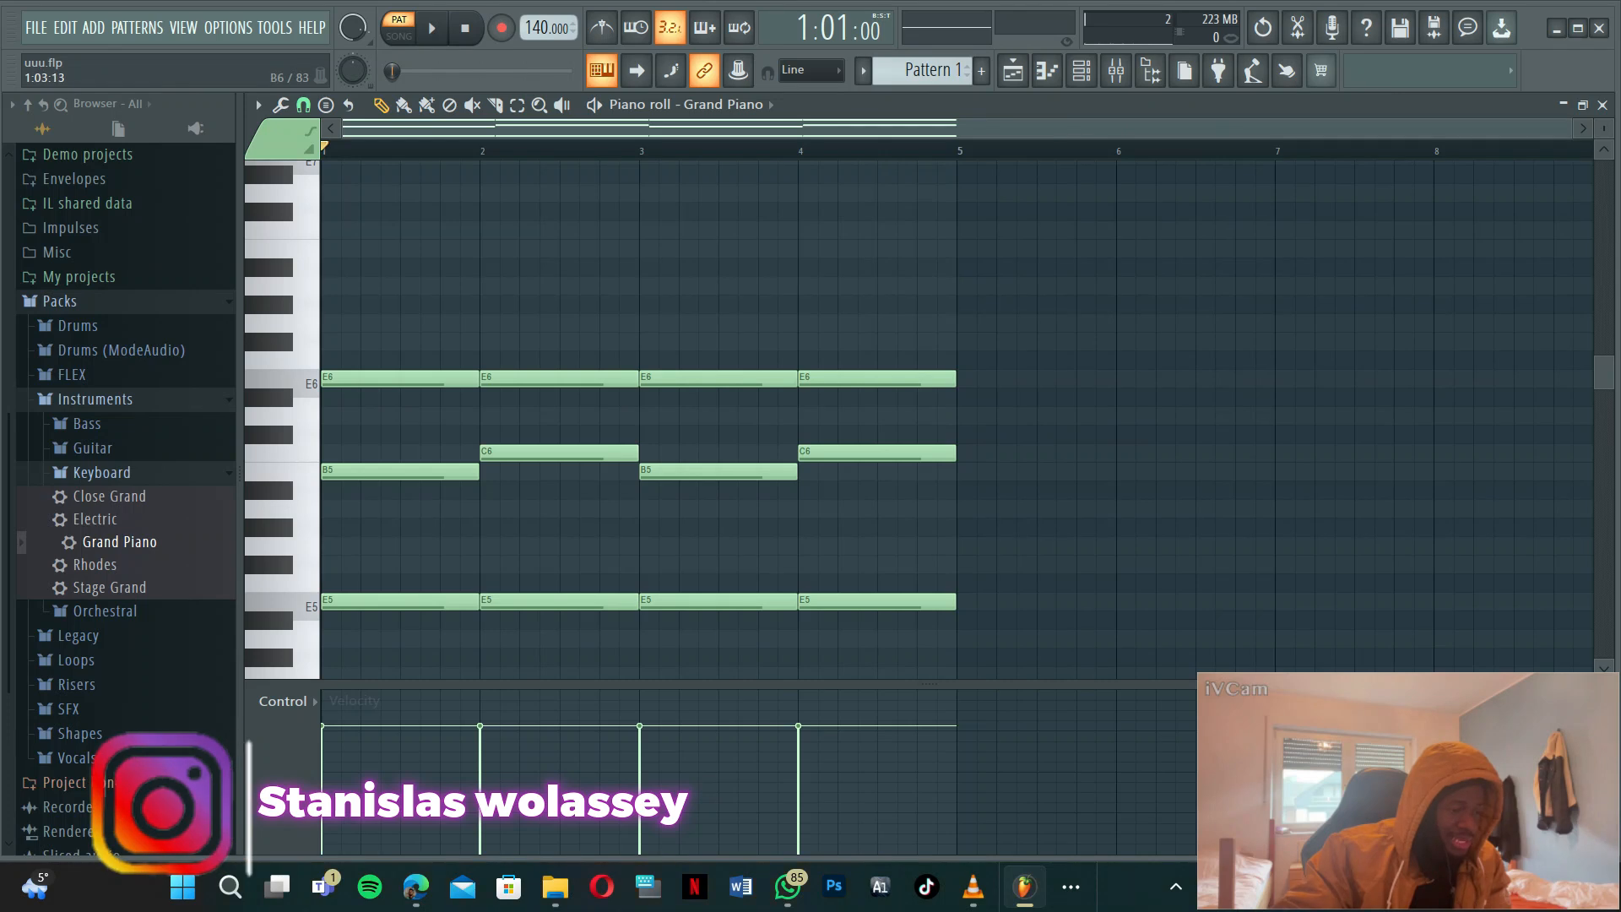
{"action": "left_click", "coordinate": [348, 248]}
{"action": "left_click", "coordinate": [359, 248]}
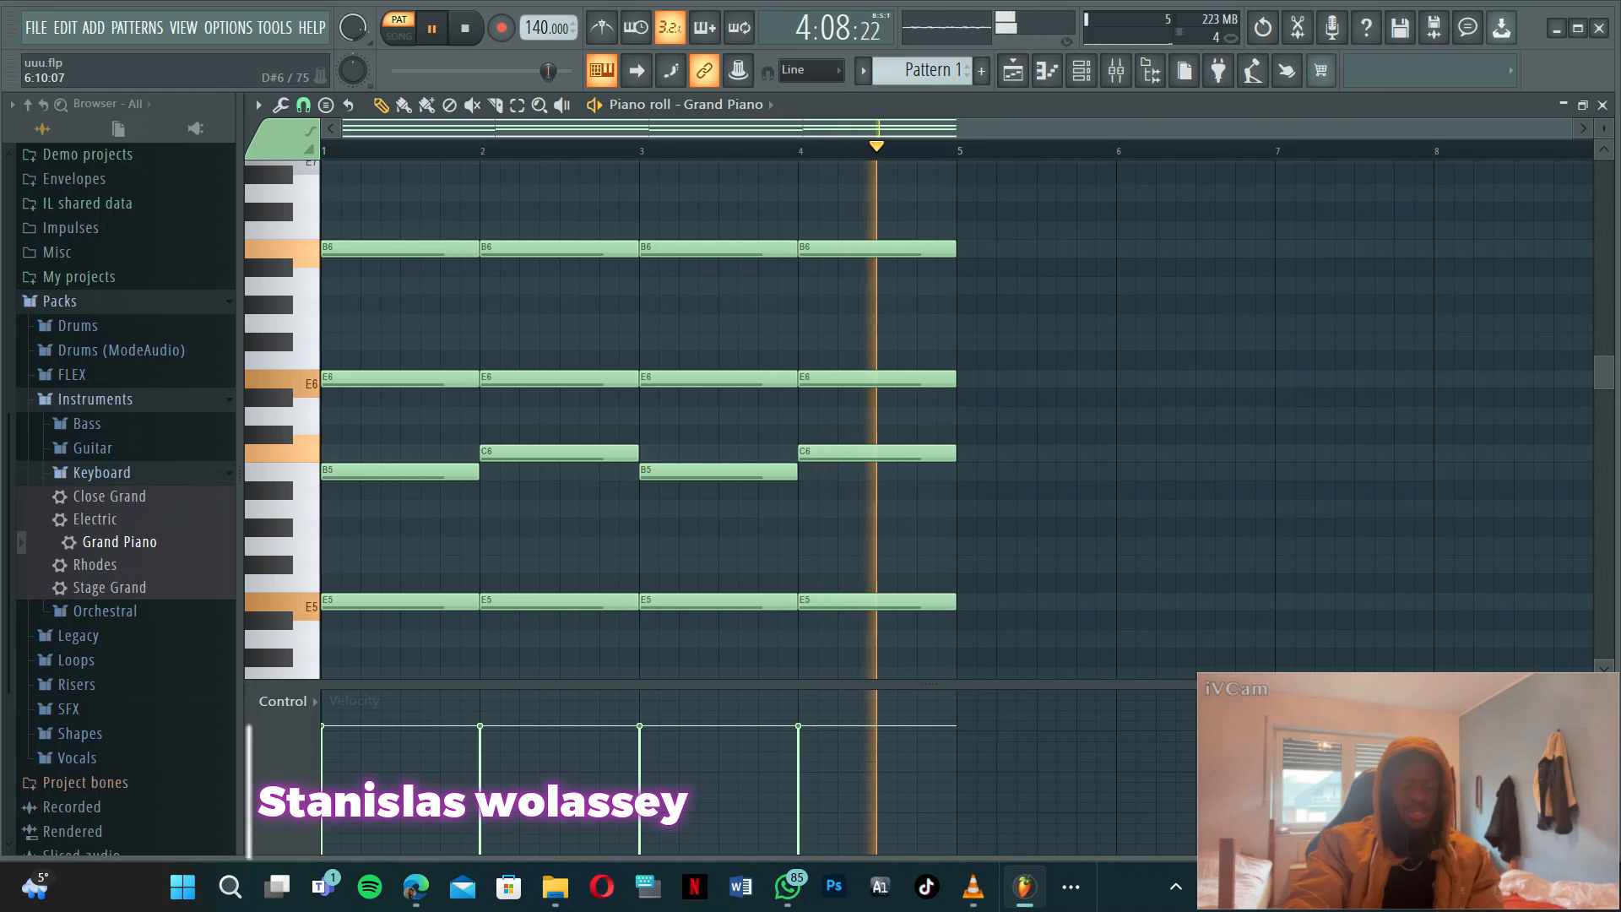
- Stop playback, add a short melody of G6, F#6, E6 and A6 notes between the chord tones across the four bars, and play it back
{"action": "key", "text": "space"}
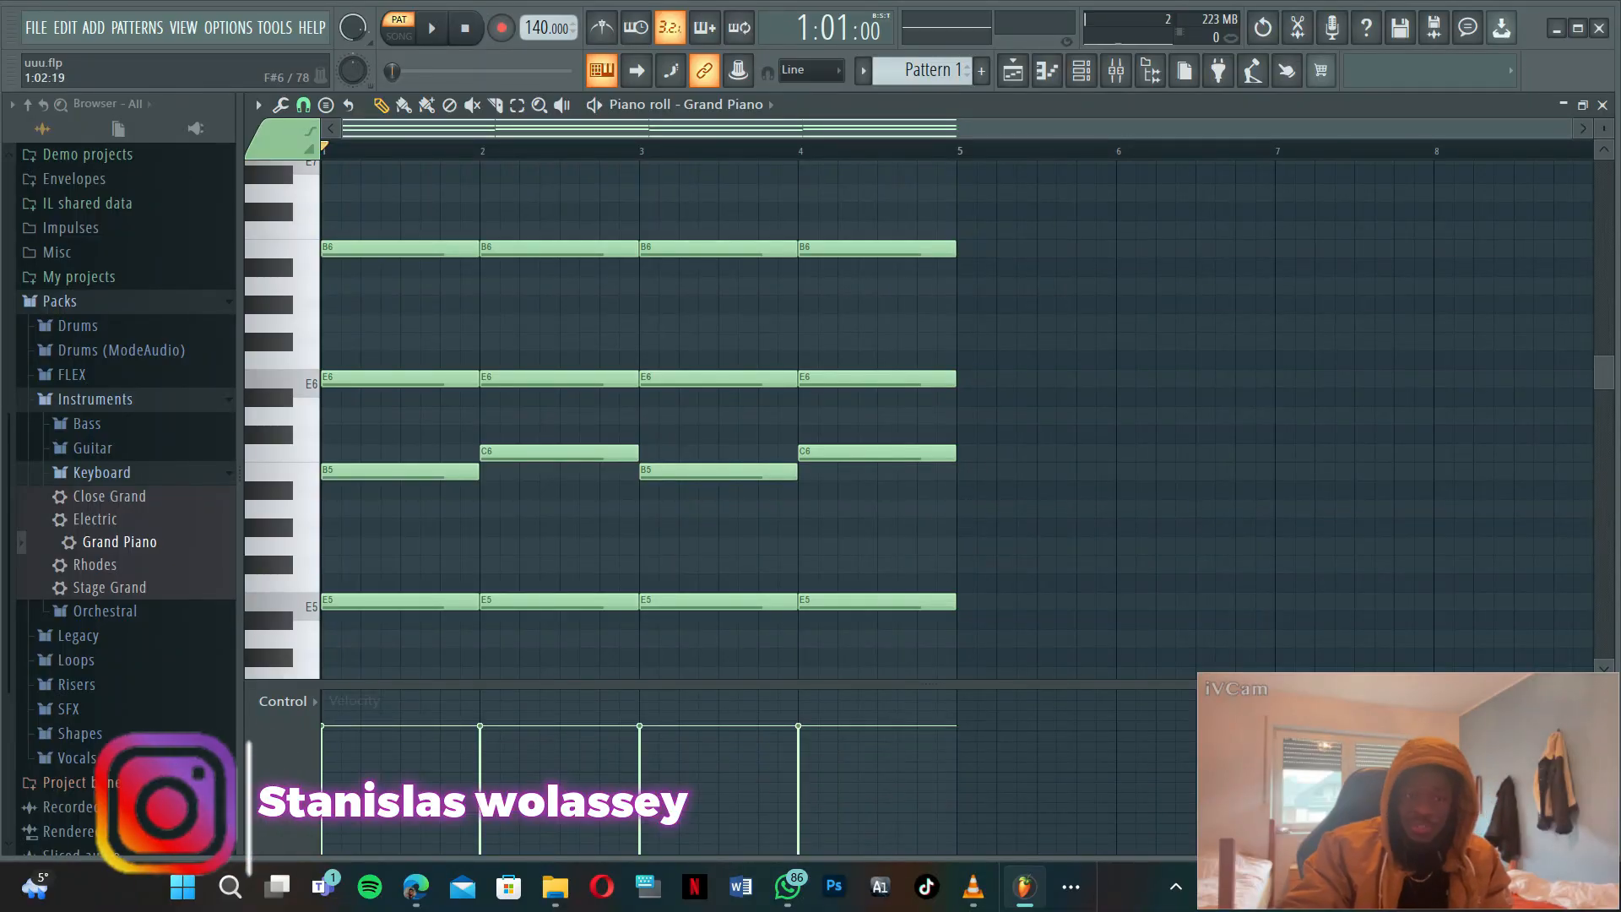
{"action": "key", "text": "space"}
{"action": "key", "text": "space"}
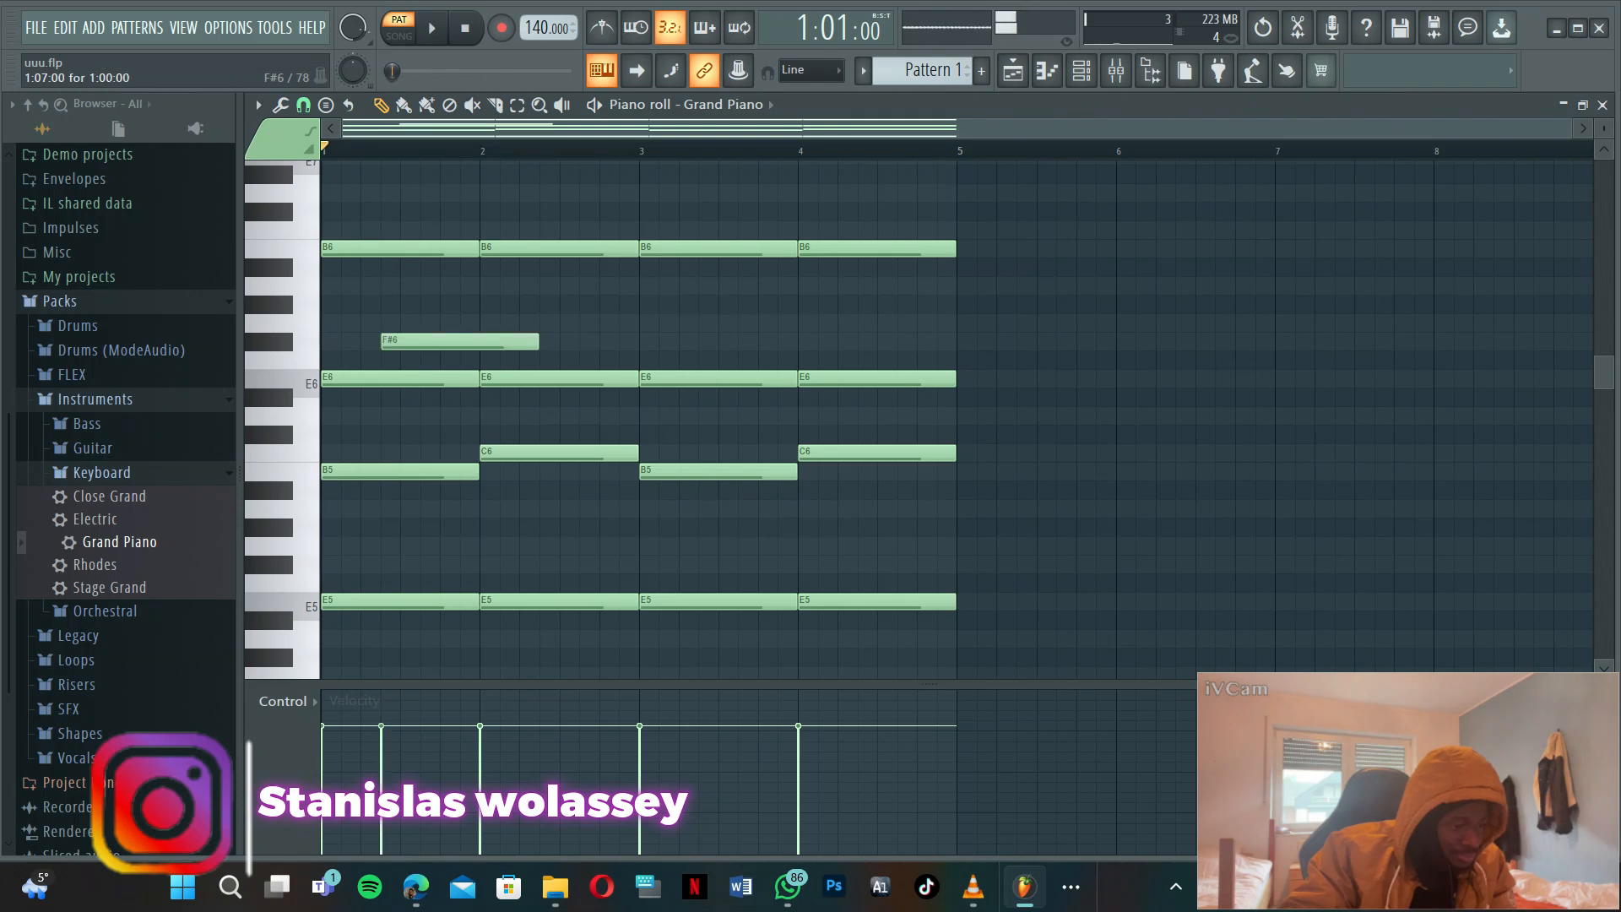
{"action": "left_click", "coordinate": [472, 342]}
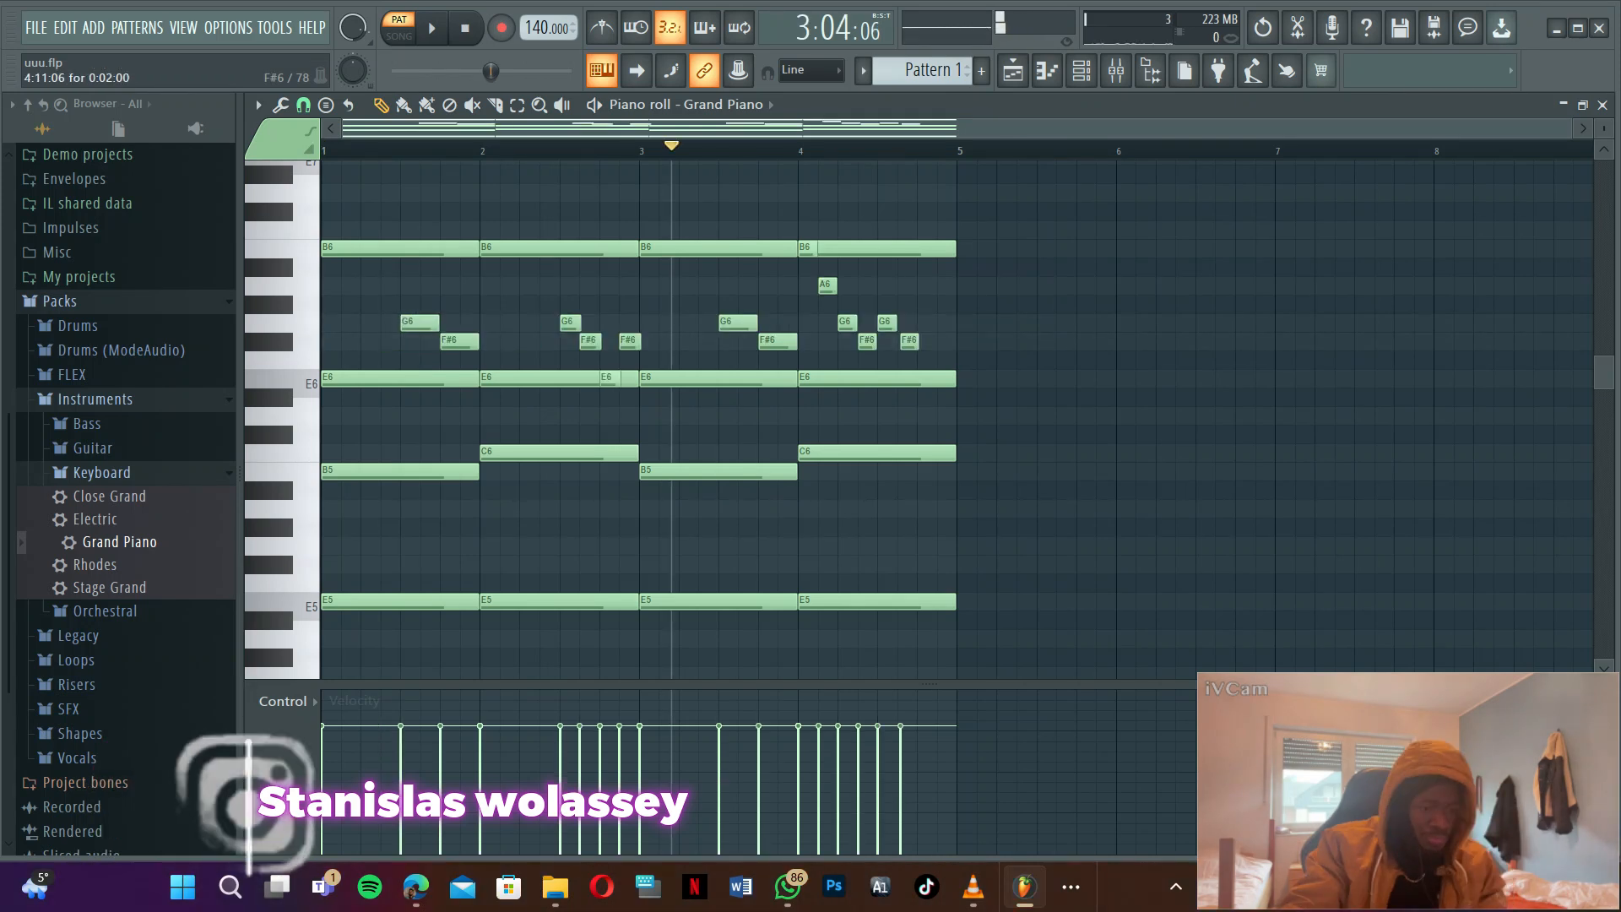
{"action": "left_click_drag", "start_coordinate": [910, 342], "coordinate": [906, 342]}
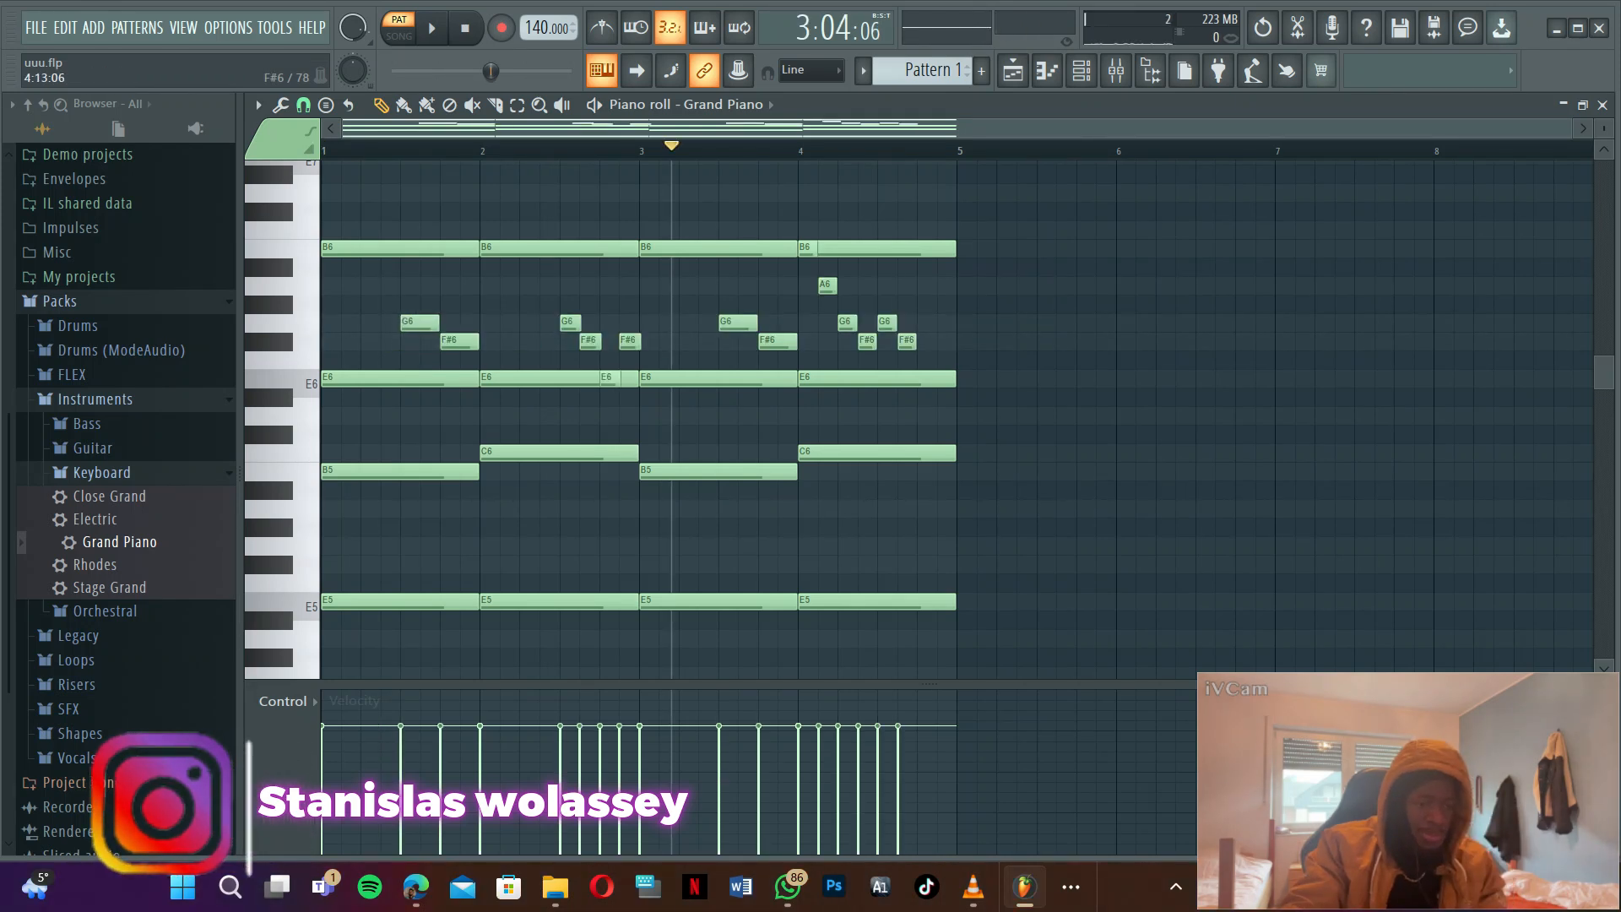
{"action": "left_click", "coordinate": [927, 359]}
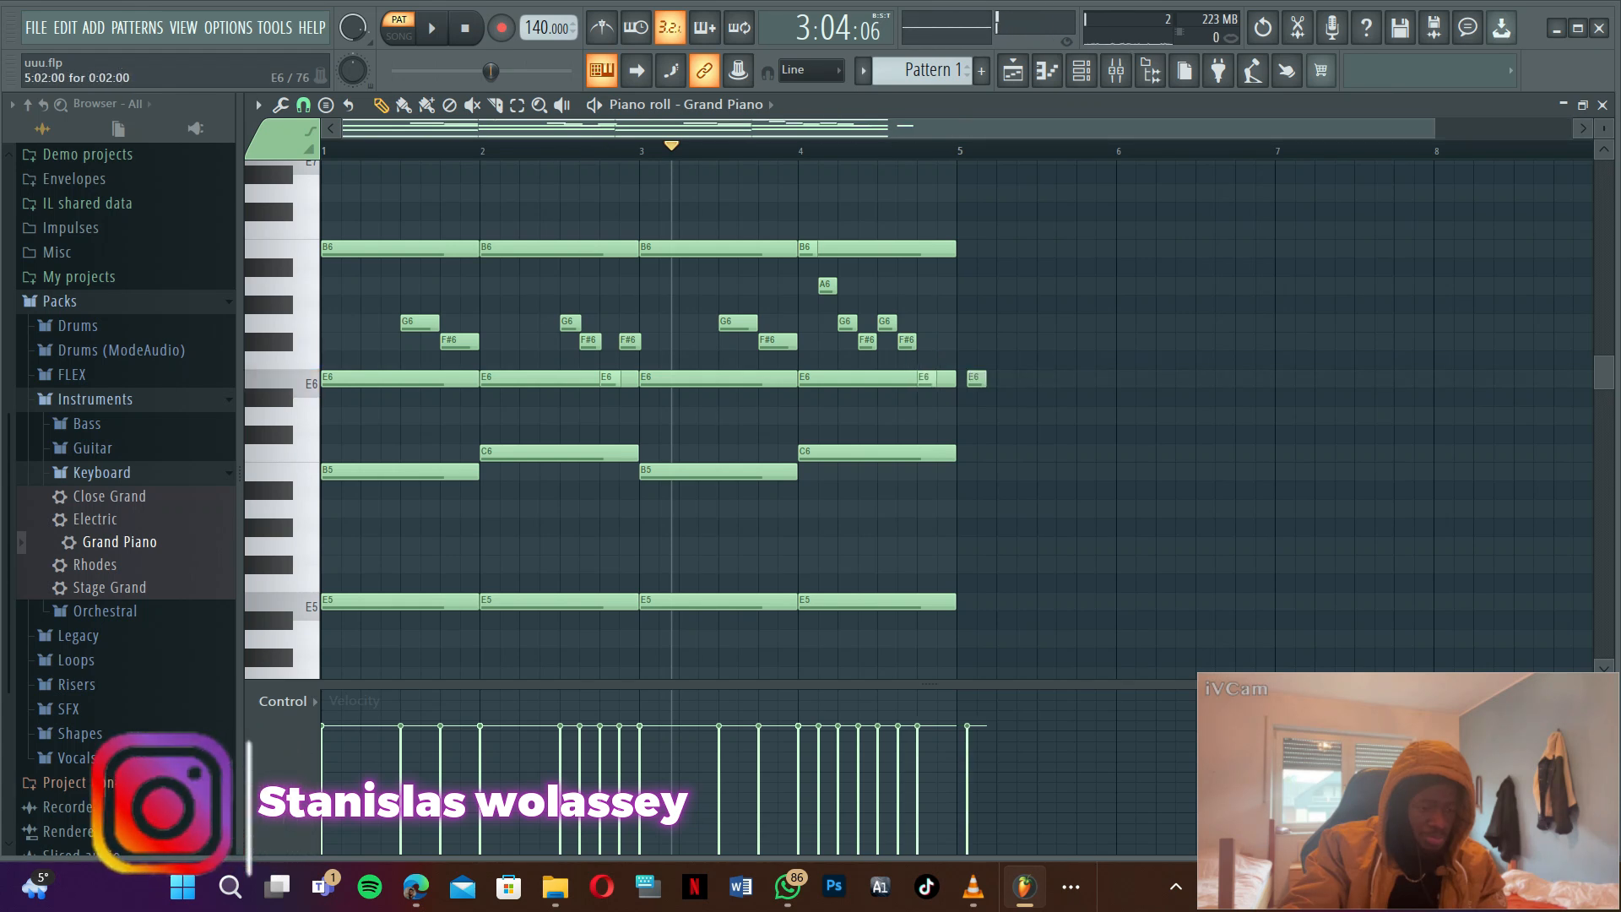
{"action": "key", "text": "space"}
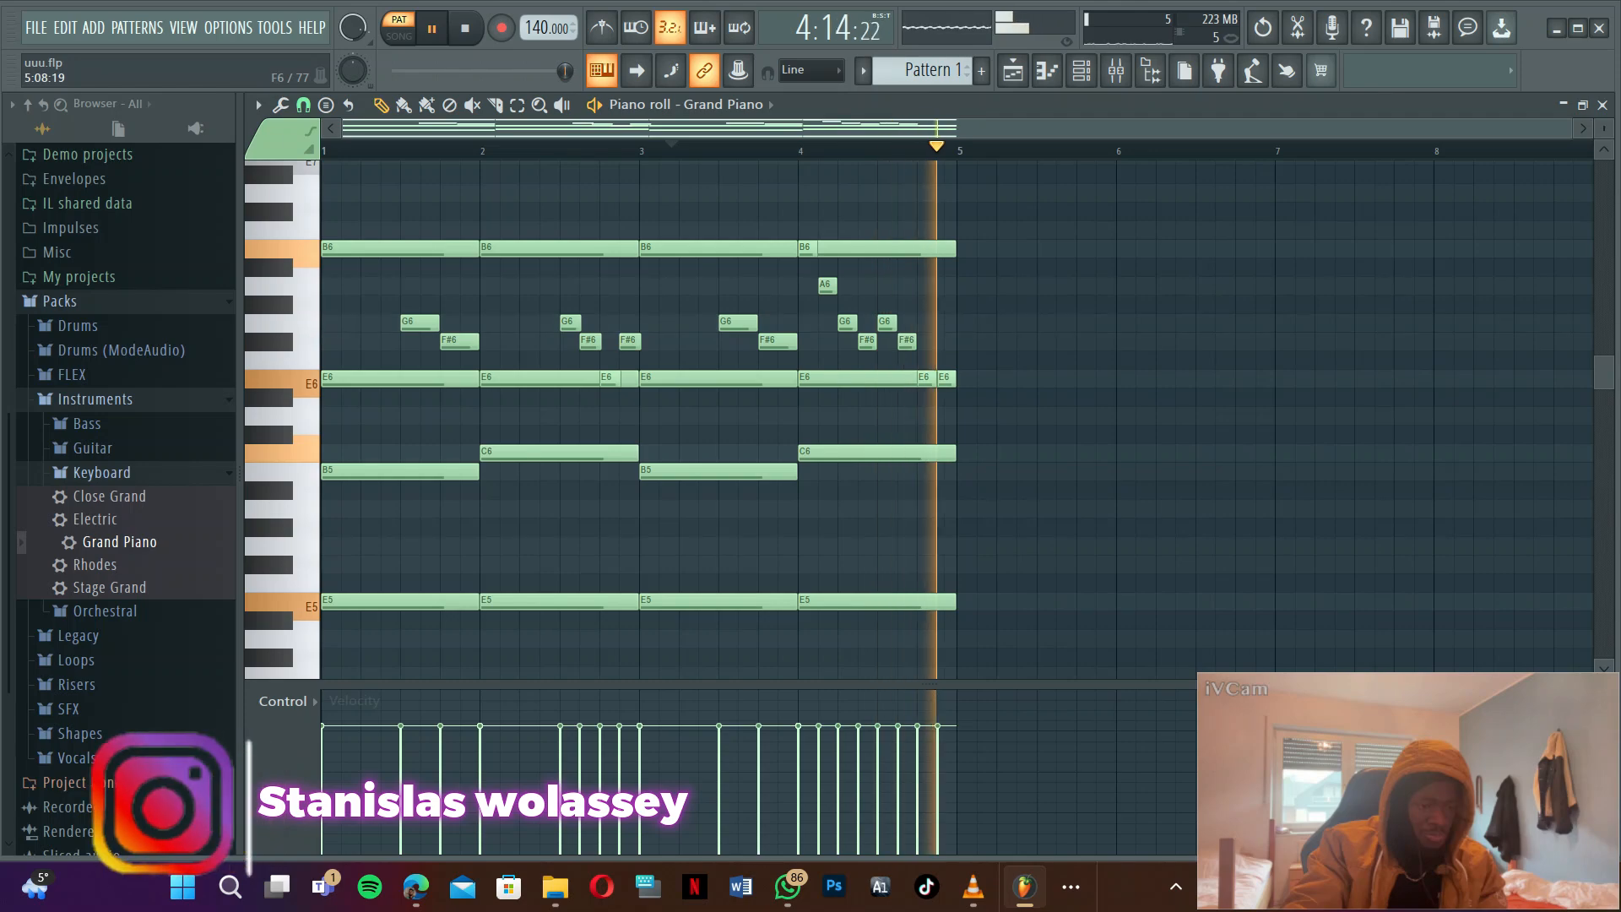
{"action": "key", "text": "space"}
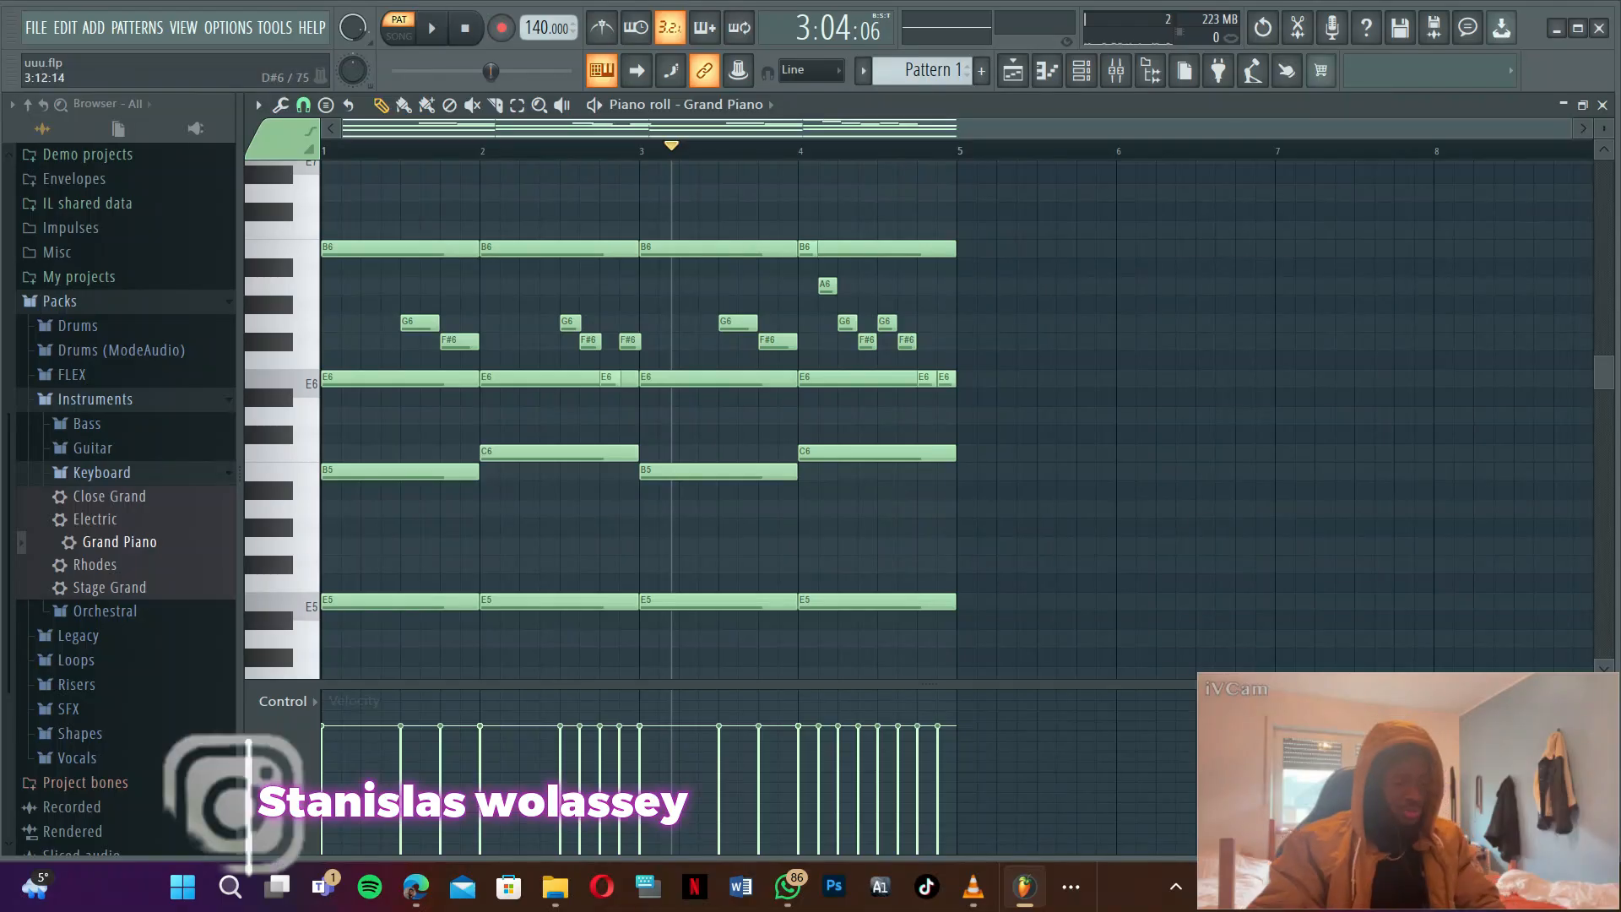
- Select all notes in the four-bar pattern and randomize their pan and velocity levels
{"action": "scroll", "coordinate": [641, 405], "scroll_direction": "up", "scroll_amount": 2}
{"action": "left_click_drag", "start_coordinate": [1080, 230], "coordinate": [1079, 231]}
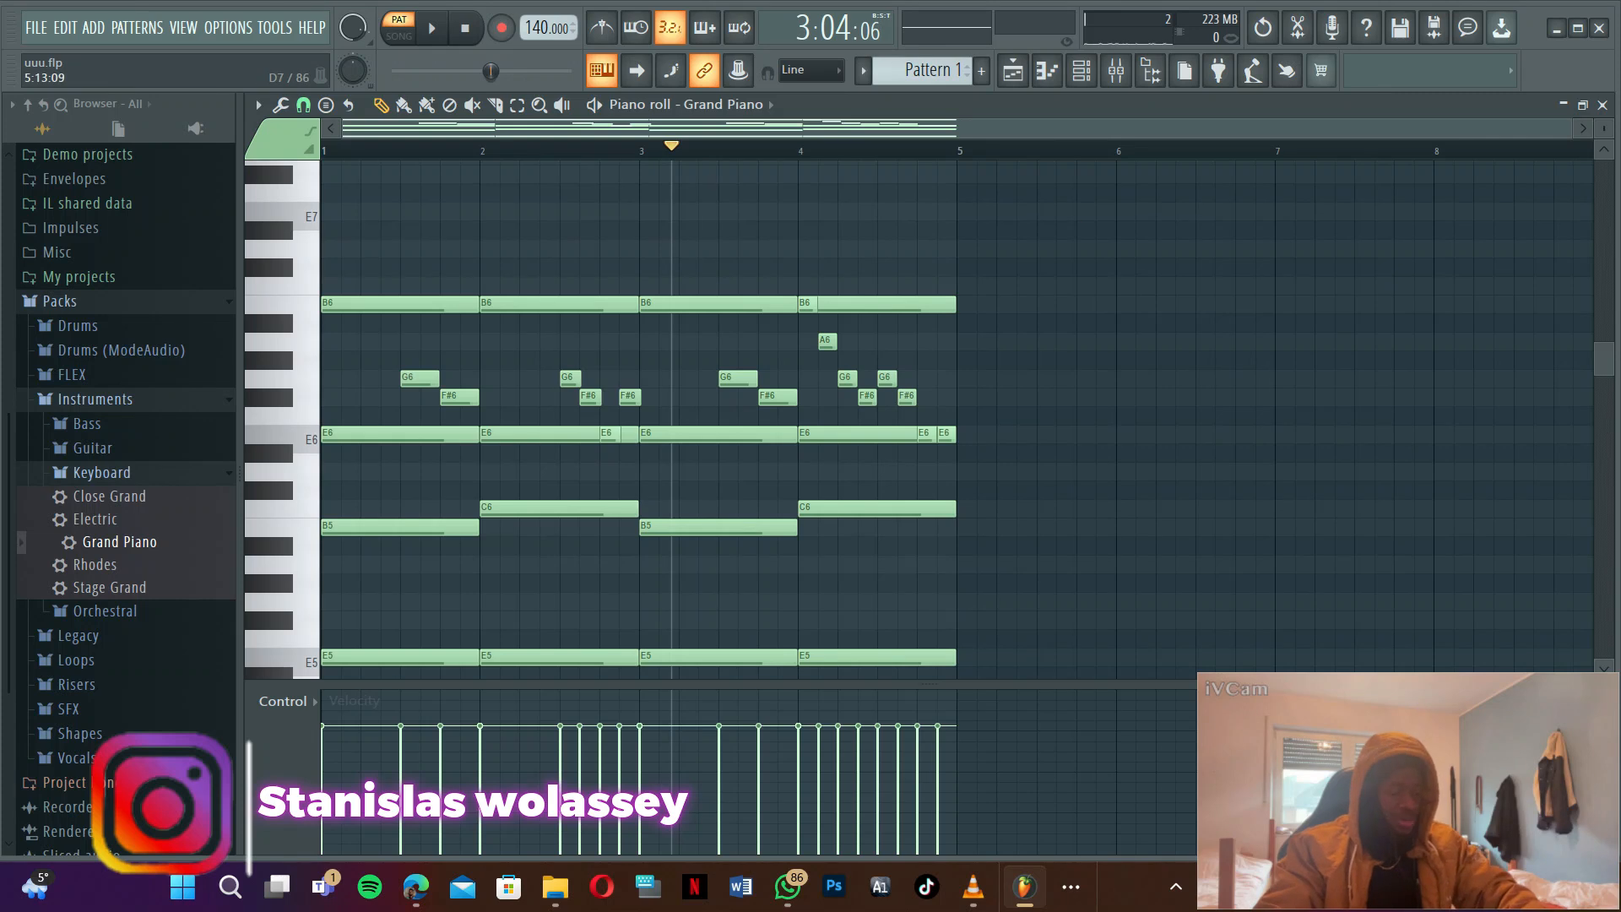
{"action": "key", "text": "ctrl+a"}
{"action": "key", "text": "alt+r"}
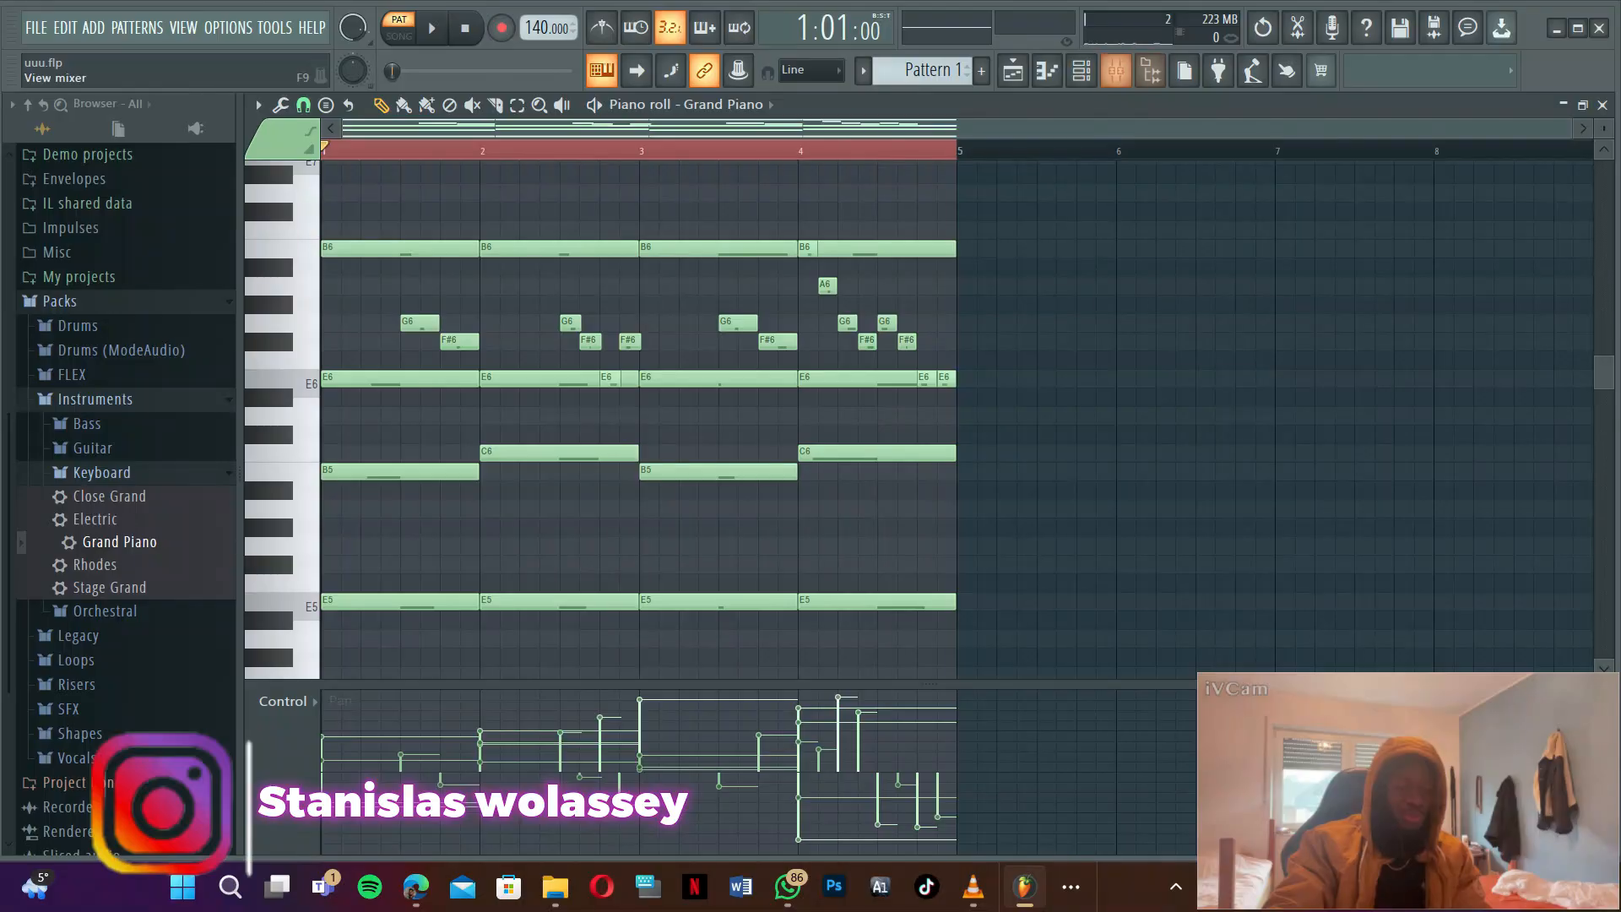
- Open the mixer maximised, load HalfTime in the first effect slot of Insert 1, play the pattern through it, and minimise the plugin
{"action": "key", "text": "F9"}
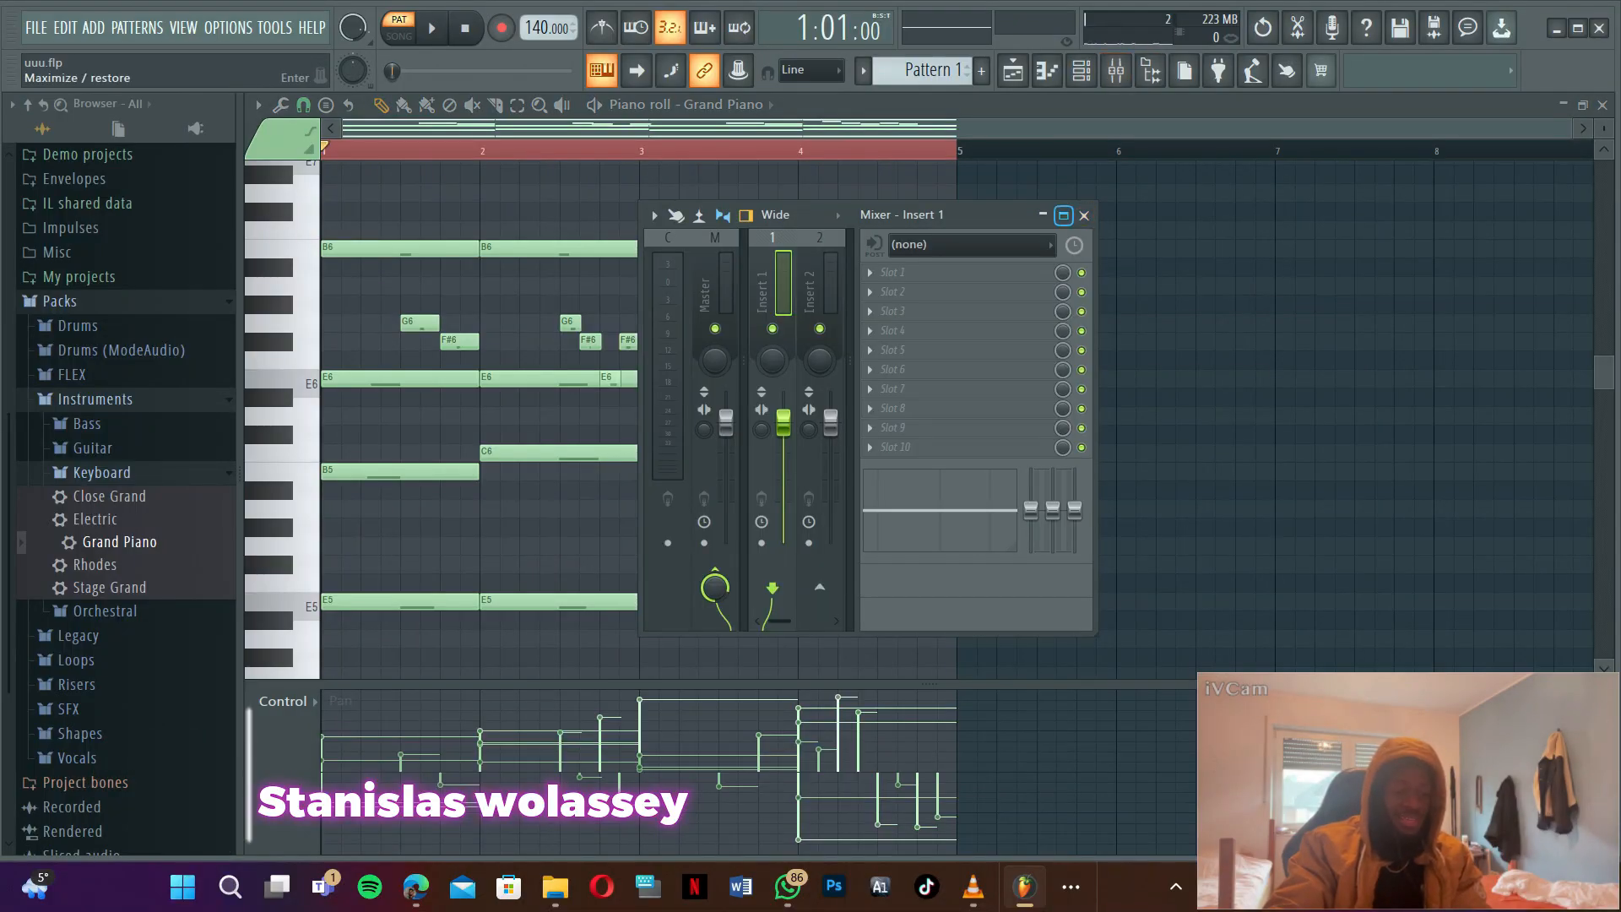
{"action": "left_click", "coordinate": [1063, 216]}
{"action": "key", "text": "space"}
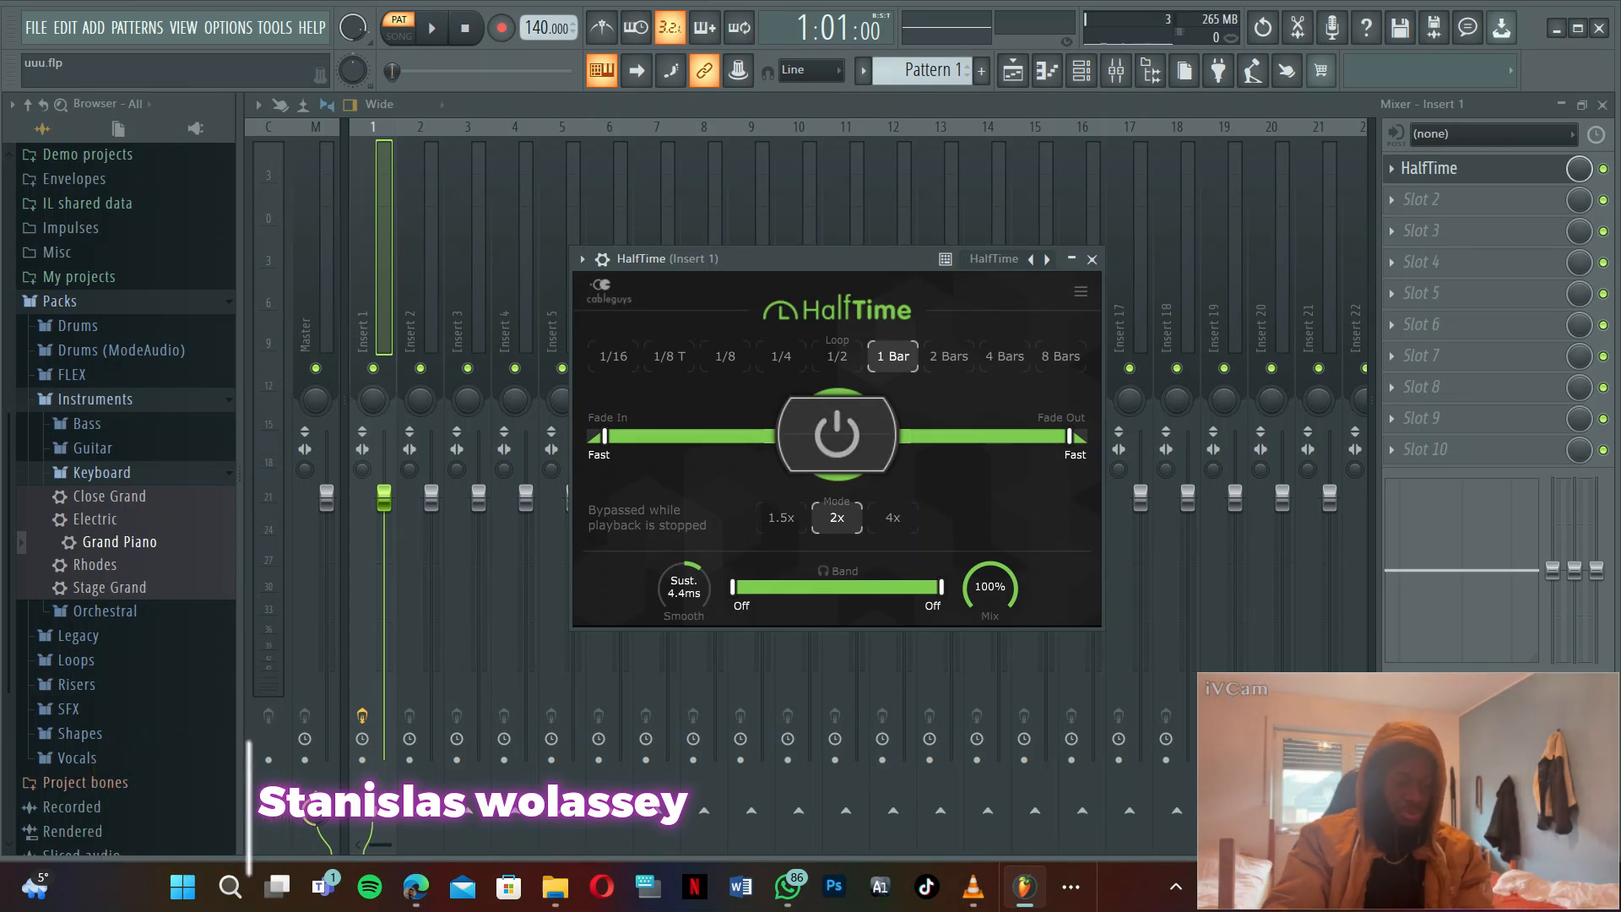
{"action": "key", "text": "space"}
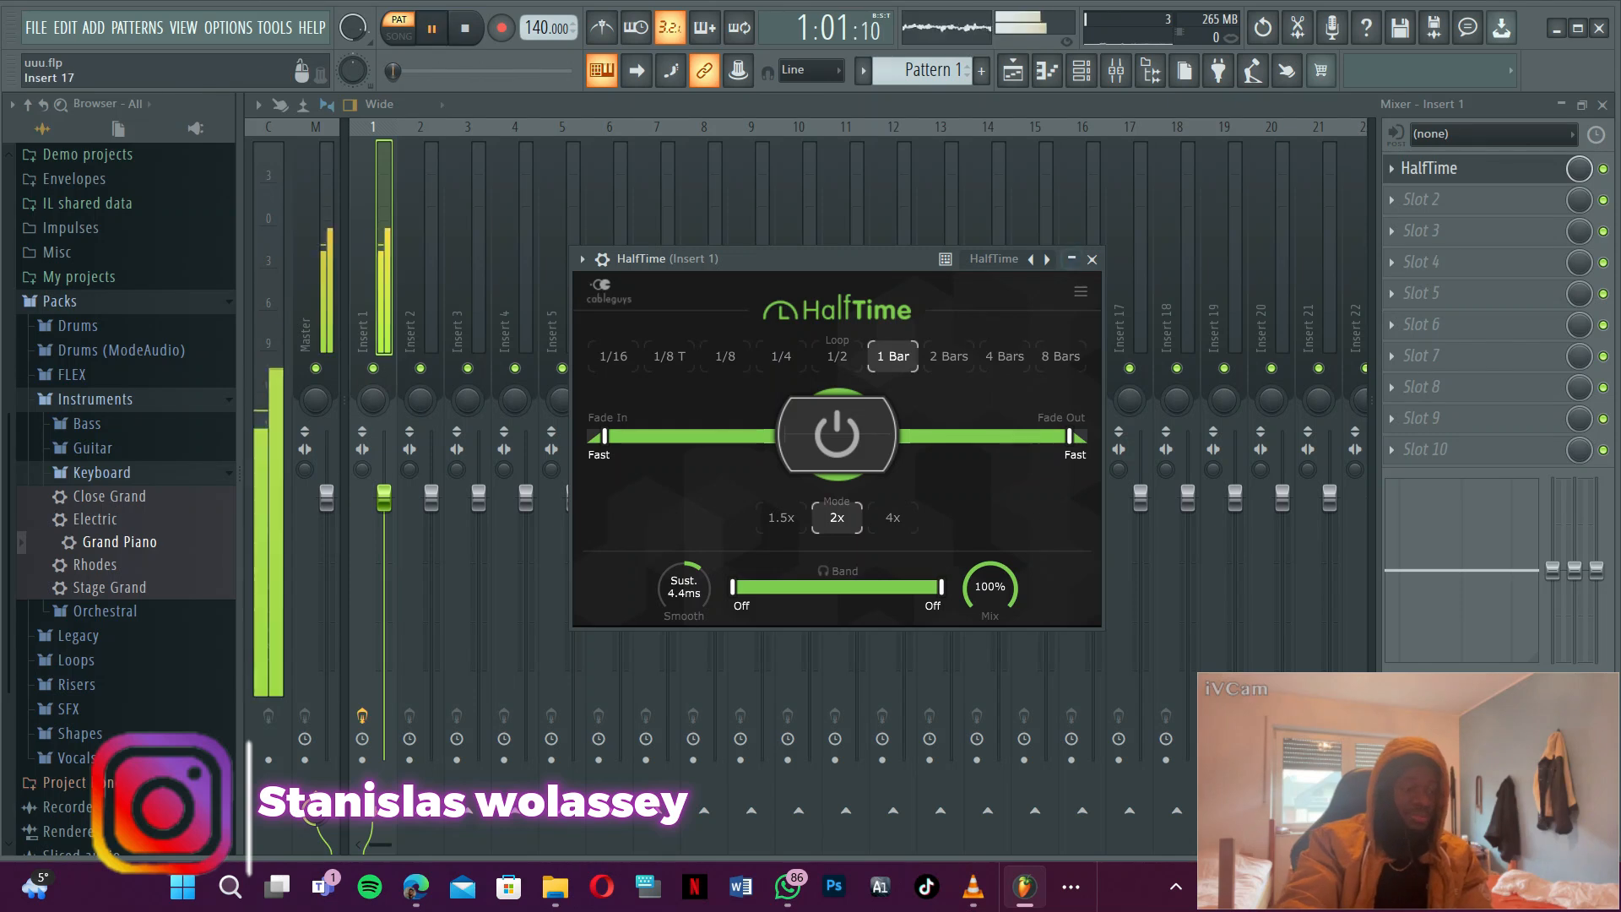
{"action": "left_click", "coordinate": [1071, 258]}
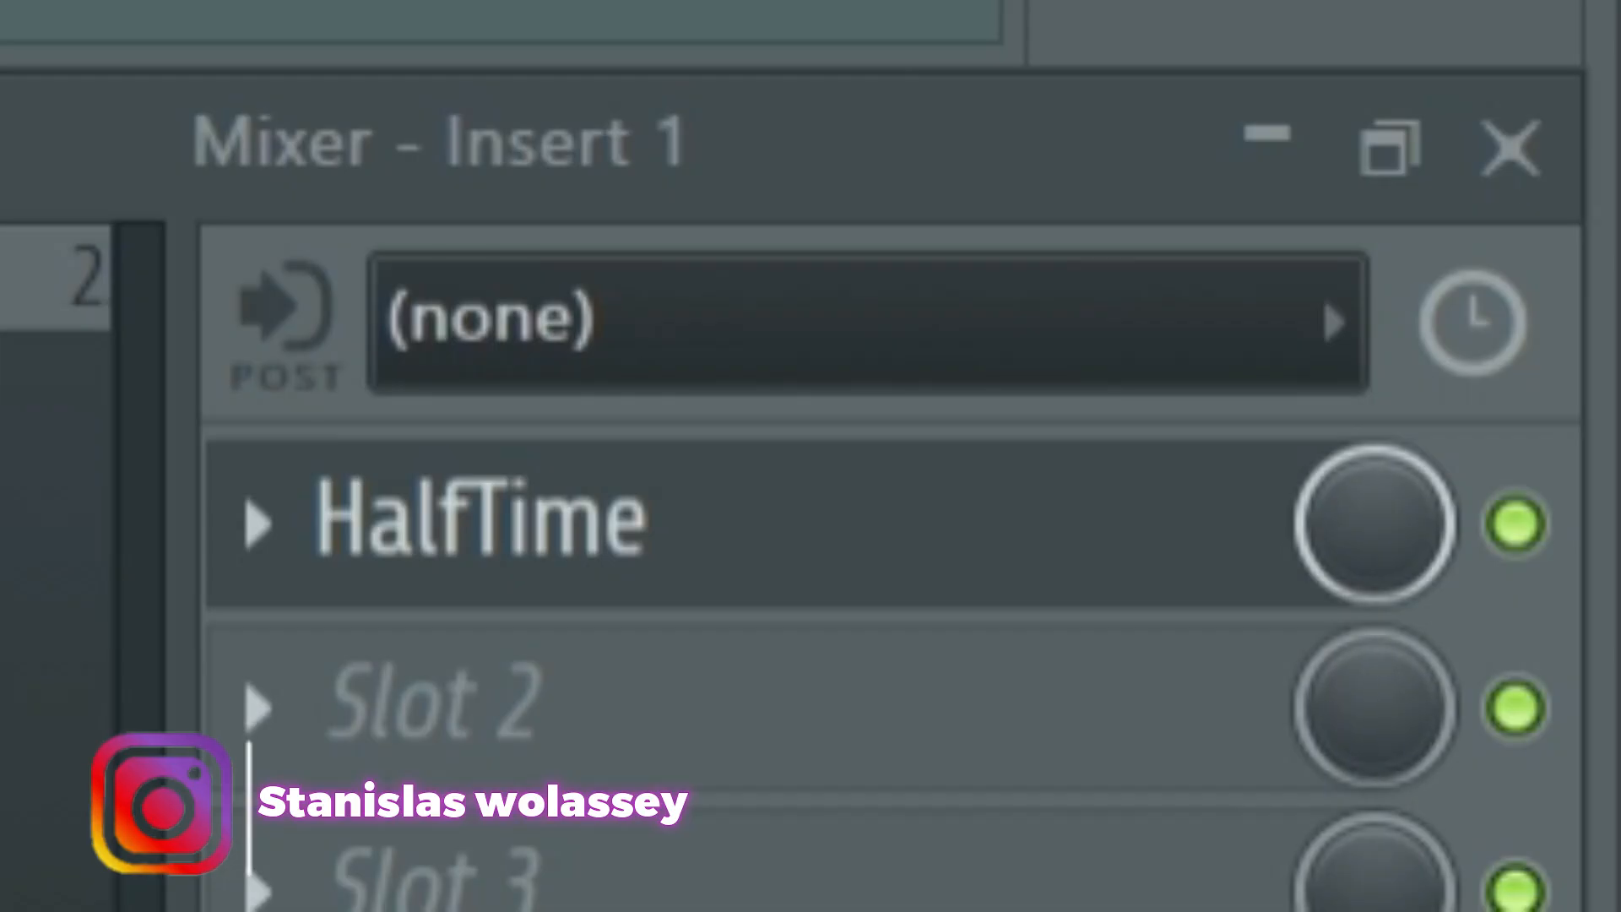
- Bypass HalfTime and load Gross Beat in the second effect slot of Insert 1
{"action": "left_click", "coordinate": [1516, 524]}
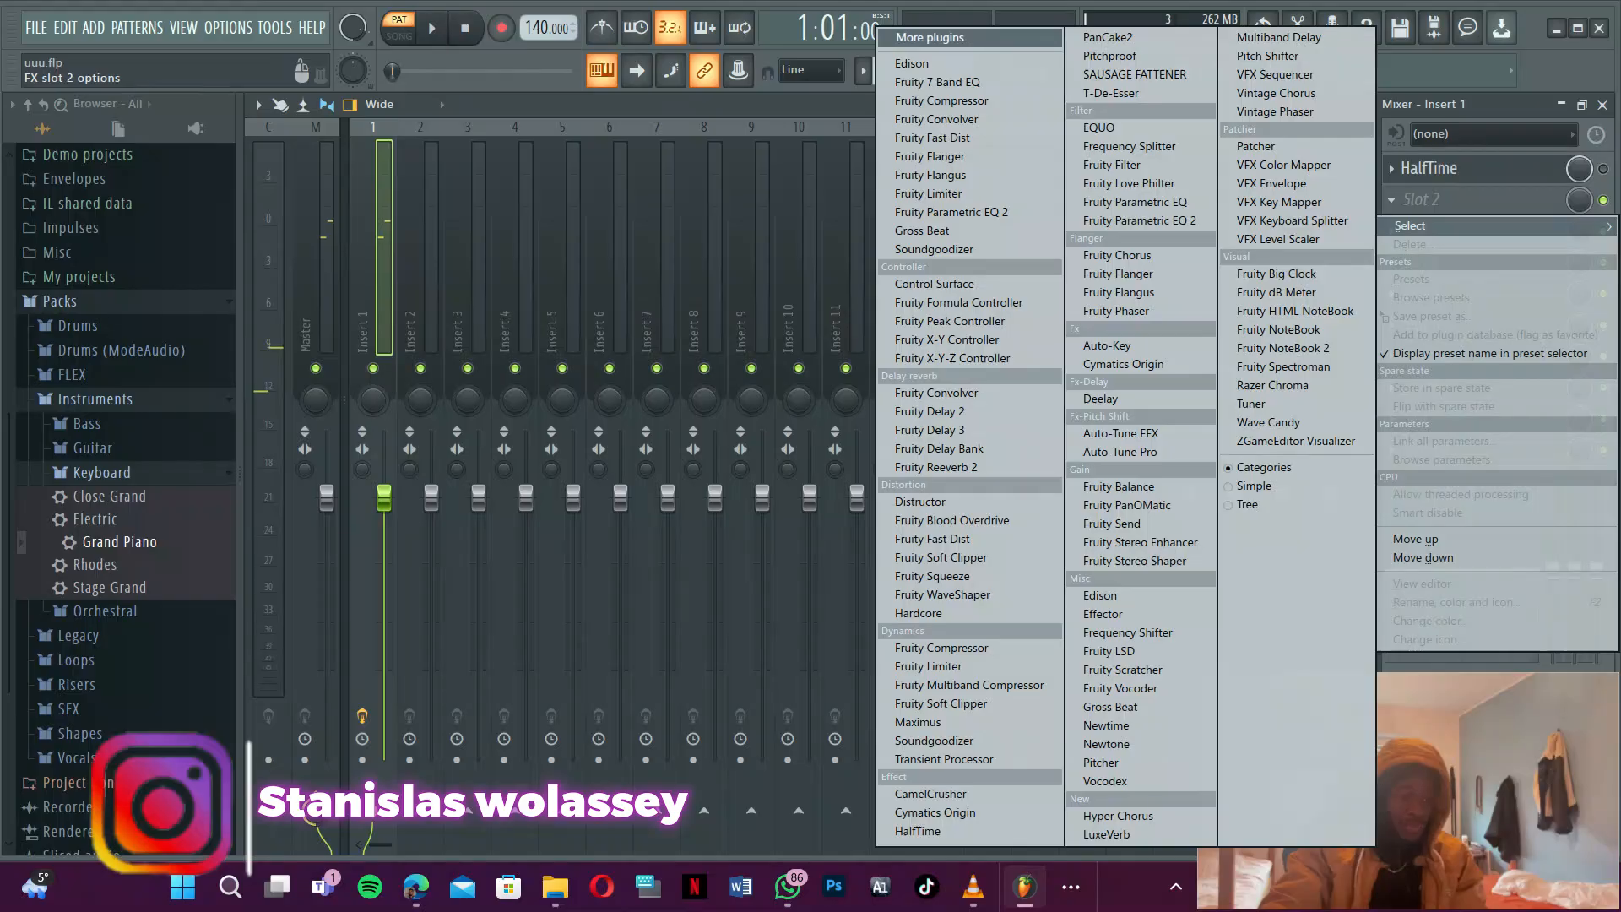
{"action": "left_click", "coordinate": [938, 36]}
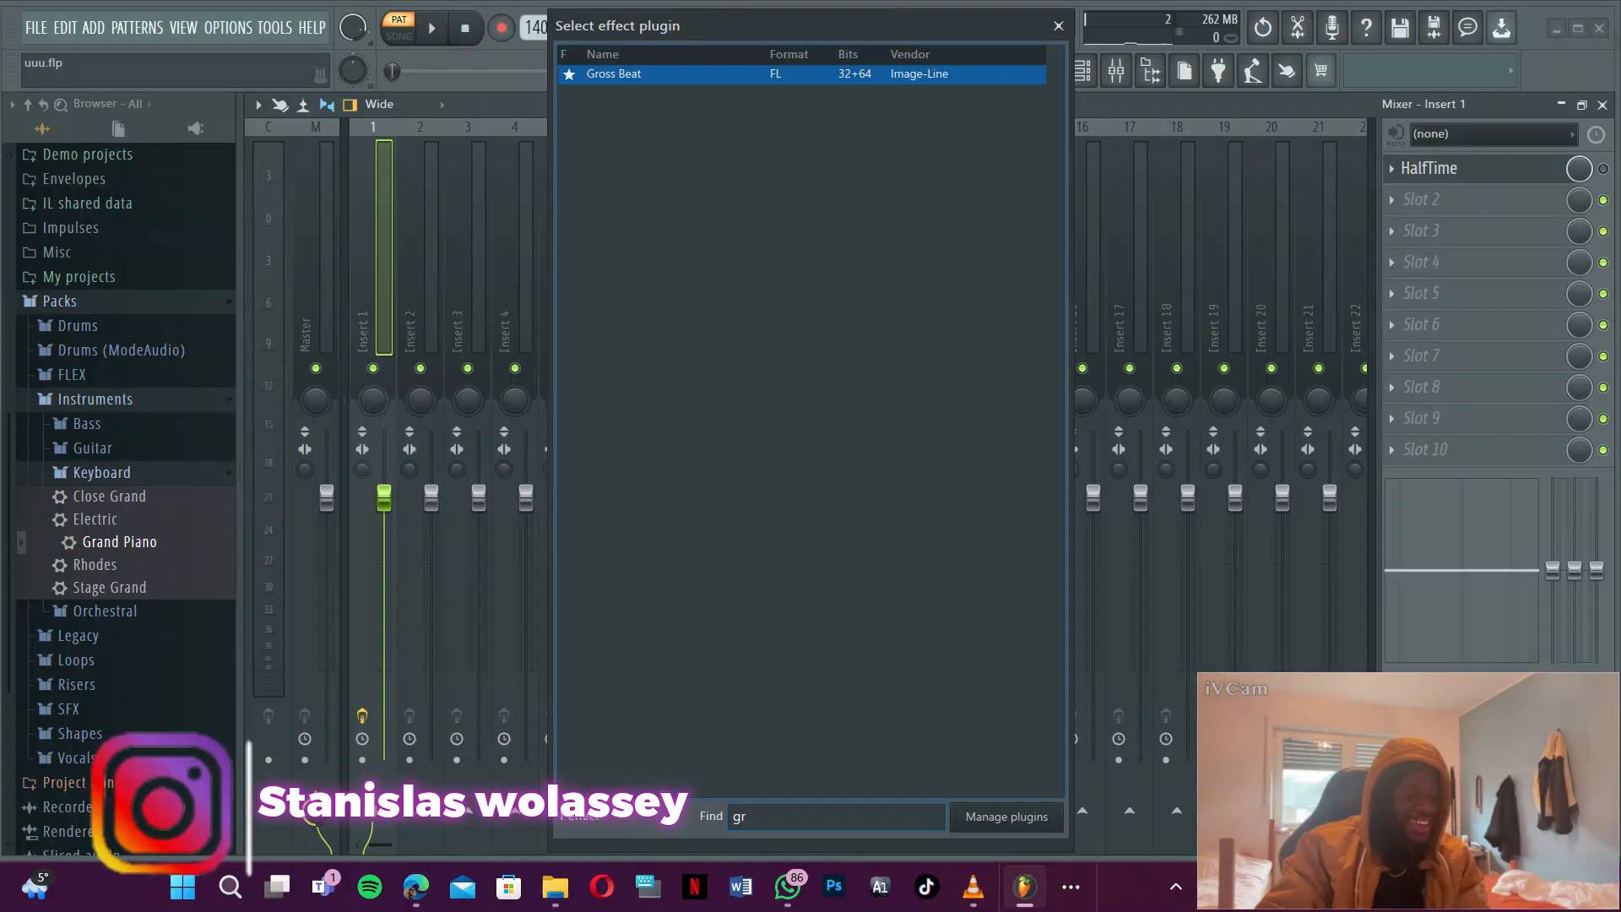
{"action": "key", "text": "Return"}
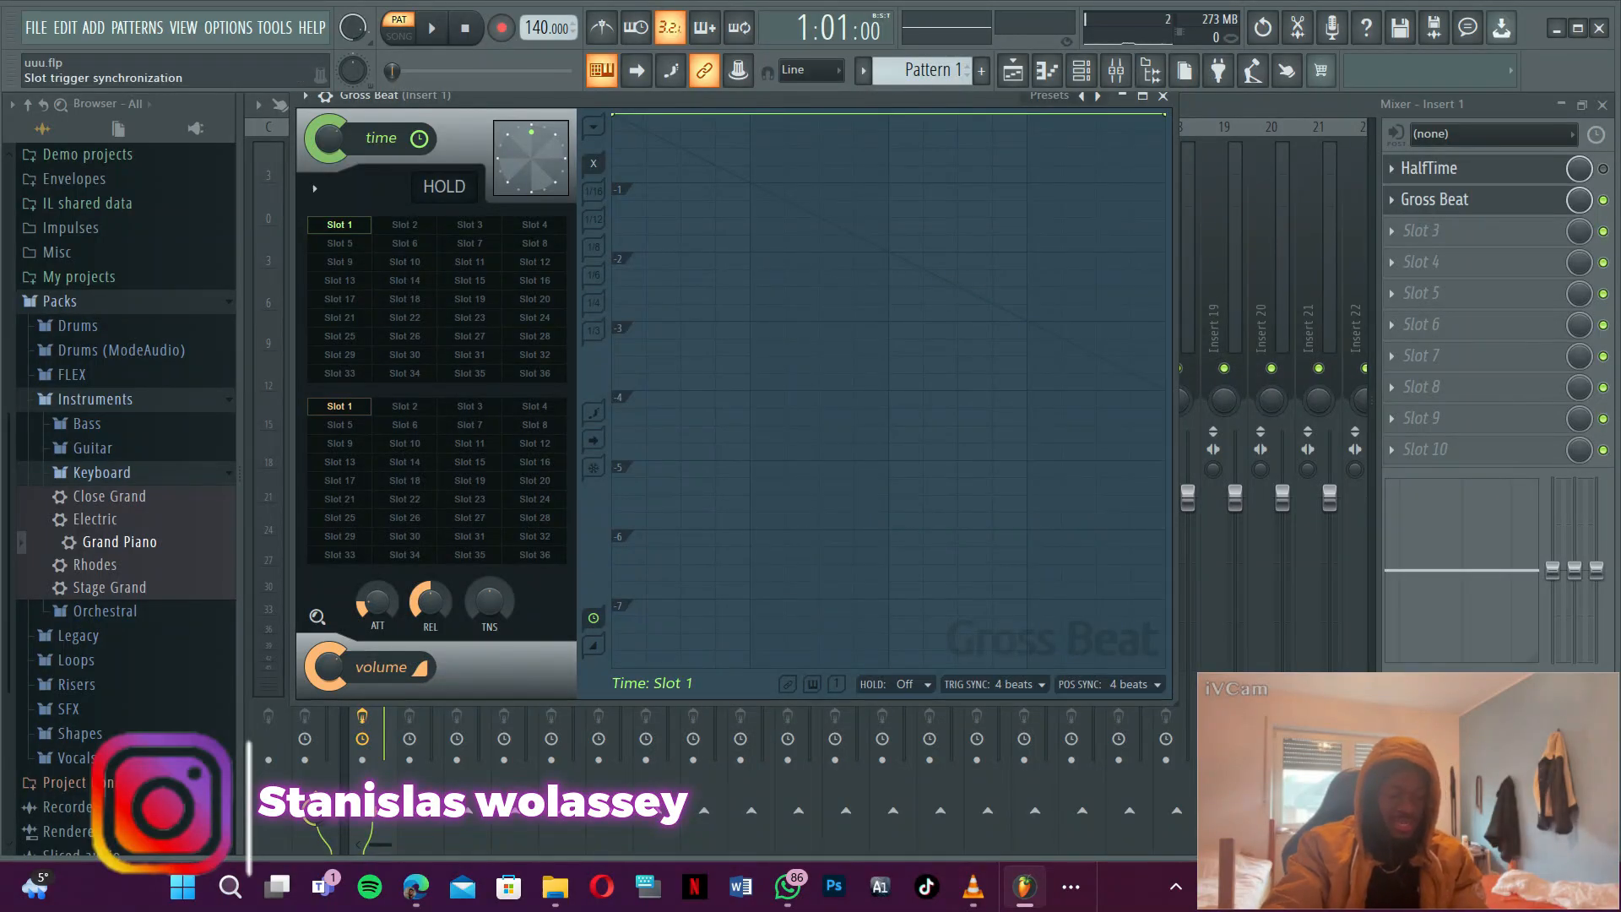
{"action": "left_click_drag", "start_coordinate": [971, 96], "coordinate": [966, 129]}
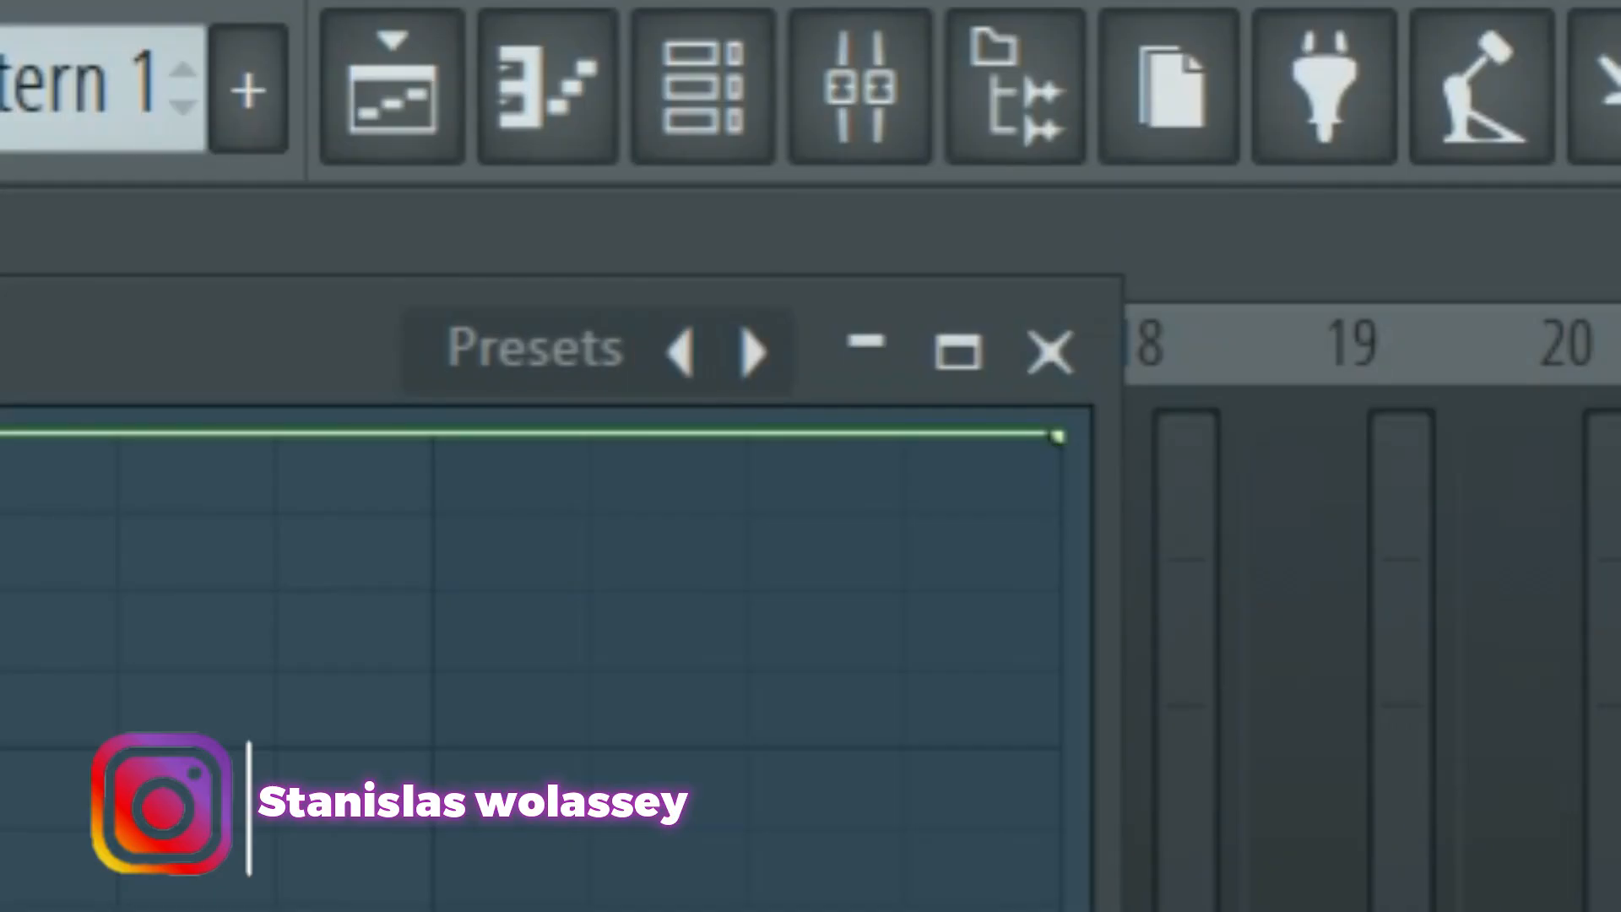
- Load Gross Beat's Momentary preset, choose the 1/2 Speed time slot, and play back the pattern
{"action": "left_click", "coordinate": [519, 337]}
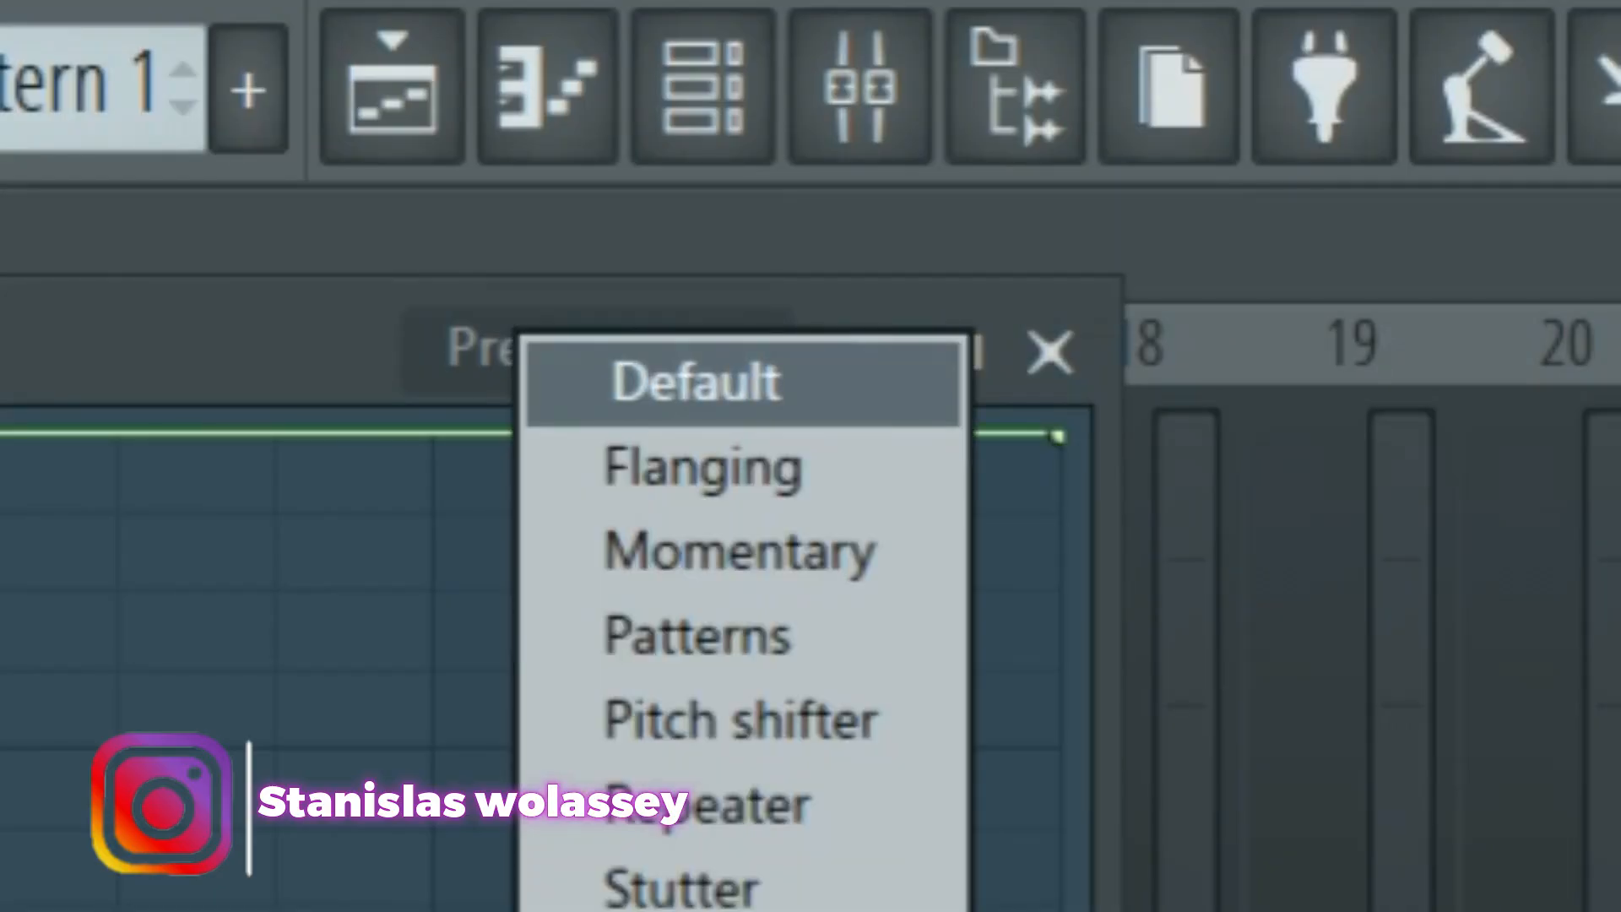
{"action": "left_click", "coordinate": [743, 553]}
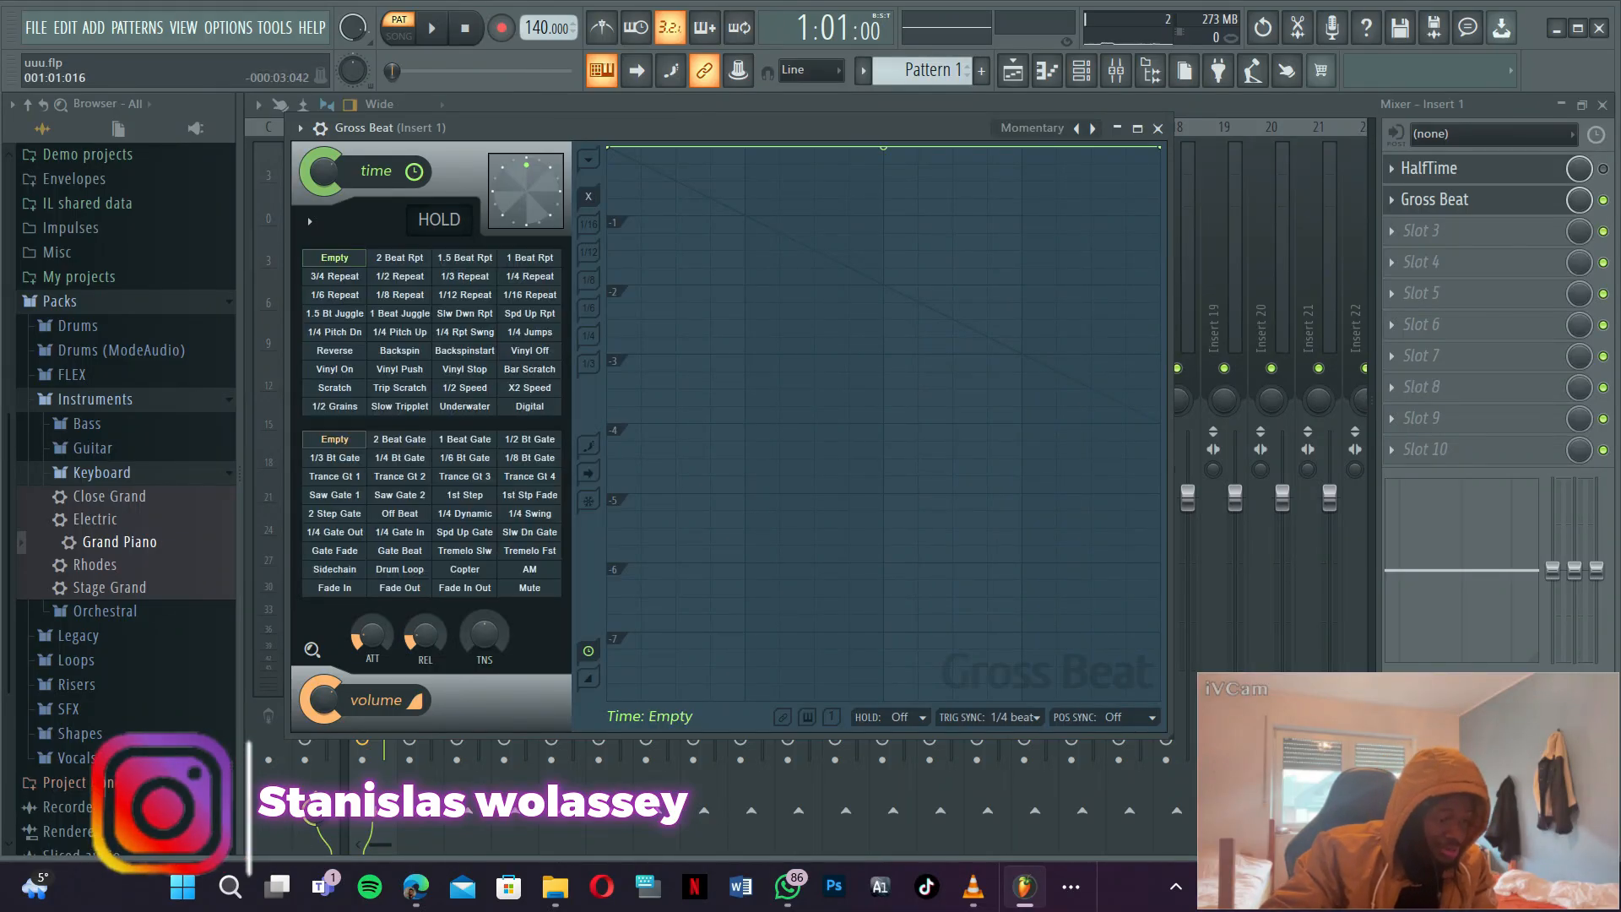
{"action": "left_click", "coordinate": [464, 388]}
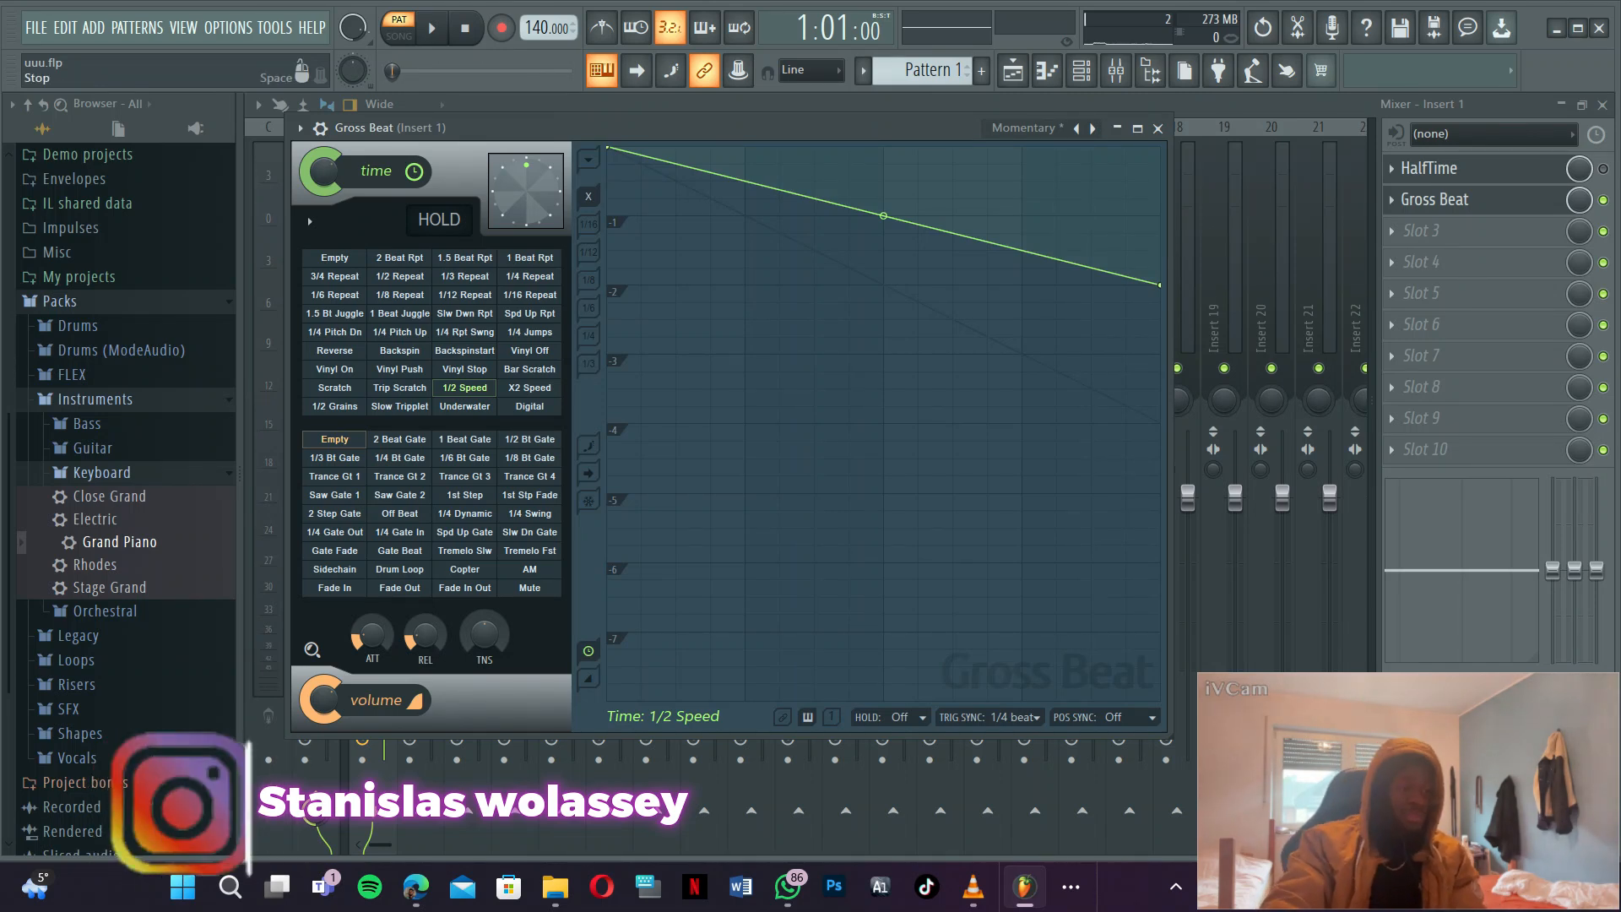
{"action": "key", "text": "space"}
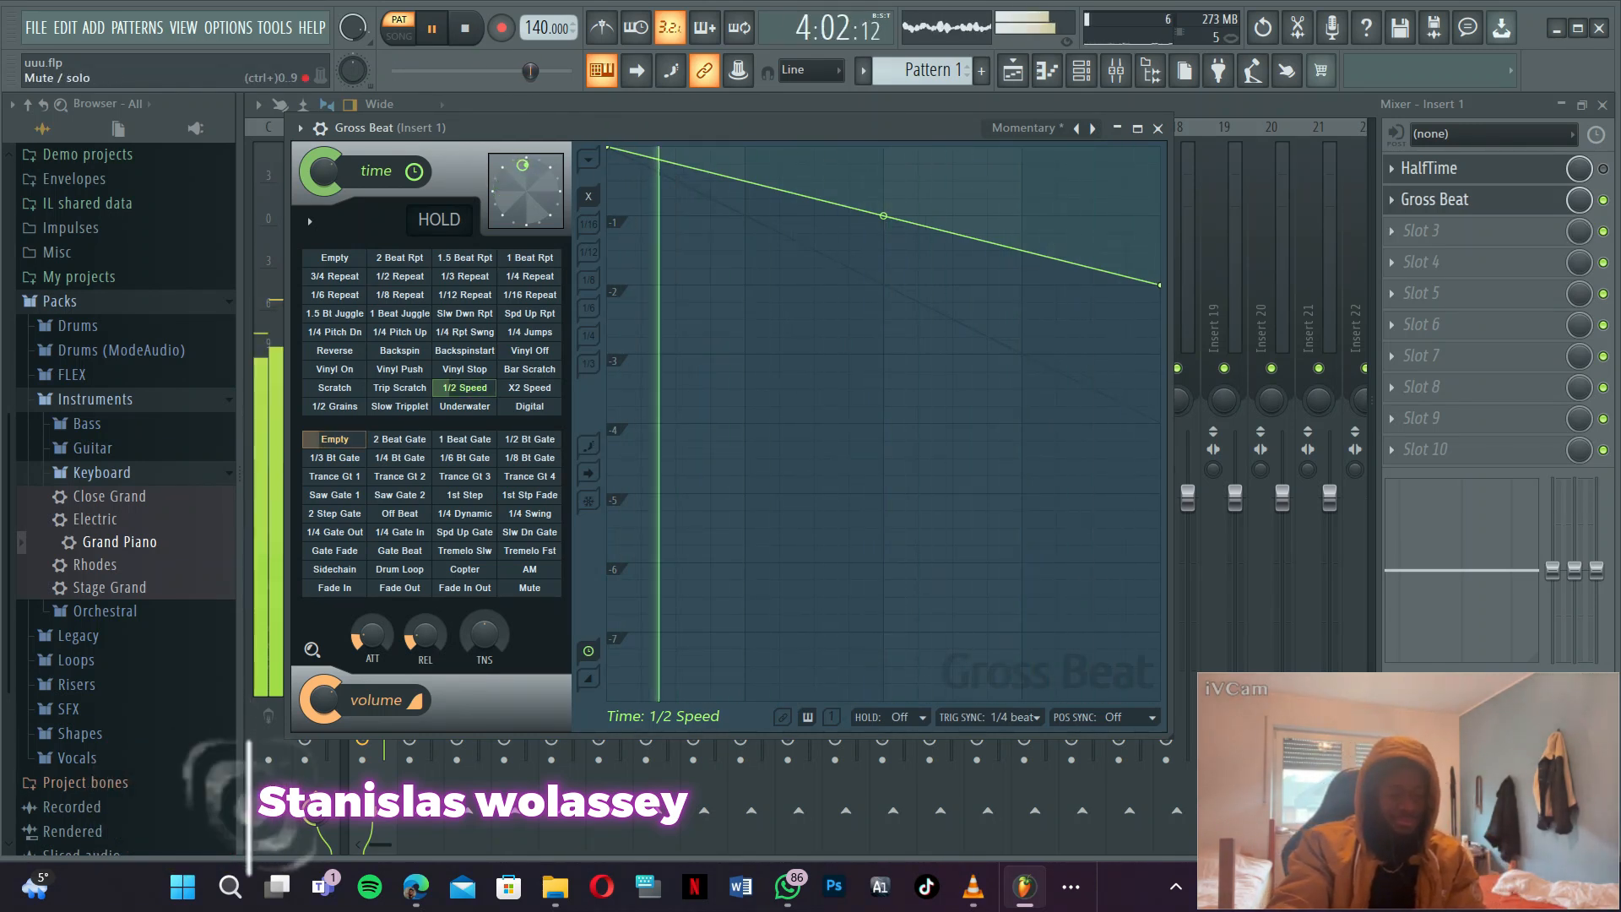
{"action": "key", "text": "space"}
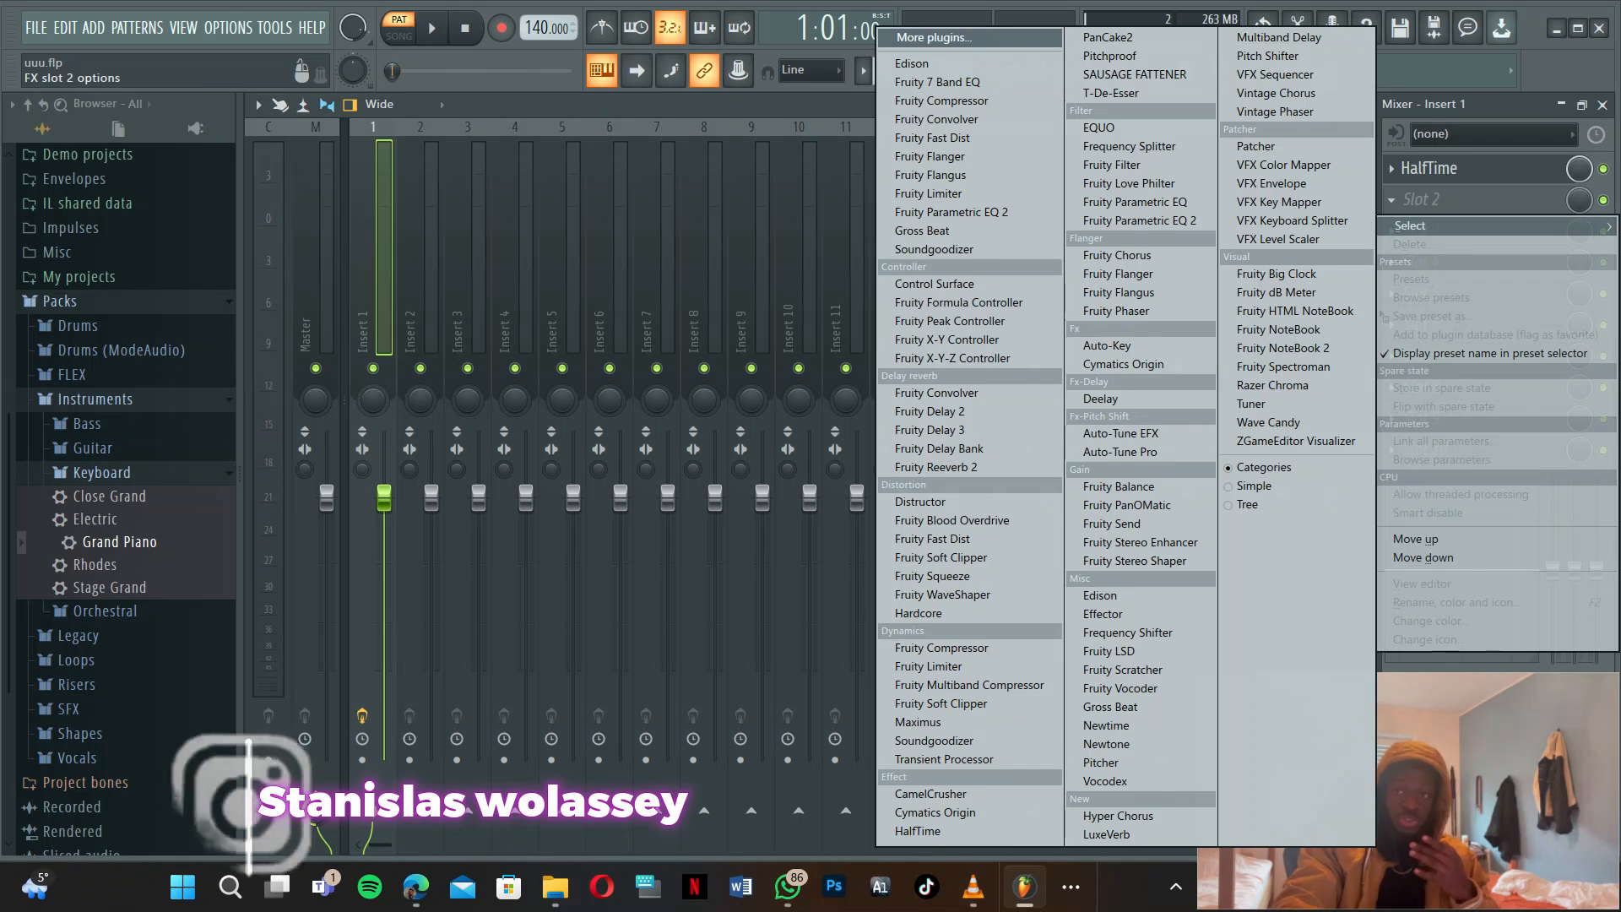
- Load Fruity Convolver in the second effect slot of Insert 1 and play back the pattern
{"action": "left_click", "coordinate": [934, 38]}
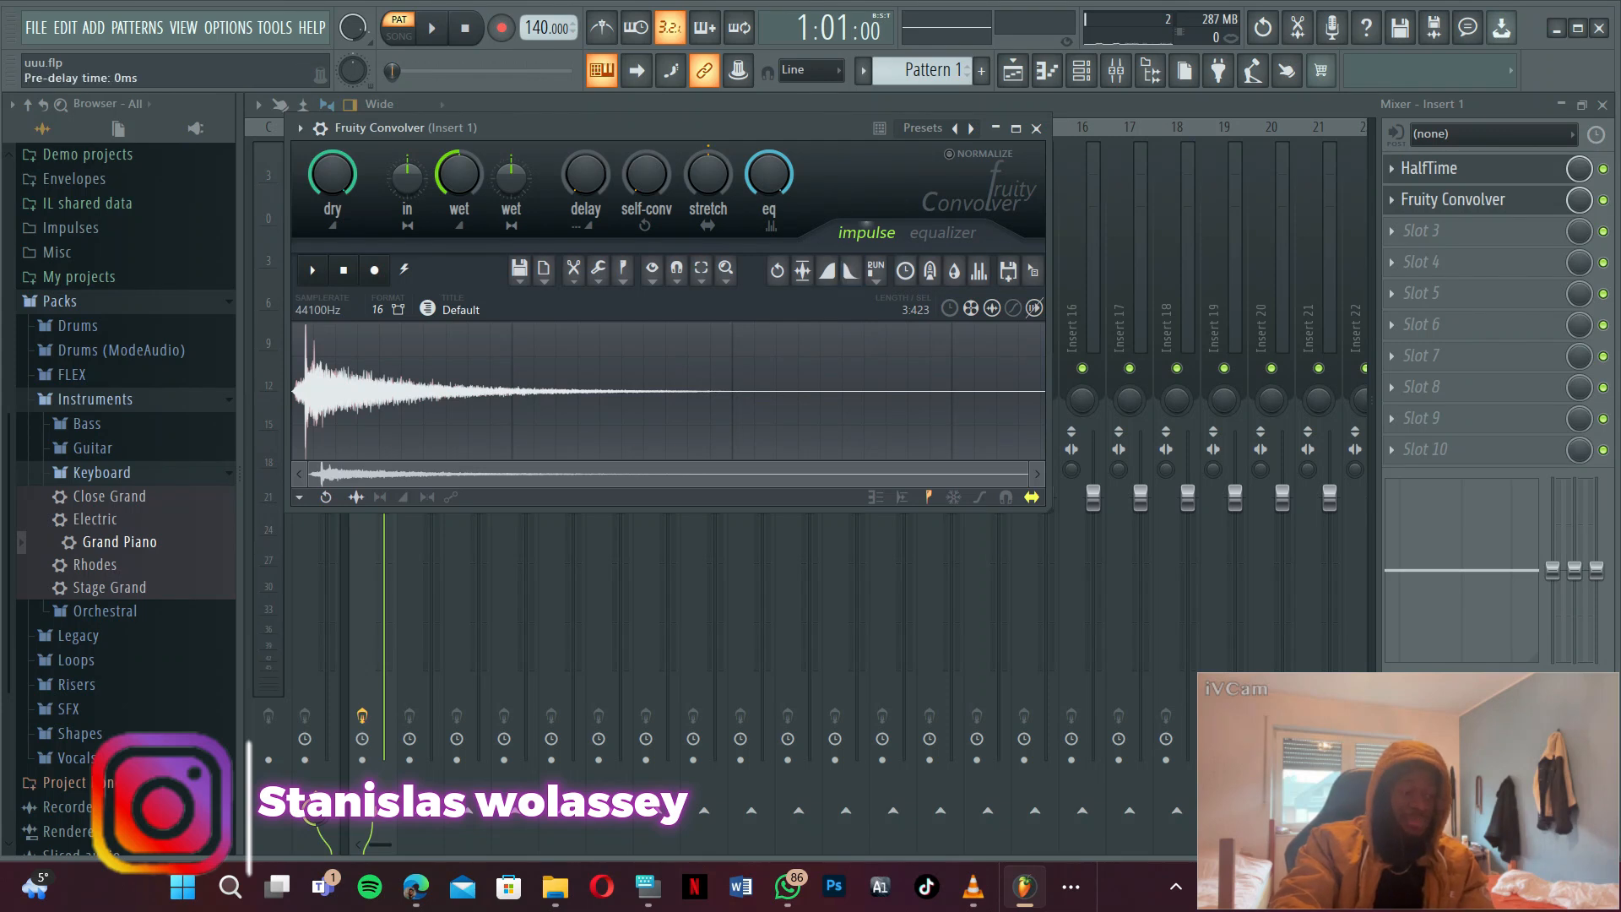
{"action": "key", "text": "space"}
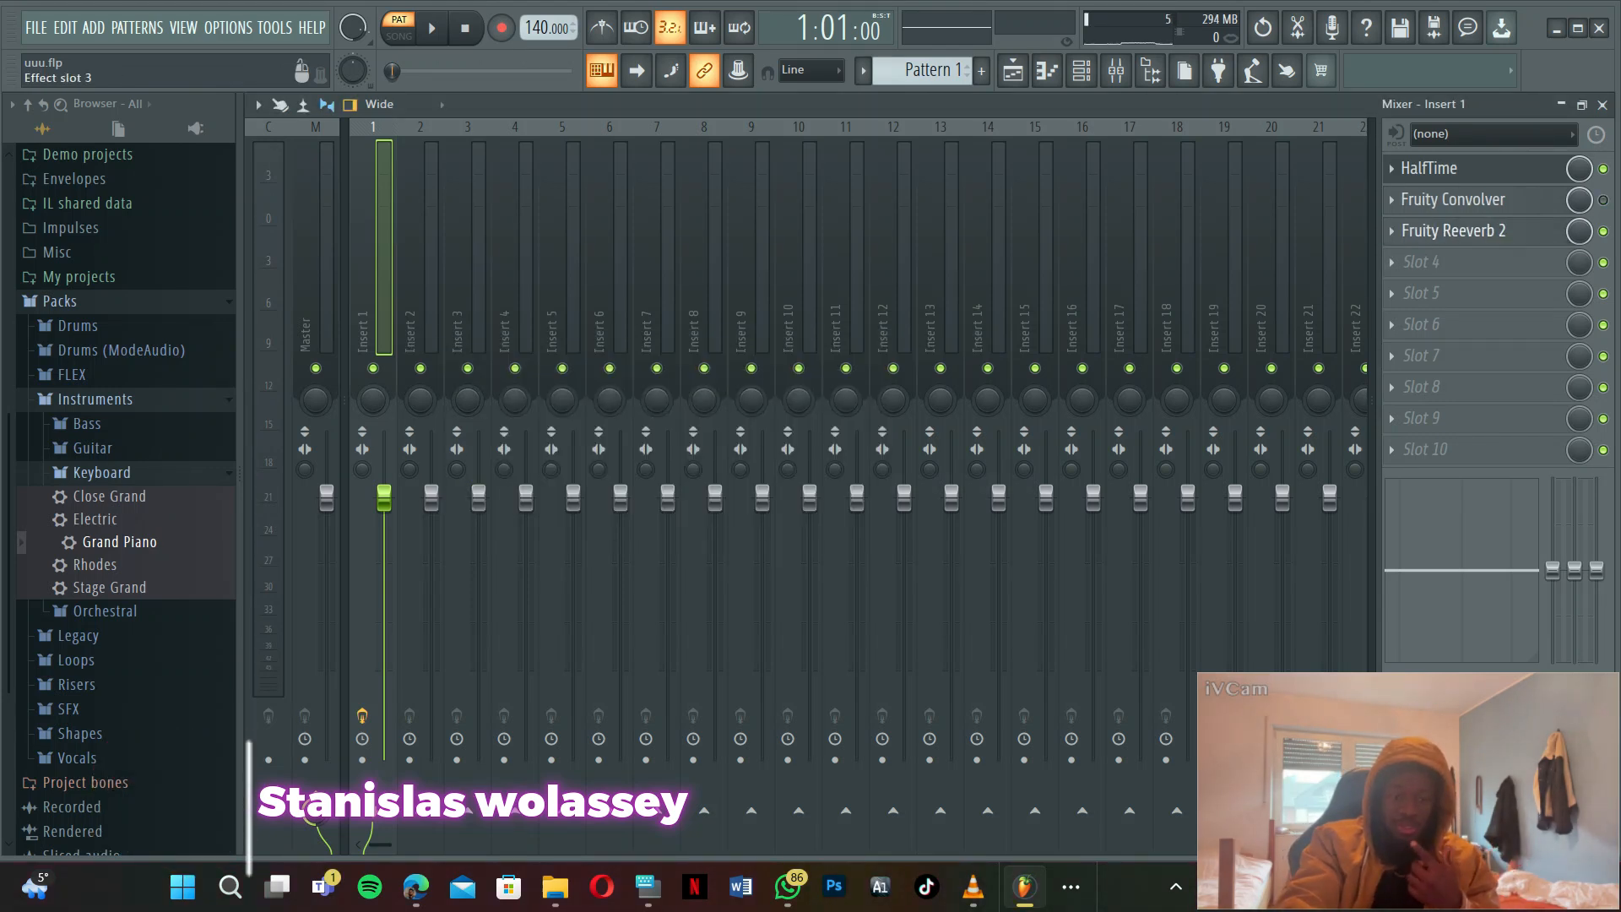
- Try Fruity Reeverb 2 in the third effect slot of Insert 1 with its wet level at 55% during playback
{"action": "left_click", "coordinate": [1454, 231]}
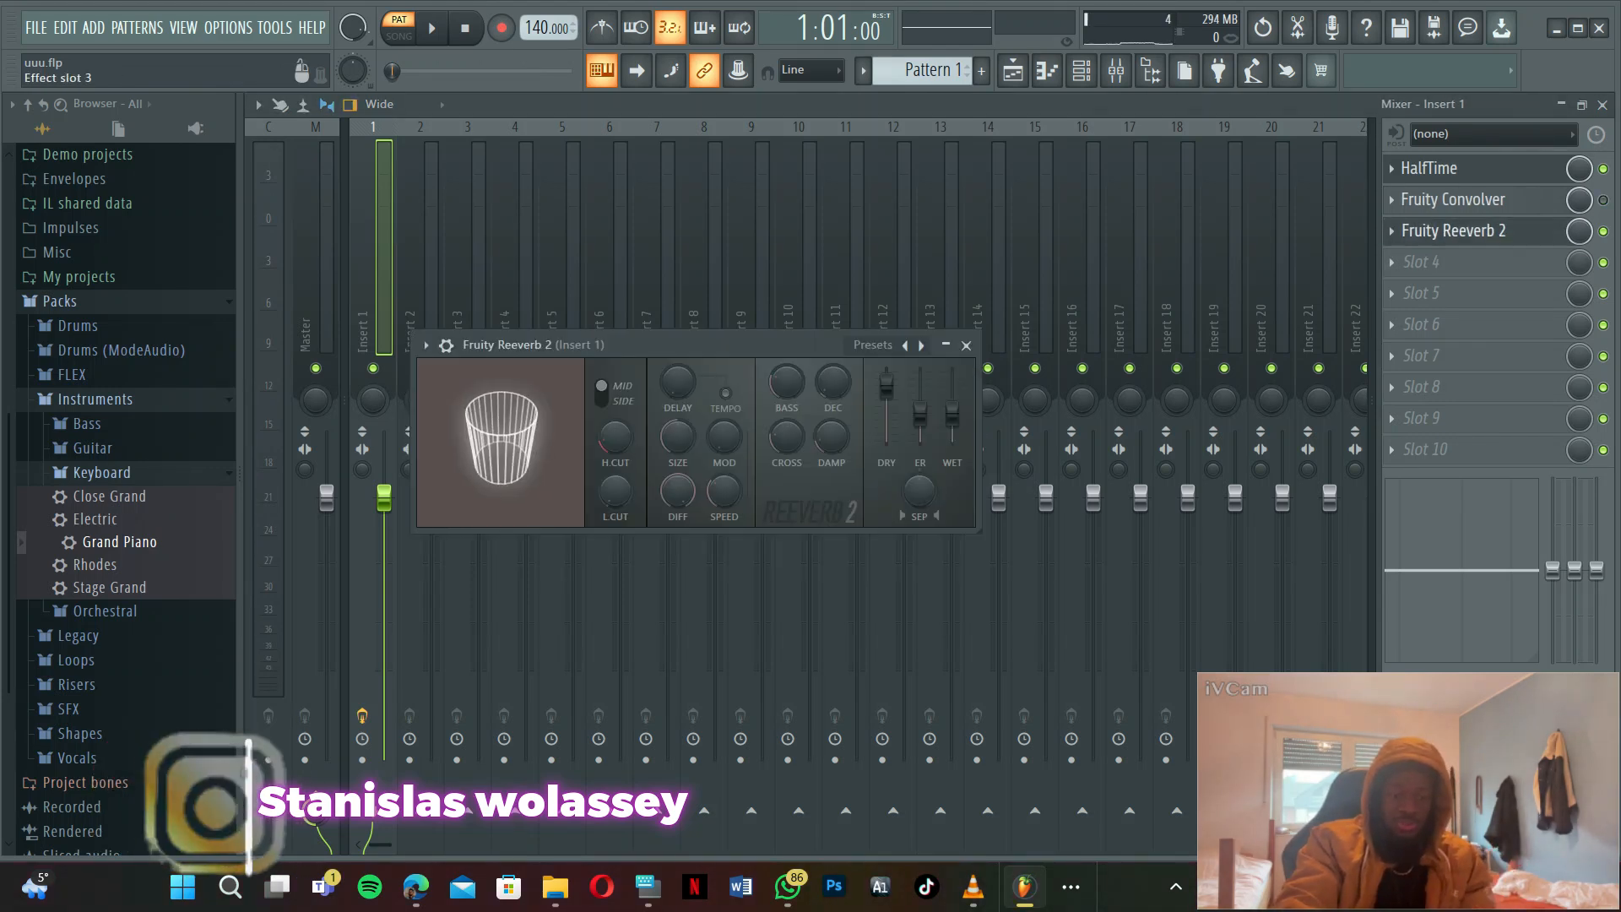
{"action": "key", "text": "space"}
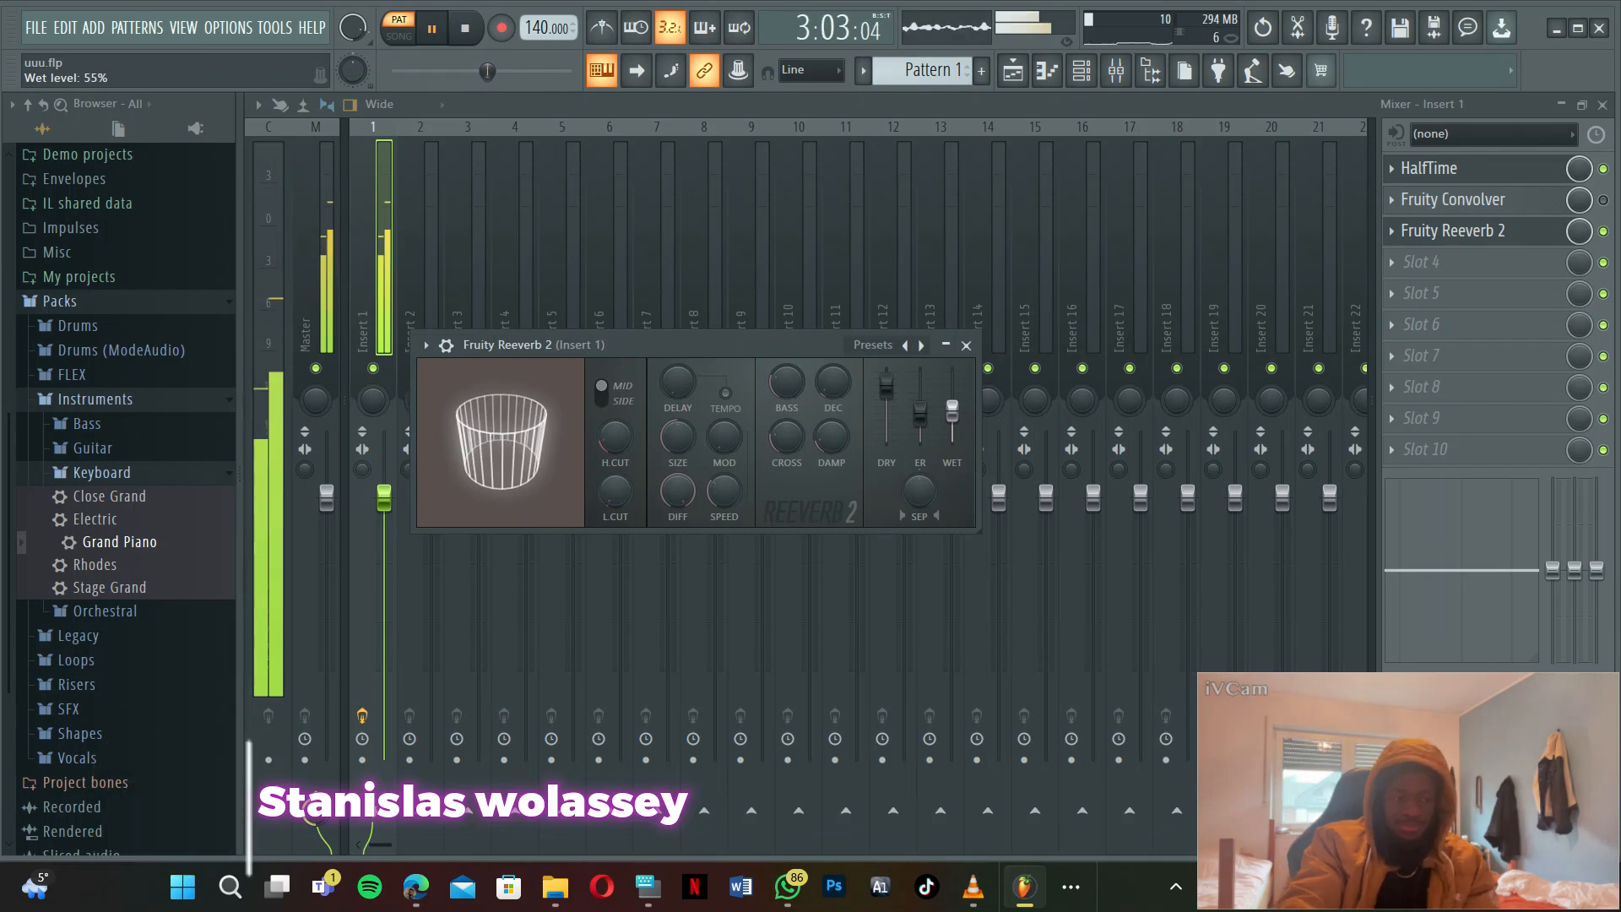
{"action": "key", "text": "space"}
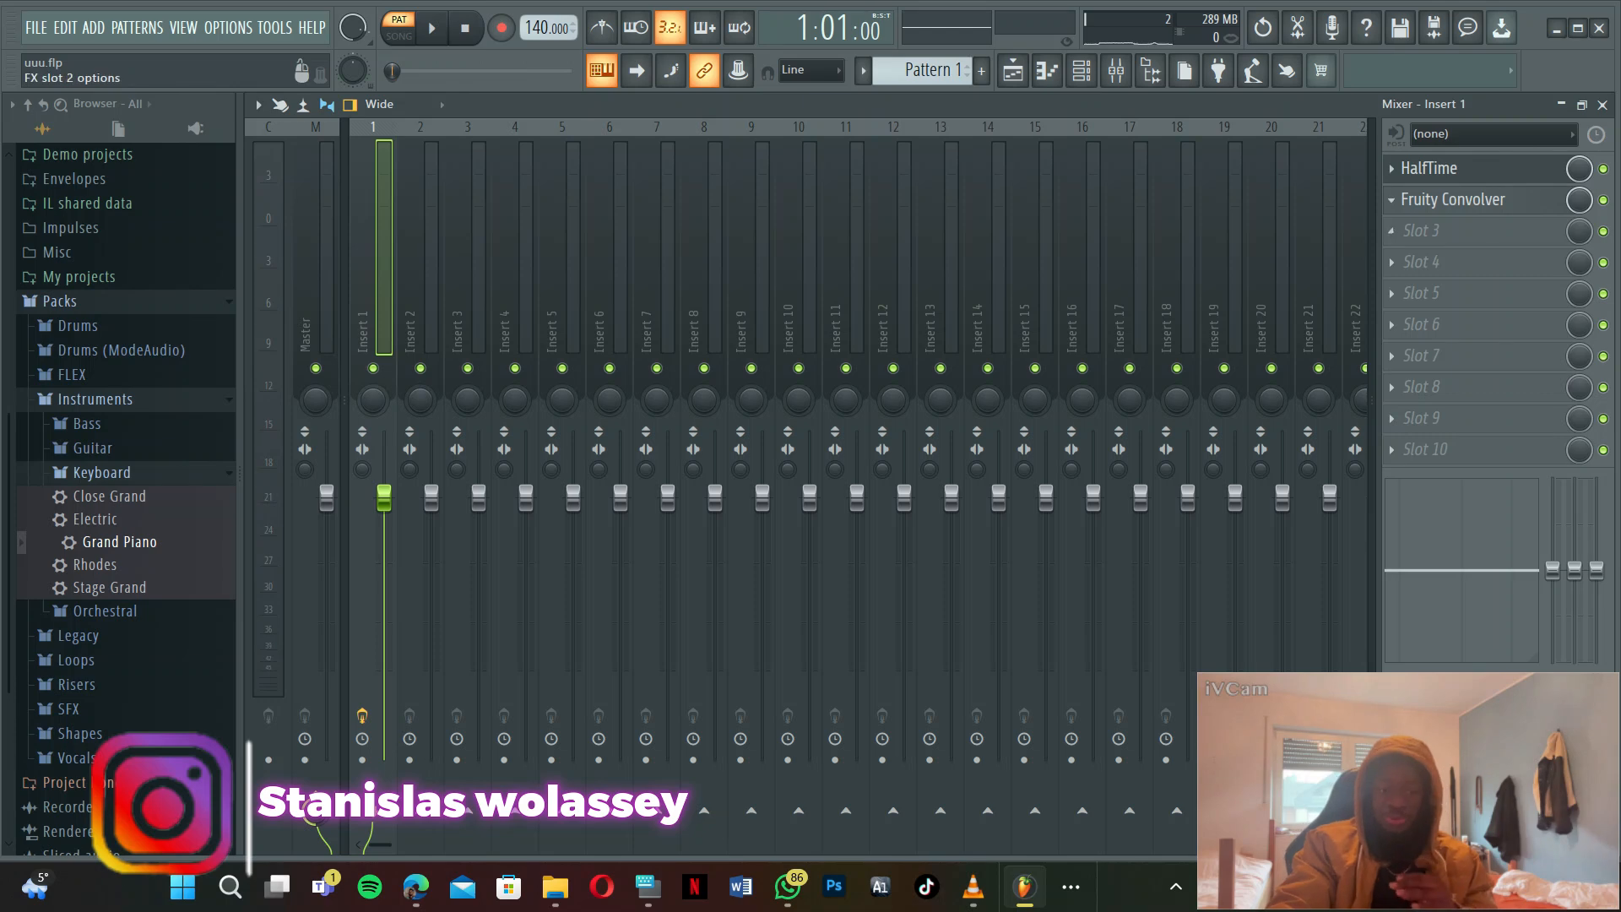
- Load Fruity Flangus in the third effect slot of Insert 1, lower its wet level, and play back the pattern
{"action": "left_click", "coordinate": [1391, 232]}
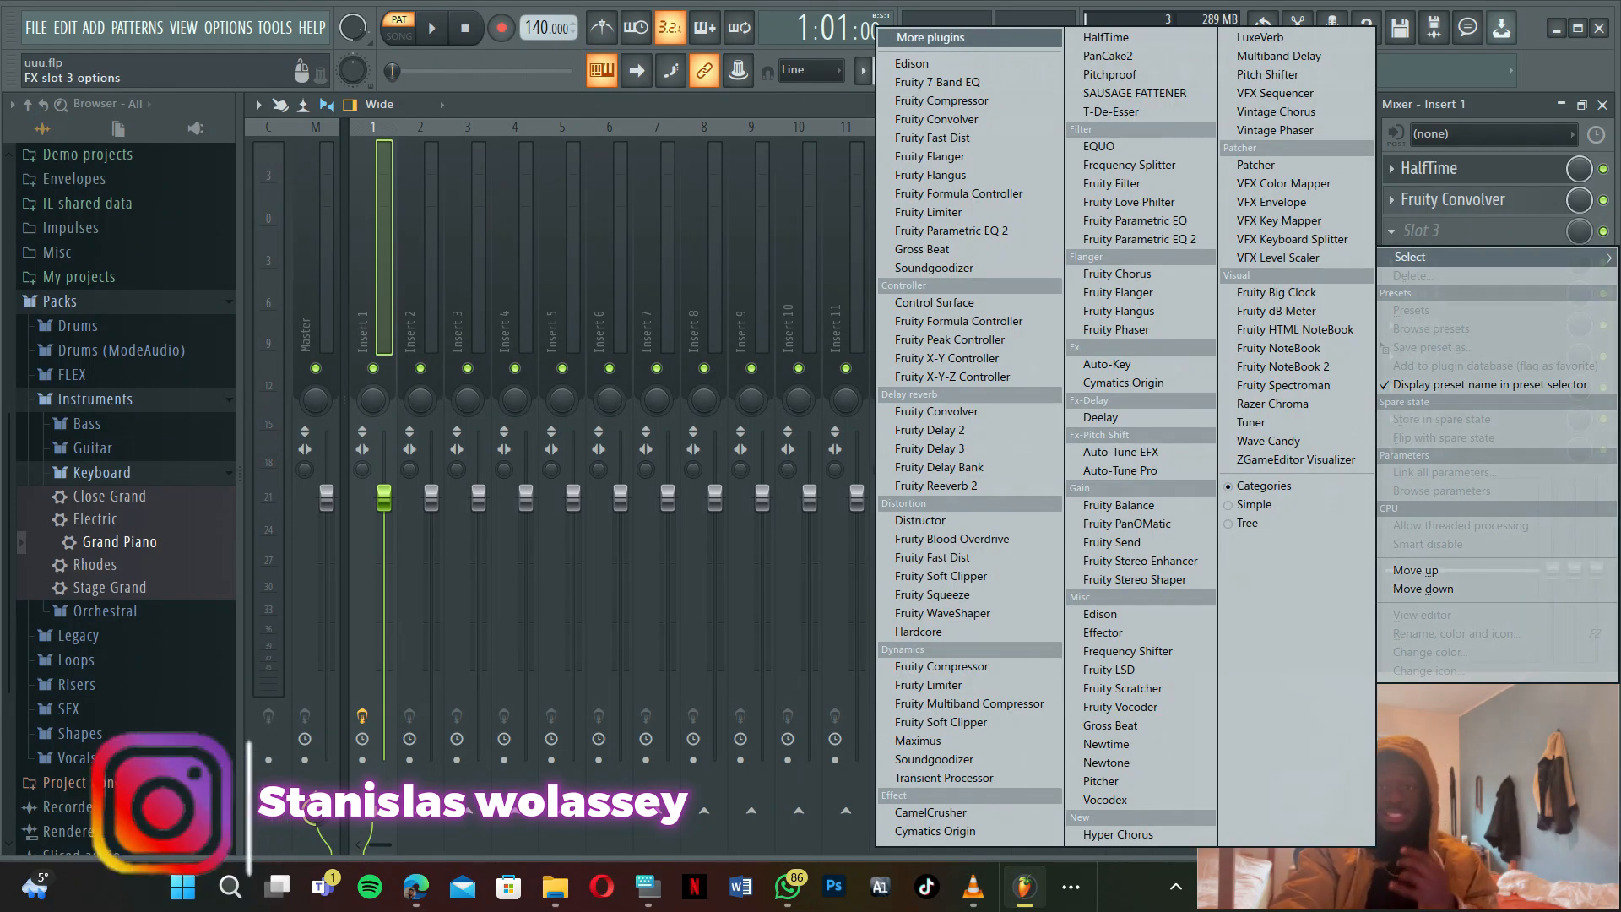
{"action": "left_click", "coordinate": [934, 38]}
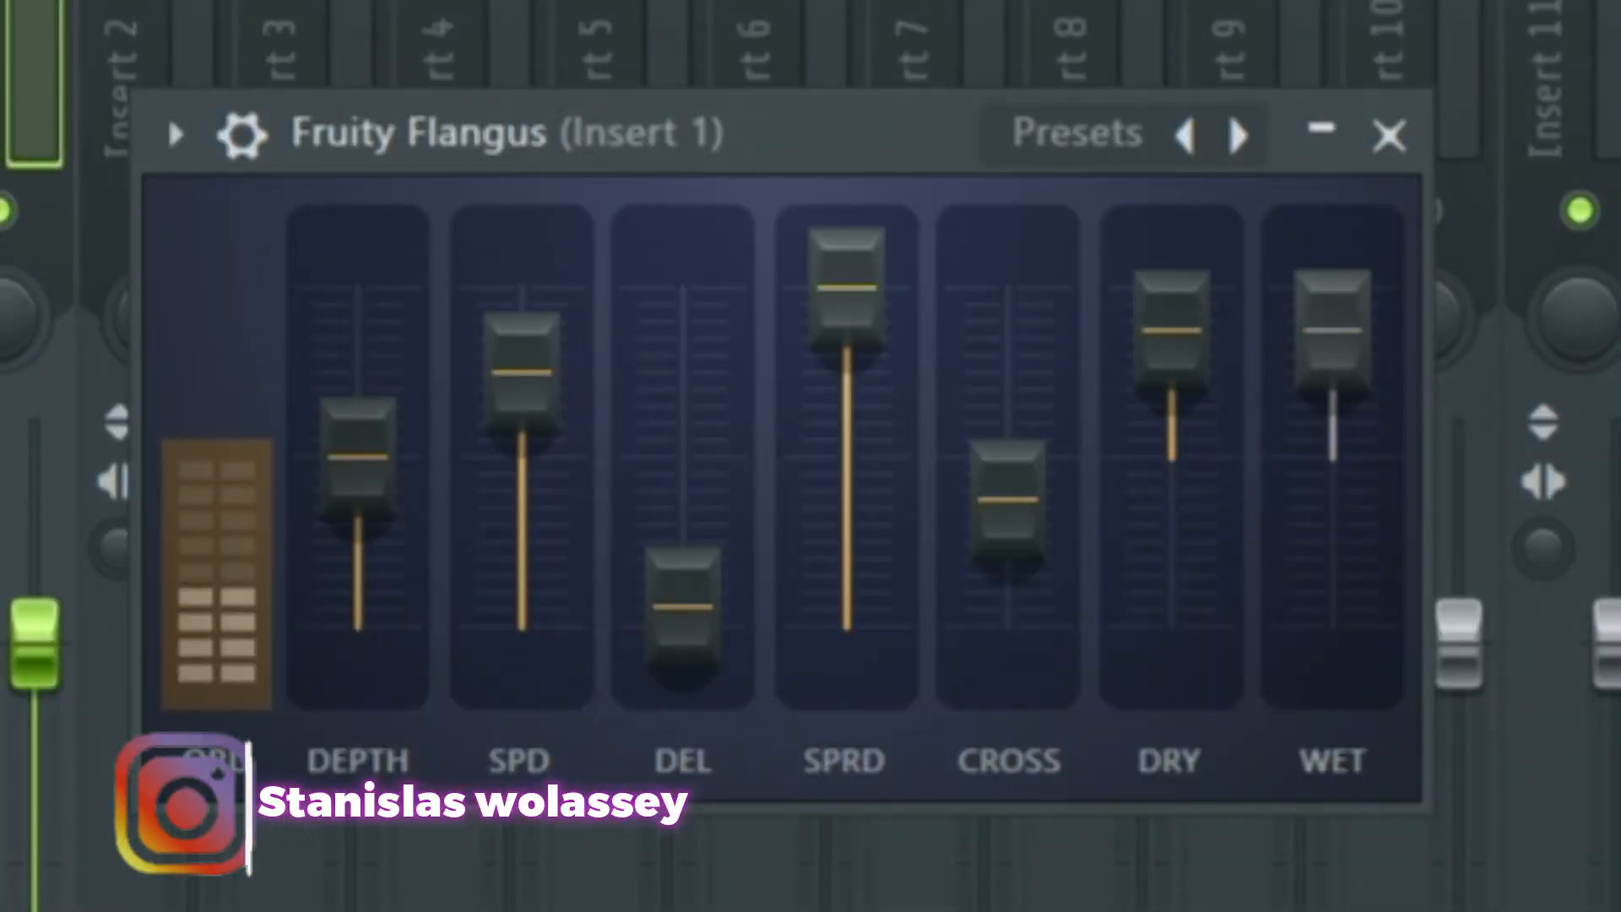
{"action": "left_click_drag", "start_coordinate": [1333, 330], "coordinate": [1332, 373]}
{"action": "key", "text": "space"}
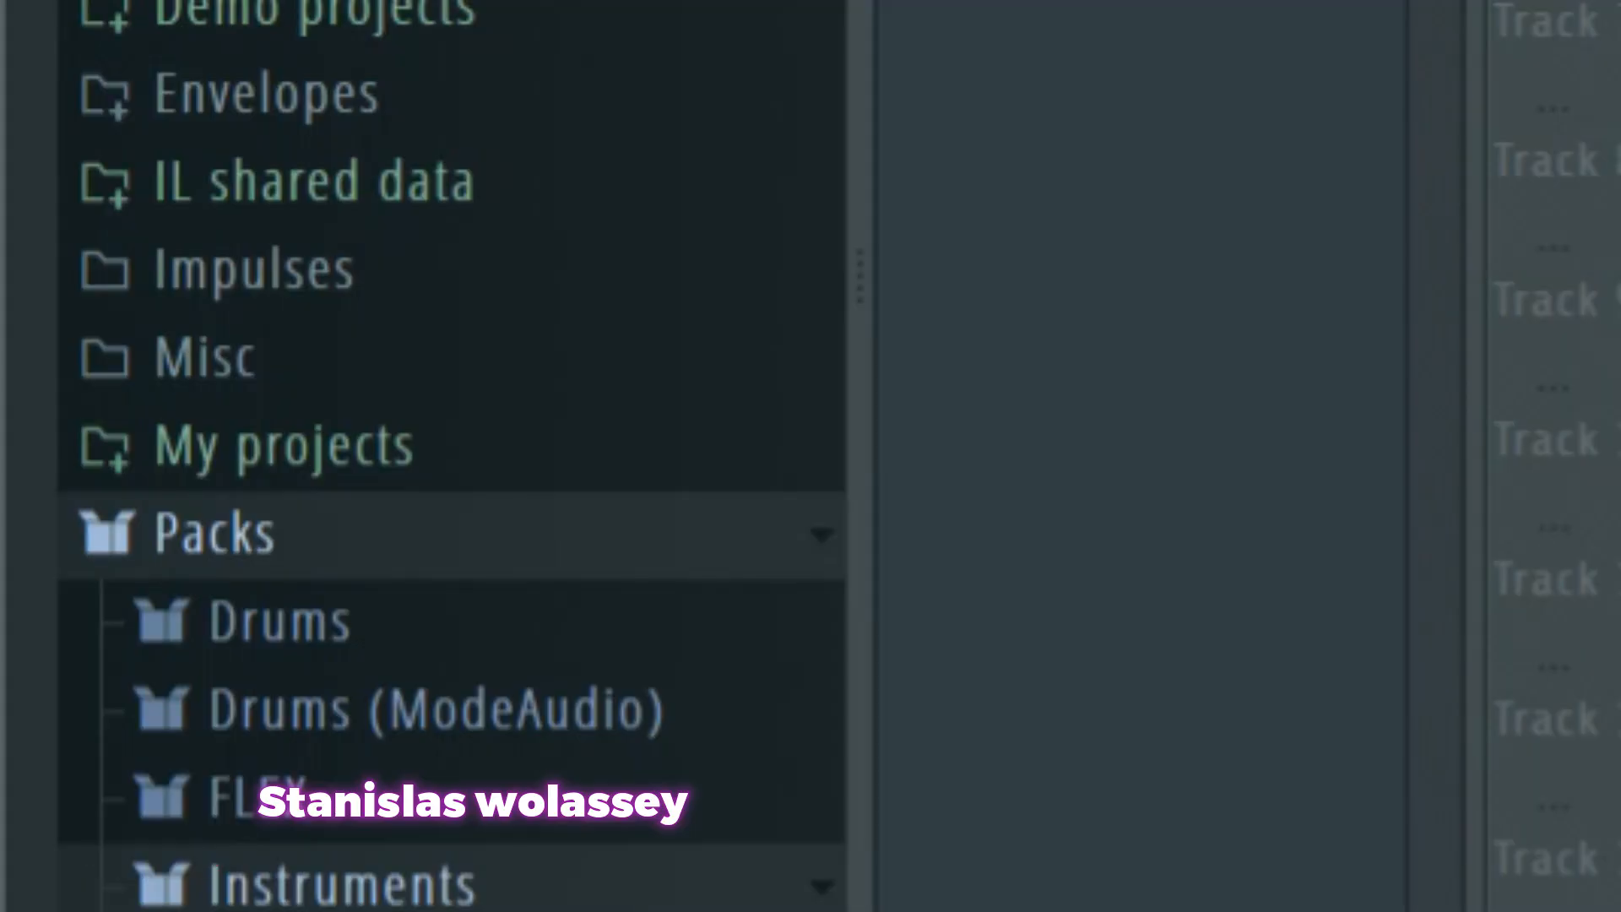
- Expand the Orchestral instruments in the browser and add Strings Solo as a new instrument in the channel rack
{"action": "scroll", "coordinate": [452, 456], "scroll_direction": "down", "scroll_amount": 4}
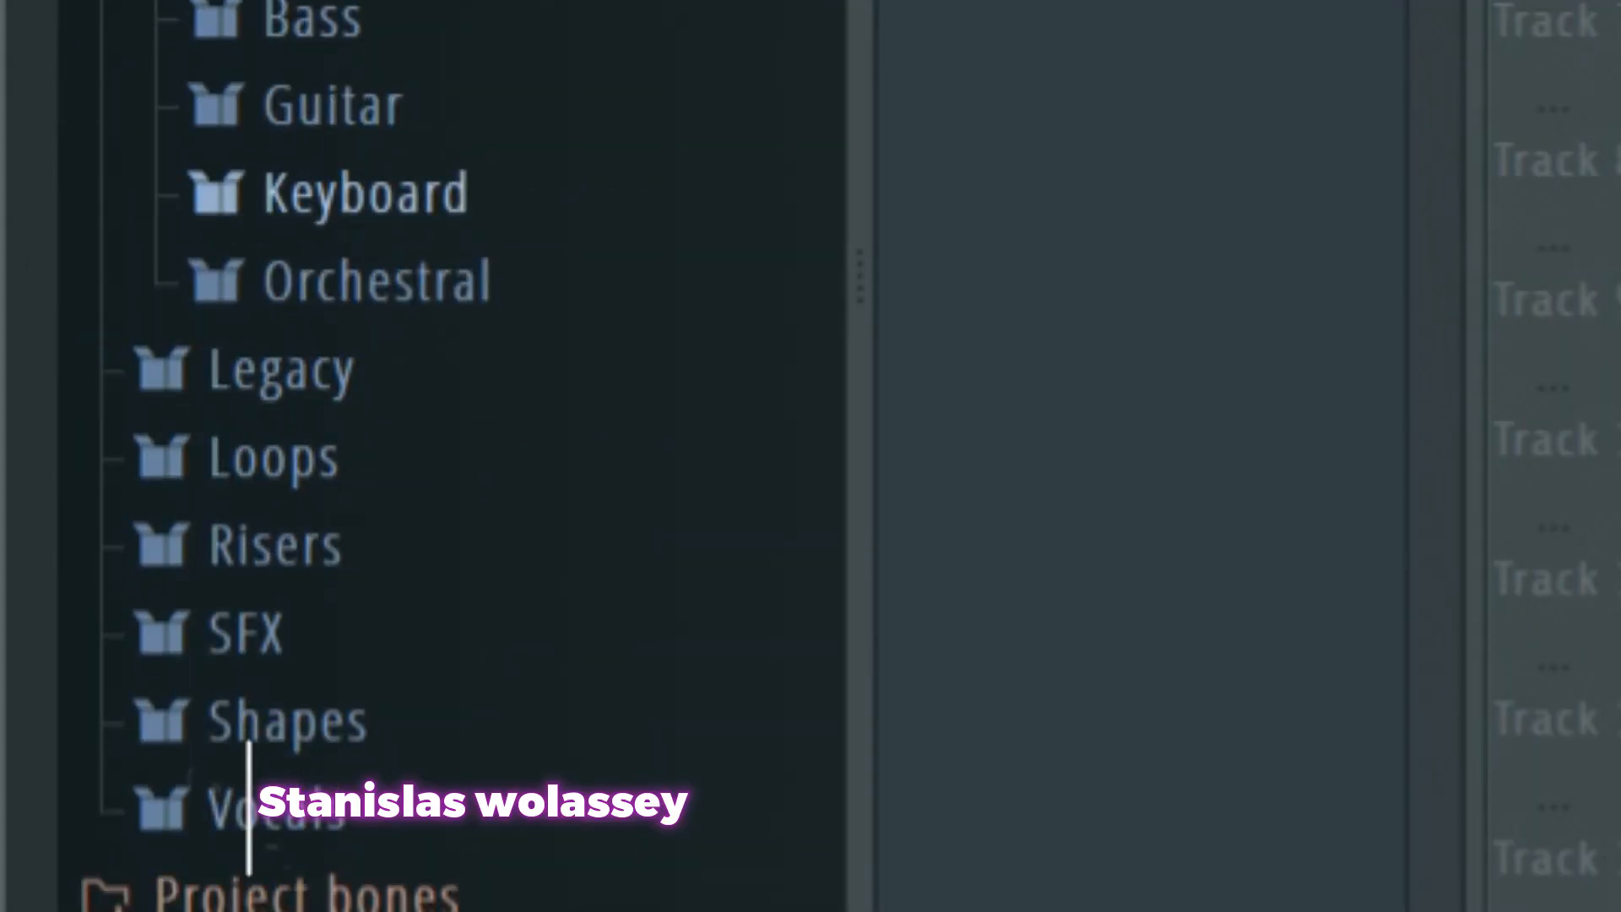
{"action": "left_click", "coordinate": [379, 283]}
{"action": "scroll", "coordinate": [378, 253], "scroll_direction": "down", "scroll_amount": 3}
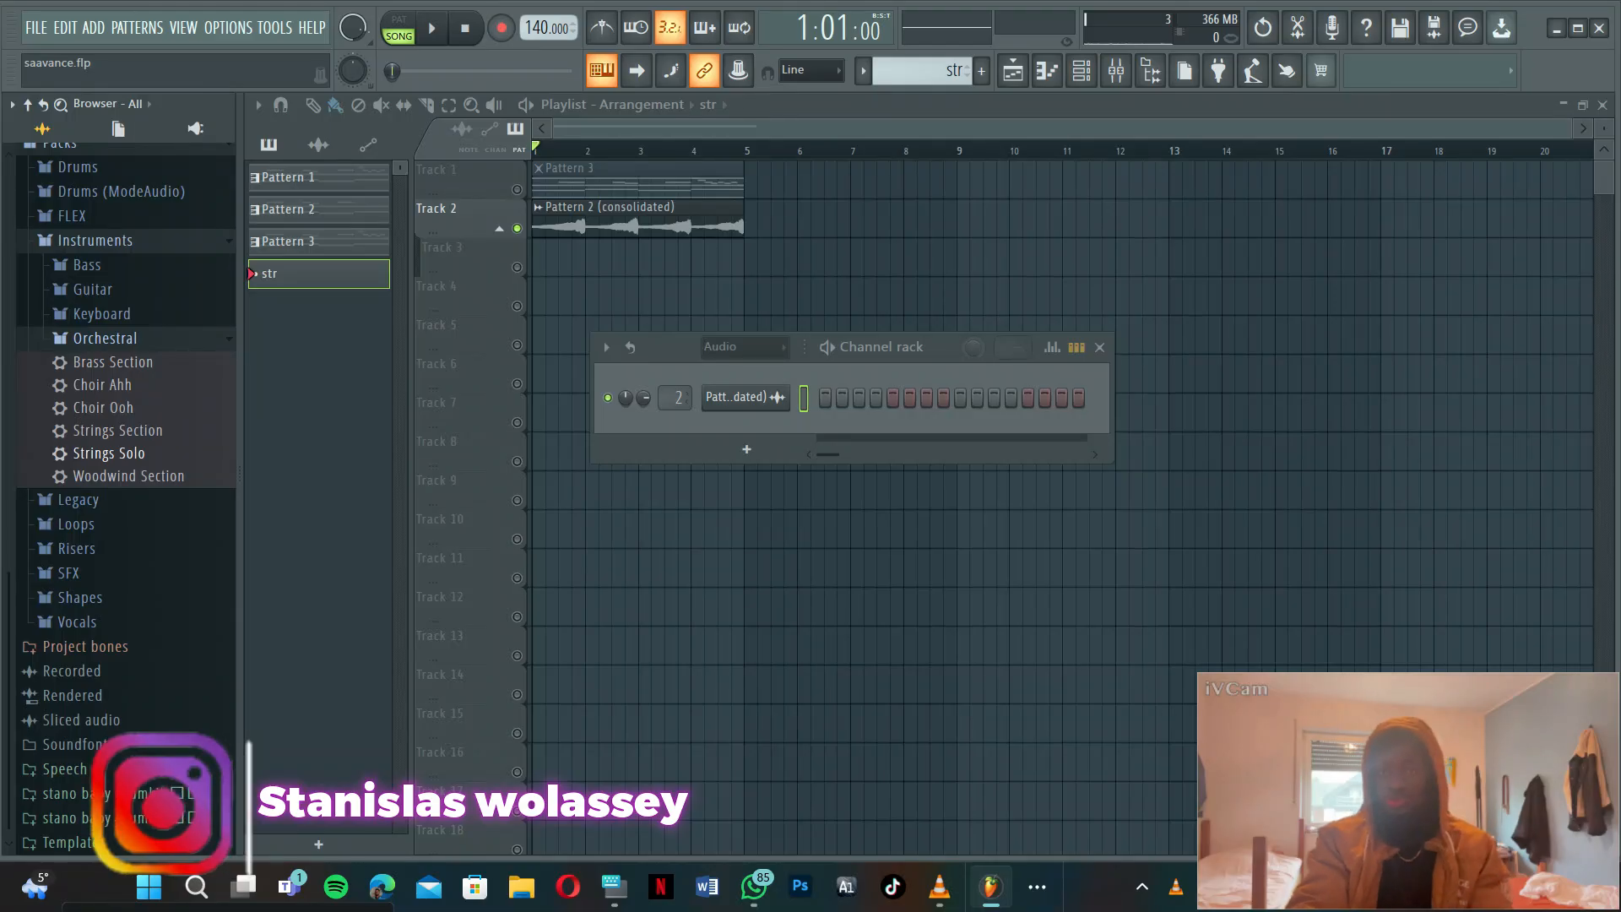
{"action": "left_click_drag", "start_coordinate": [108, 454], "coordinate": [507, 508]}
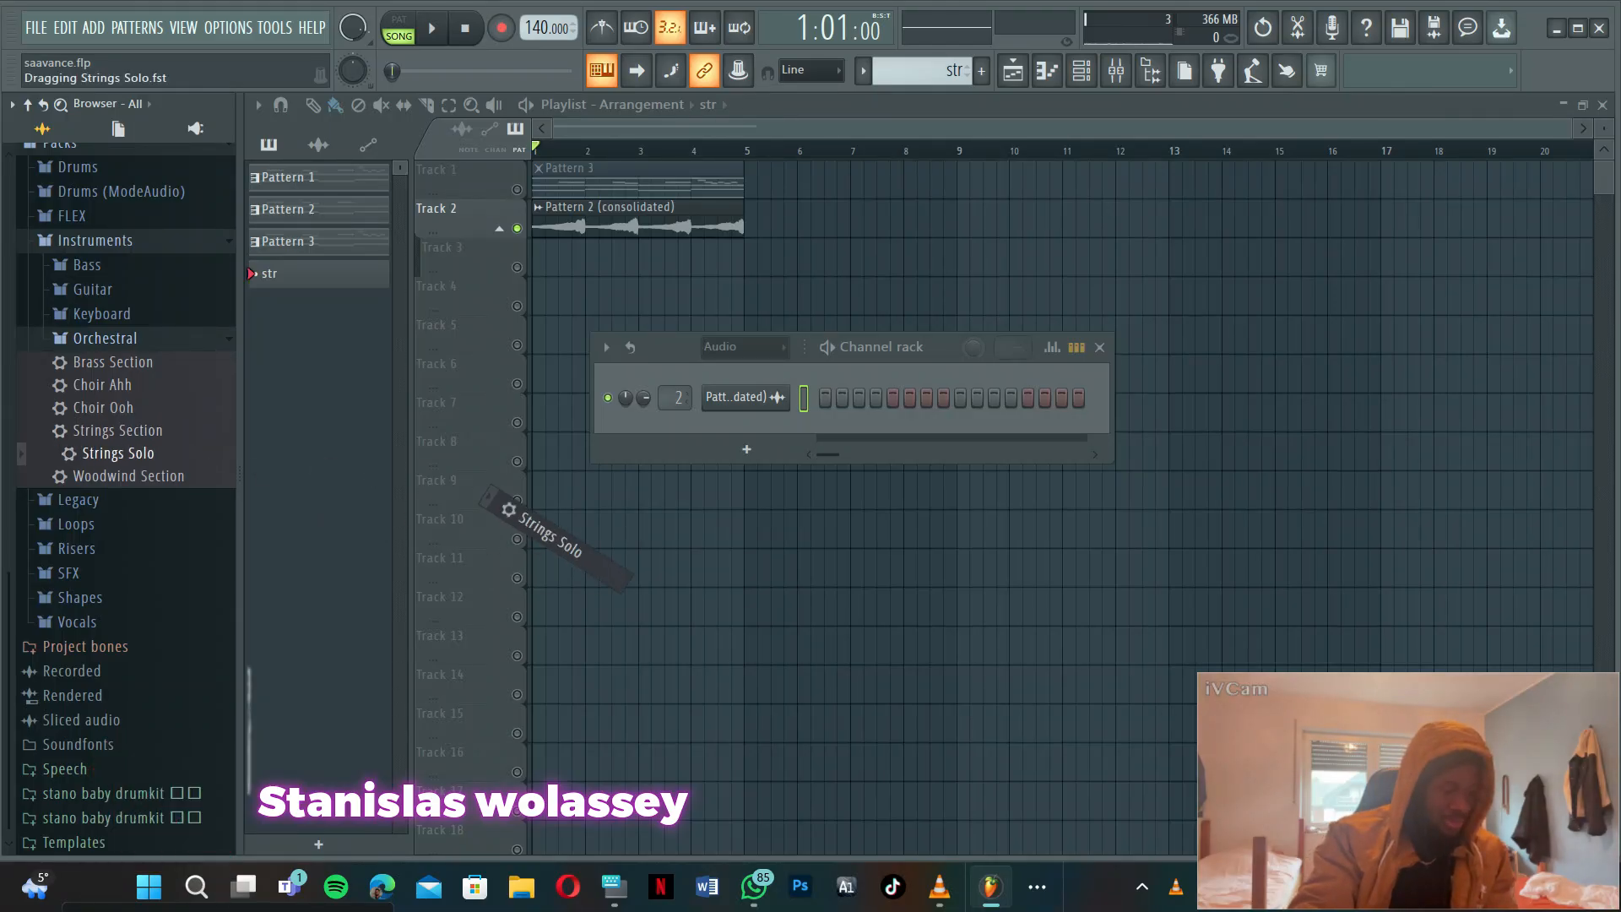
{"action": "left_click_drag", "start_coordinate": [714, 499], "coordinate": [718, 497]}
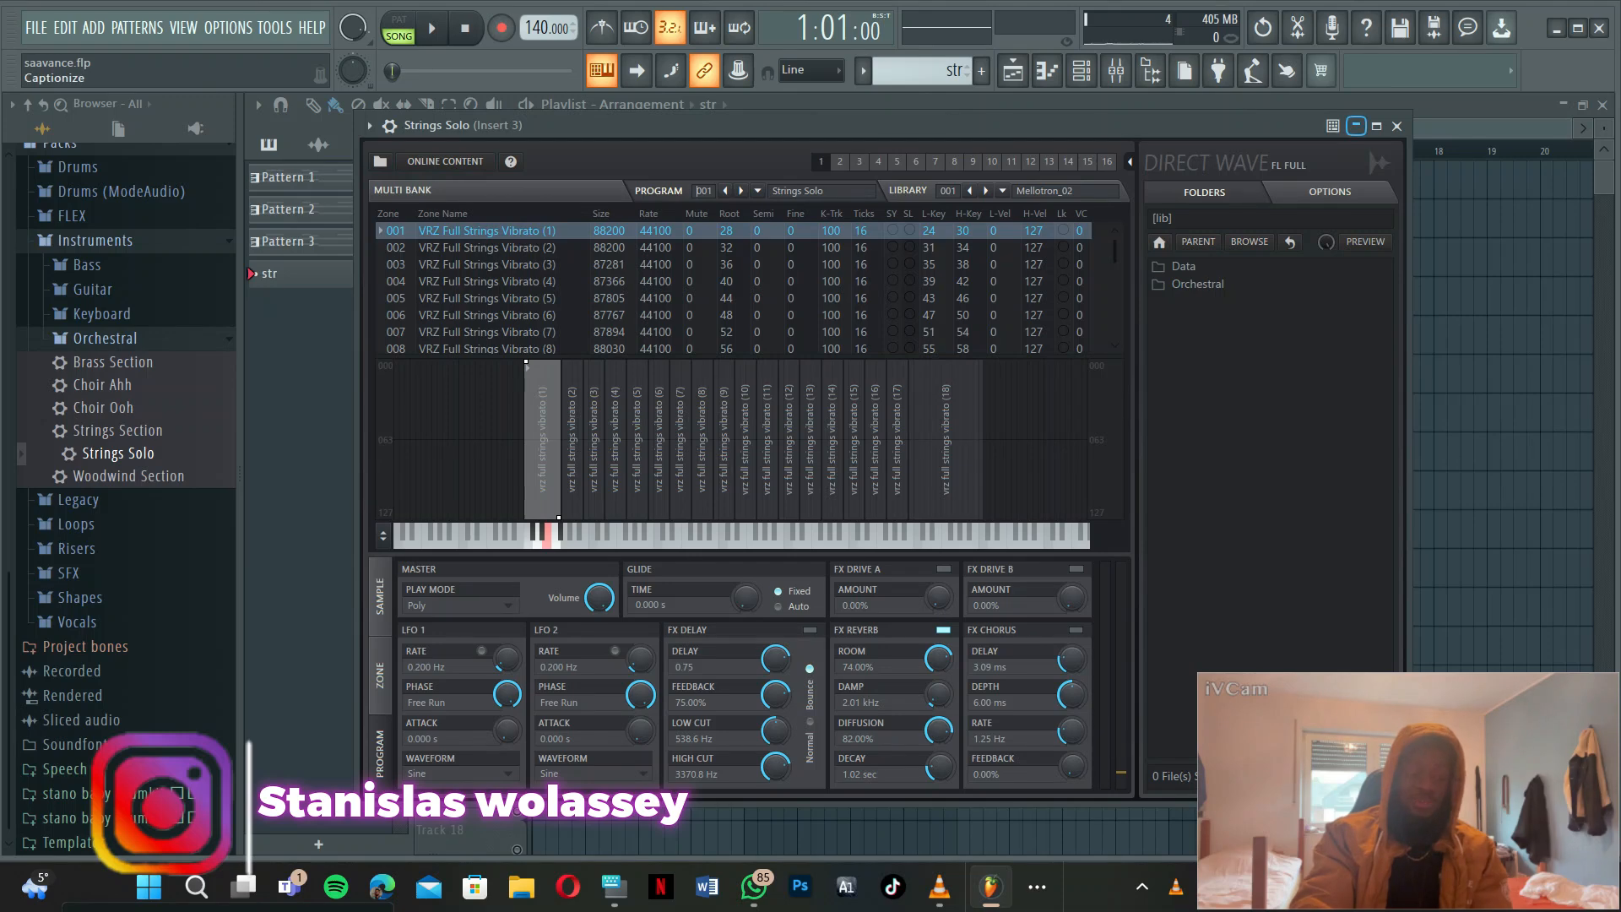
{"action": "left_click", "coordinate": [380, 676]}
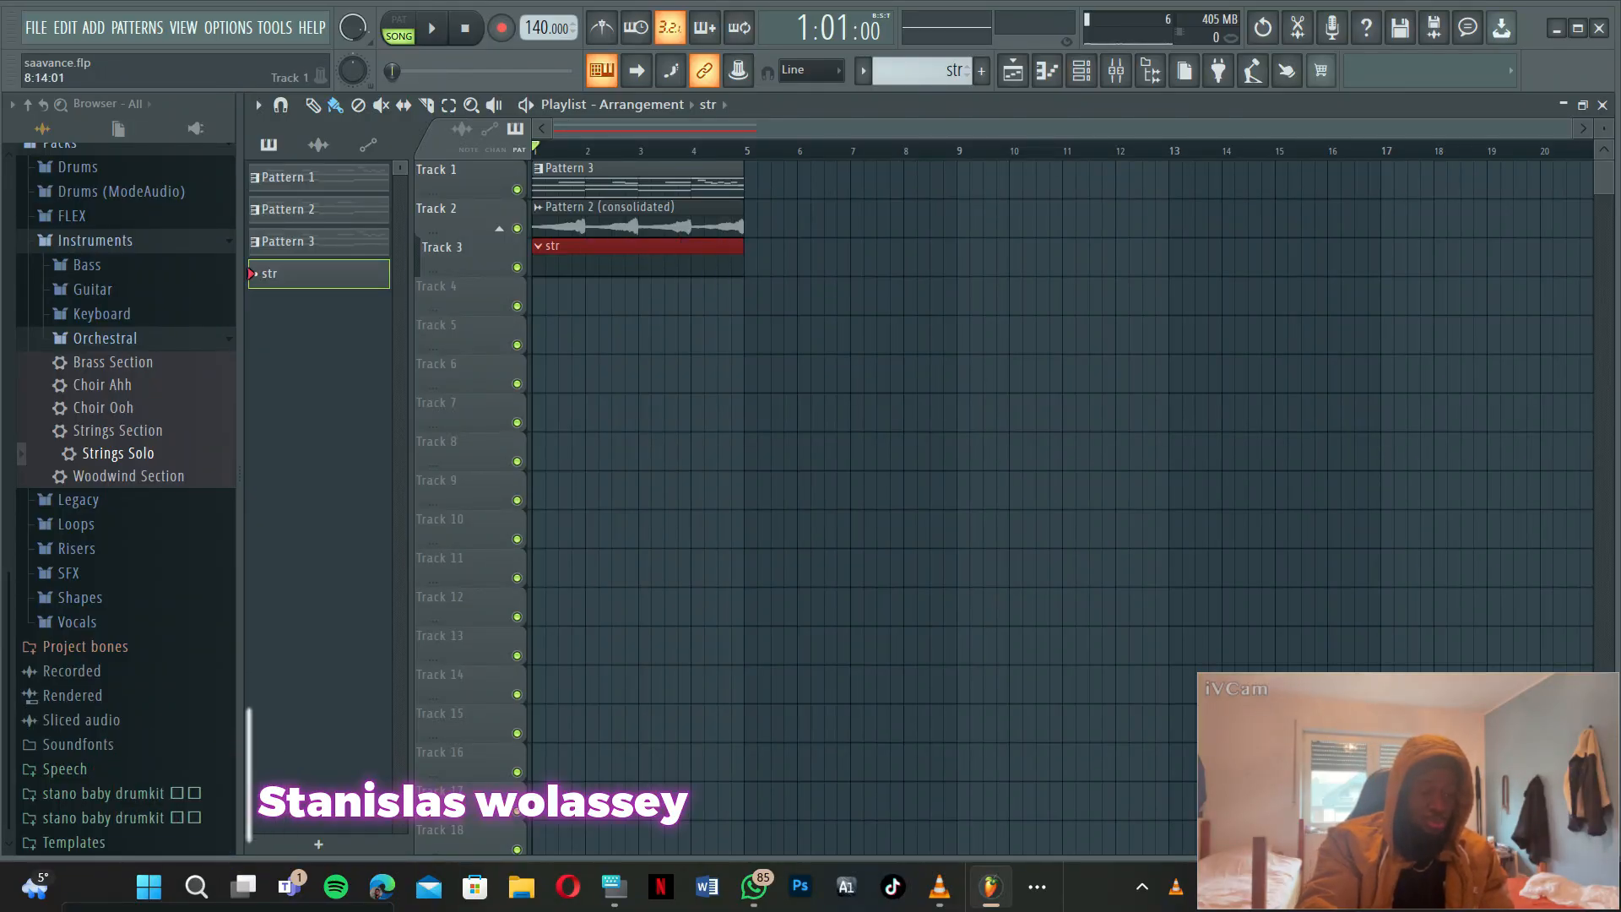
- Duplicate the five-note Strings Solo melody so it repeats in bars 5 to 8, and play it back
{"action": "key", "text": "F7"}
{"action": "key", "text": "space"}
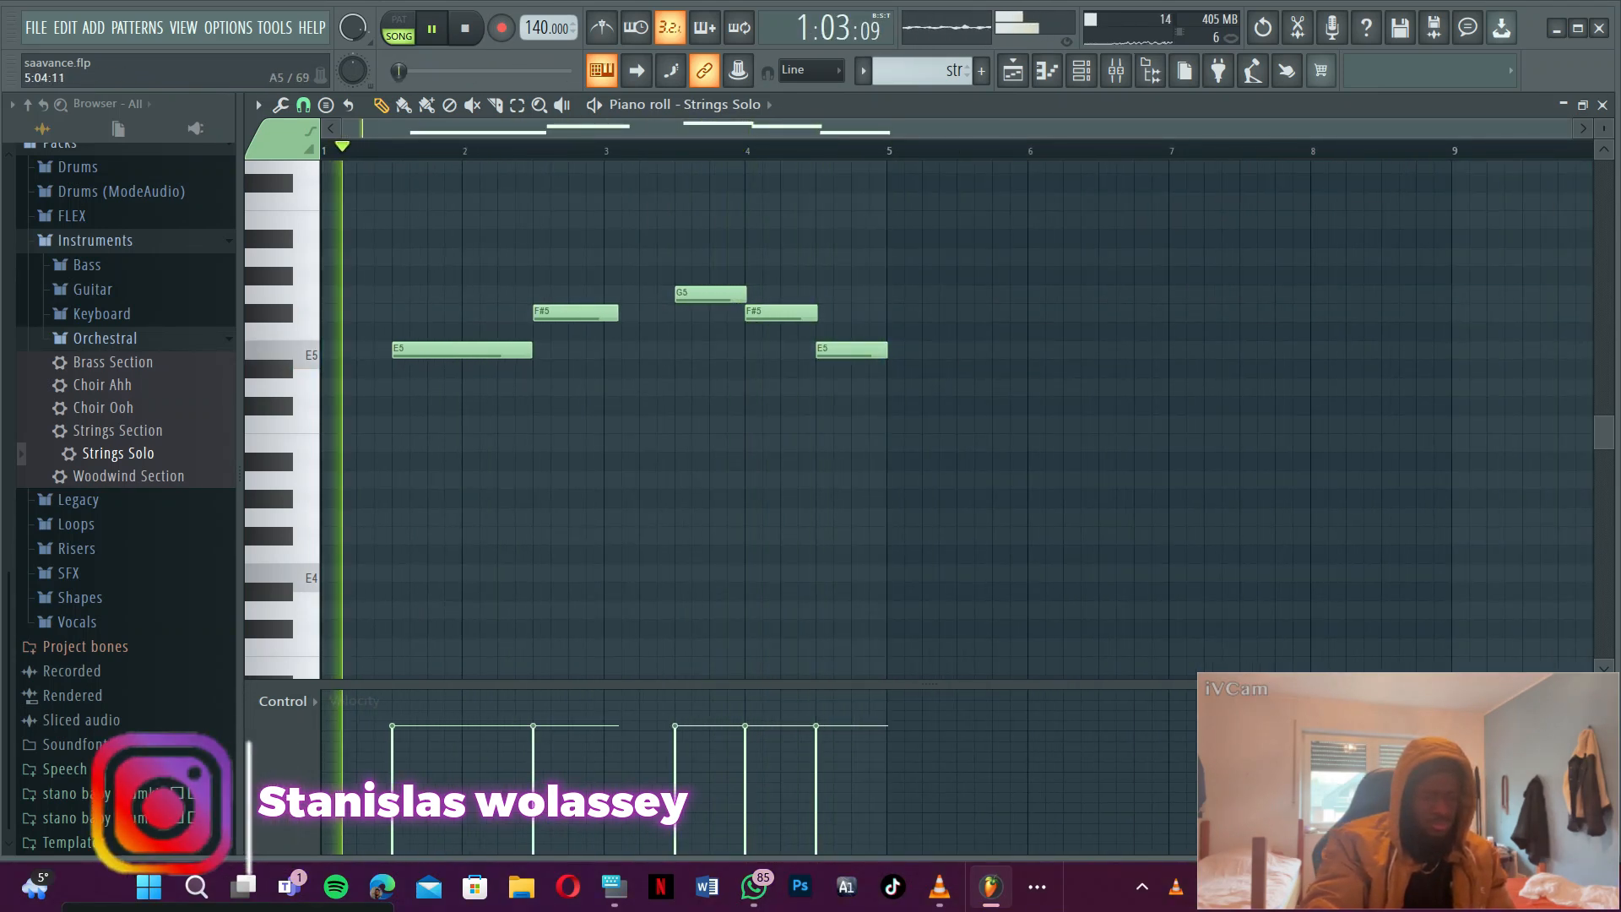
{"action": "key", "text": "space"}
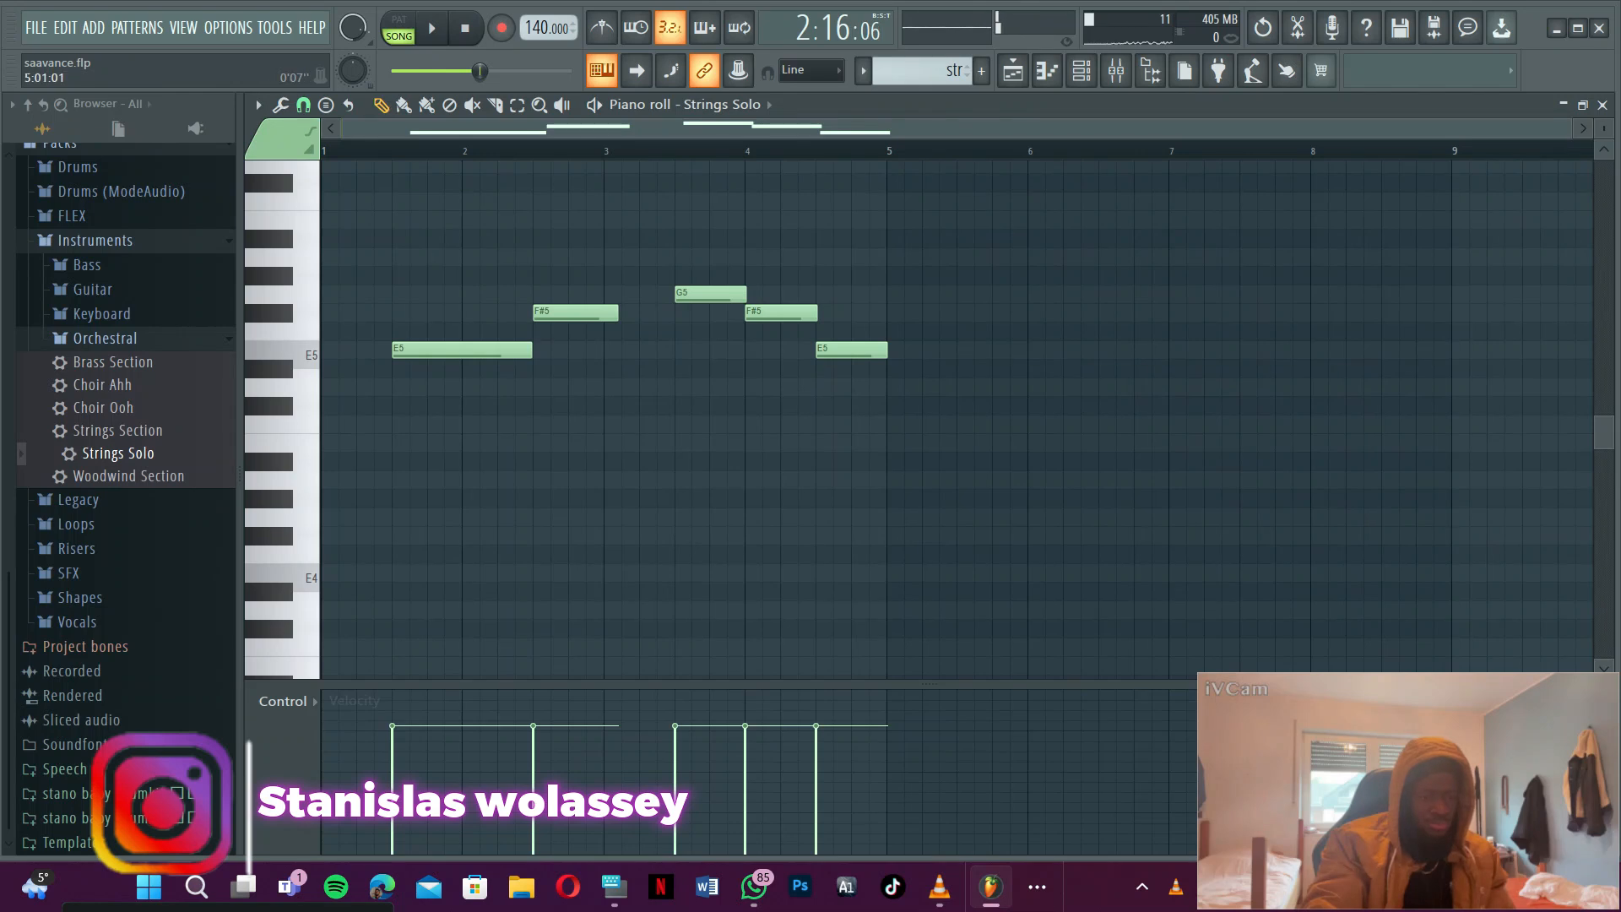
{"action": "key", "text": "ctrl+a"}
{"action": "key", "text": "ctrl+b"}
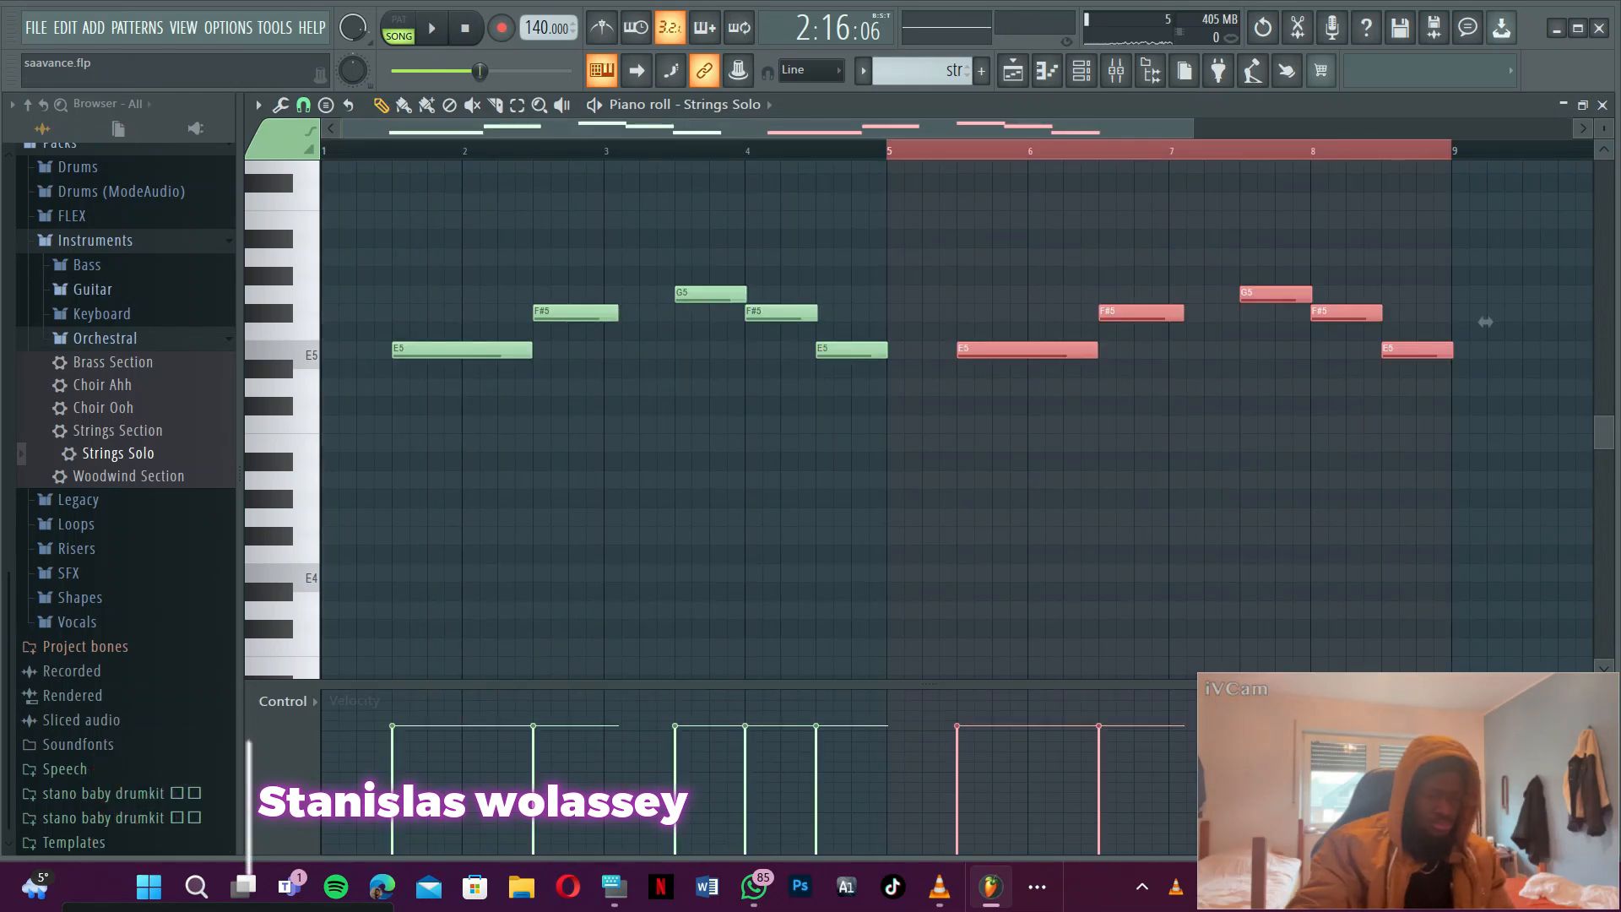
{"action": "scroll", "coordinate": [1485, 322], "scroll_direction": "down", "scroll_amount": 1}
{"action": "left_click", "coordinate": [1396, 201], "text": "ctrl"}
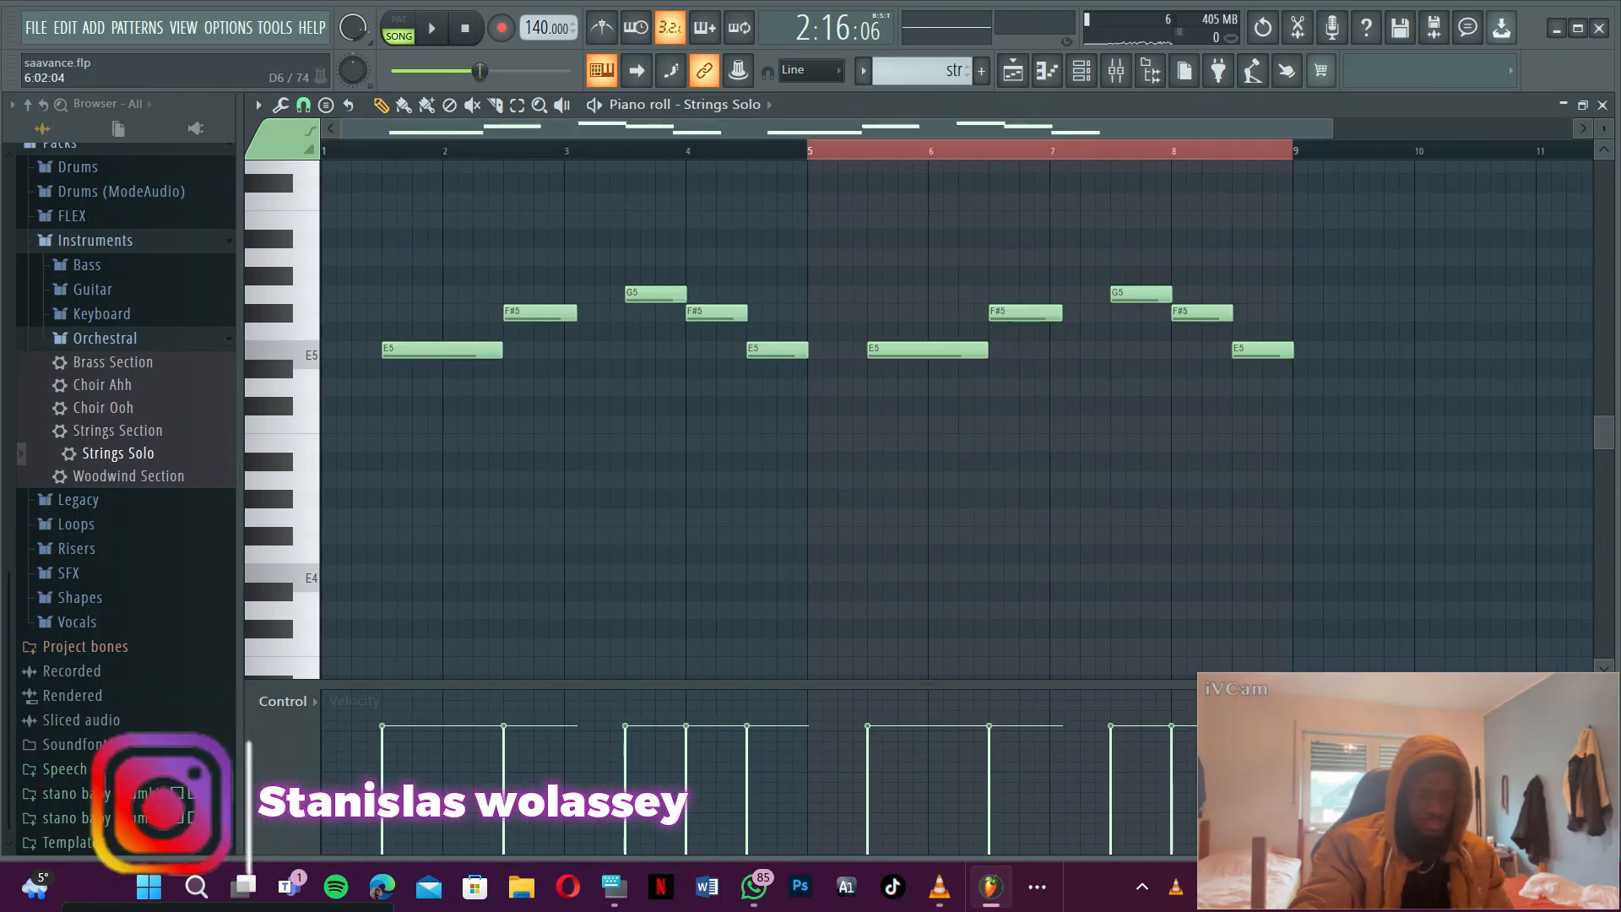
{"action": "key", "text": "space"}
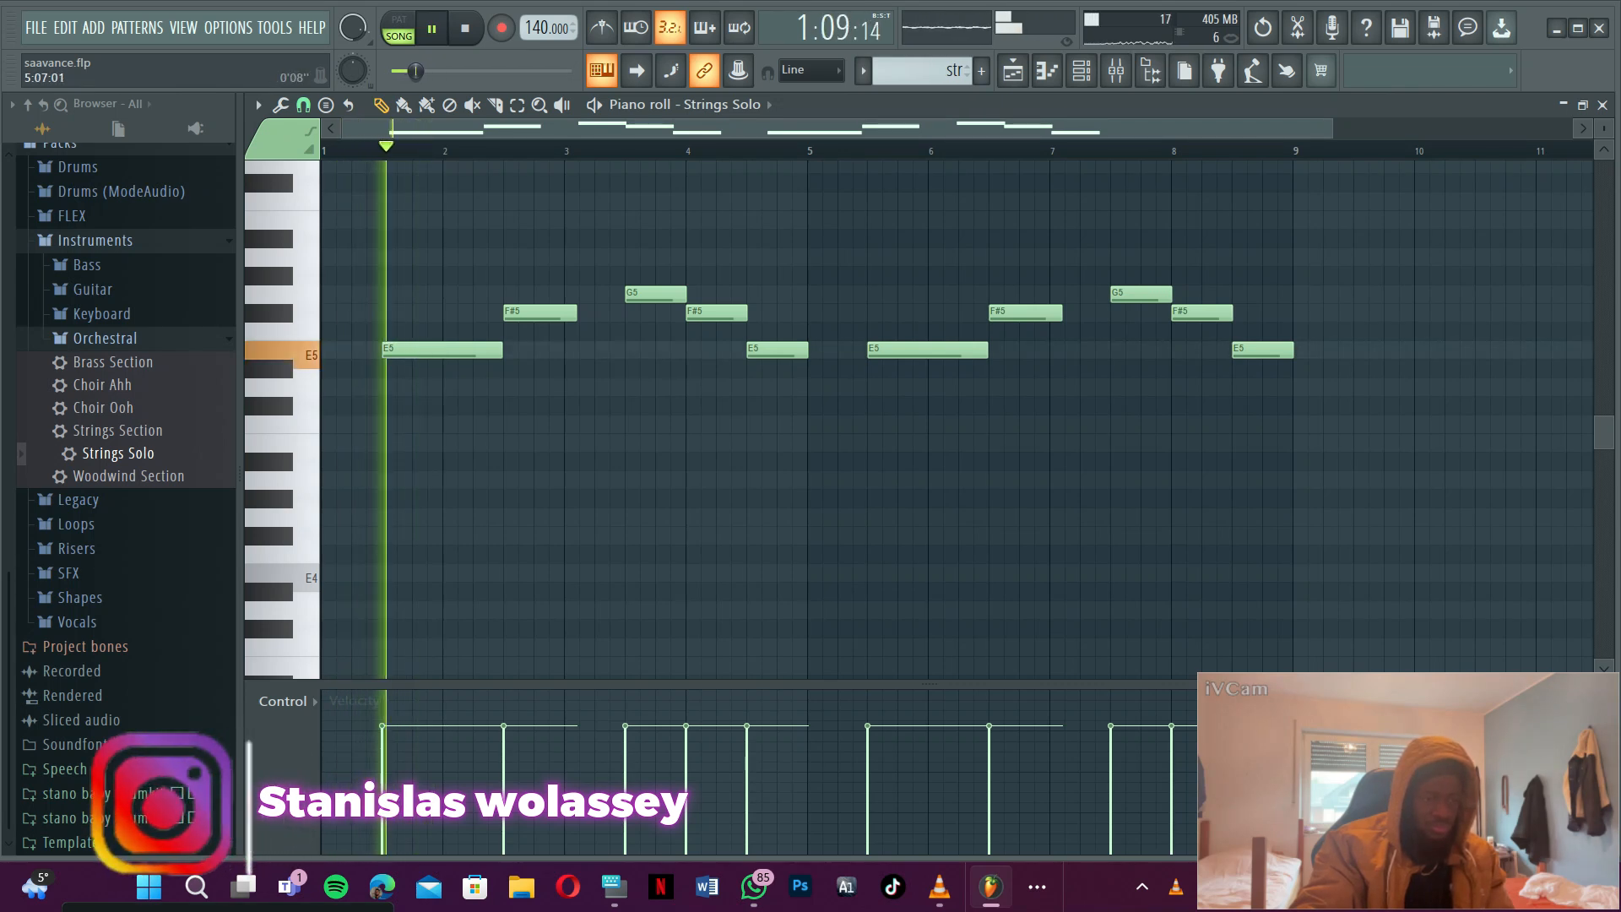
{"action": "key", "text": "space"}
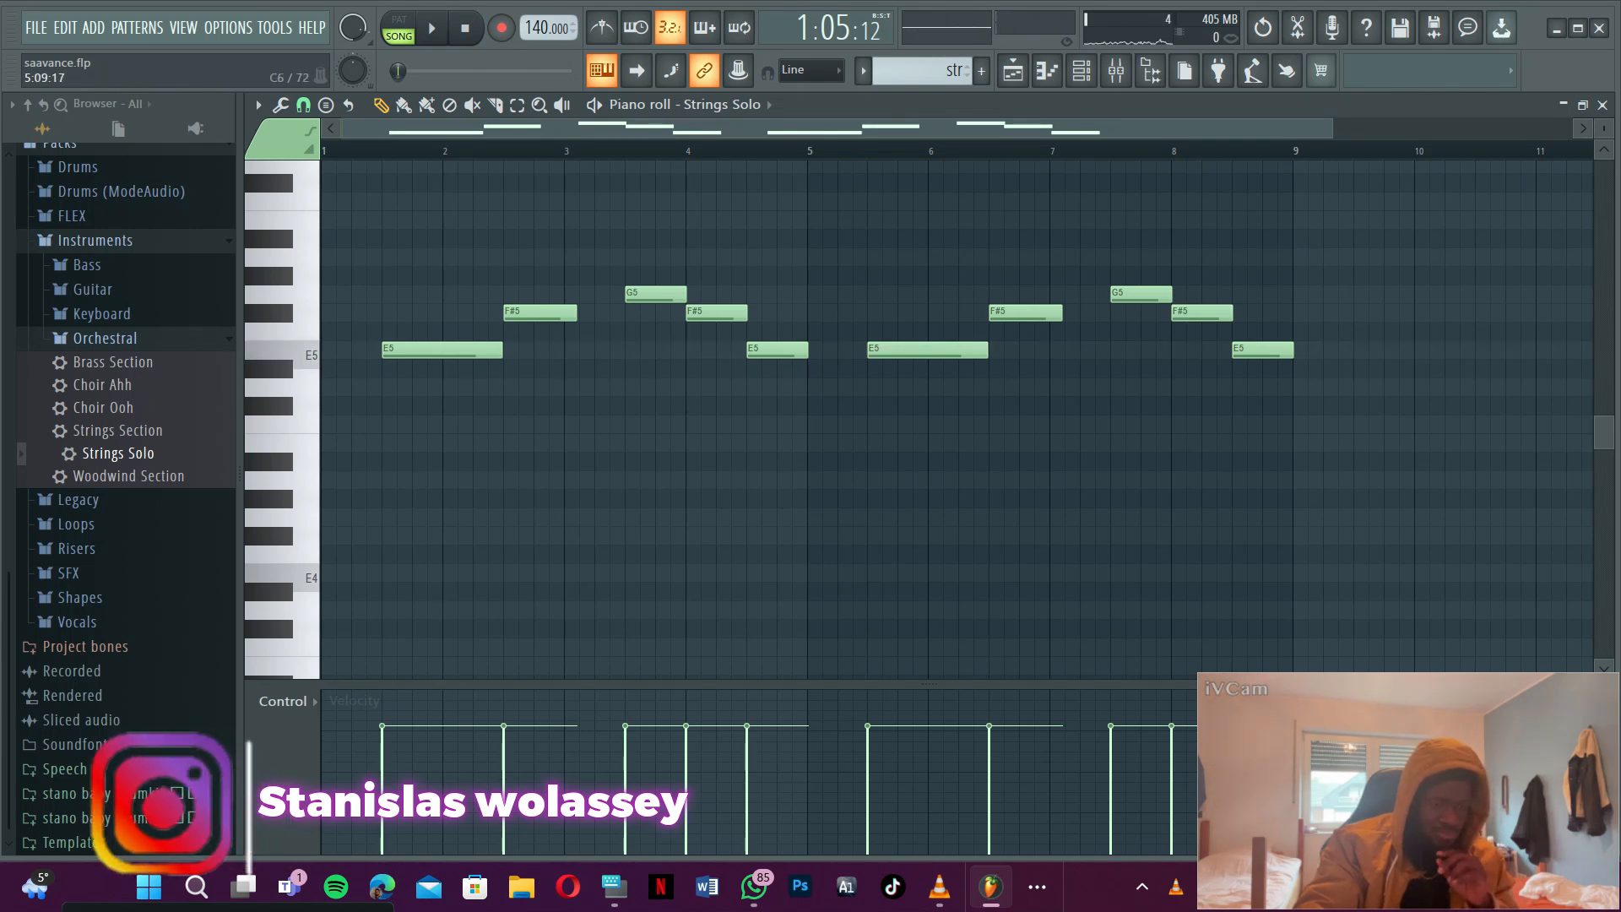
- Lower the last four notes of the repeated strings phrase to C5, C5, A4 and B4 while checking by playback, and close the piano roll
{"action": "key", "text": "space"}
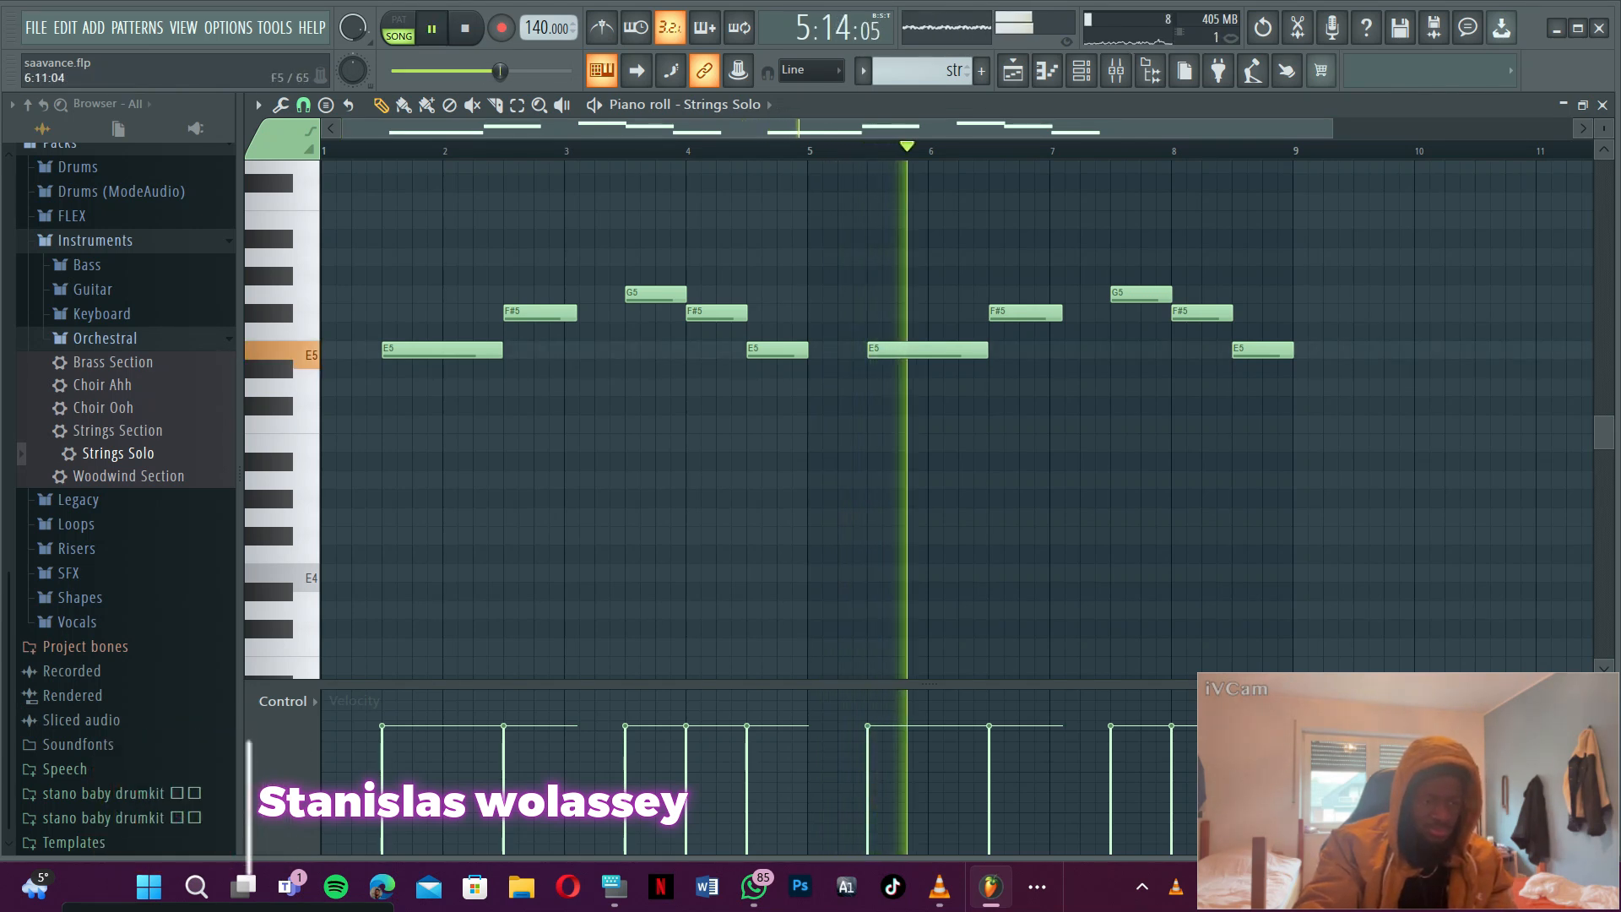
{"action": "key", "text": "space"}
{"action": "left_click_drag", "start_coordinate": [1008, 314], "coordinate": [1010, 426]}
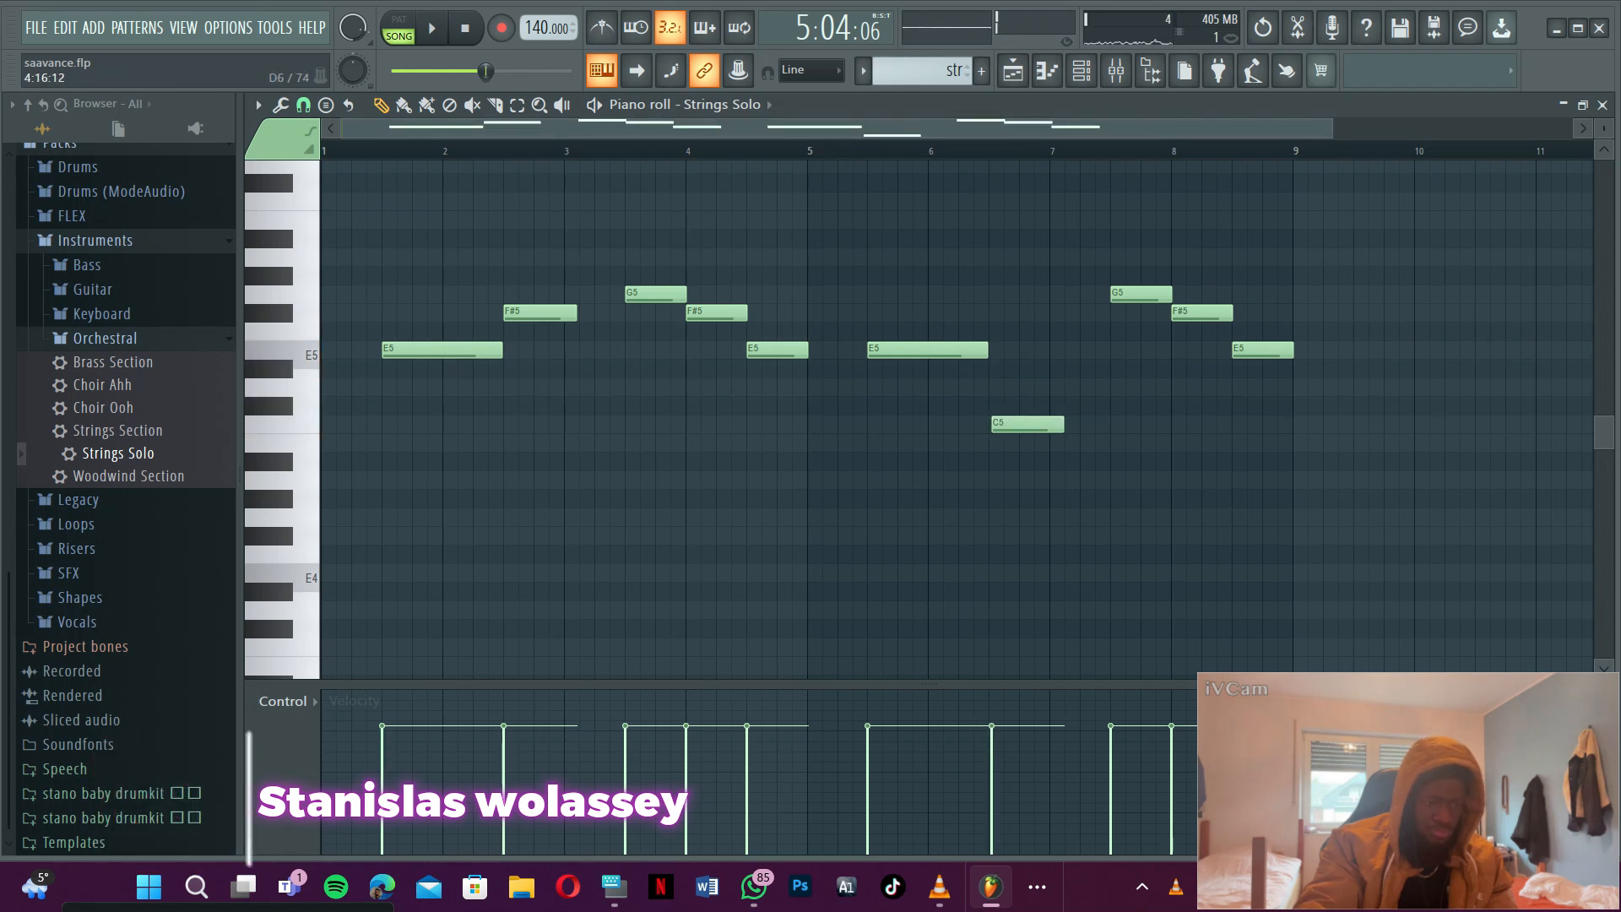
{"action": "key", "text": "space"}
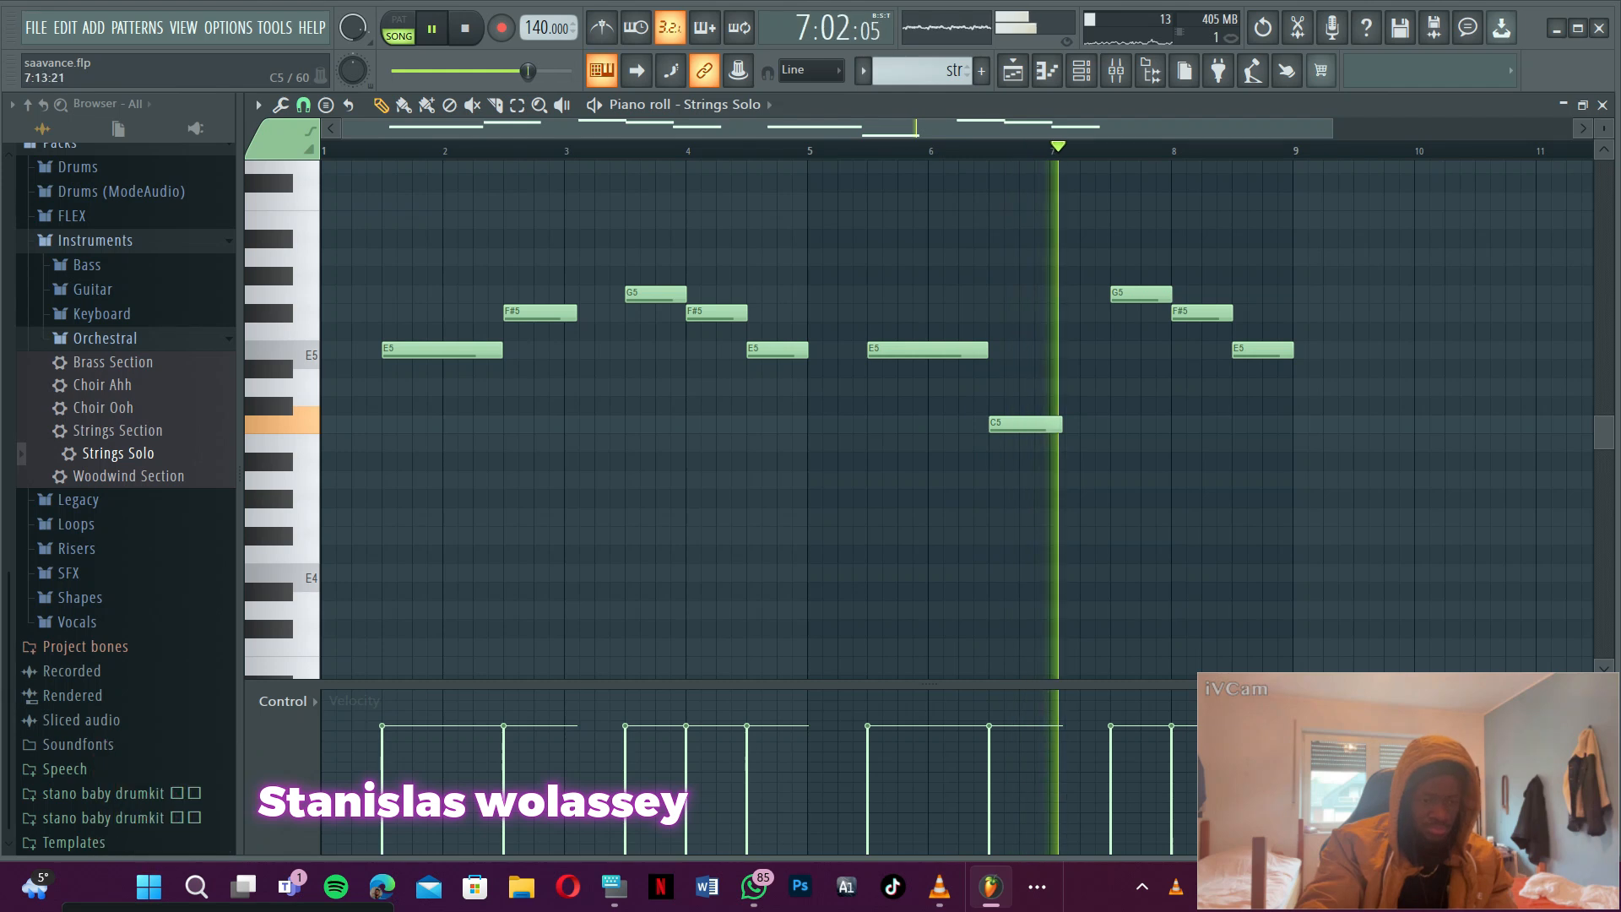
{"action": "key", "text": "space"}
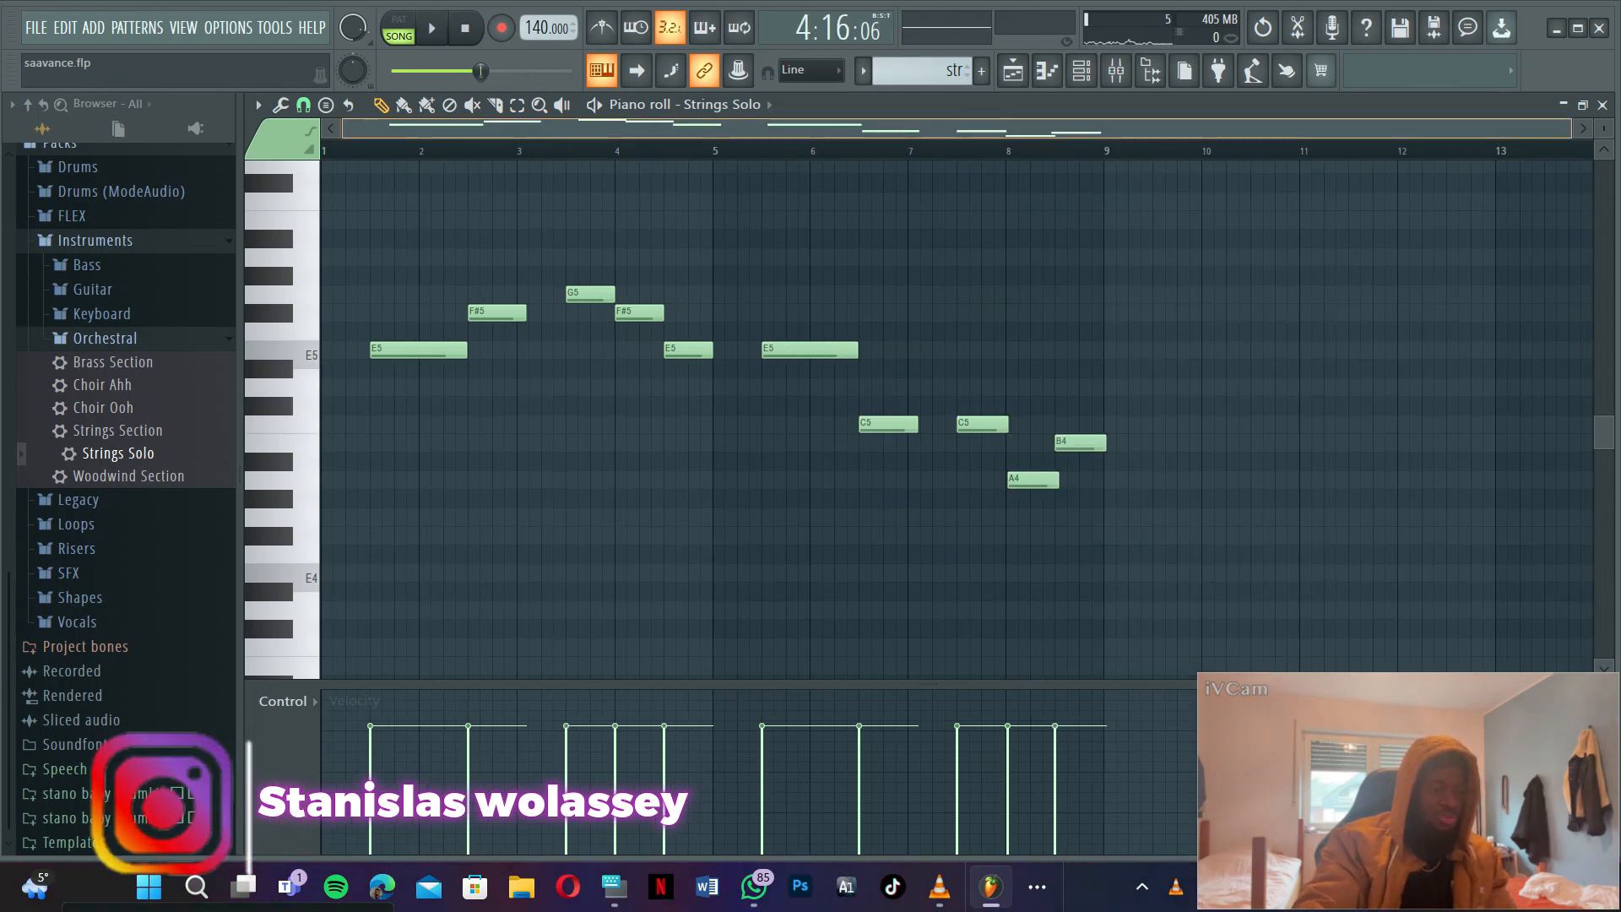
{"action": "key", "text": "space"}
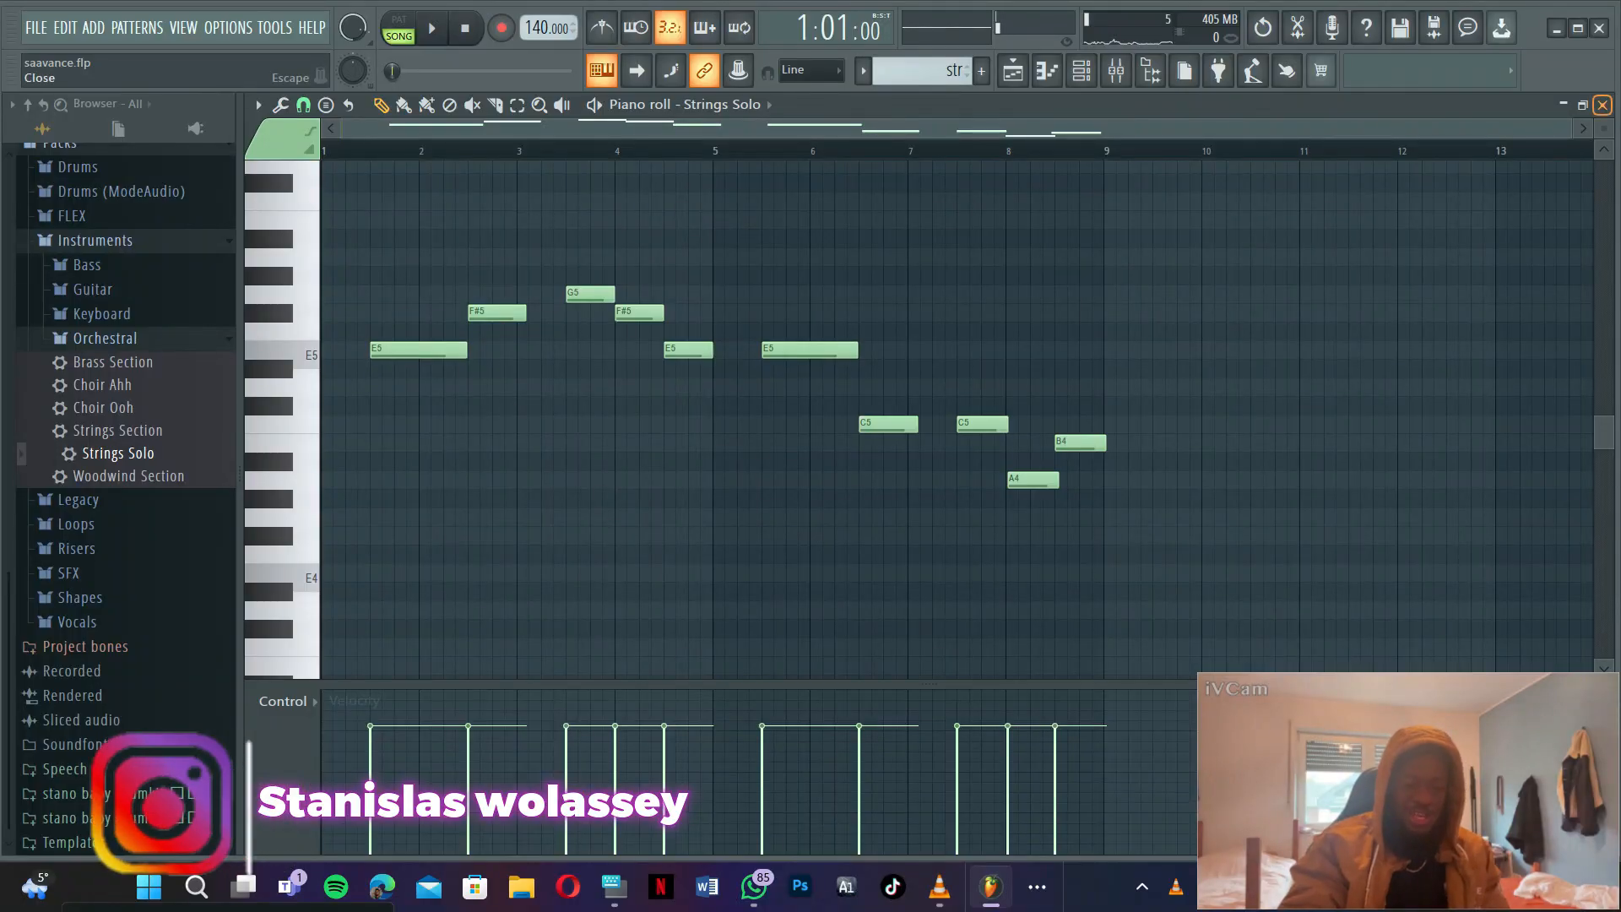
{"action": "left_click", "coordinate": [1602, 105]}
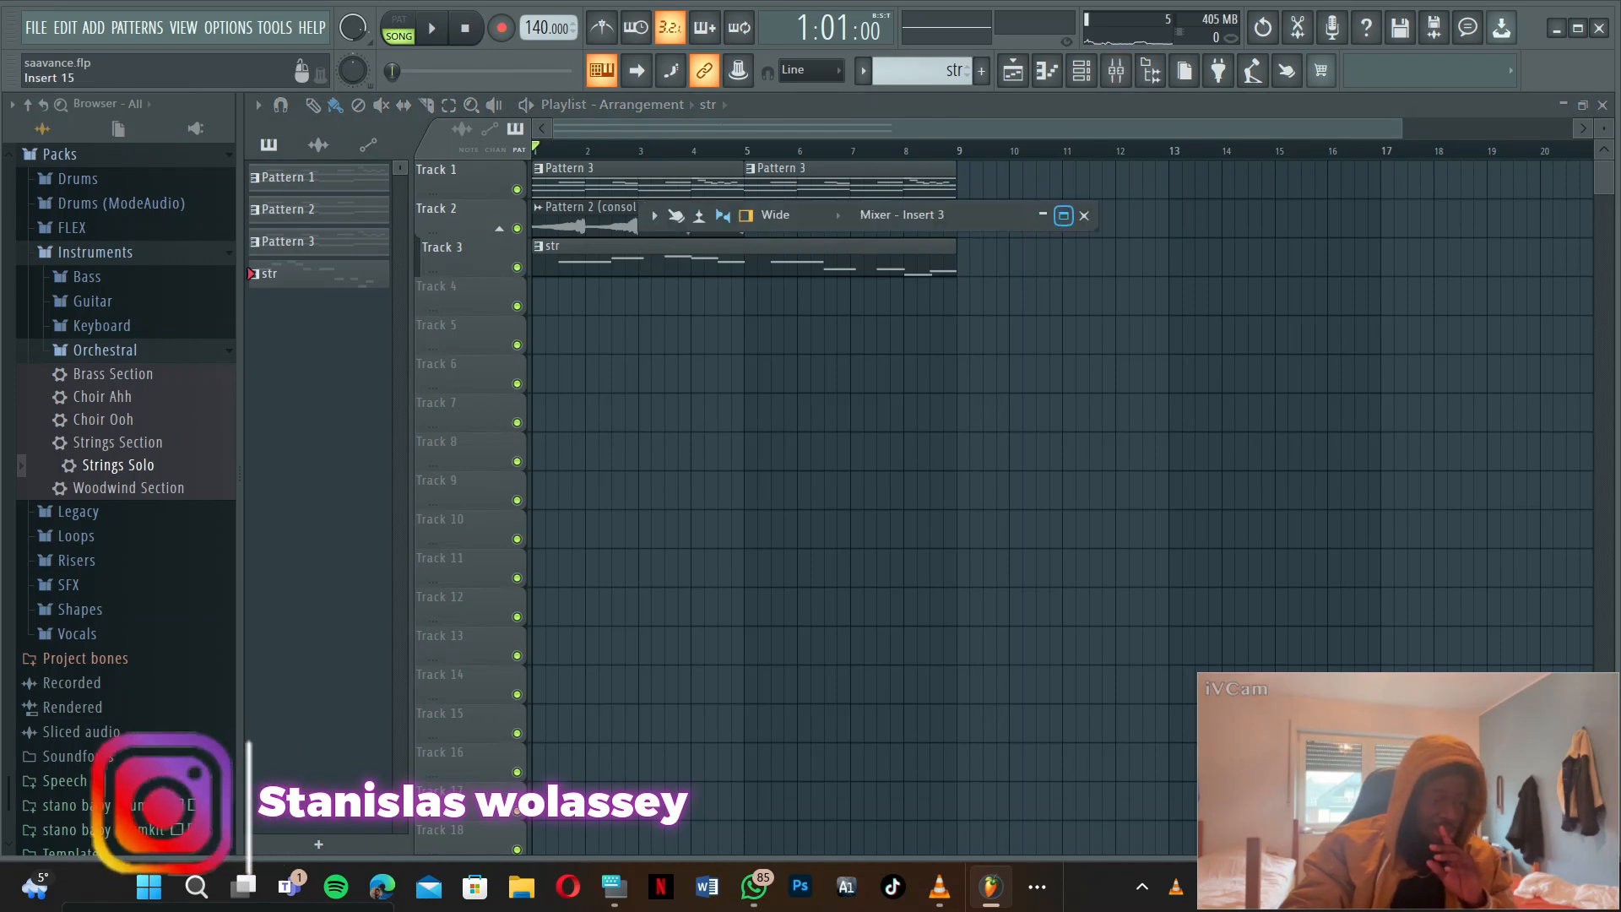
- Load Fruity Parametric EQ 2 in the fourth effect slot of Insert 1
{"action": "left_click", "coordinate": [1064, 216]}
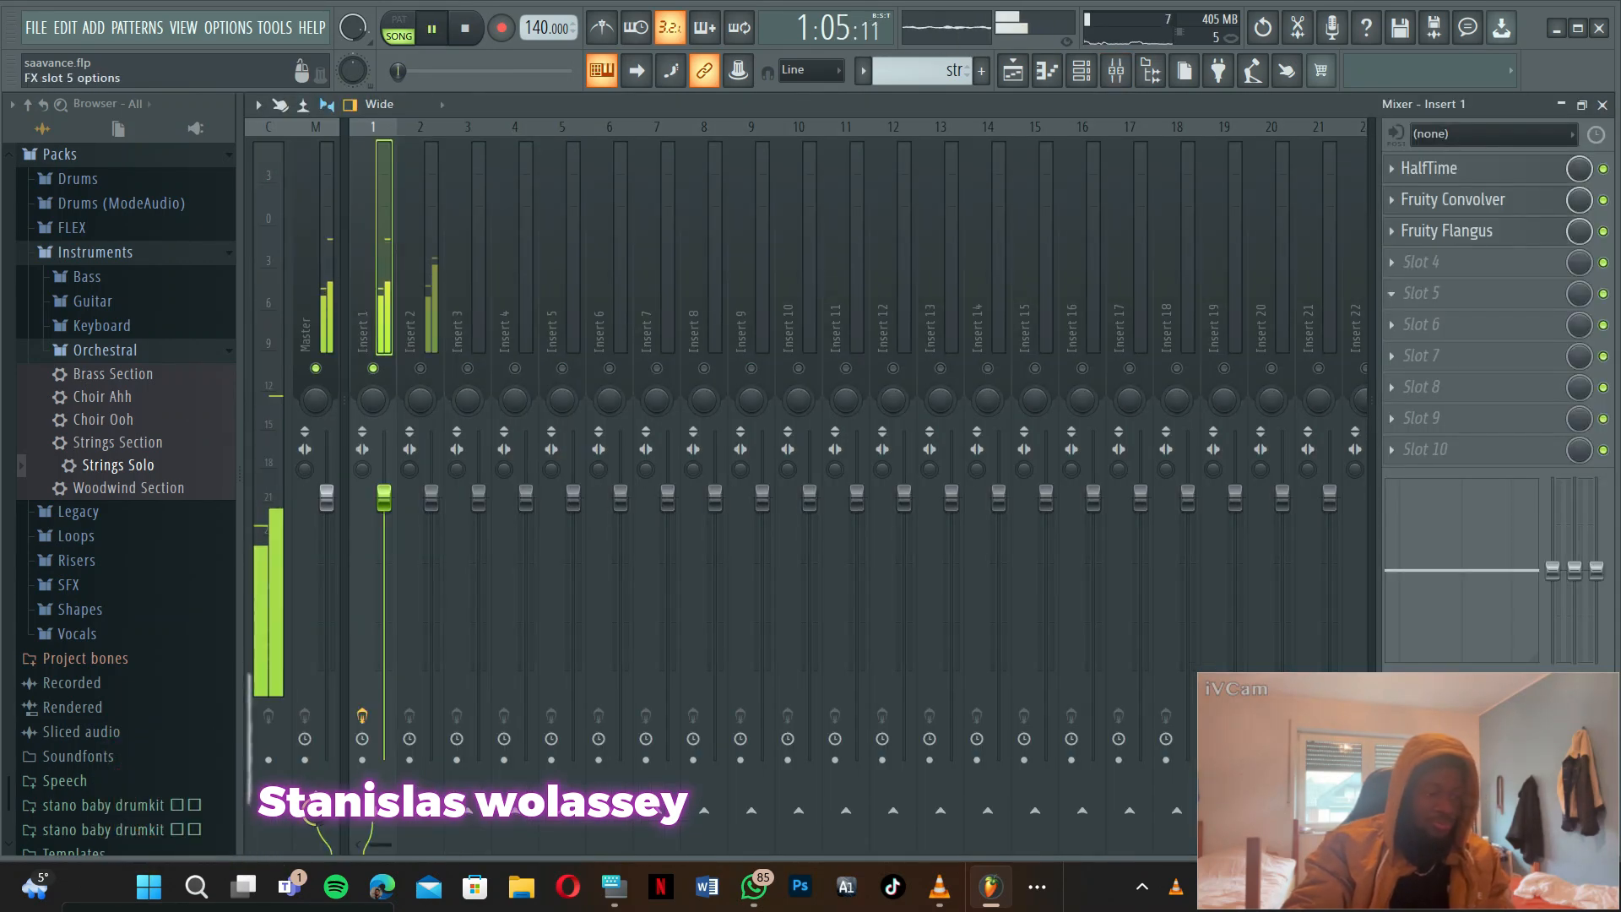
{"action": "left_click", "coordinate": [1436, 262]}
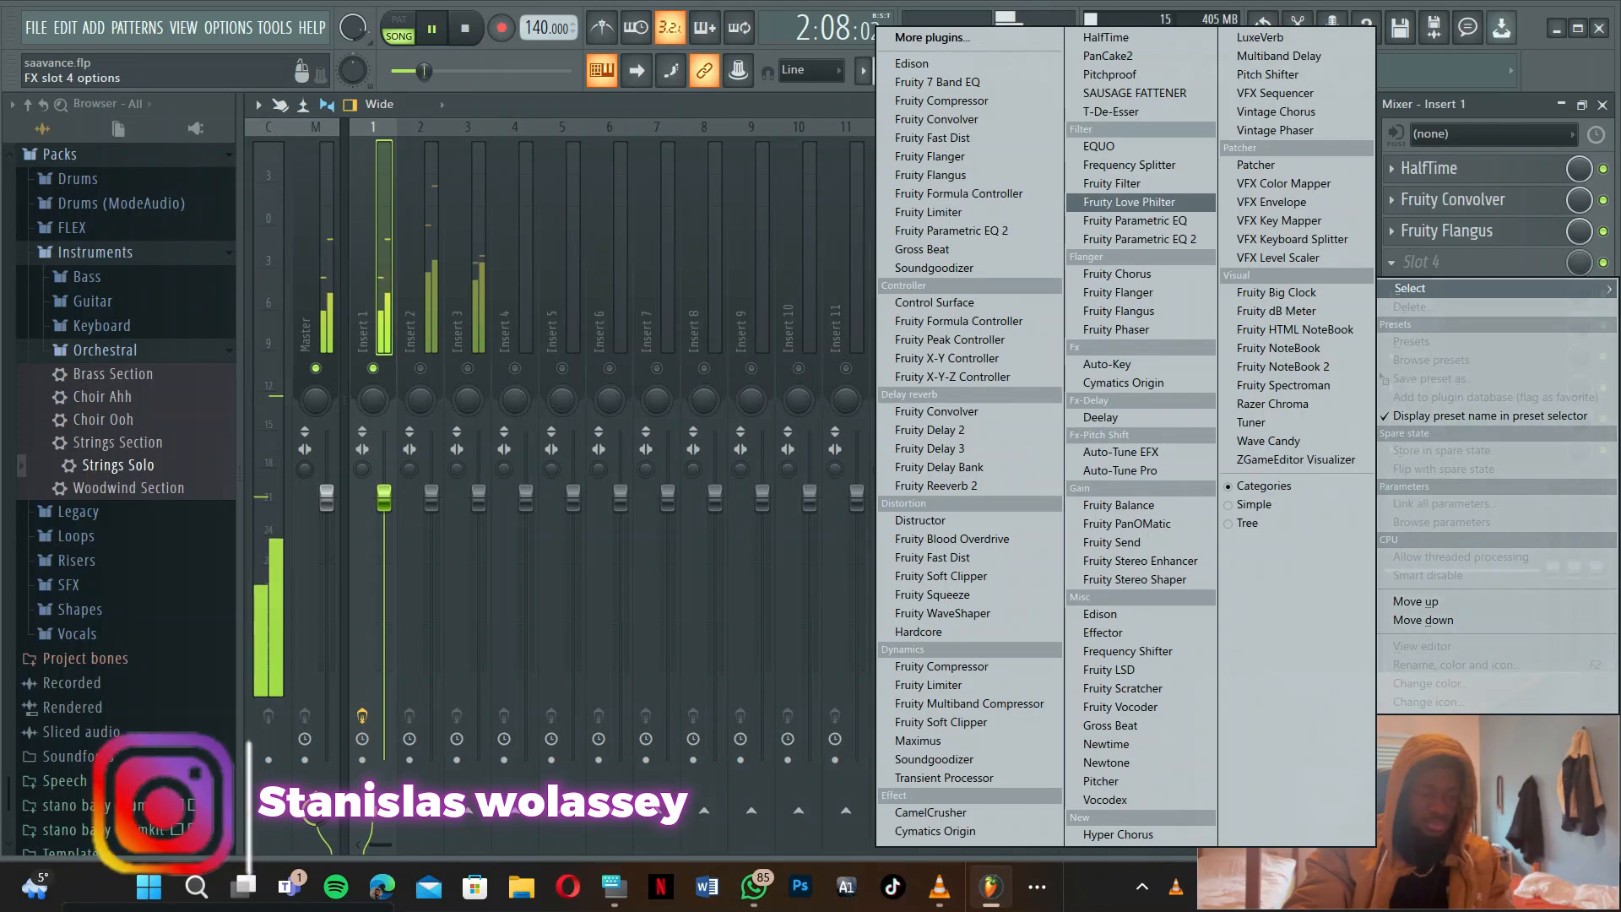
{"action": "left_click", "coordinate": [1132, 239]}
- Set band 1 of the Insert 1 EQ to Steep 8, cut the lows up to just above 100 Hz, and raise band 6 slightly
{"action": "right_click", "coordinate": [539, 549]}
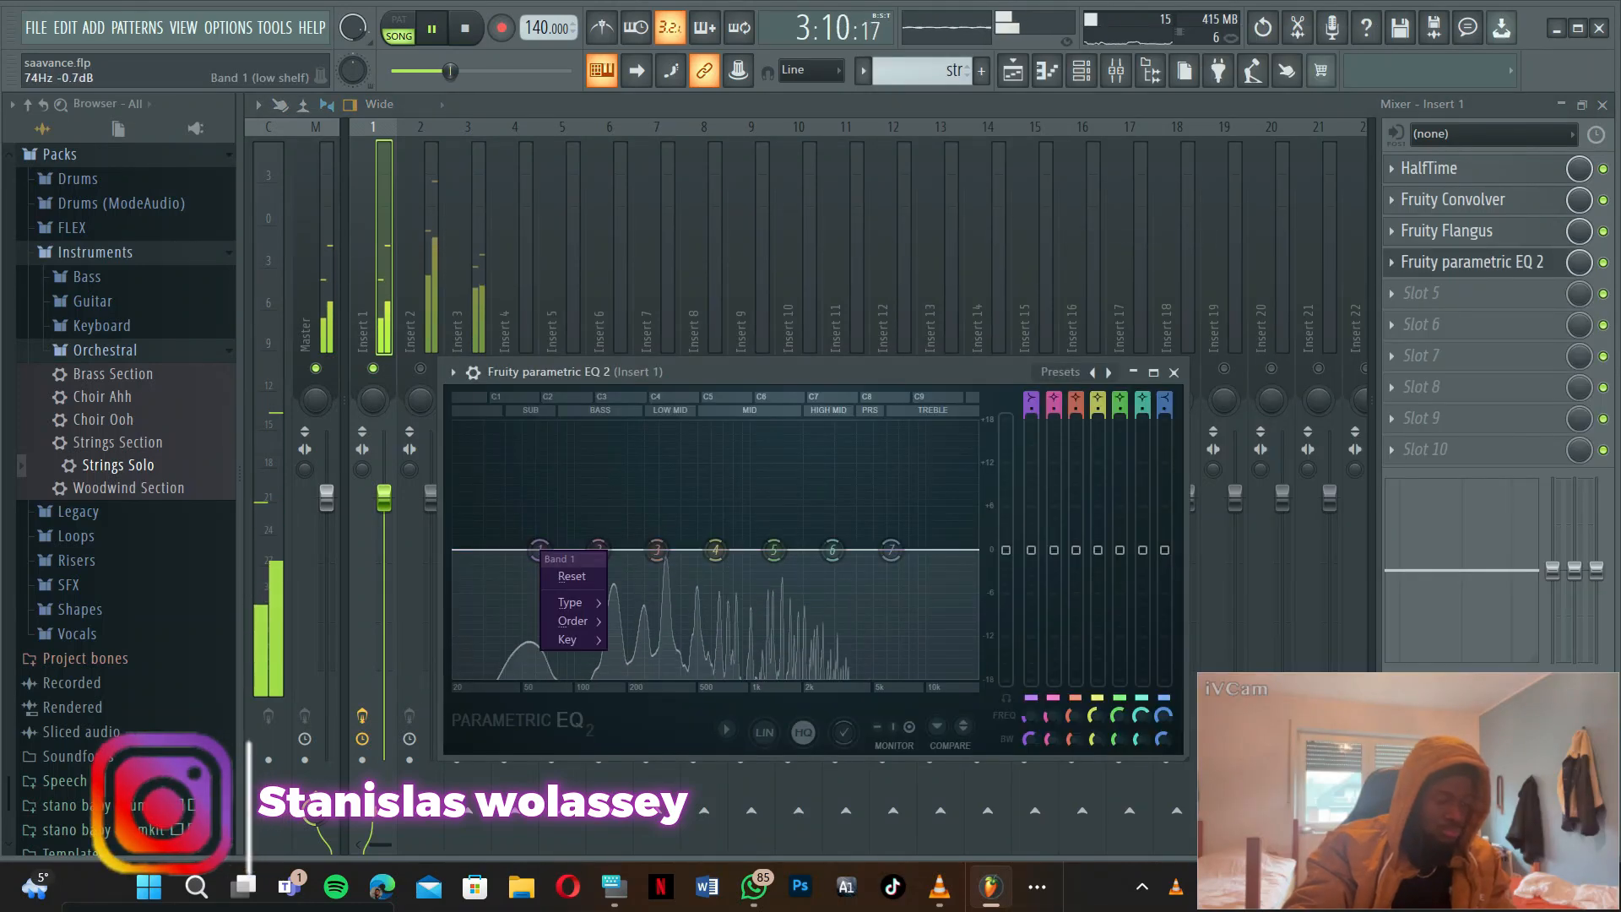
{"action": "mouse_move", "coordinate": [574, 621]}
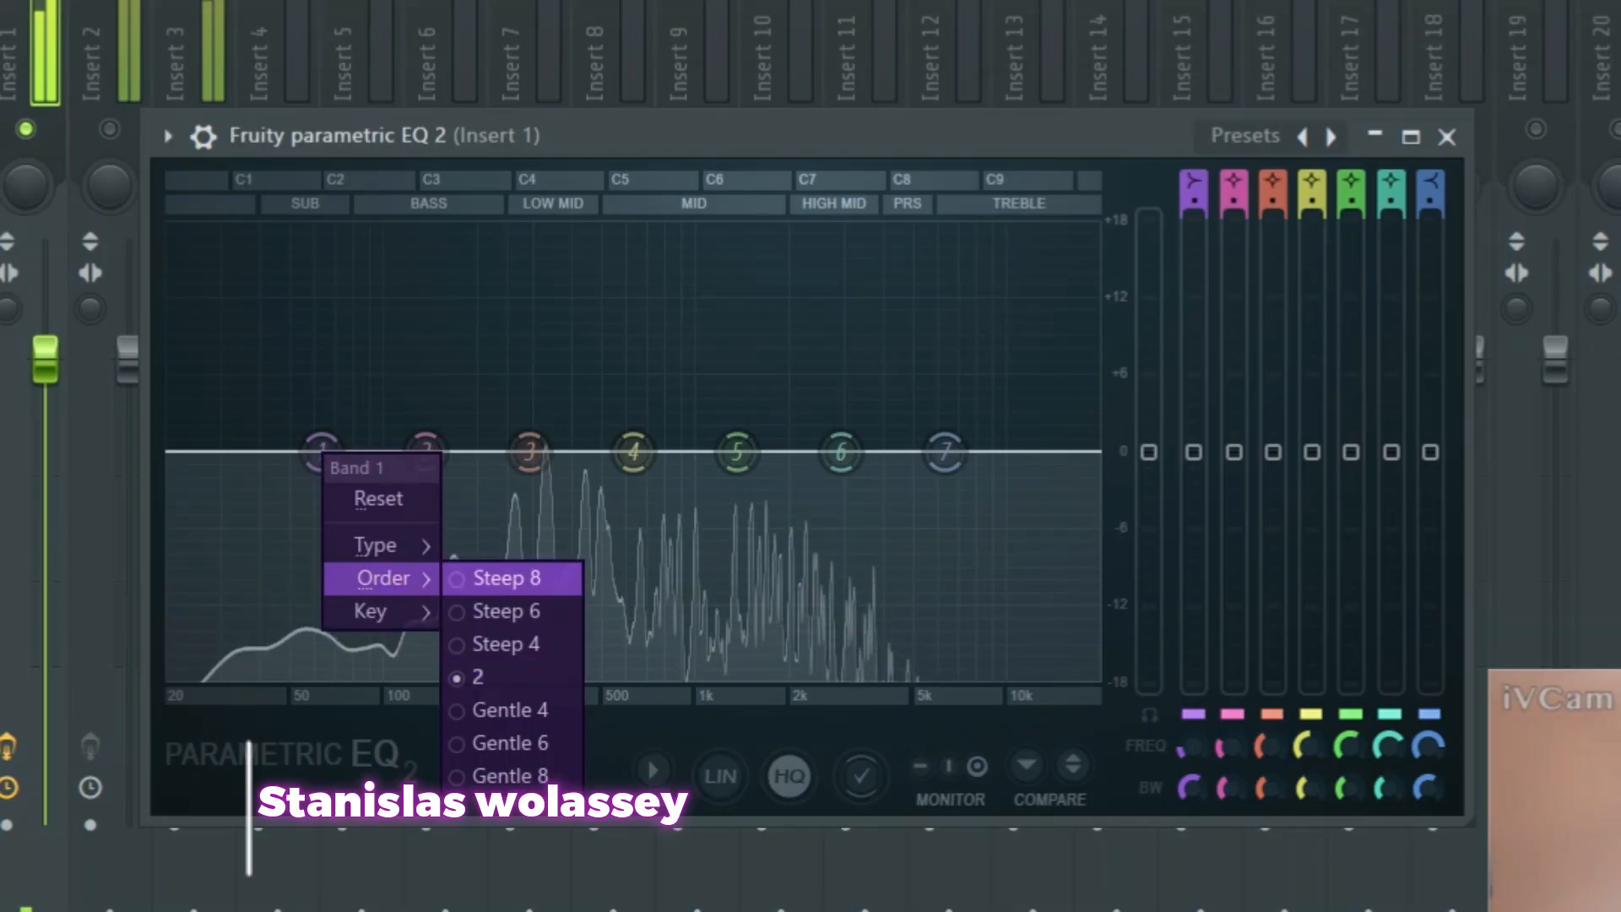
{"action": "left_click", "coordinate": [507, 578]}
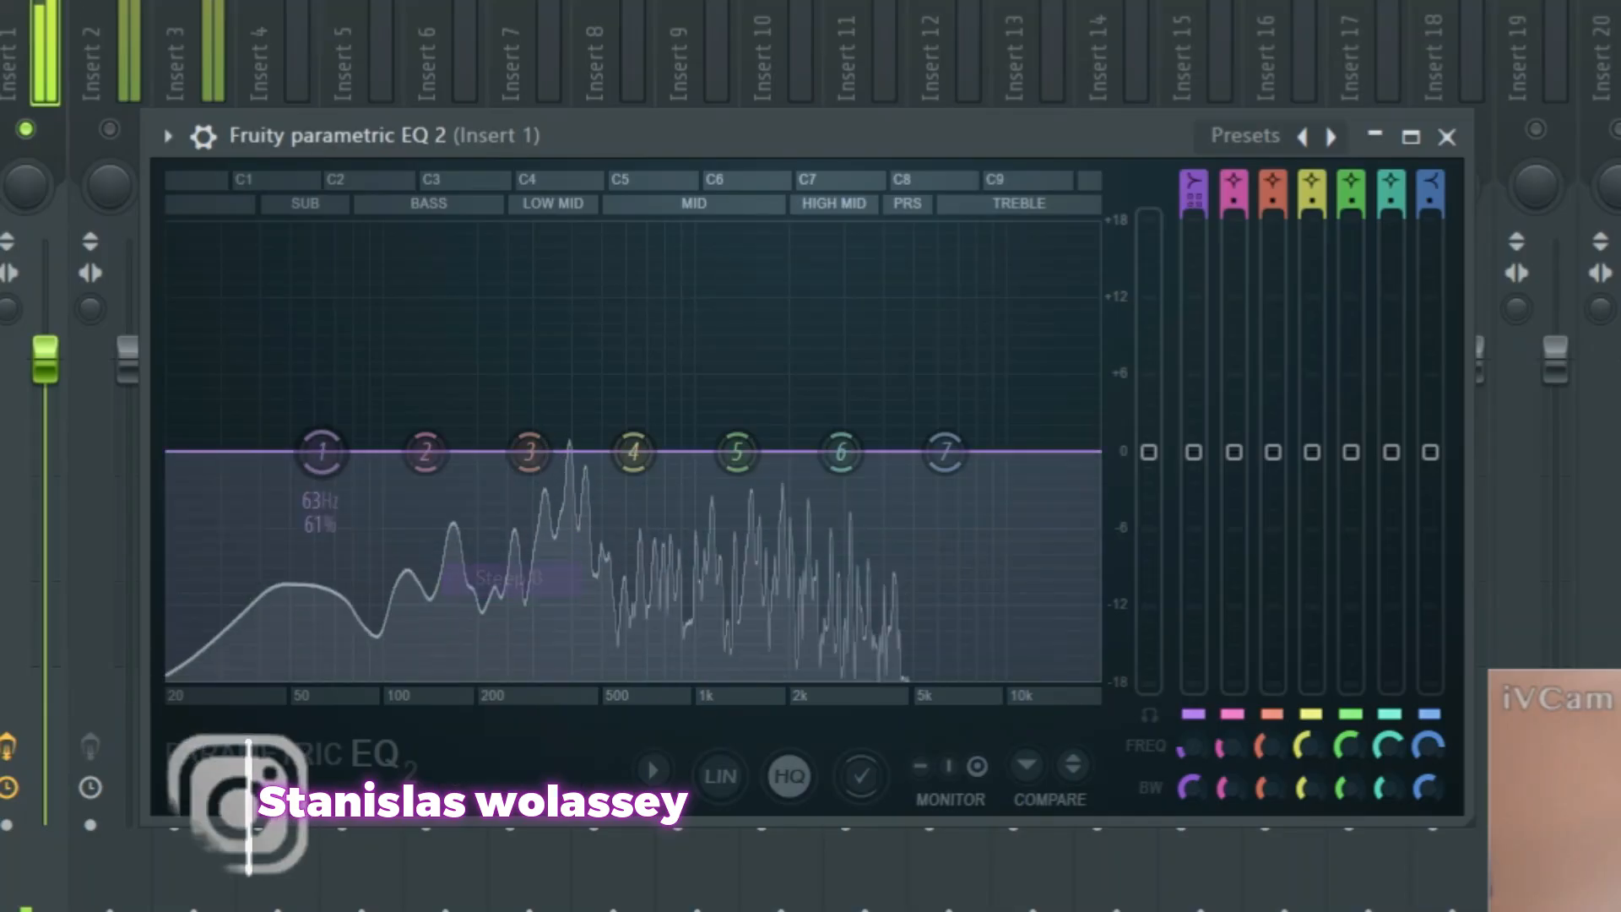
{"action": "left_click_drag", "start_coordinate": [321, 452], "coordinate": [419, 674]}
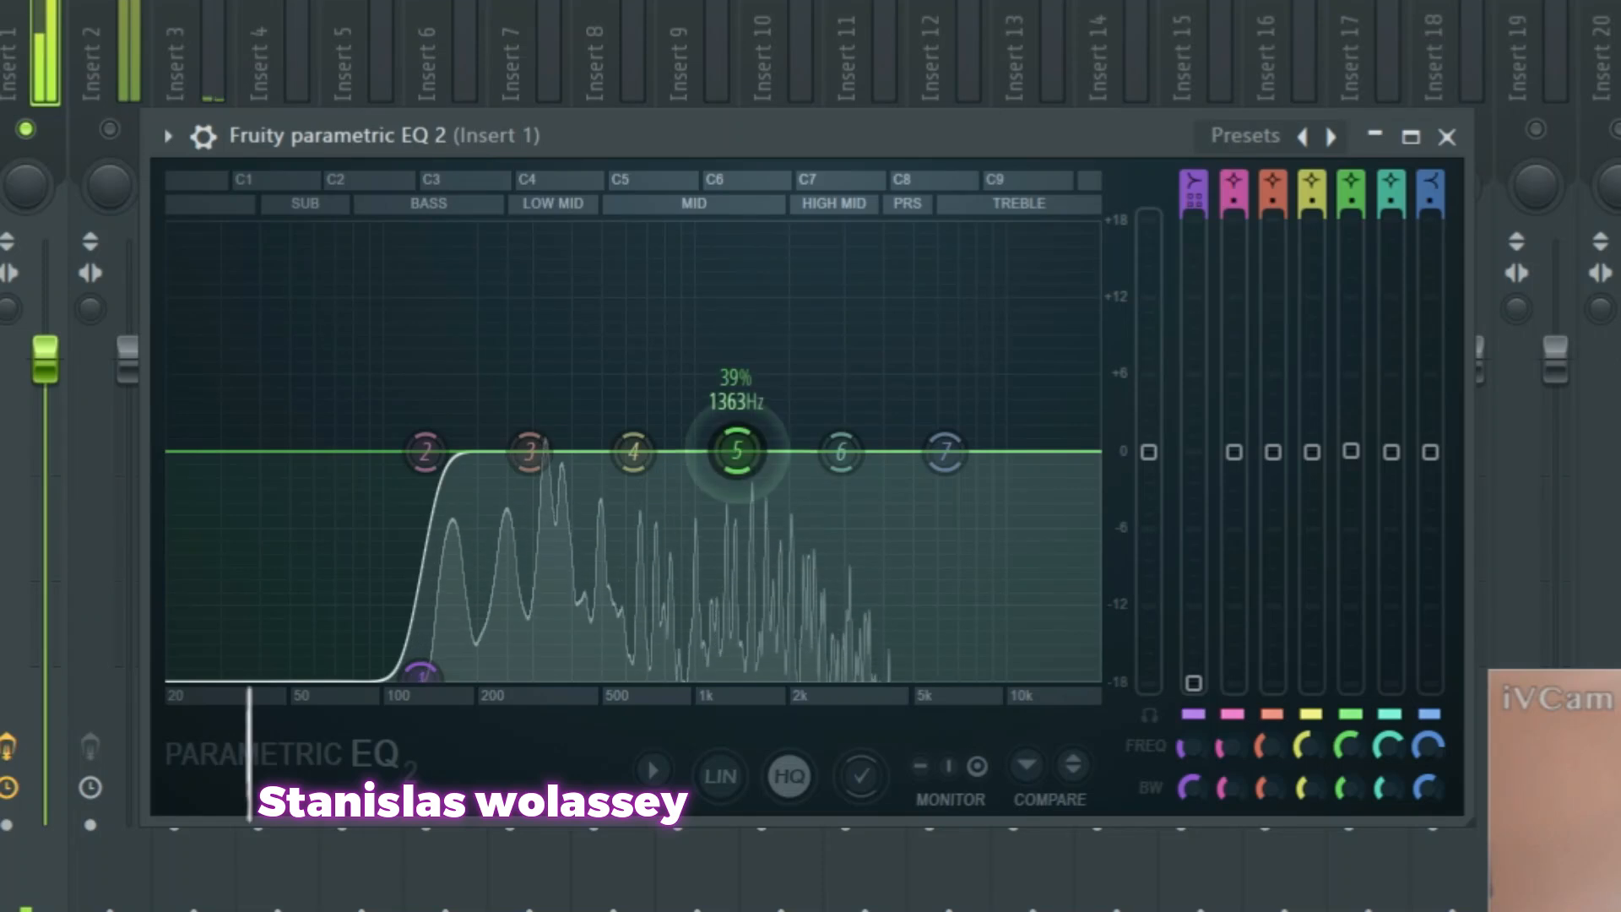
{"action": "left_click_drag", "start_coordinate": [841, 452], "coordinate": [835, 429]}
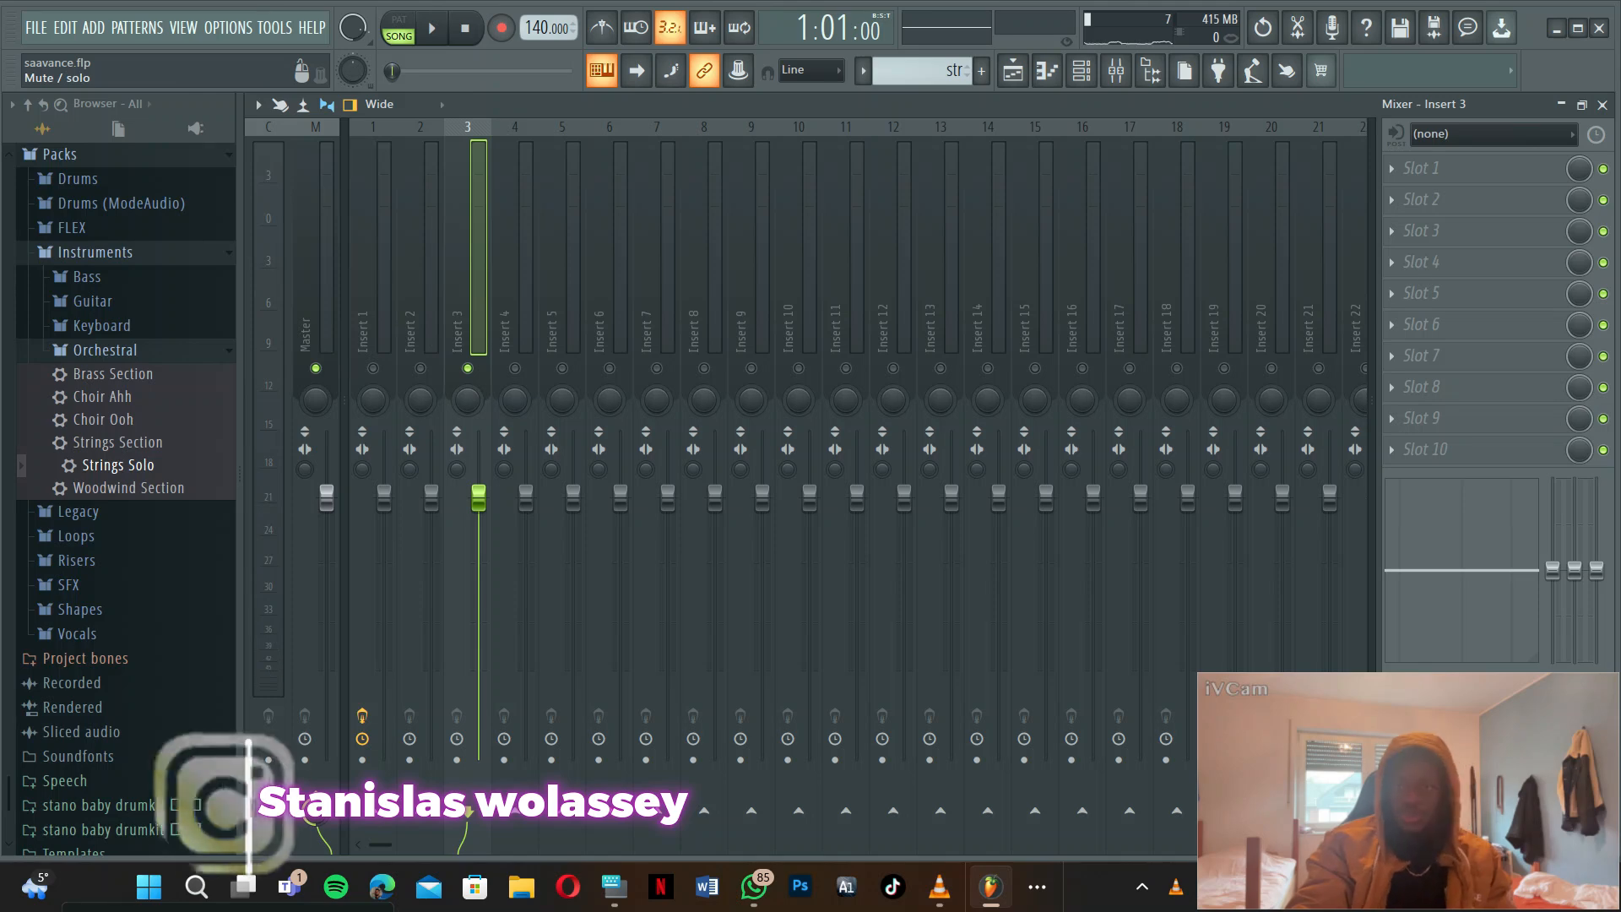
- Start playback and load Fruity Parametric EQ 2 in the first effect slot of Insert 3
{"action": "key", "text": "space"}
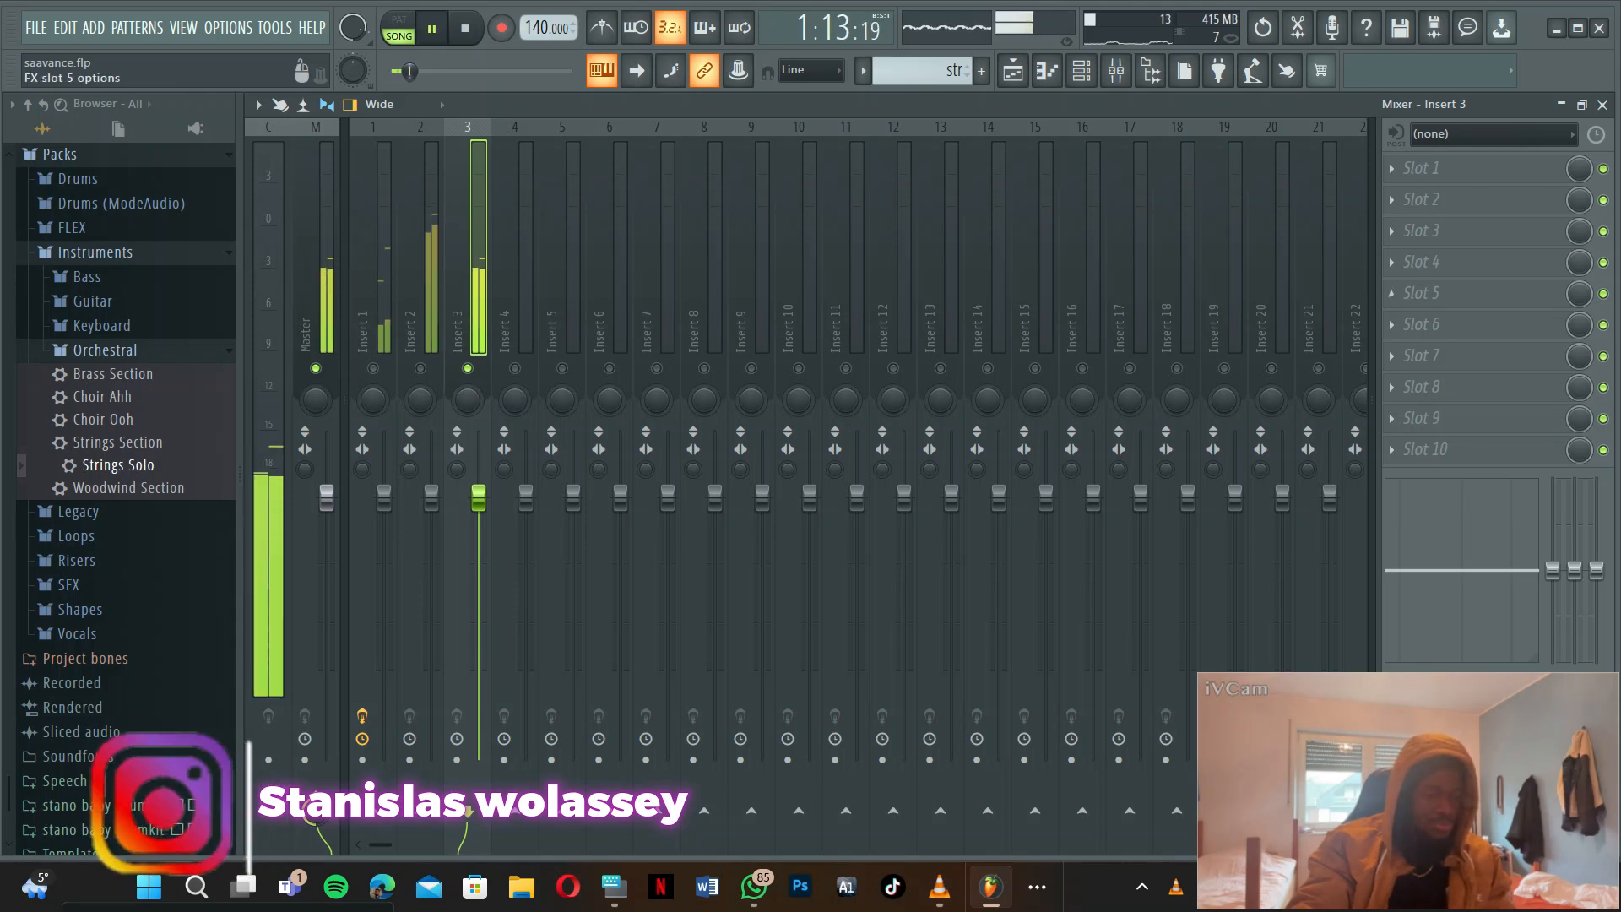
{"action": "left_click", "coordinate": [1423, 168]}
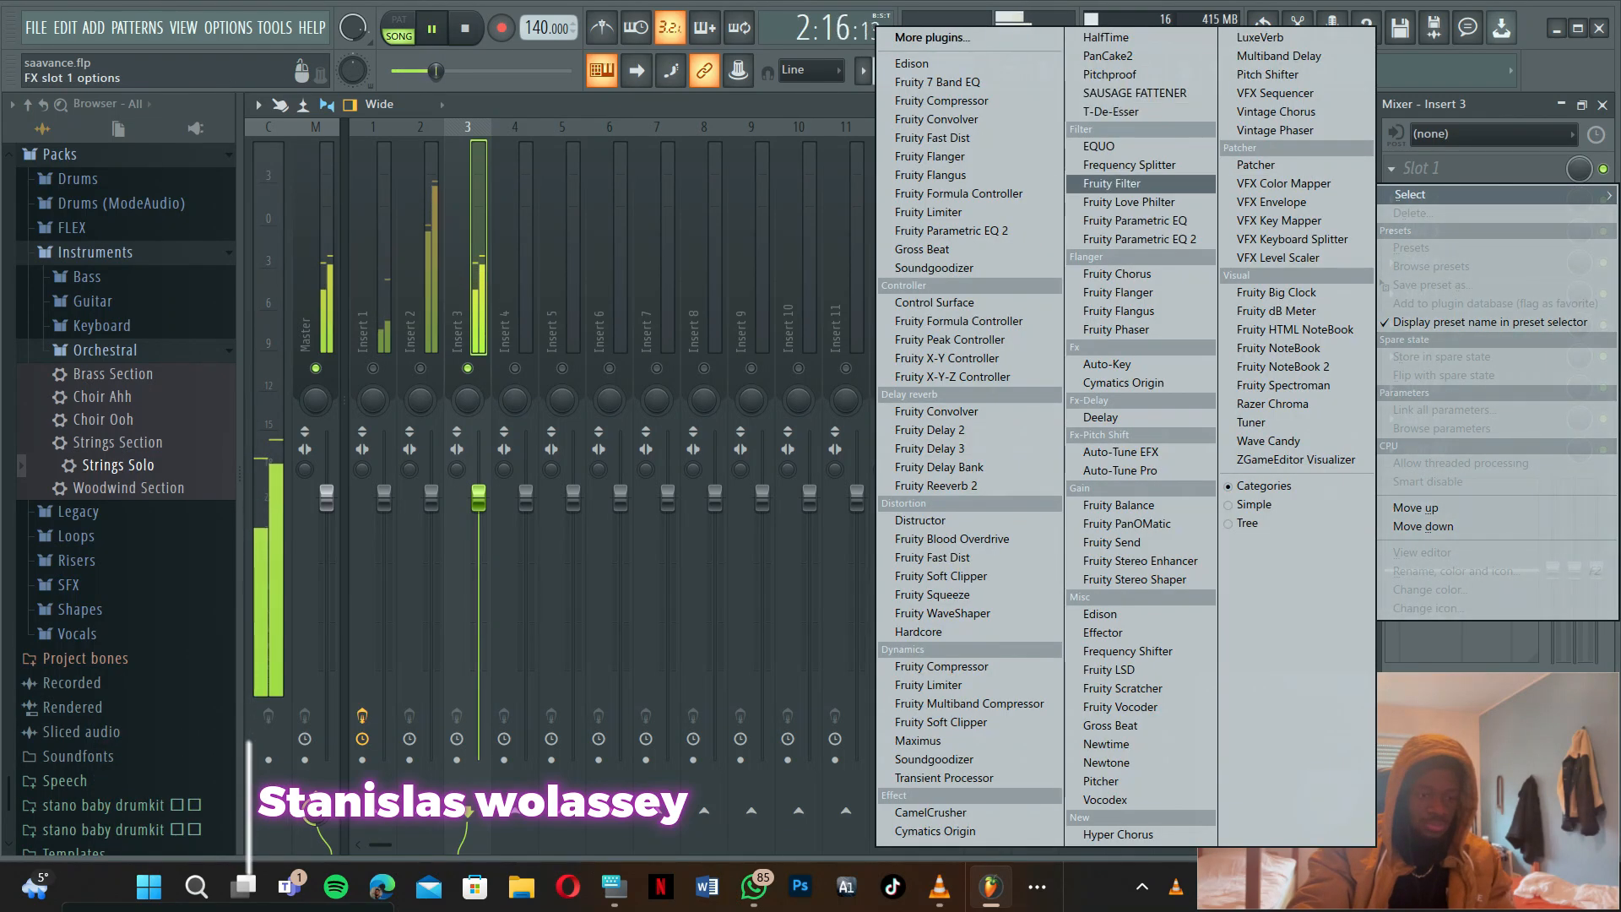
{"action": "left_click", "coordinate": [1140, 239]}
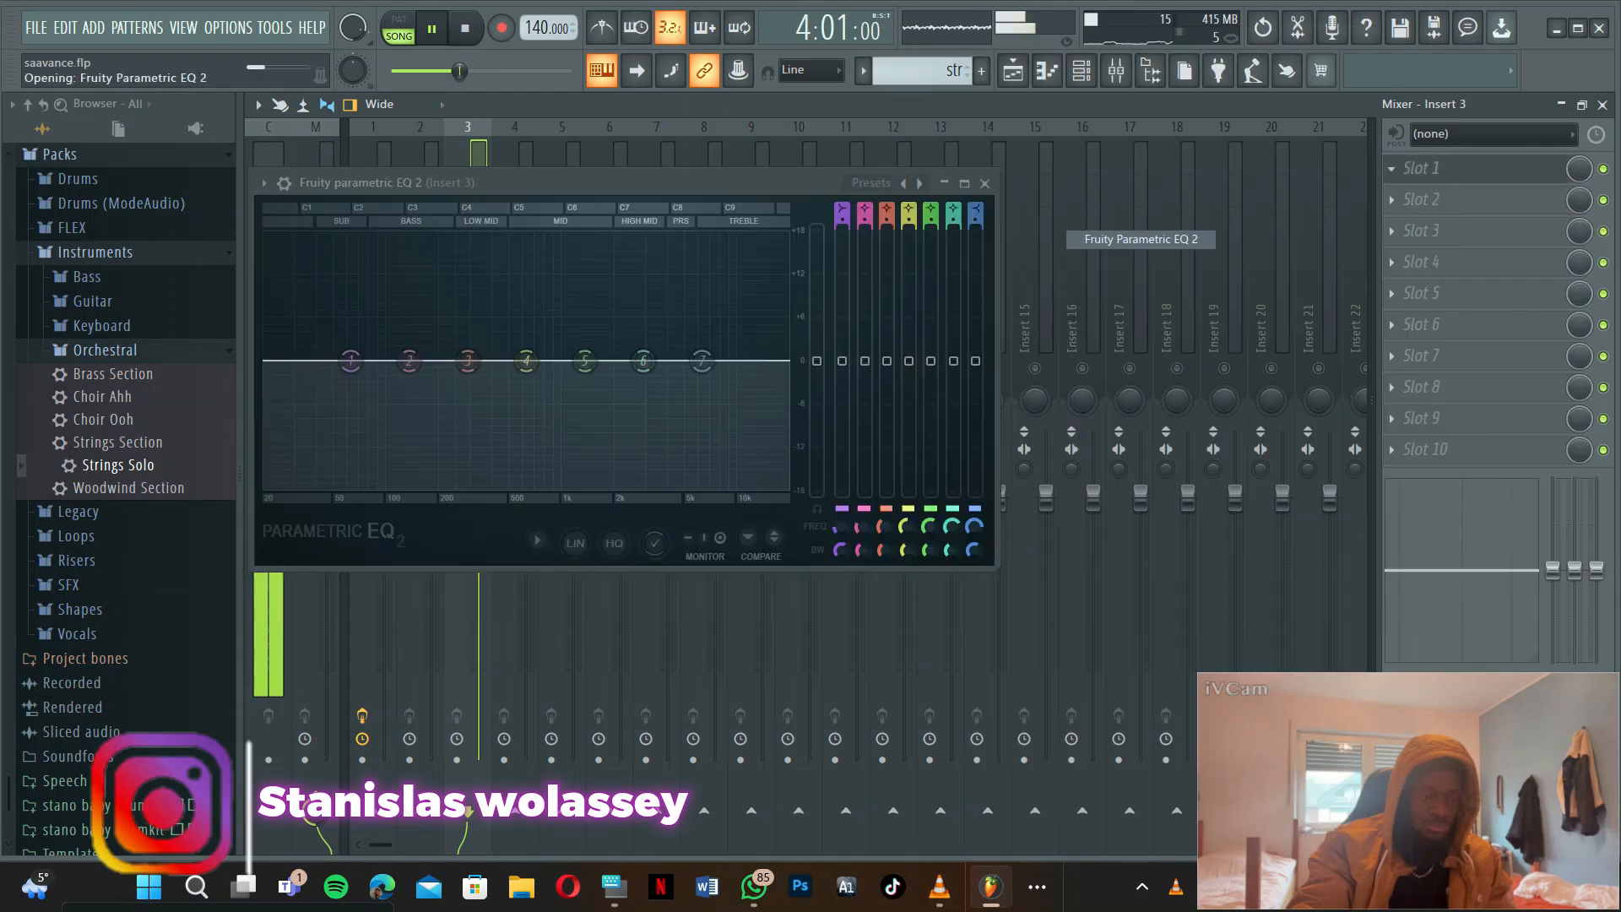
- Set band 1 of the Insert 3 EQ to Steep 8 and cut the lows at about 376 Hz
{"action": "right_click", "coordinate": [351, 361]}
{"action": "mouse_move", "coordinate": [386, 432]}
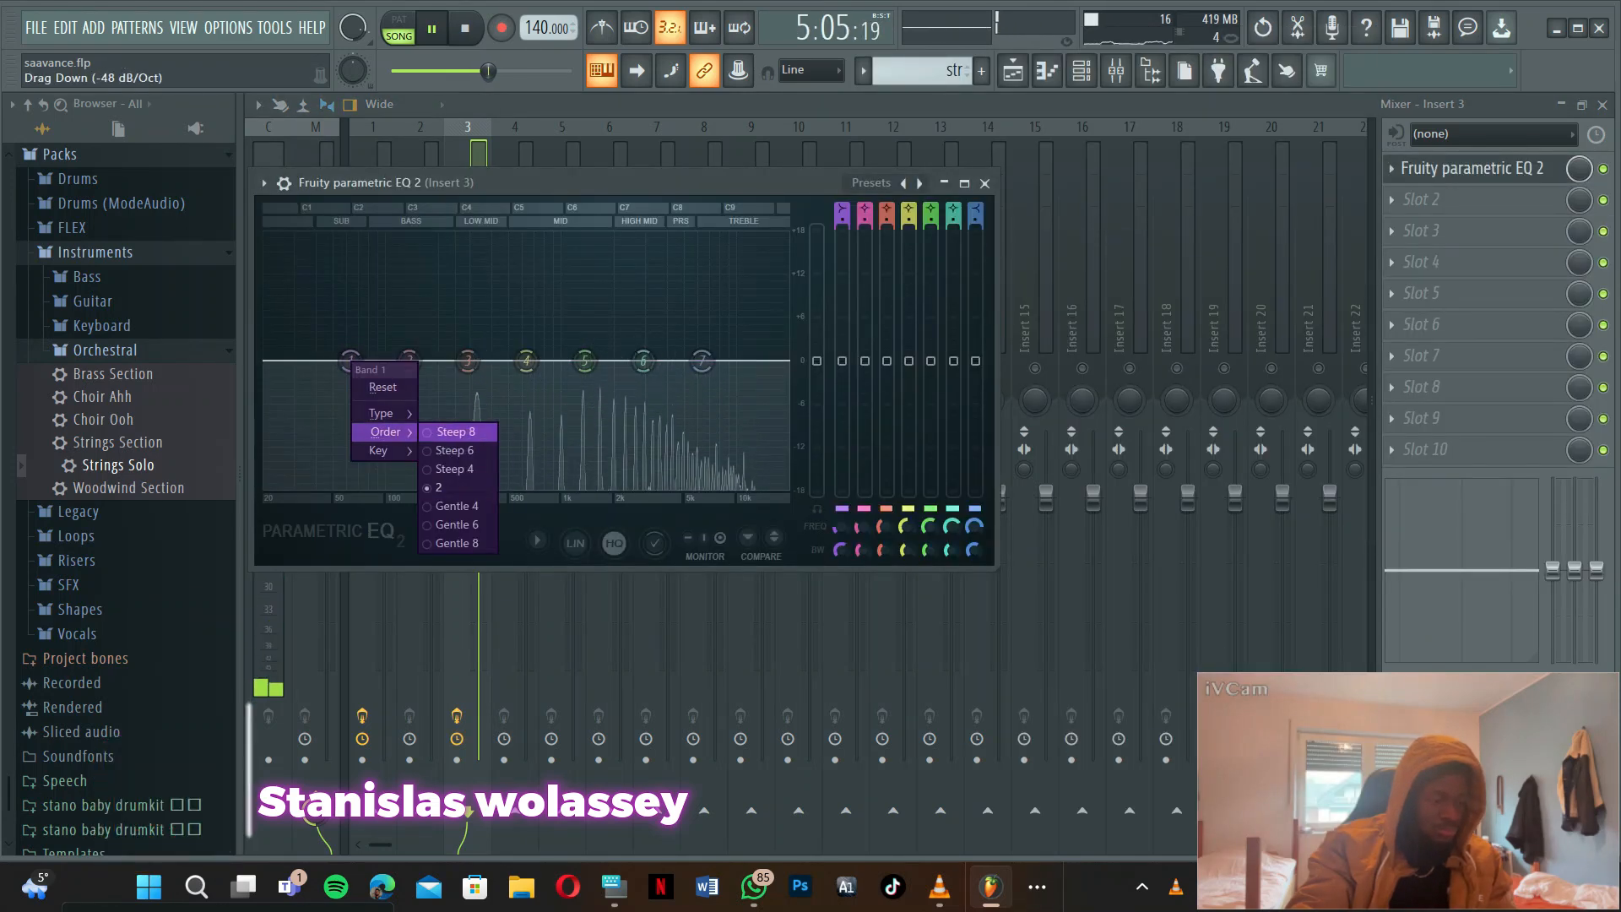
{"action": "left_click", "coordinate": [456, 432]}
{"action": "left_click_drag", "start_coordinate": [351, 361], "coordinate": [486, 486]}
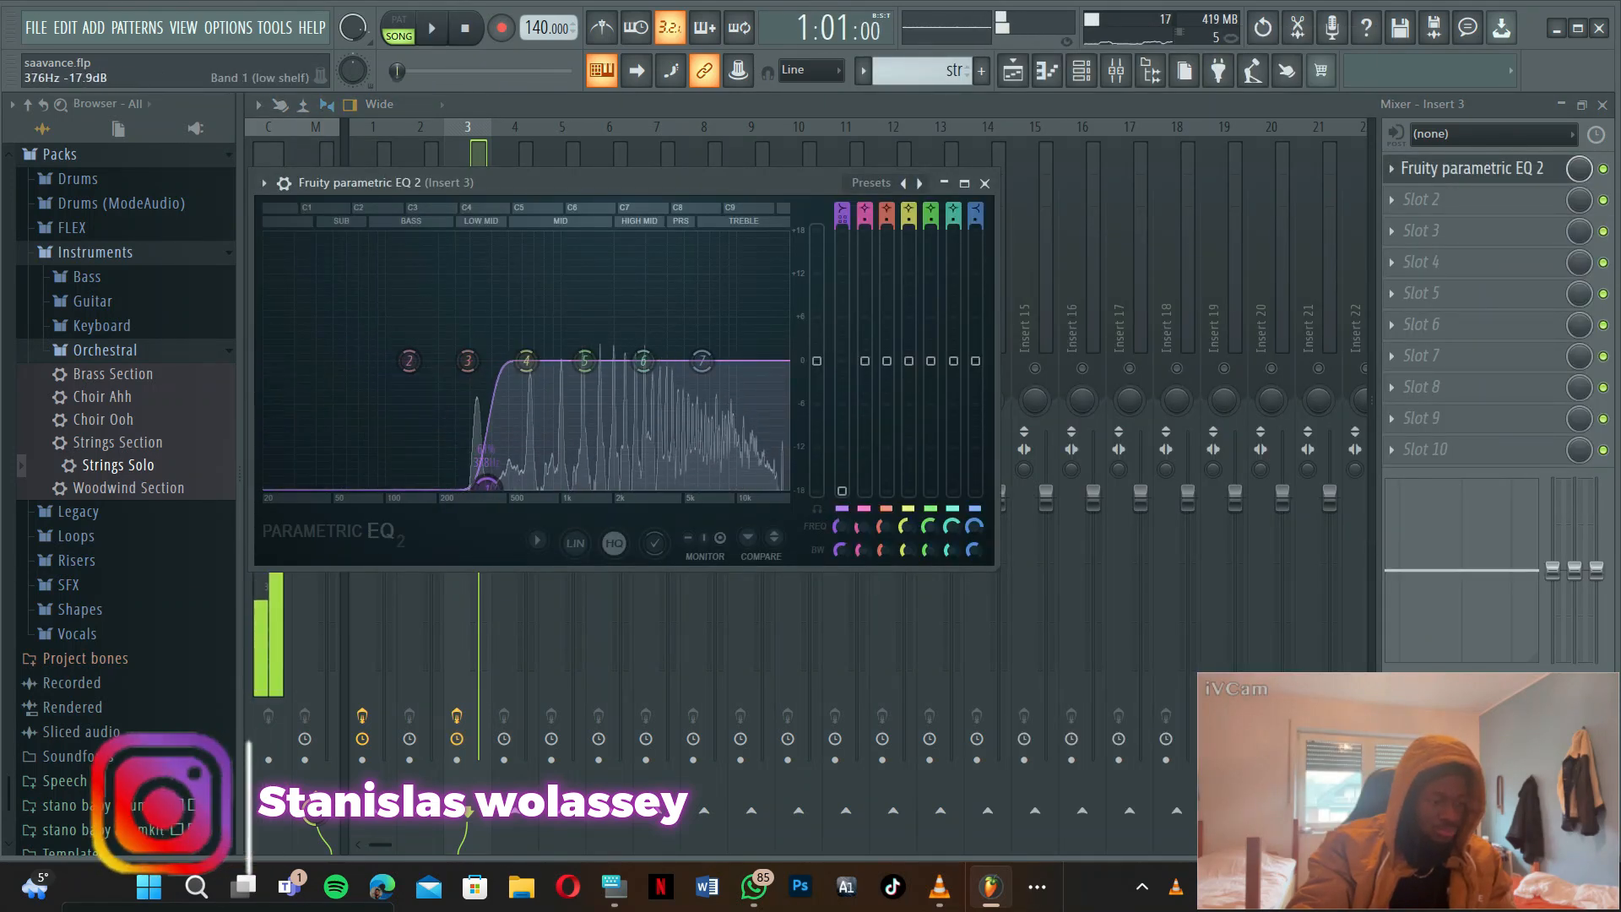
{"action": "left_click_drag", "start_coordinate": [477, 486], "coordinate": [490, 486]}
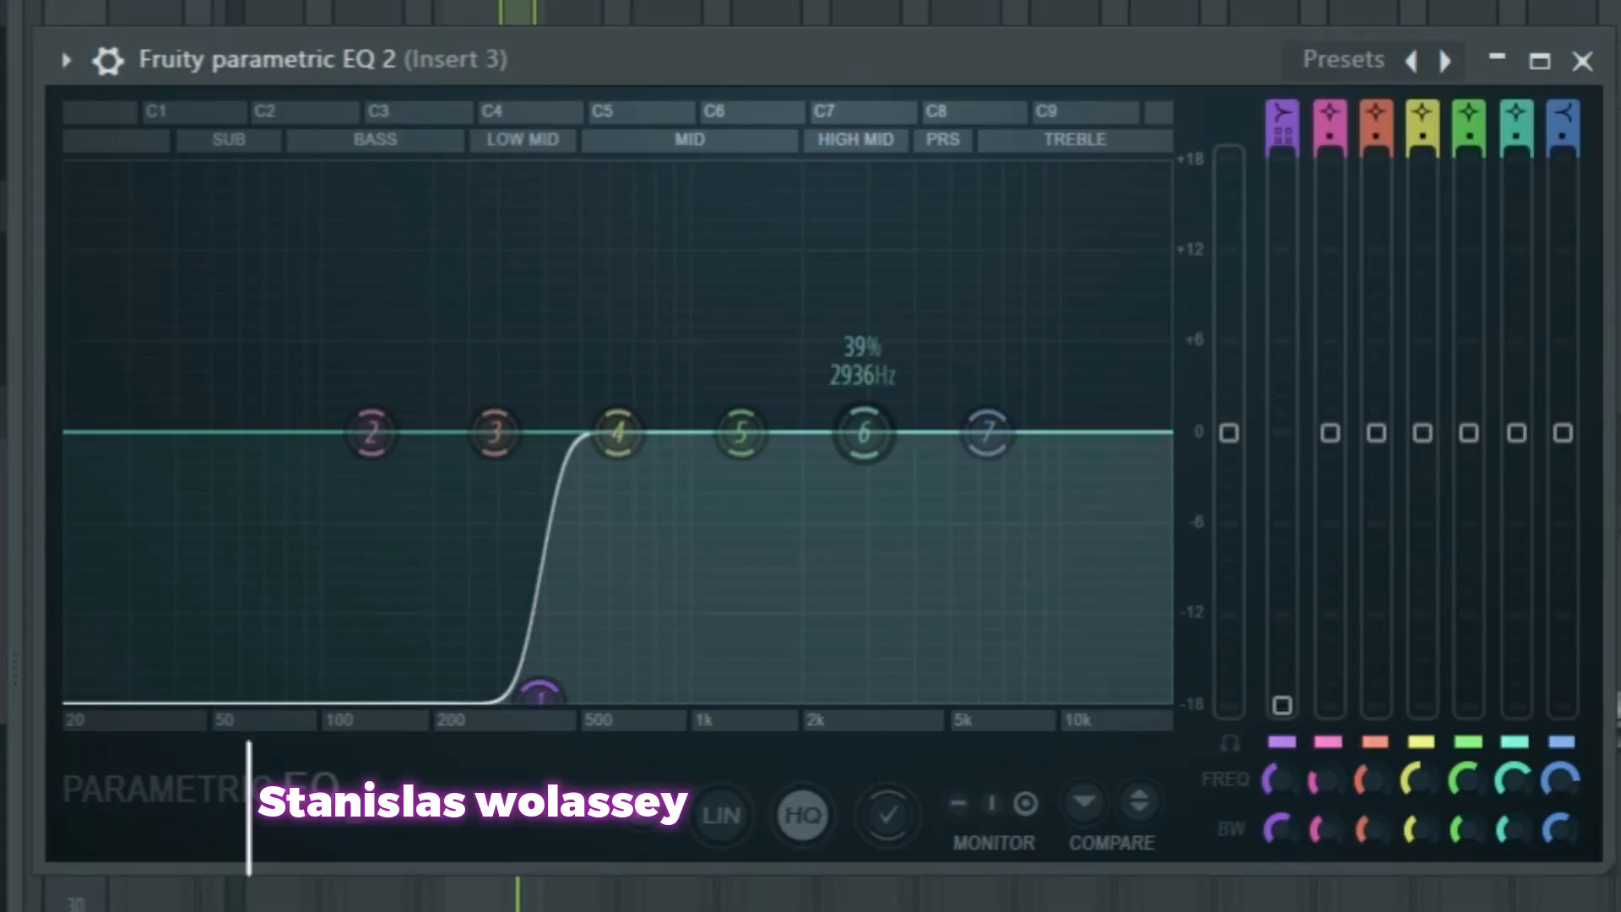
- Boost band 6 of the Insert 3 EQ by about 5 dB, fine-tune the low cut during playback, and lower the Insert 3 fader
{"action": "left_click_drag", "start_coordinate": [863, 433], "coordinate": [883, 351]}
{"action": "key", "text": "space"}
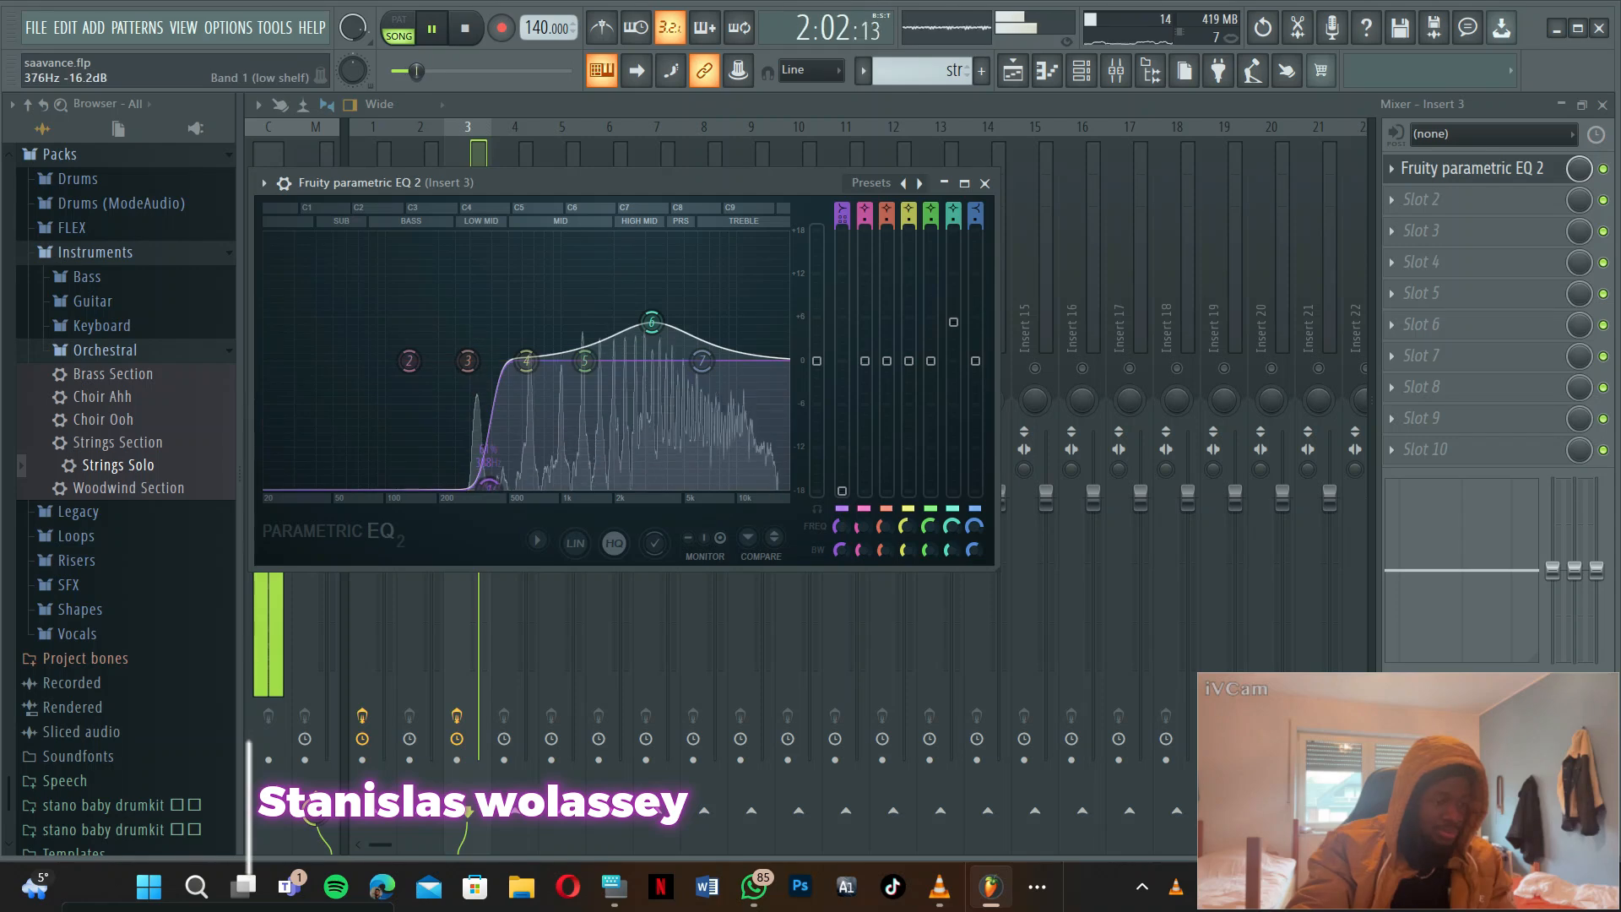
{"action": "mouse_move", "coordinate": [488, 487]}
{"action": "left_mouse_down"}
{"action": "mouse_move", "coordinate": [524, 487]}
{"action": "mouse_move", "coordinate": [496, 487]}
{"action": "left_mouse_up"}
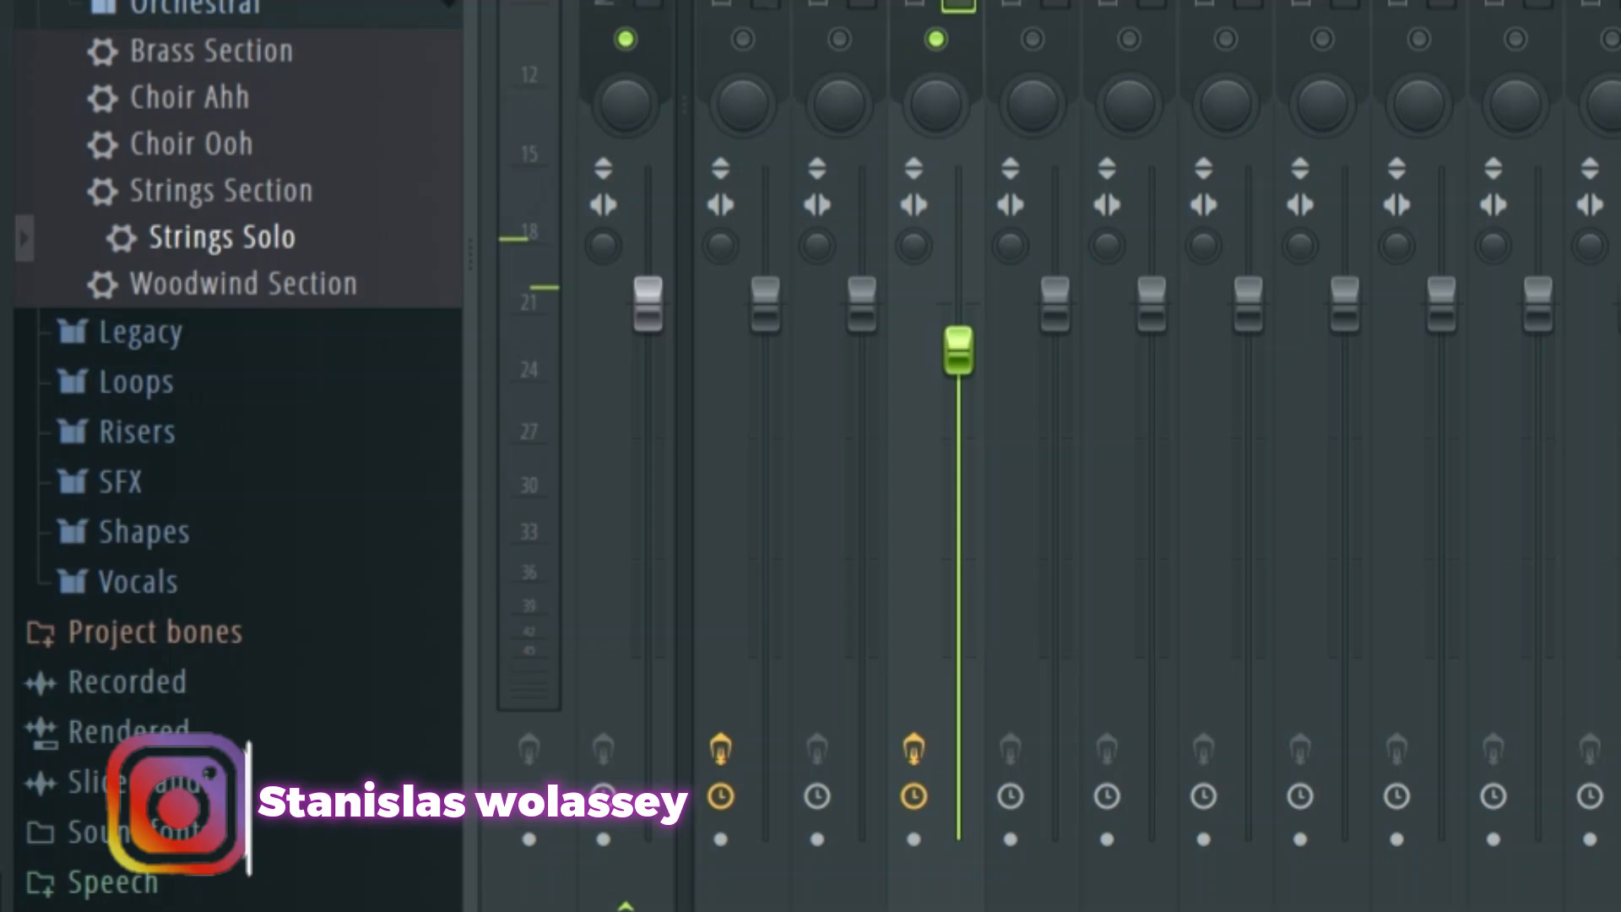
{"action": "left_click_drag", "start_coordinate": [960, 347], "coordinate": [959, 410]}
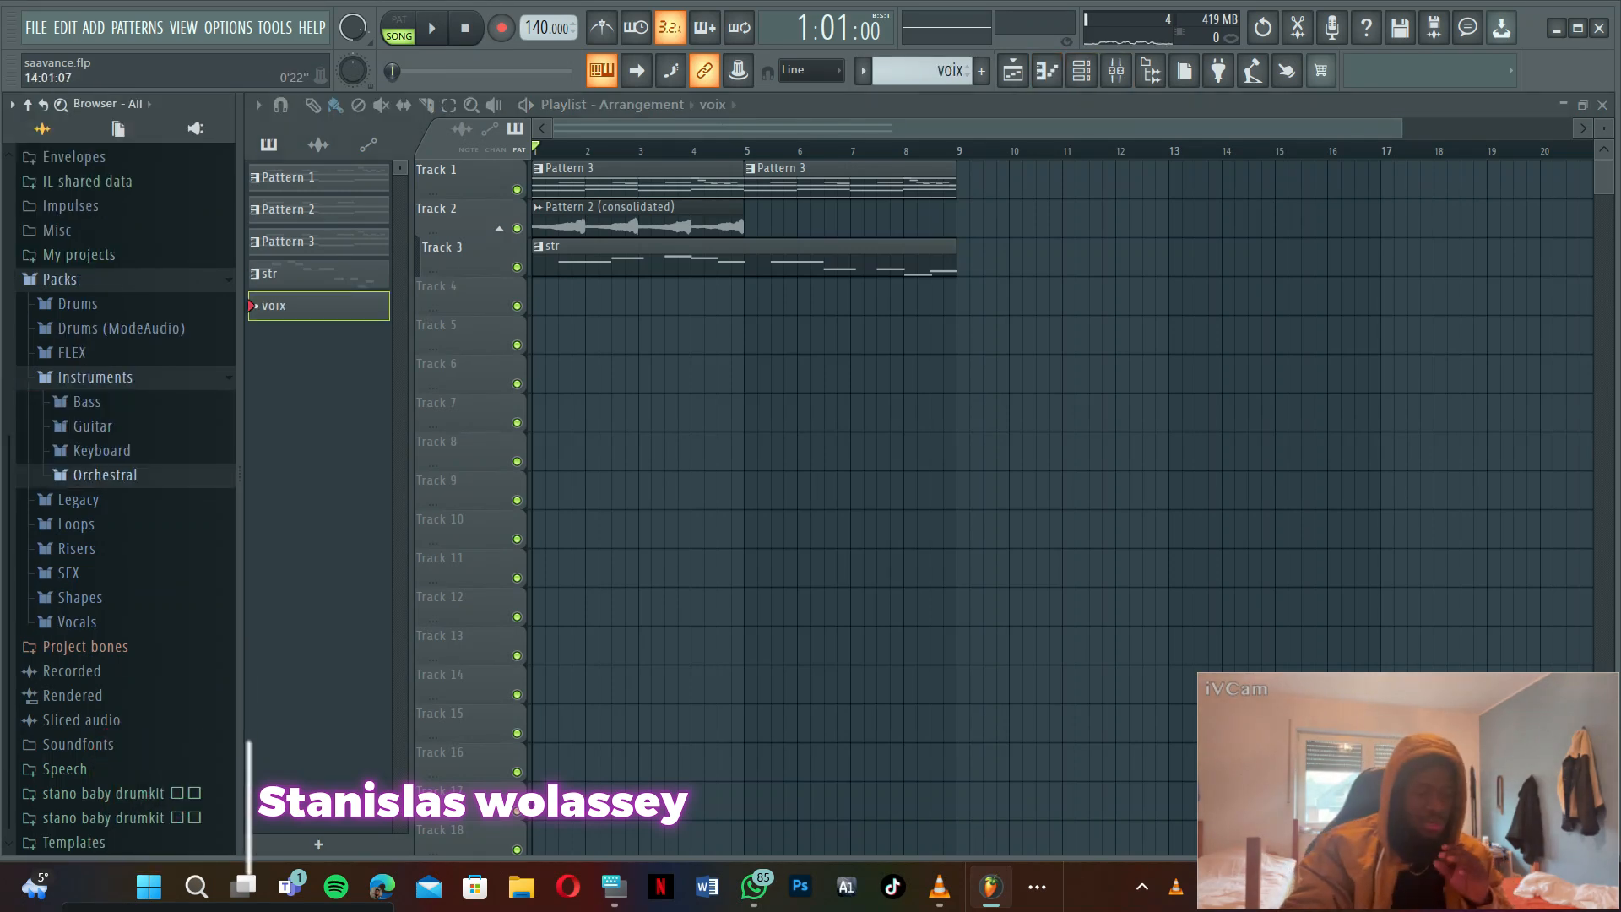
- Add Abstract Vox as a new instrument channel for the voix pattern and open its sound selector
{"action": "key", "text": "F6"}
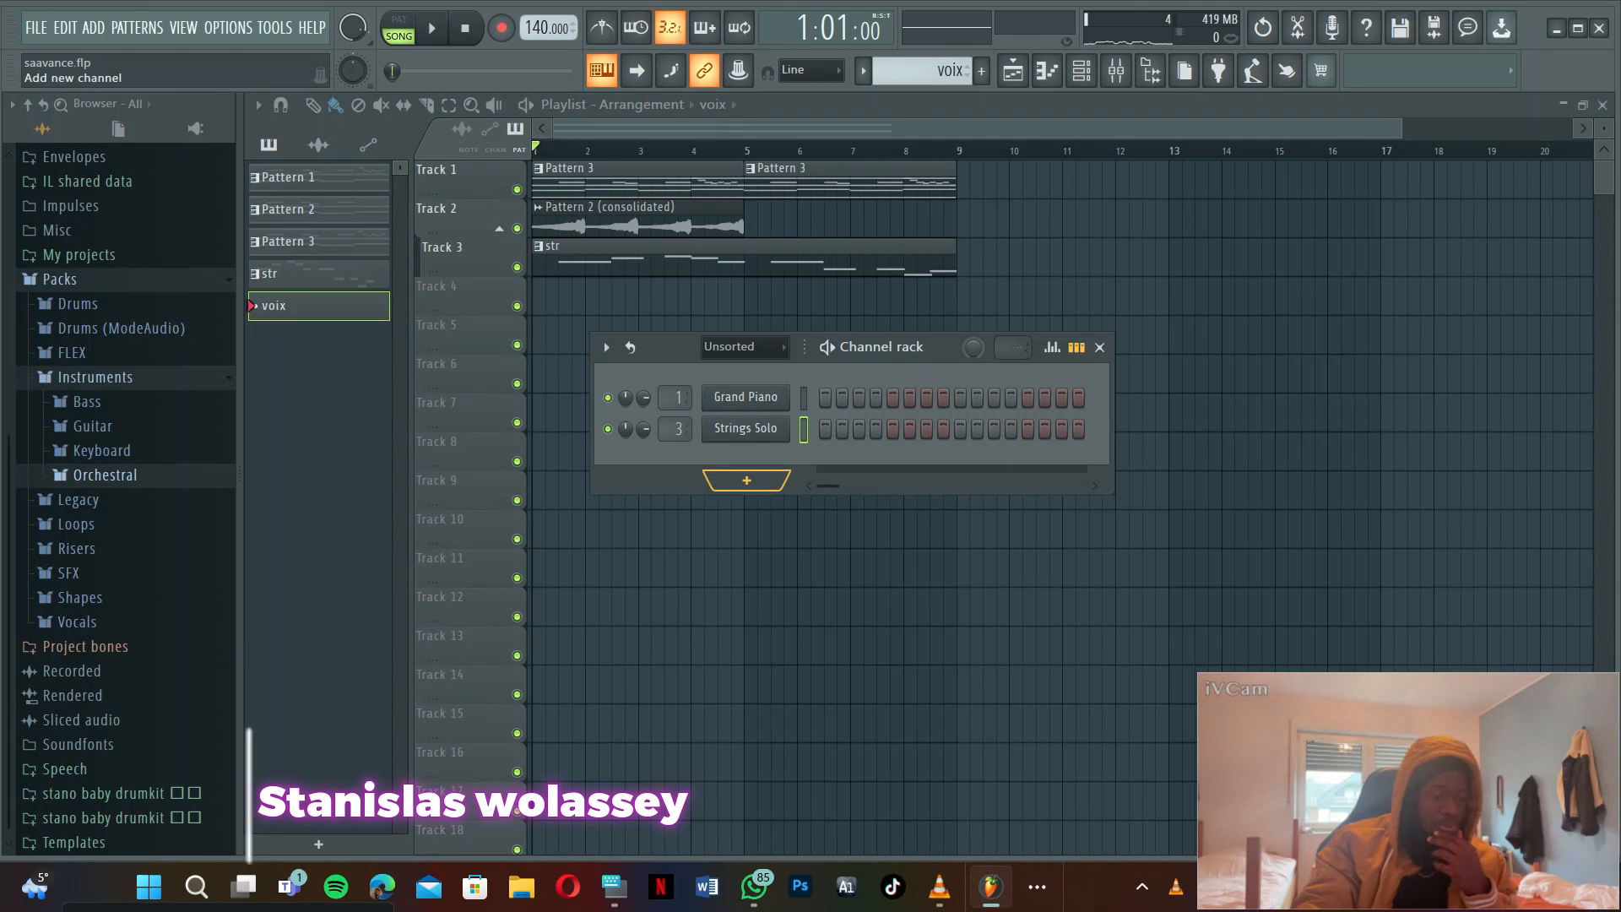
{"action": "left_click", "coordinate": [747, 481]}
{"action": "left_click", "coordinate": [853, 25]}
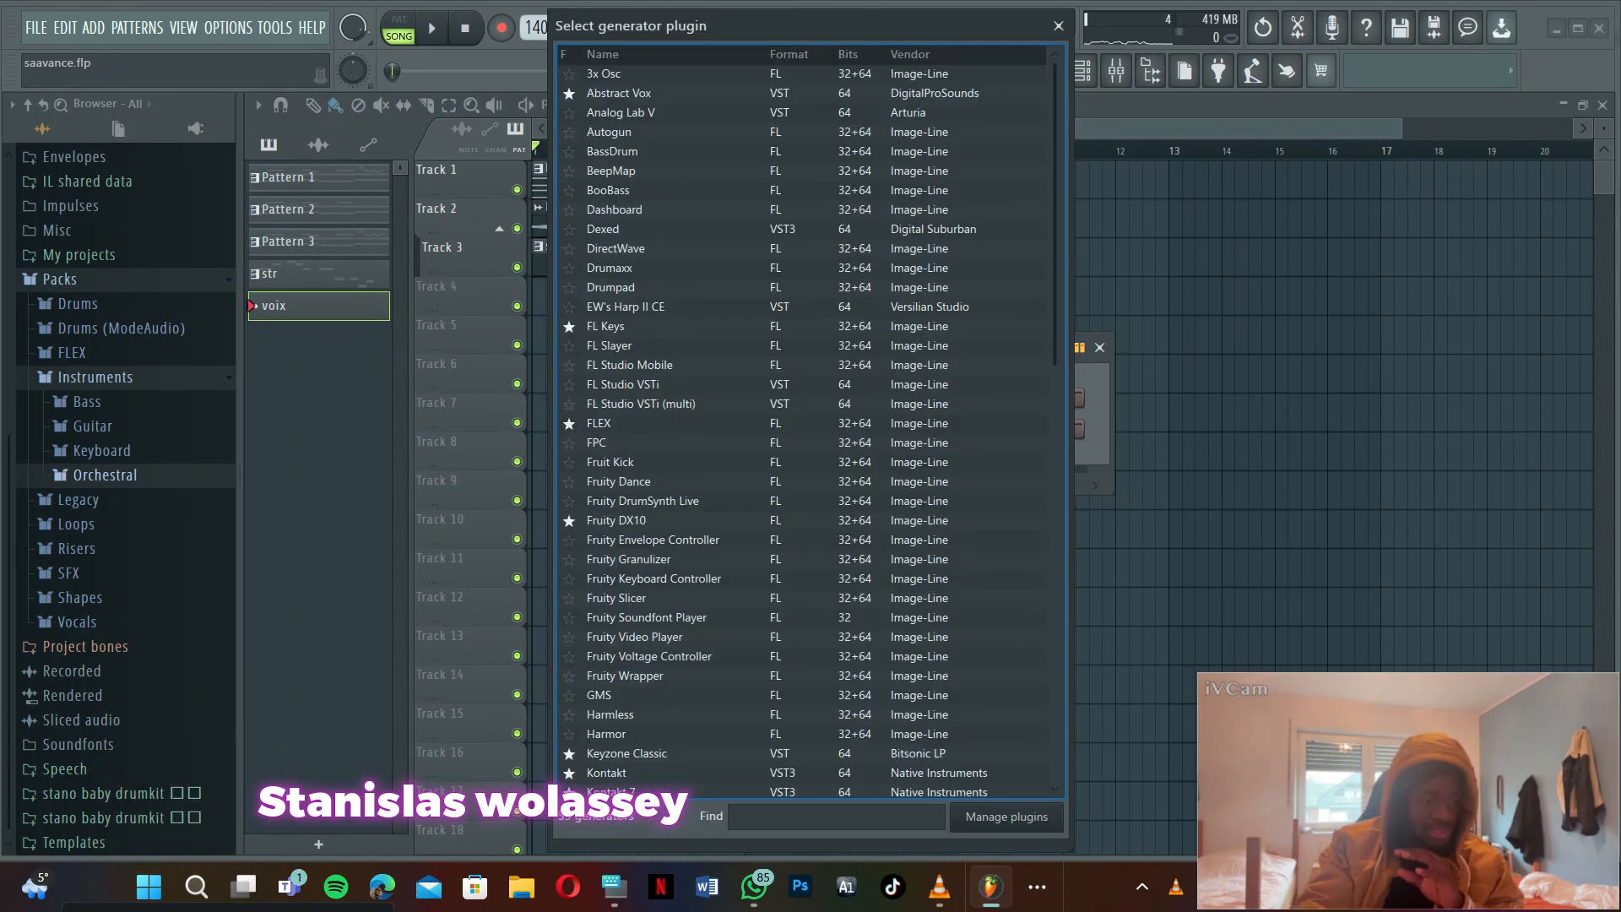
{"action": "double_click", "coordinate": [619, 94]}
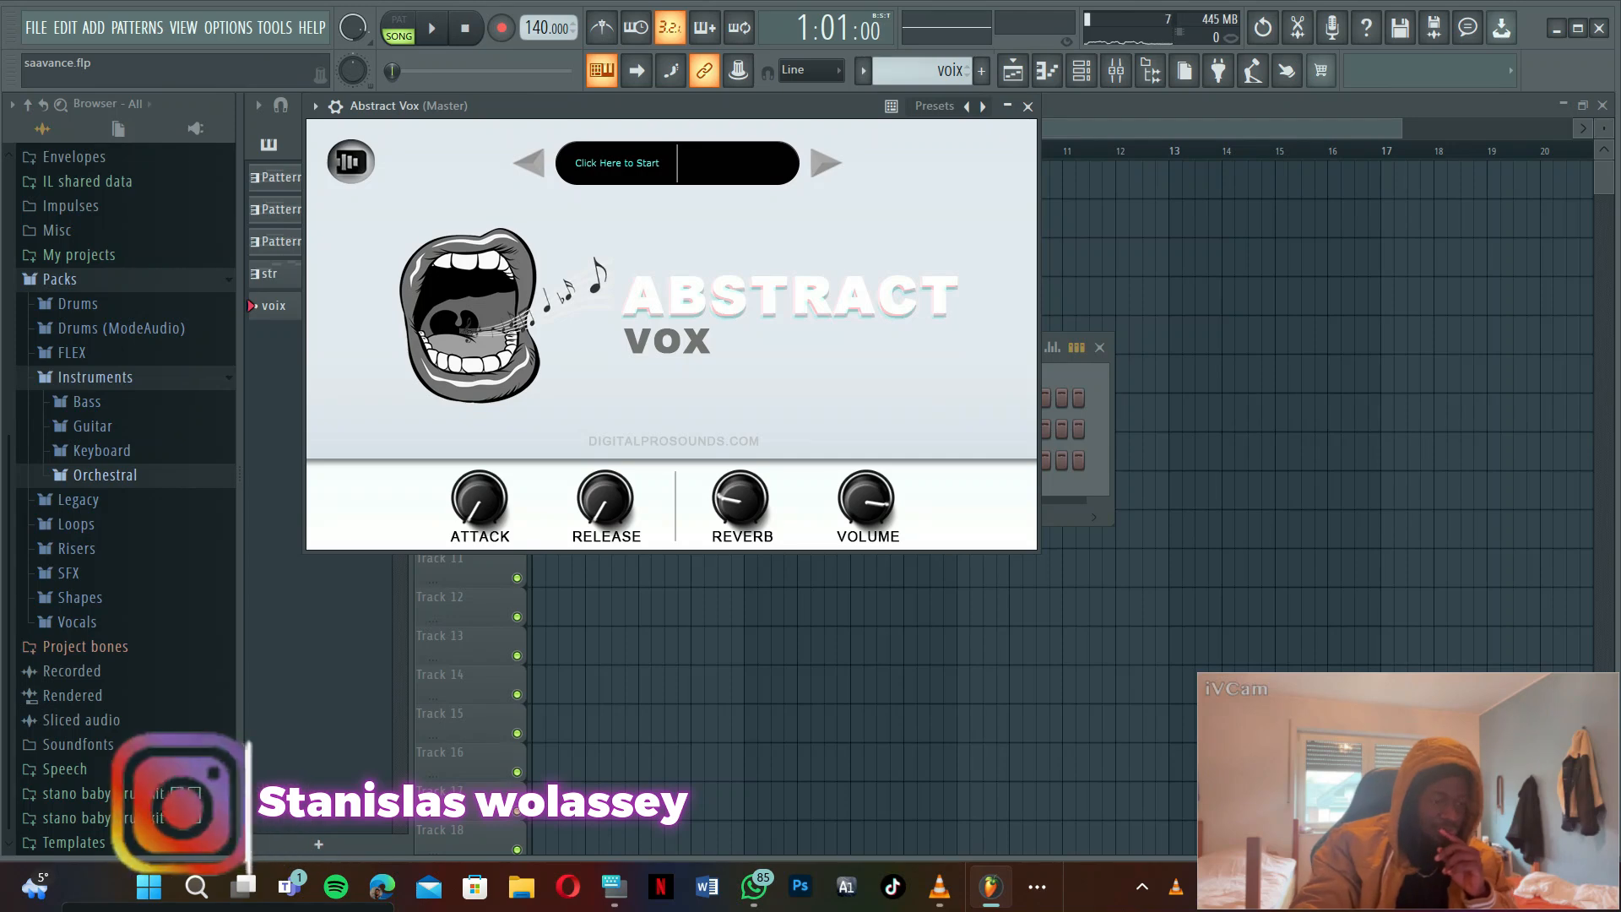
{"action": "left_click", "coordinate": [618, 163]}
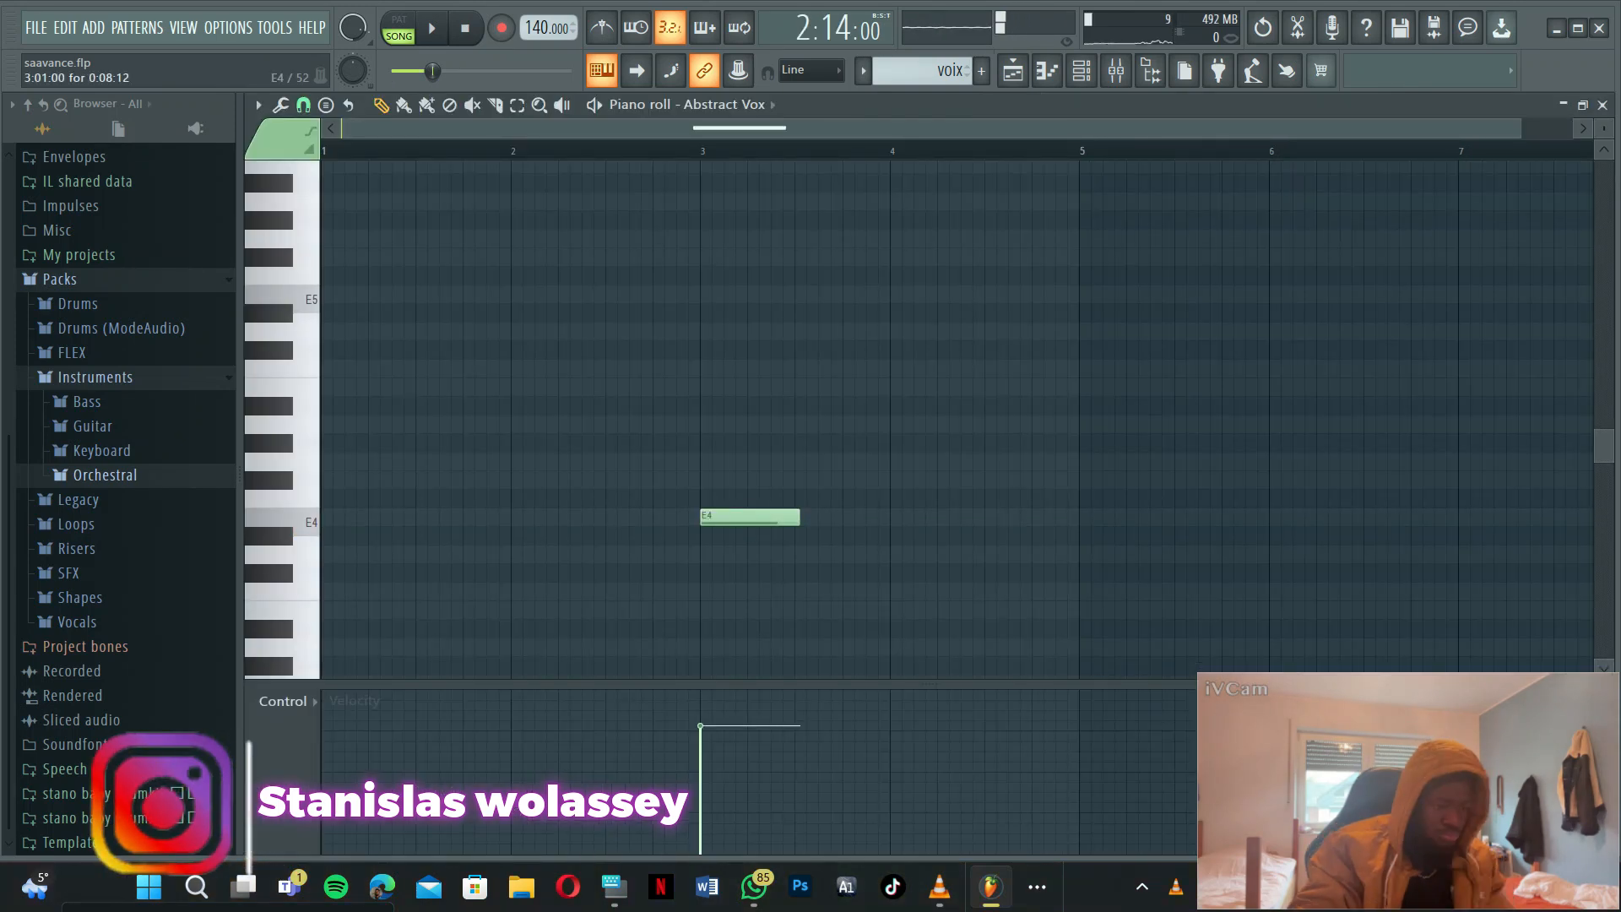
- Play back the voix pattern and lengthen the E4 note at bar 3 to one full bar
{"action": "key", "text": "space"}
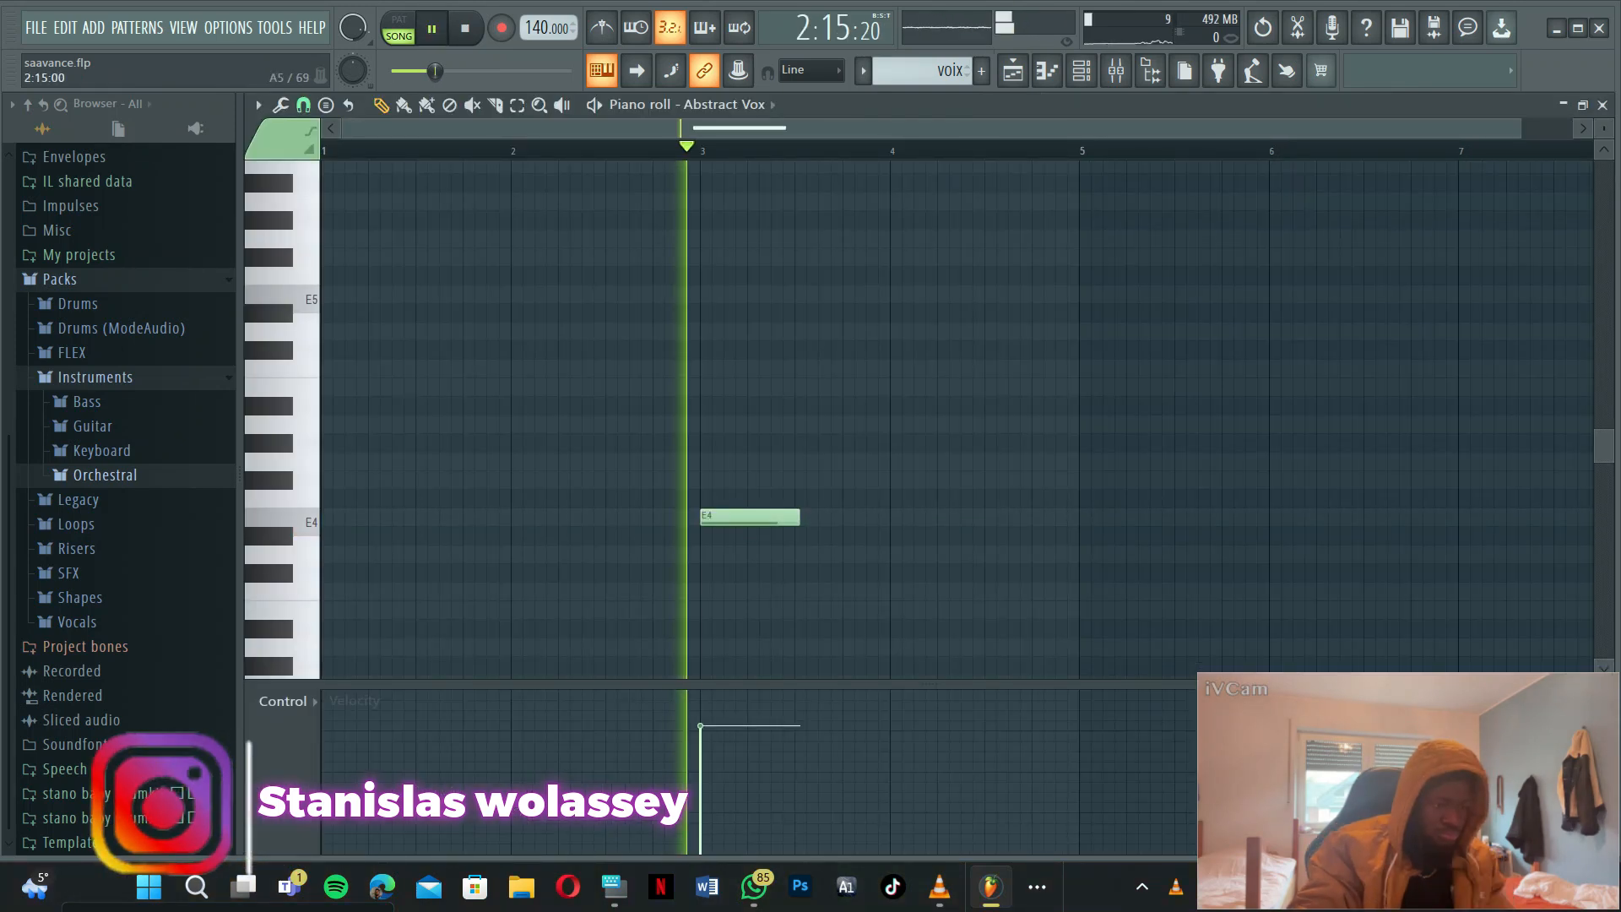
{"action": "key", "text": "space"}
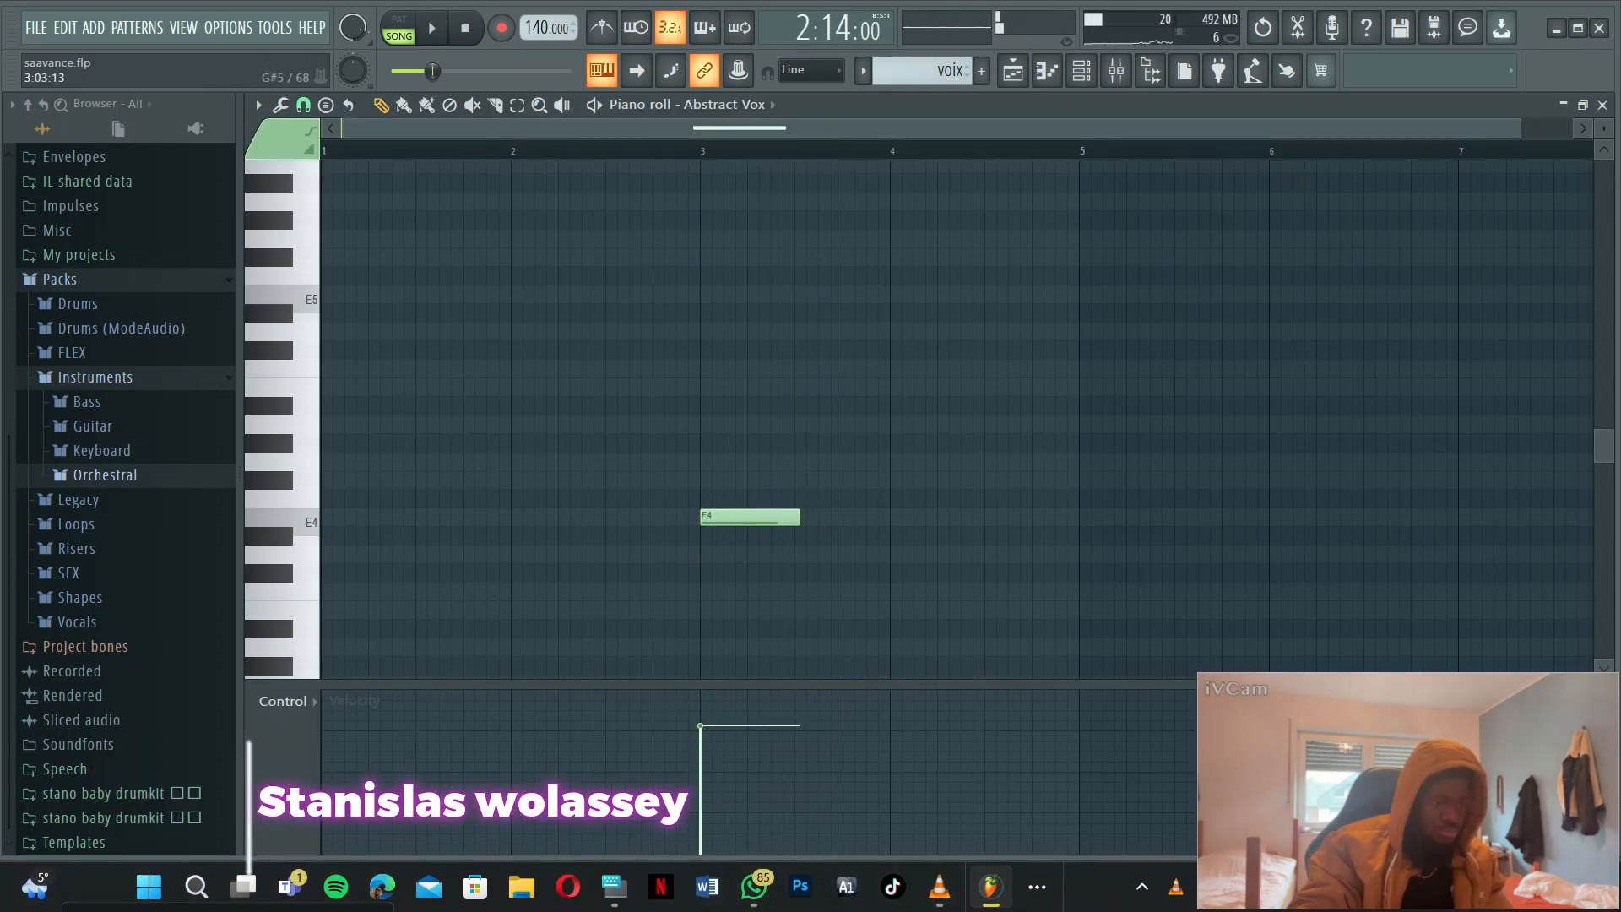
{"action": "left_click_drag", "start_coordinate": [797, 518], "coordinate": [820, 518]}
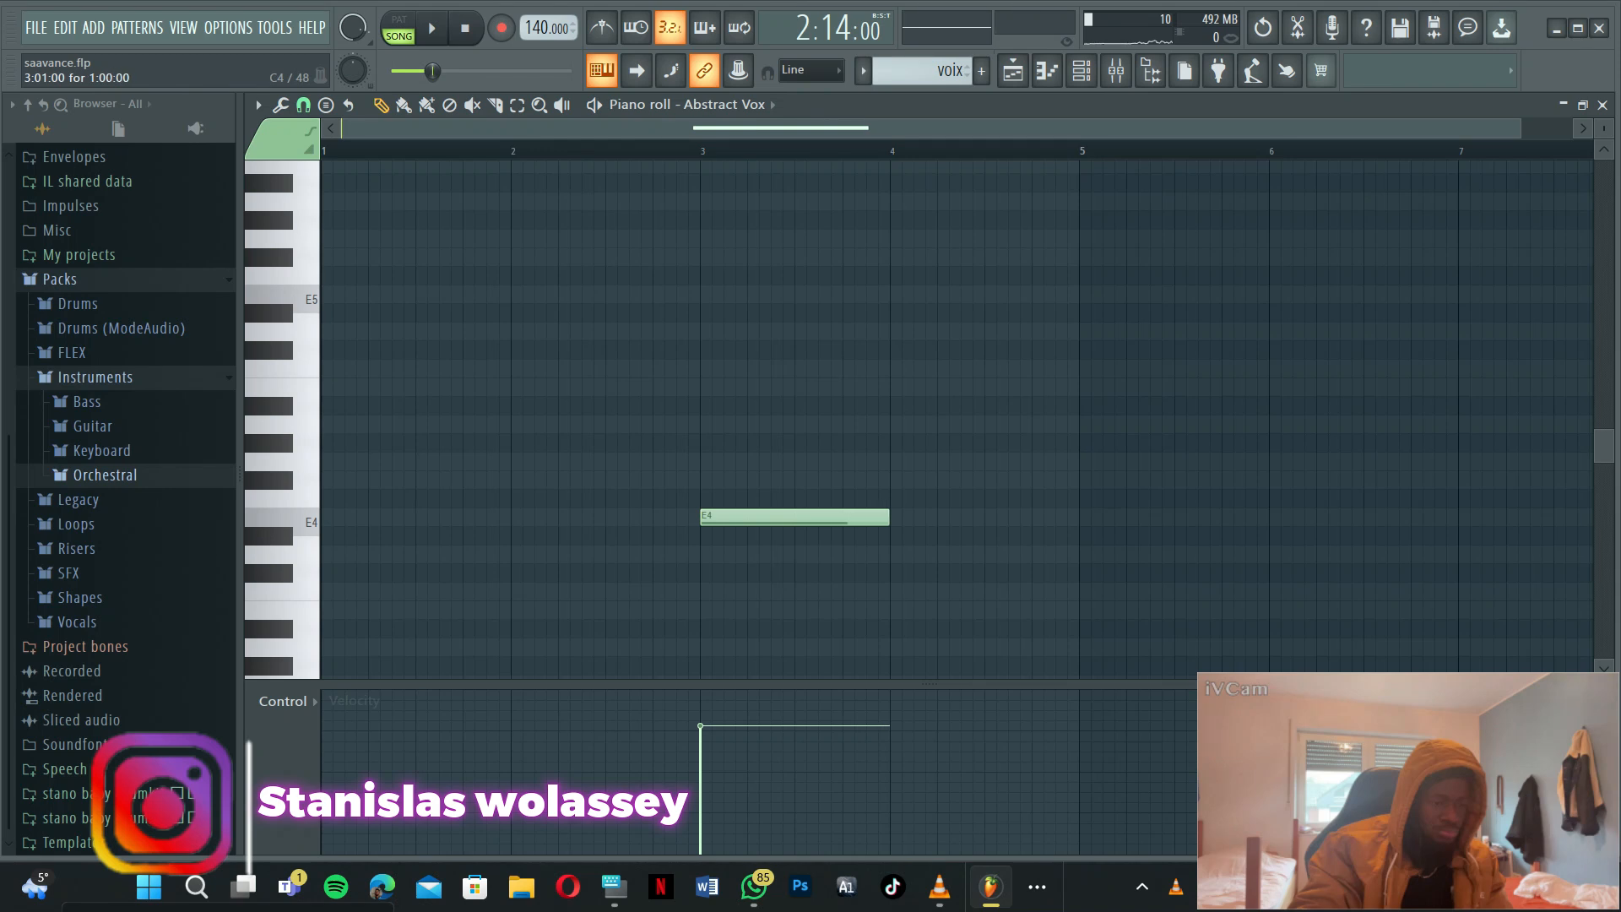
- Play back the song with the voix pattern, and close the PanCake2 effect on Insert 4 in the mixer
{"action": "key", "text": "space"}
{"action": "key", "text": "space"}
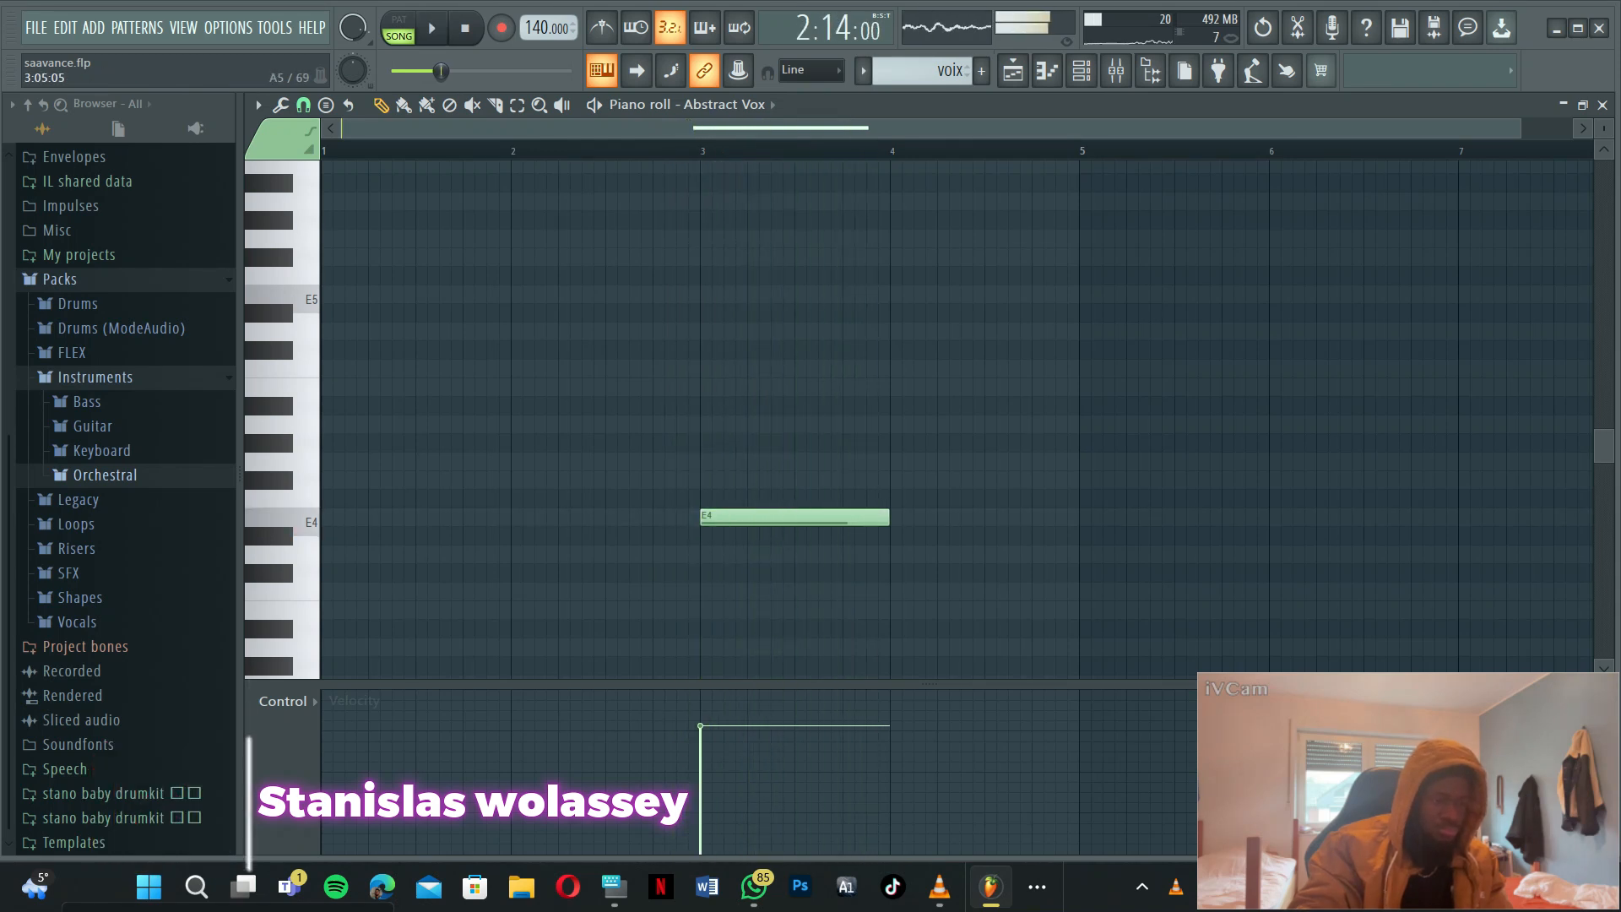
{"action": "key", "text": "space"}
{"action": "key", "text": "F9"}
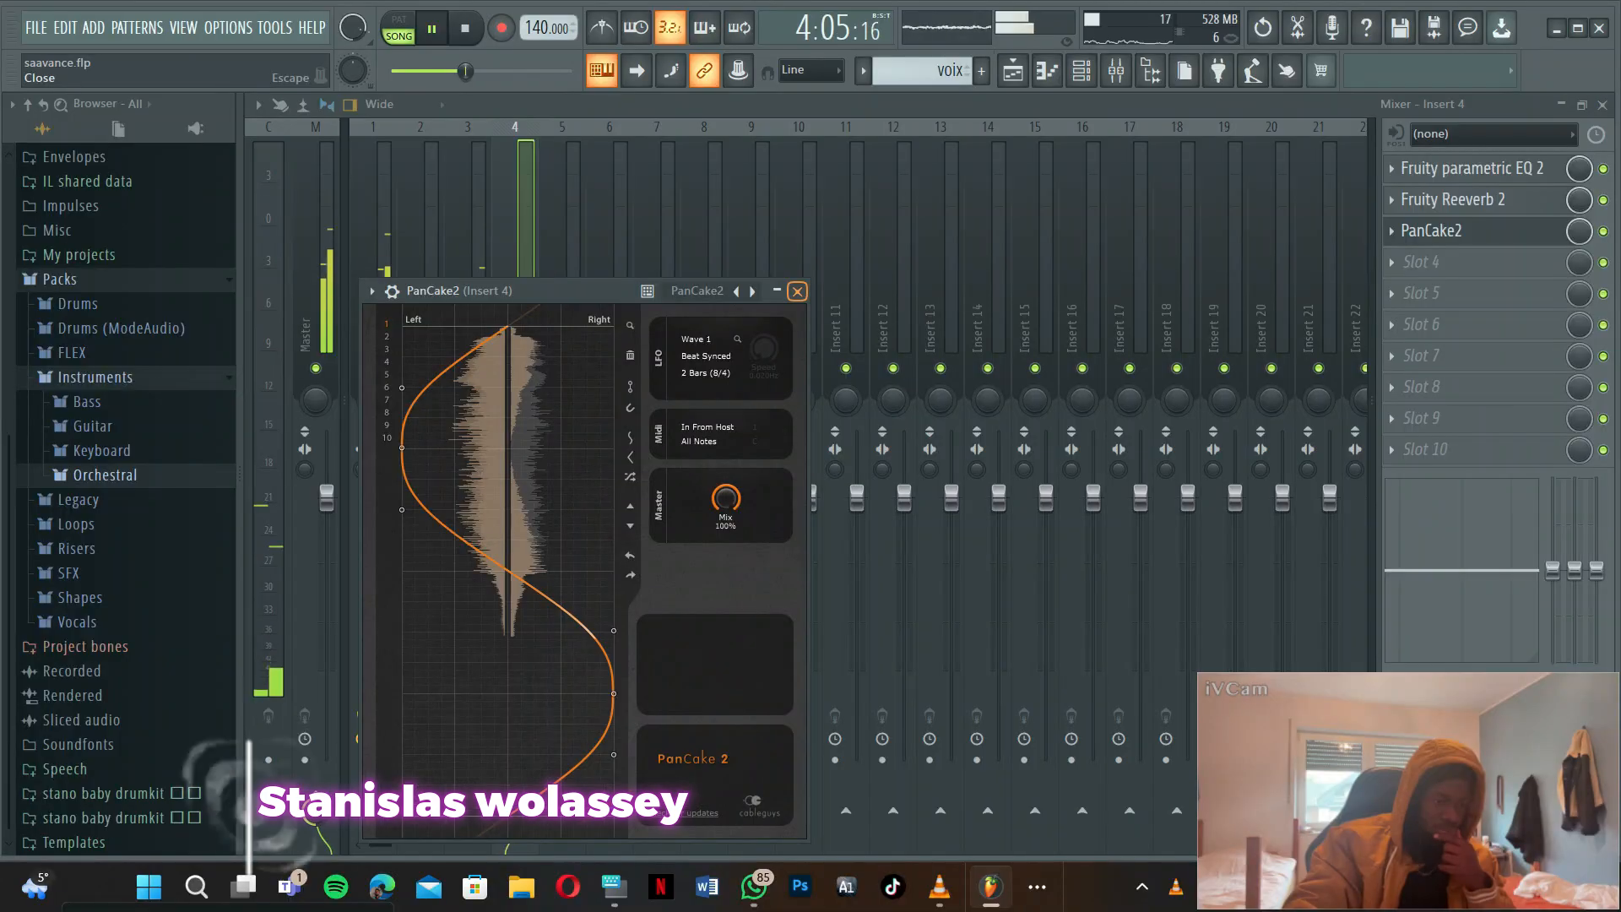
{"action": "left_click", "coordinate": [1042, 17]}
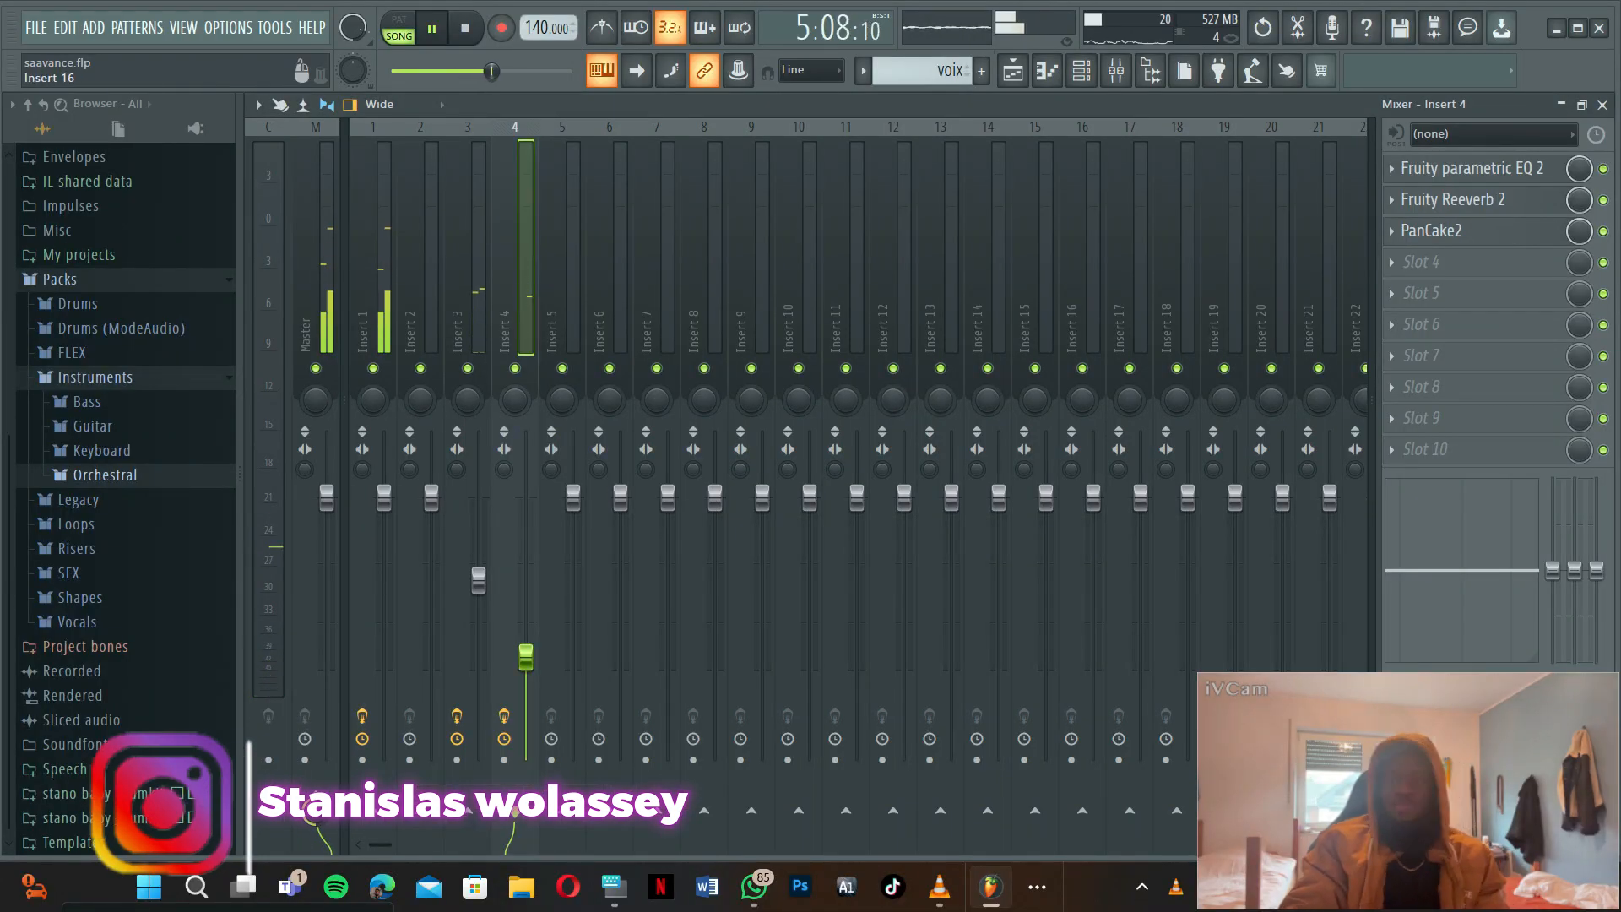
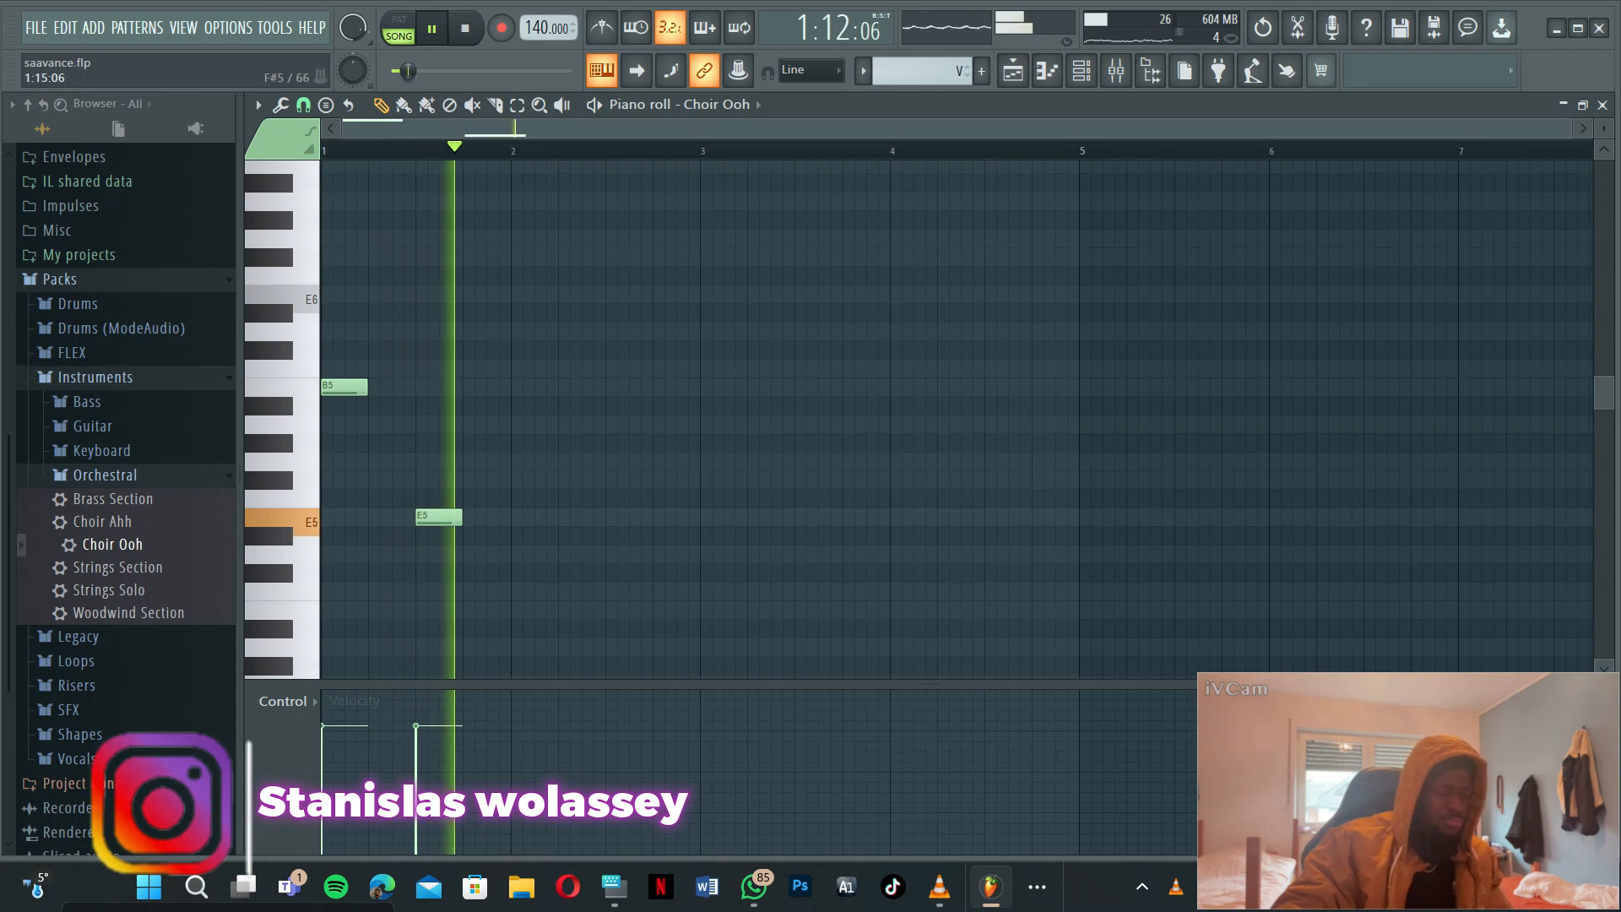
- Move the E5 note of the Choir Ooh pattern to the start of bar 2 and add a B5 note at bar 3
{"action": "key", "text": "space"}
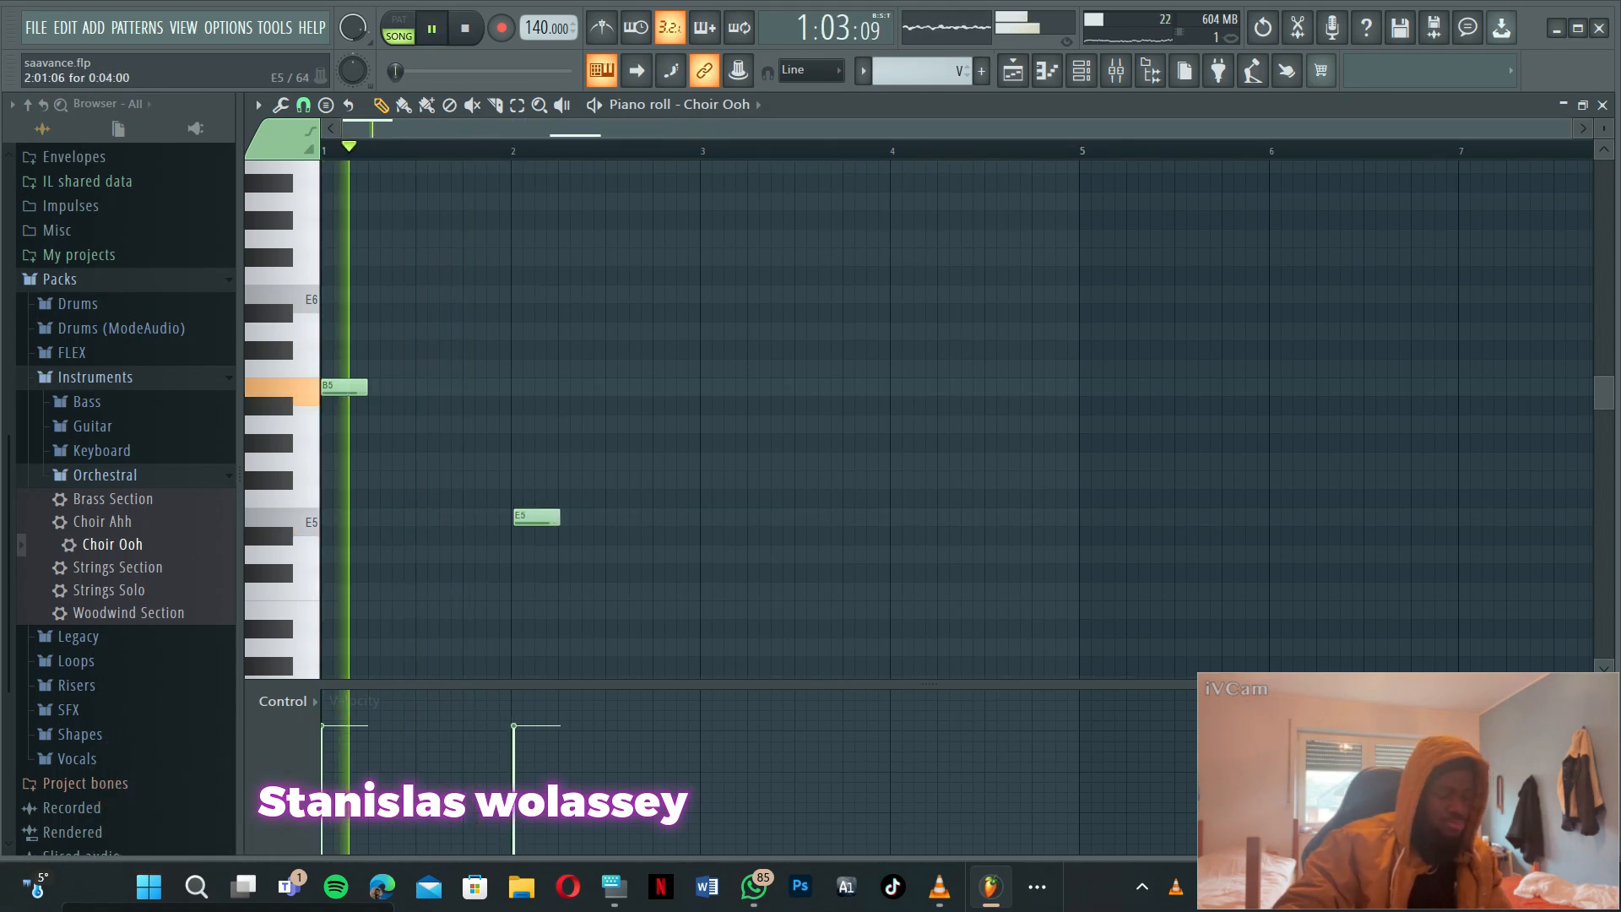
{"action": "scroll", "coordinate": [954, 418], "scroll_direction": "down", "scroll_amount": 3}
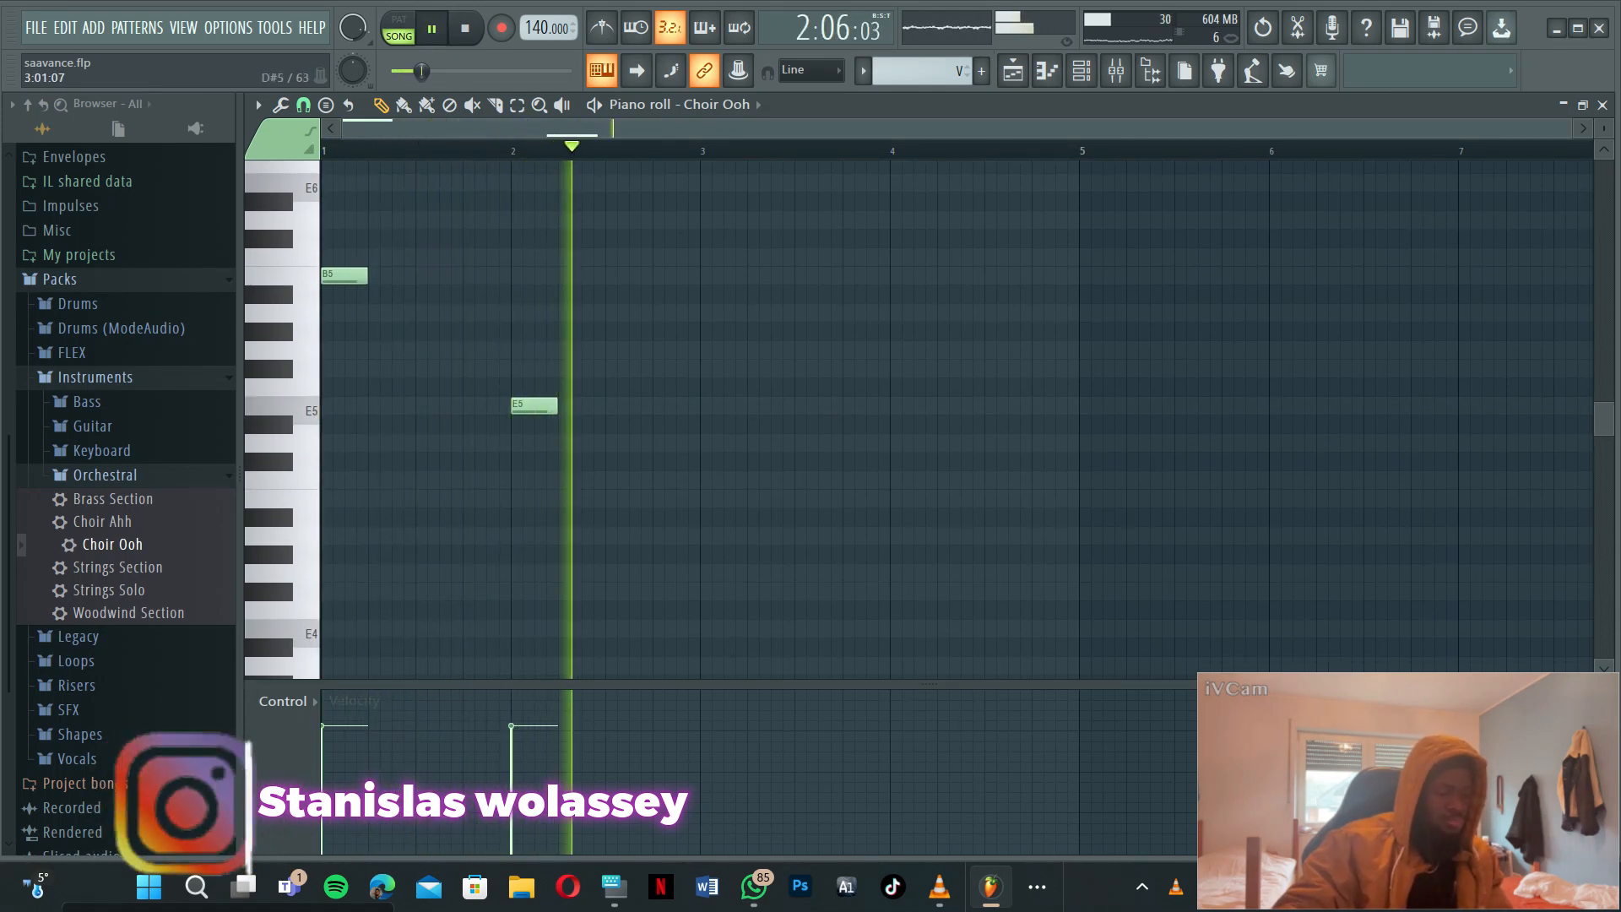
{"action": "left_click", "coordinate": [697, 258]}
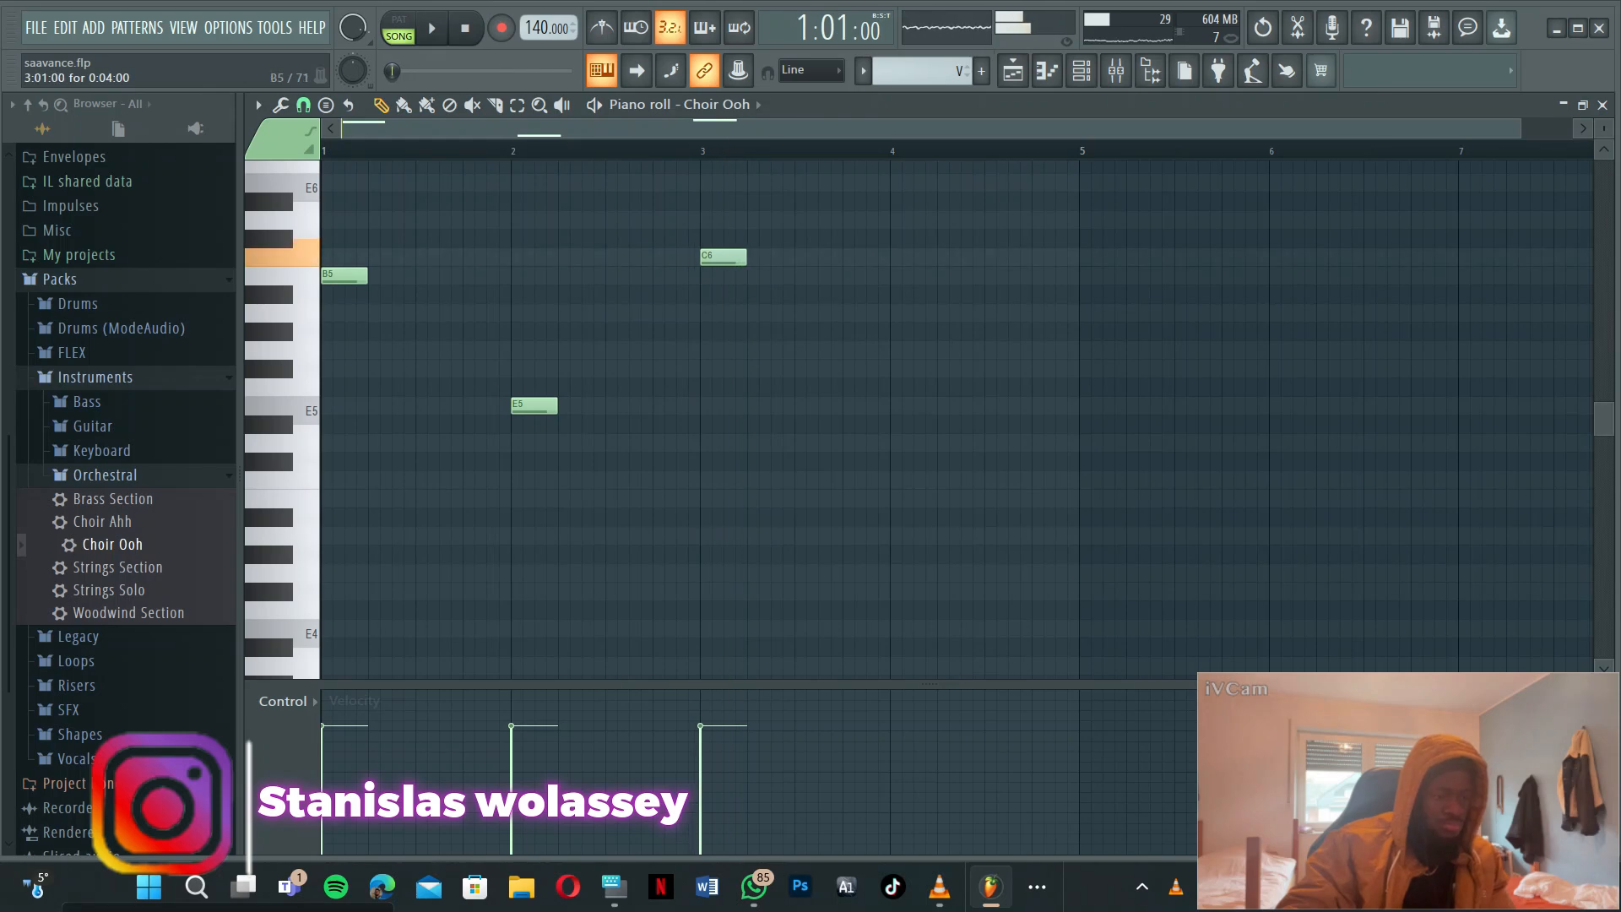
{"action": "left_click_drag", "start_coordinate": [697, 258], "coordinate": [697, 276]}
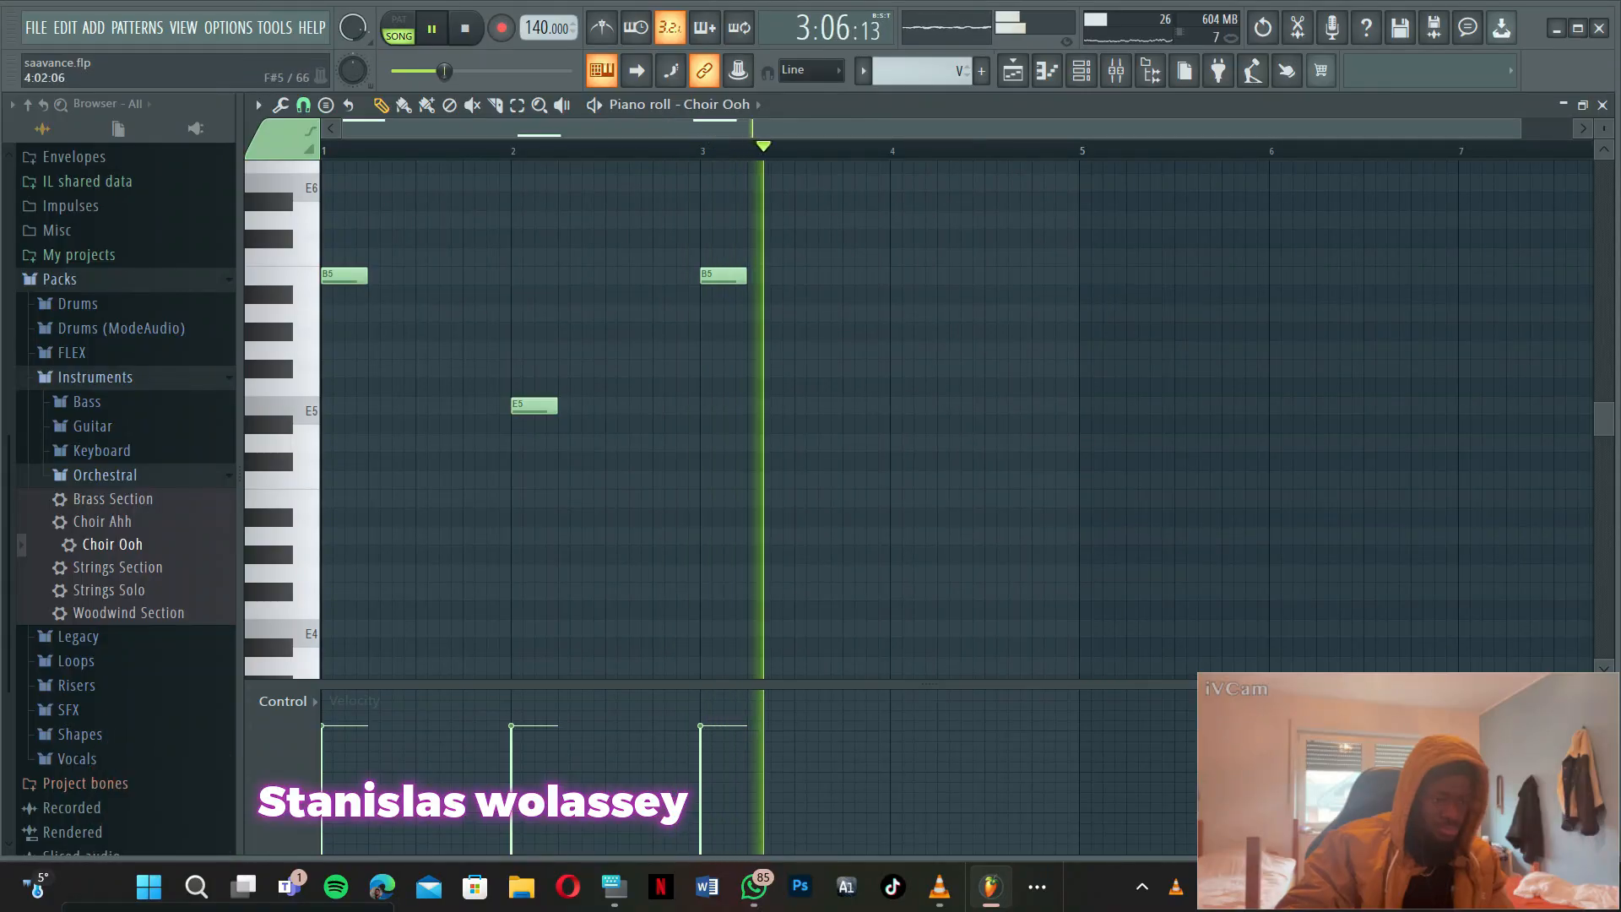
- Add a C6 note at the start of bar 4 and an A5 note midway through it, and play back the melody
{"action": "scroll", "coordinate": [905, 368], "scroll_direction": "up", "scroll_amount": 2}
{"action": "key", "text": "space"}
{"action": "left_click_drag", "start_coordinate": [912, 294], "coordinate": [909, 368]}
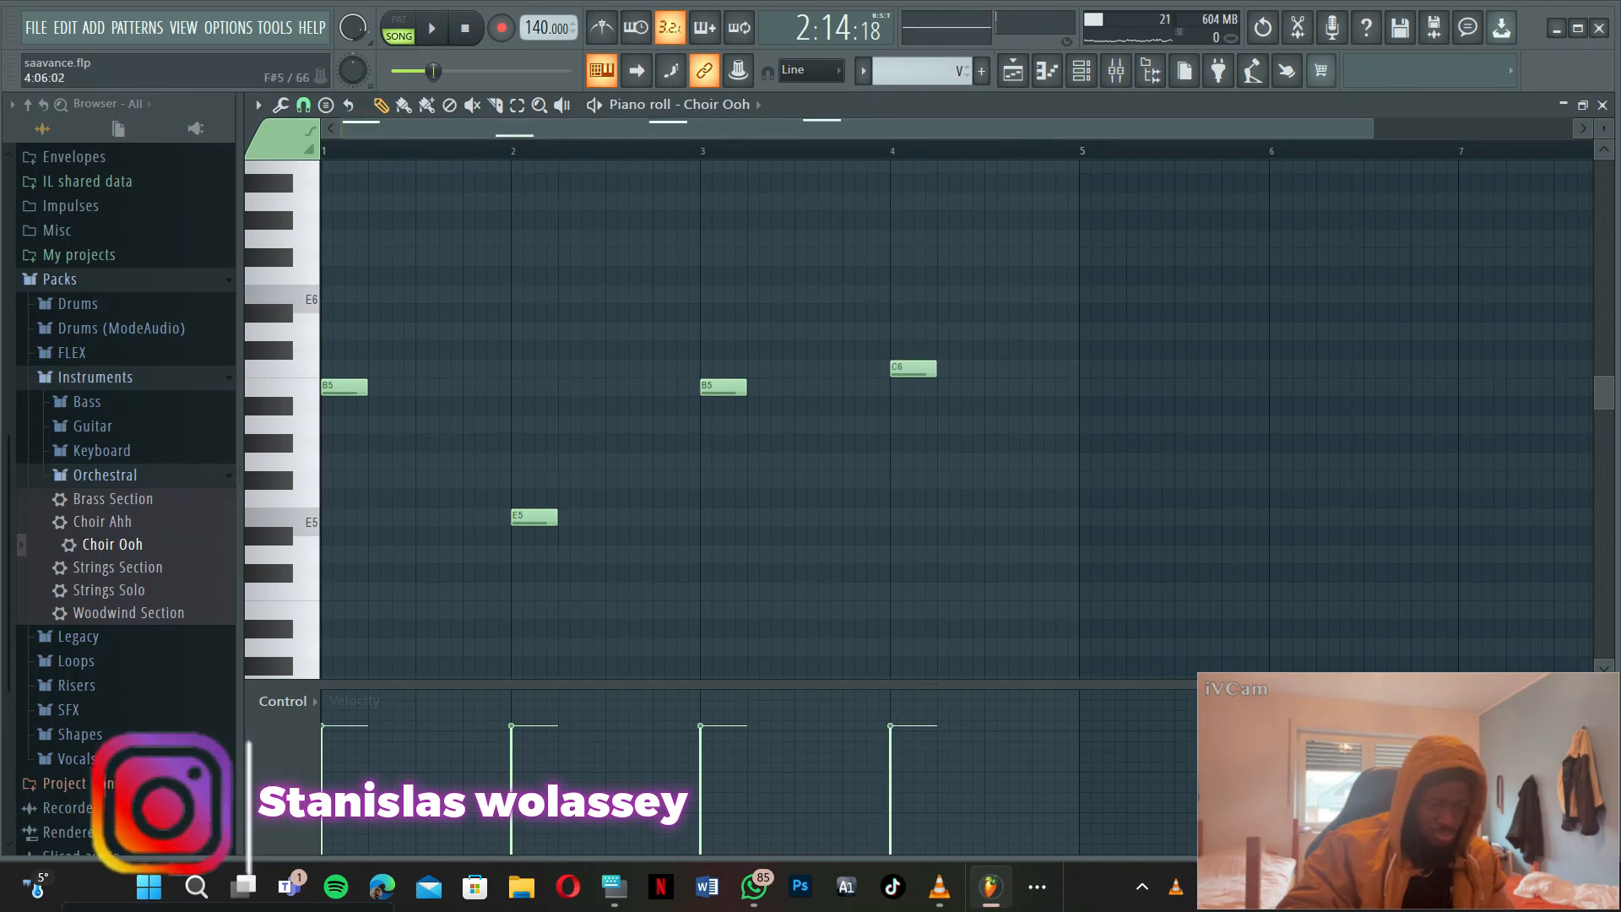
{"action": "left_click", "coordinate": [955, 478]}
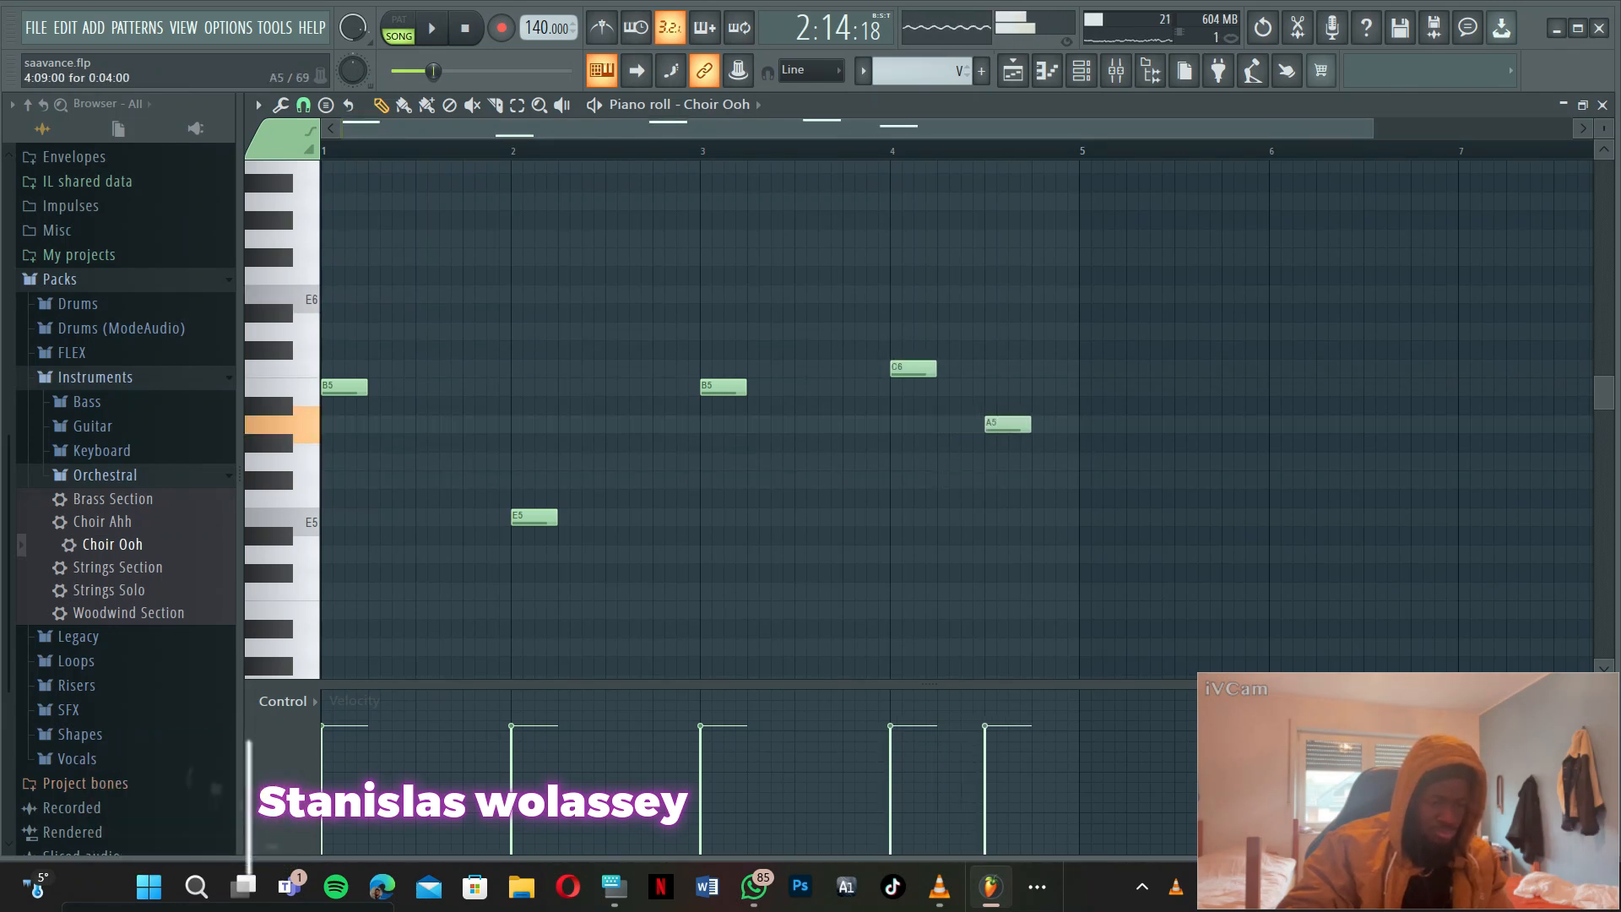
{"action": "key", "text": "space"}
{"action": "scroll", "coordinate": [1006, 479], "scroll_direction": "down", "scroll_amount": 1}
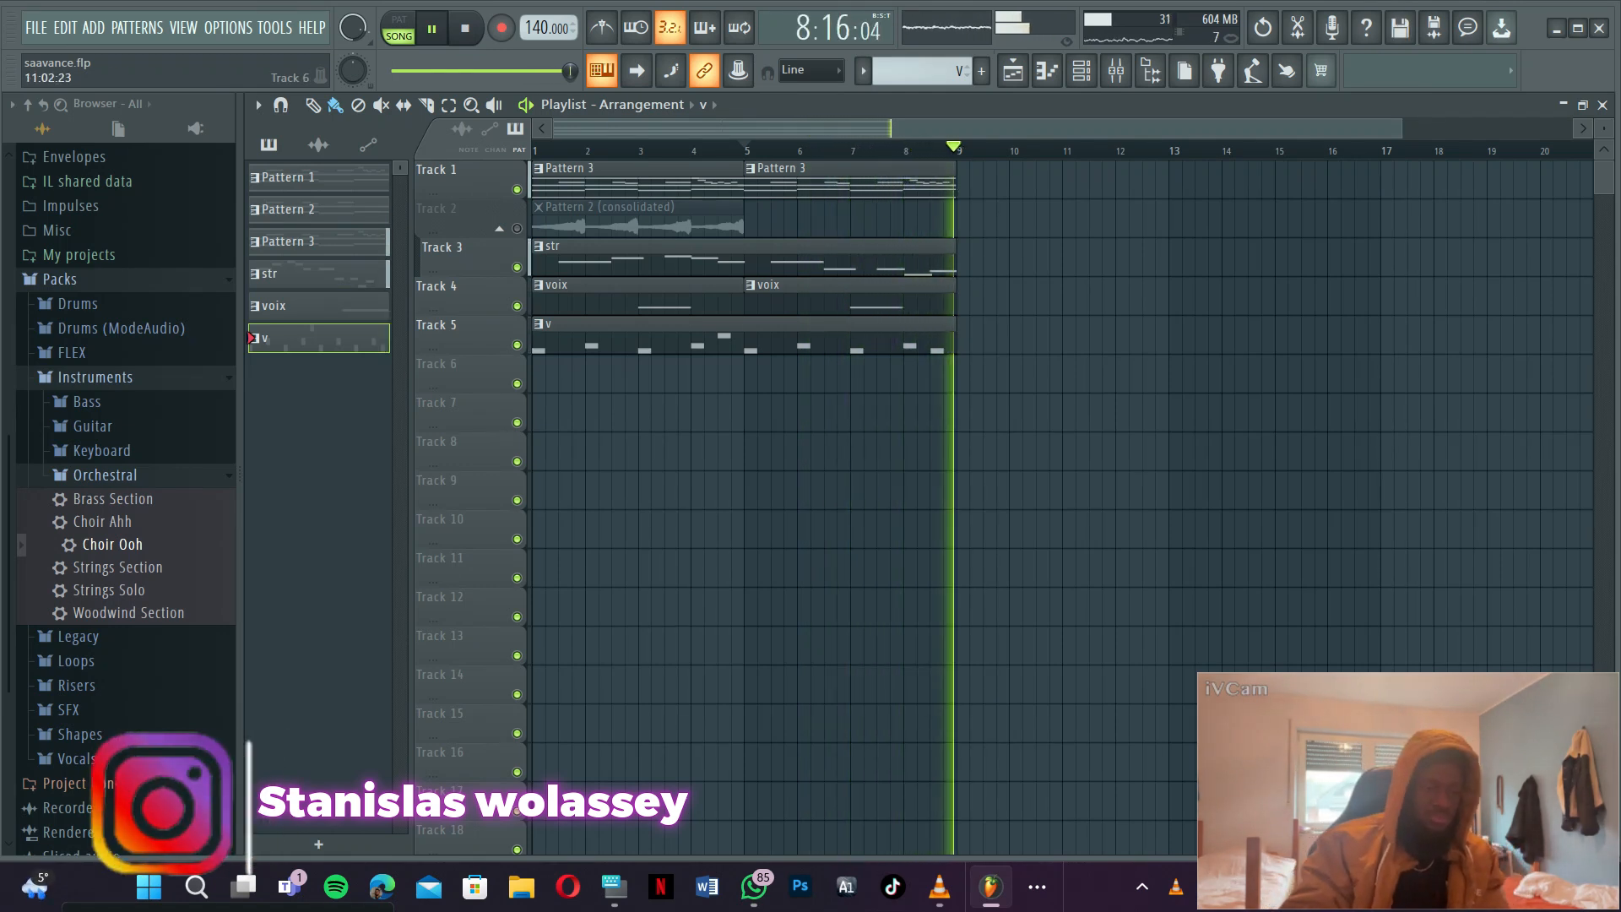
- Add Fruity Parametric EQ 2 to slot 1 of Insert 5 in the mixer
{"action": "key", "text": "space"}
{"action": "left_click", "coordinate": [1117, 70]}
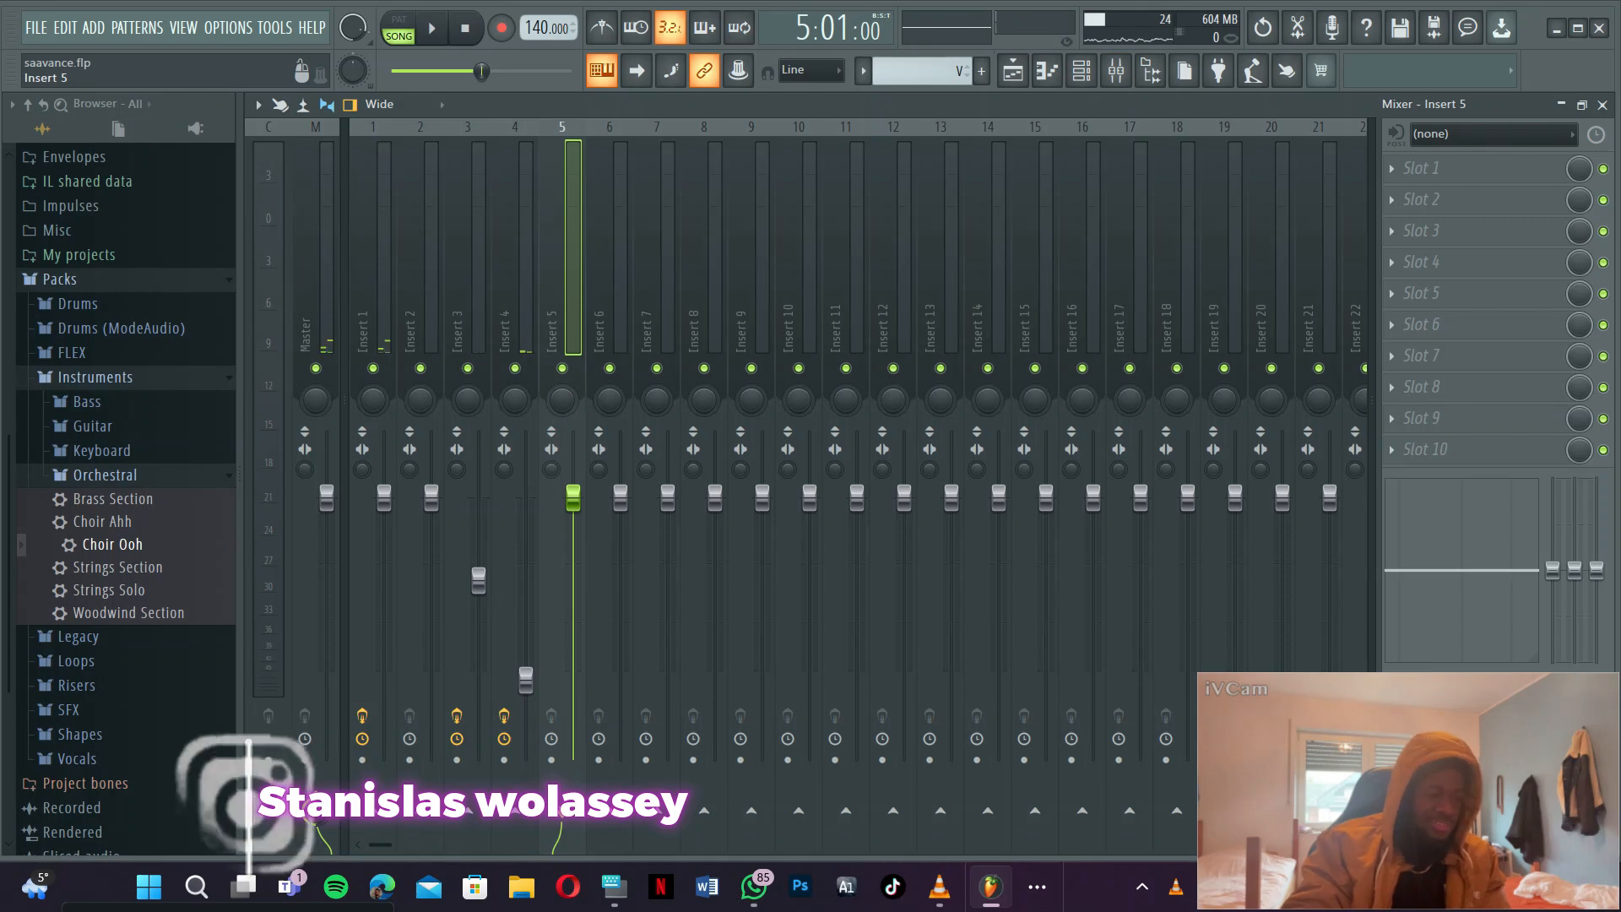
{"action": "left_click", "coordinate": [610, 254]}
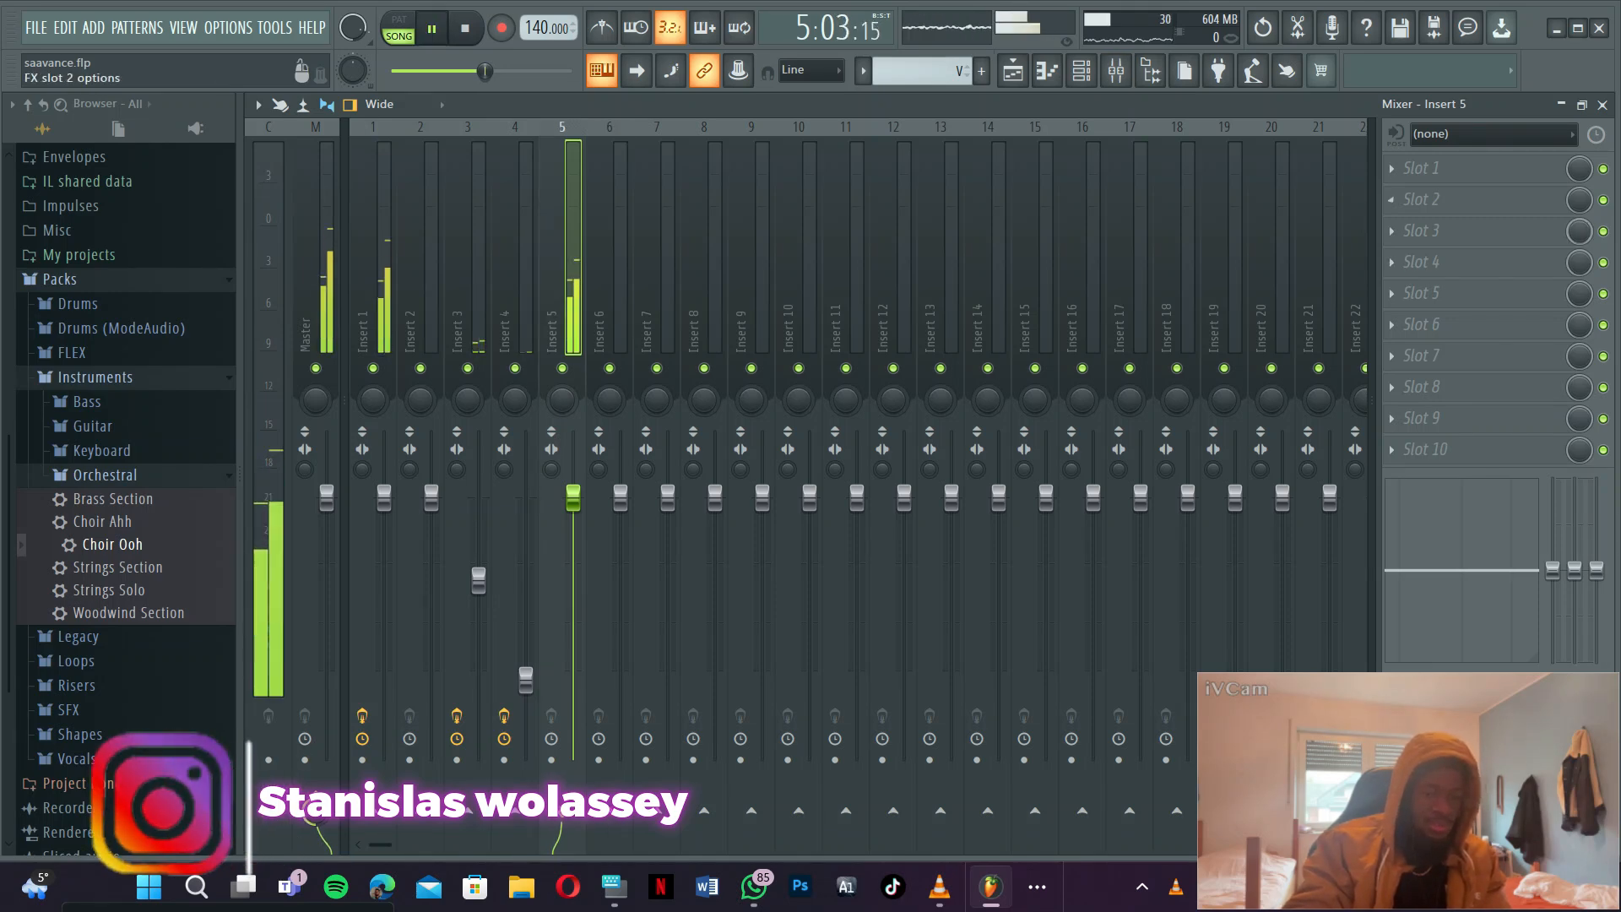
{"action": "key", "text": "space"}
{"action": "left_click", "coordinate": [1392, 169]}
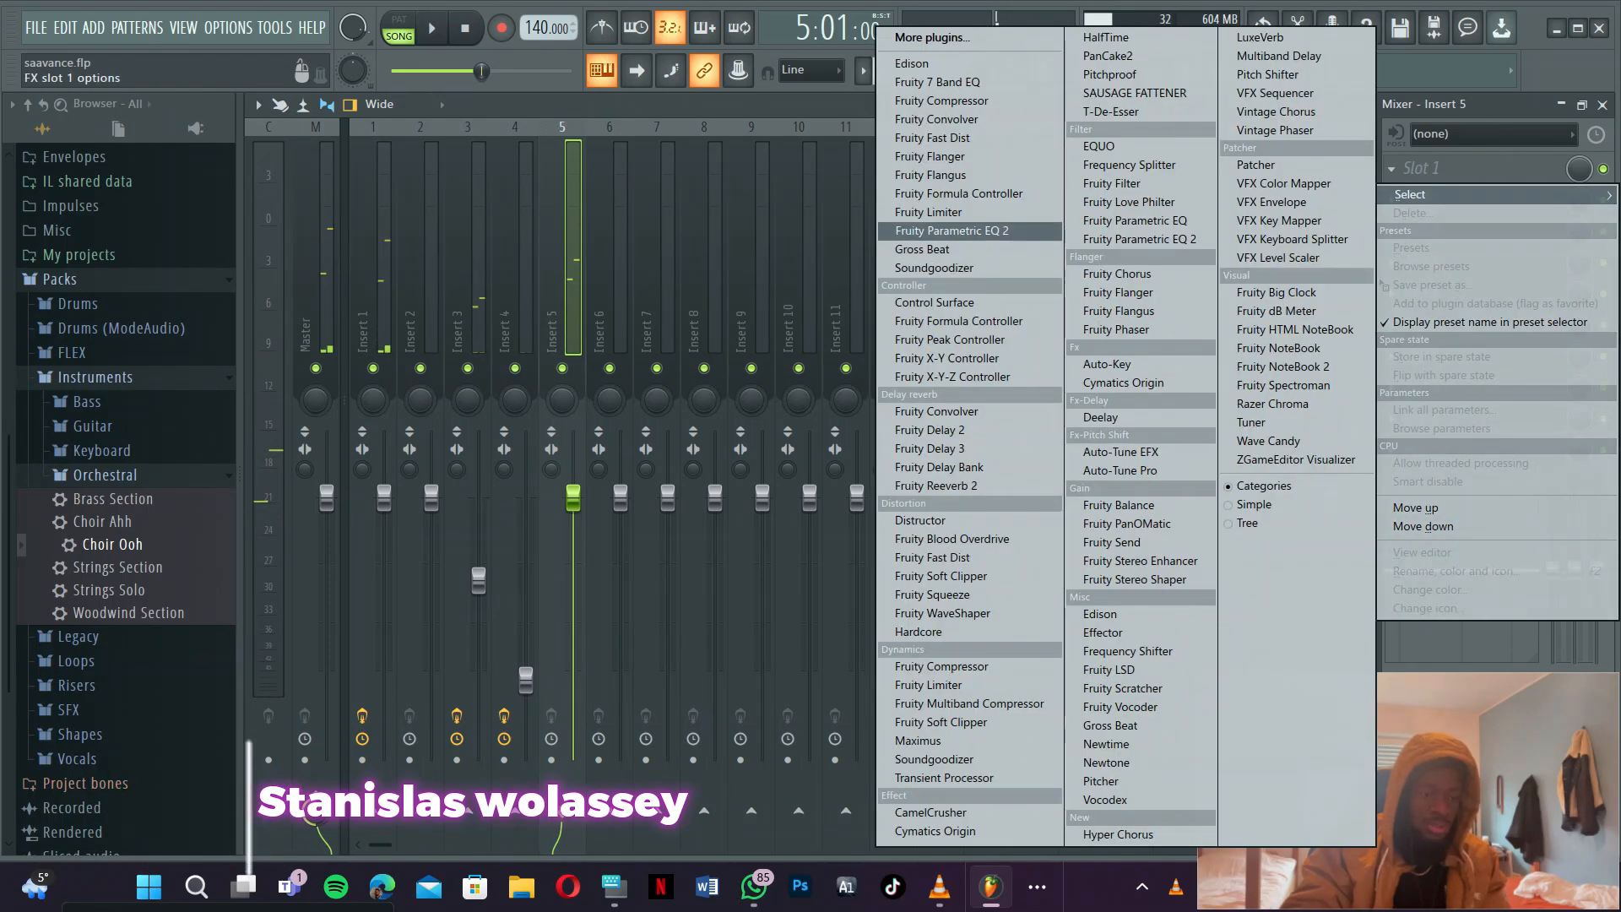
{"action": "left_click", "coordinate": [952, 230]}
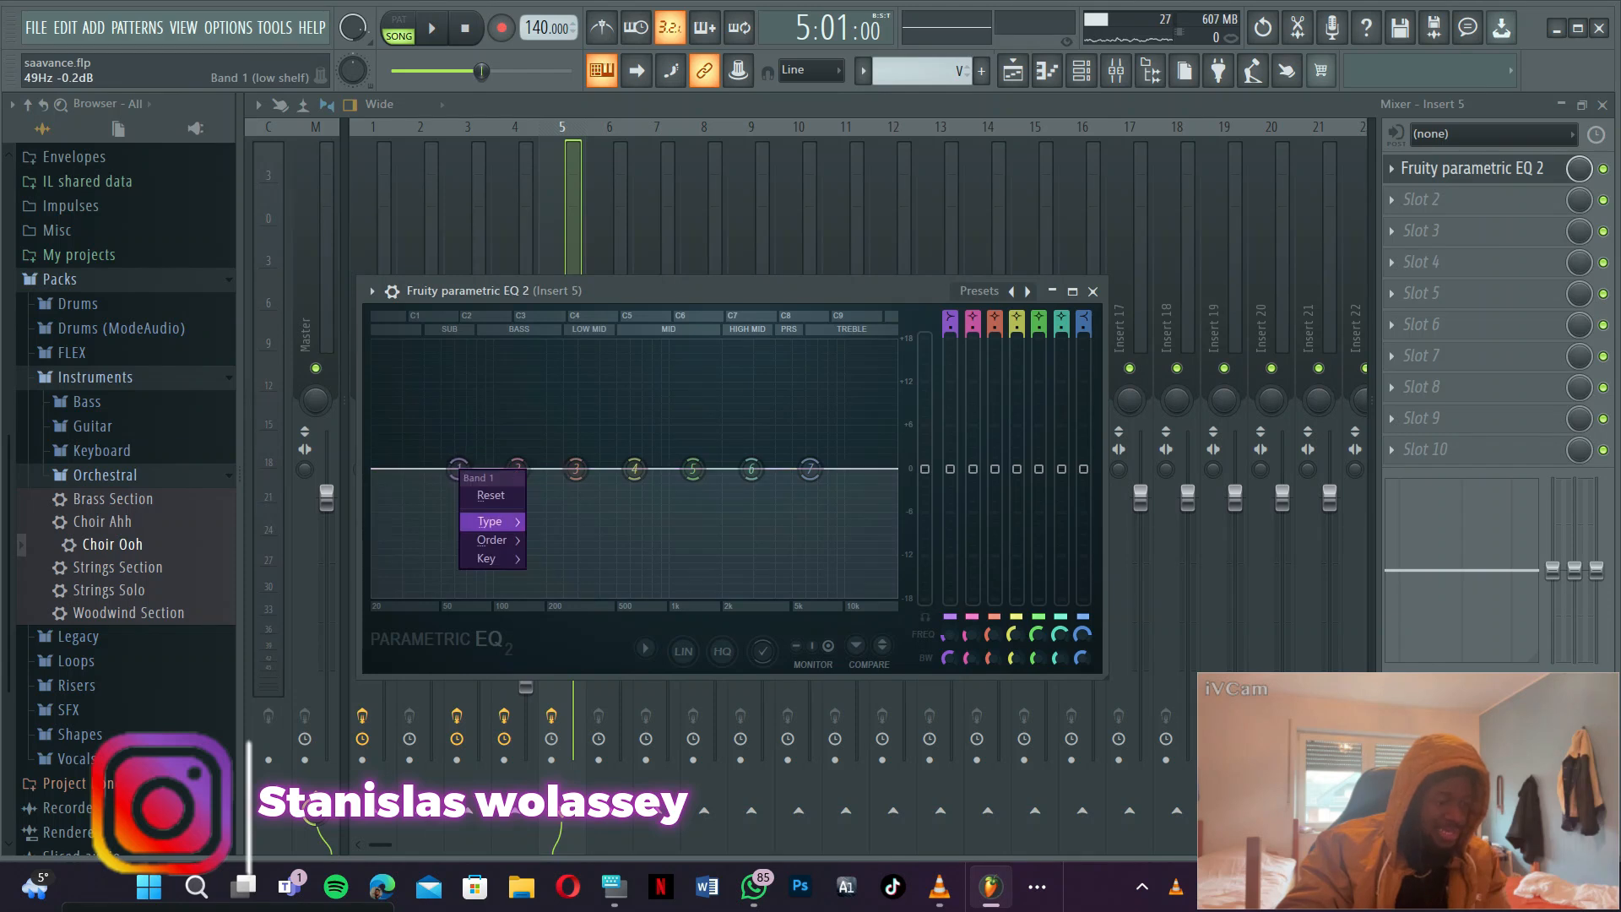
- Cut the lows with band 1 of the Insert 5 EQ and boost band 6 by about 3 dB near 2977 Hz
{"action": "left_click", "coordinate": [563, 558]}
{"action": "left_click_drag", "start_coordinate": [459, 469], "coordinate": [579, 594]}
{"action": "left_click_drag", "start_coordinate": [752, 469], "coordinate": [749, 458]}
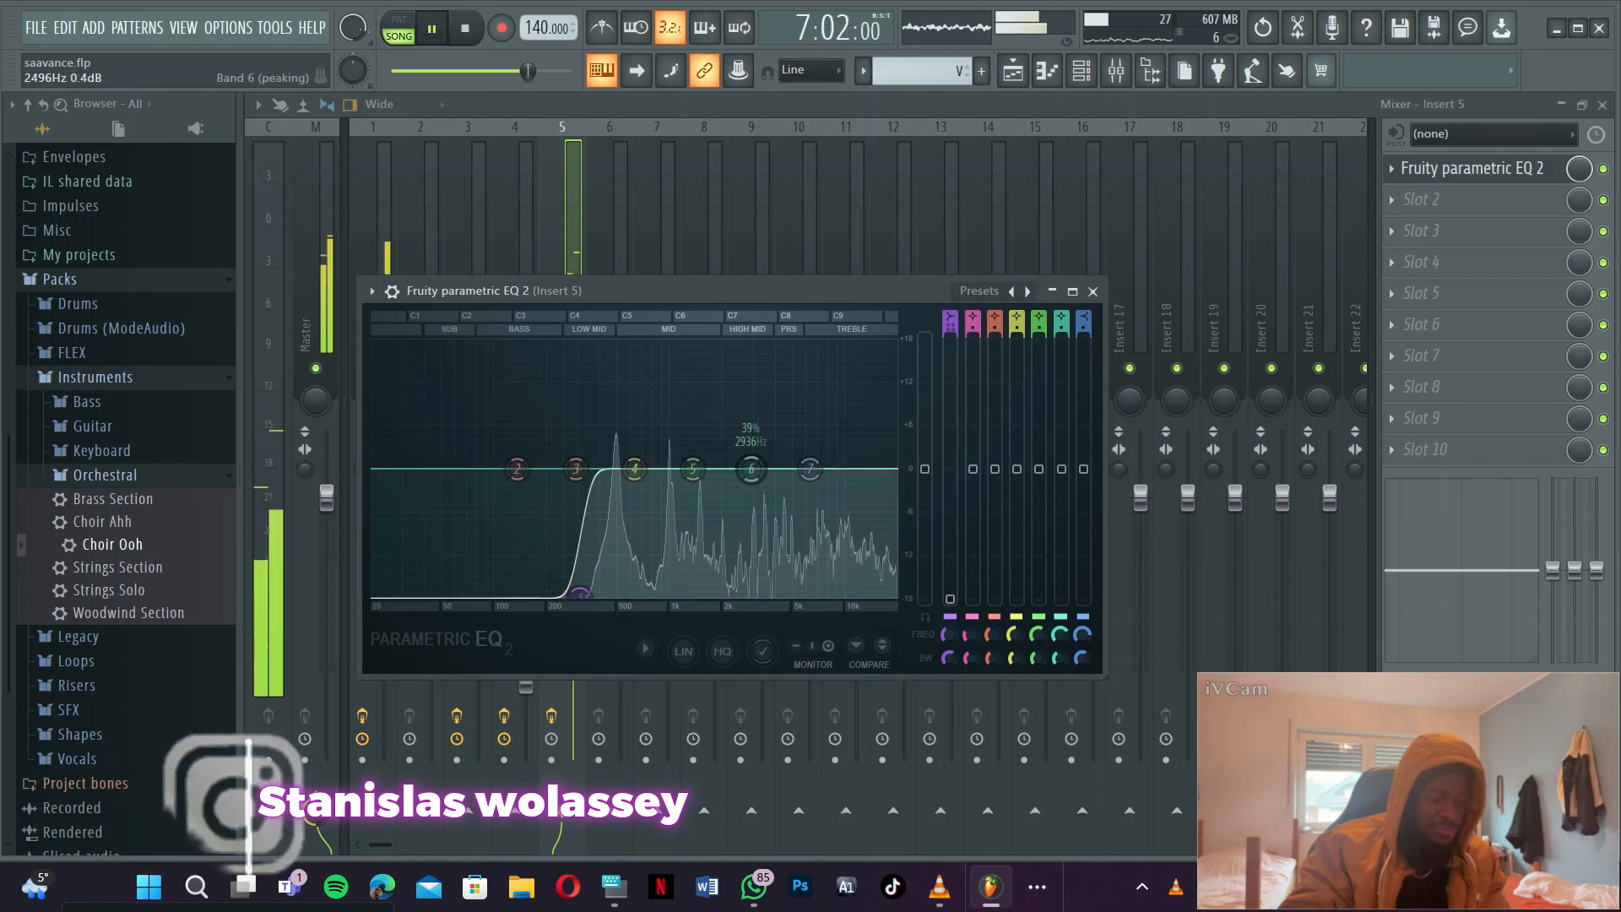
{"action": "key", "text": "space"}
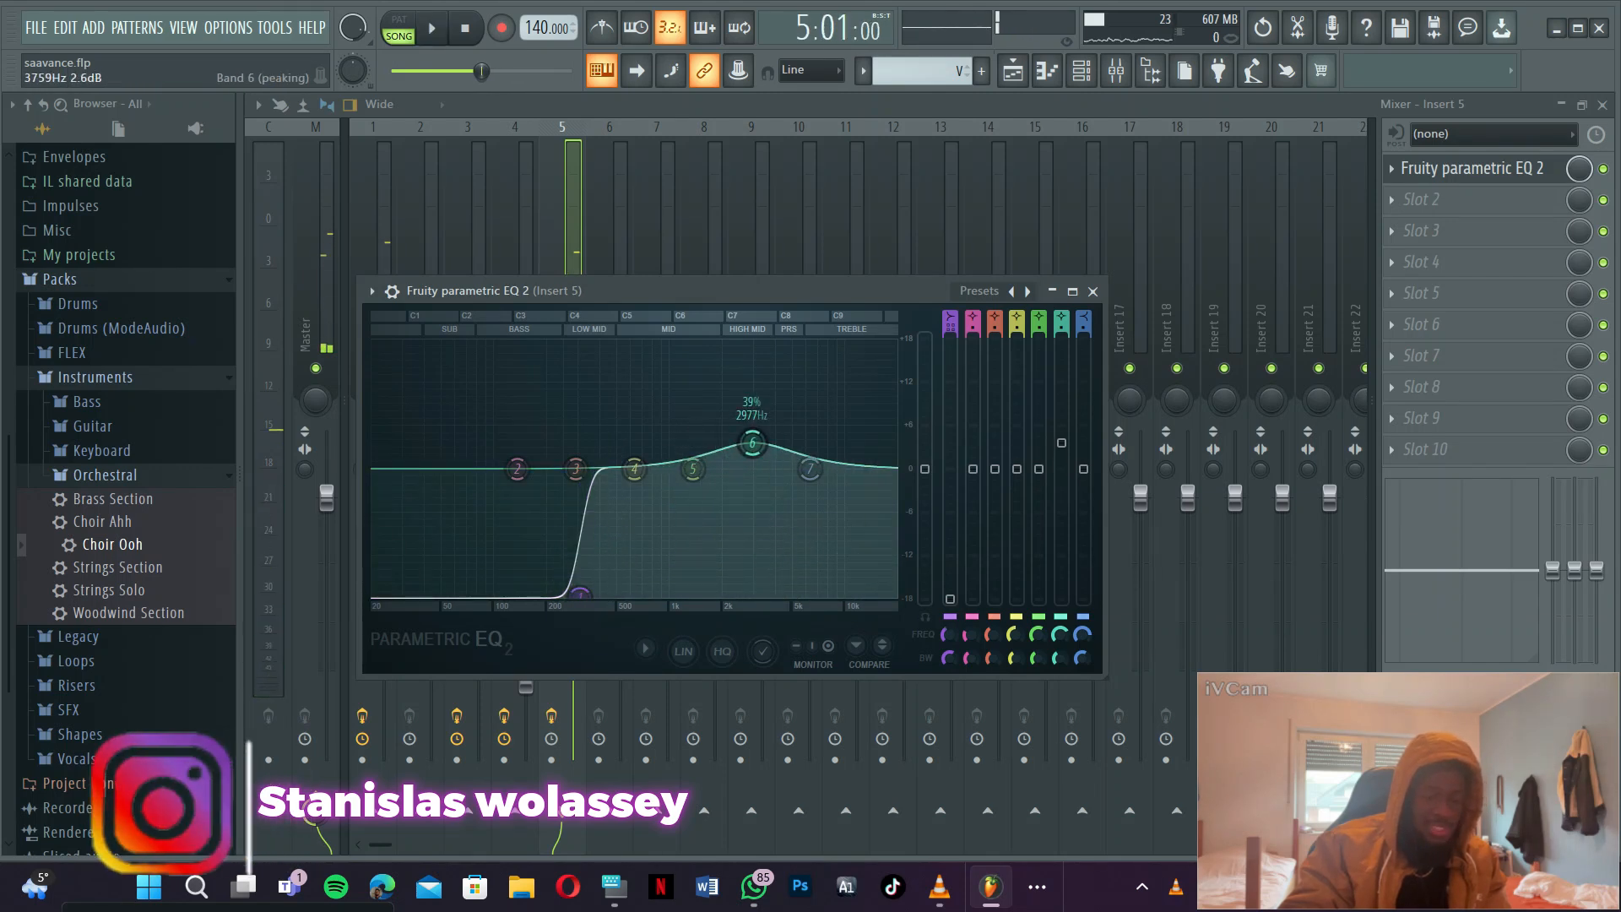
{"action": "key", "text": "space"}
{"action": "left_click", "coordinate": [1093, 291]}
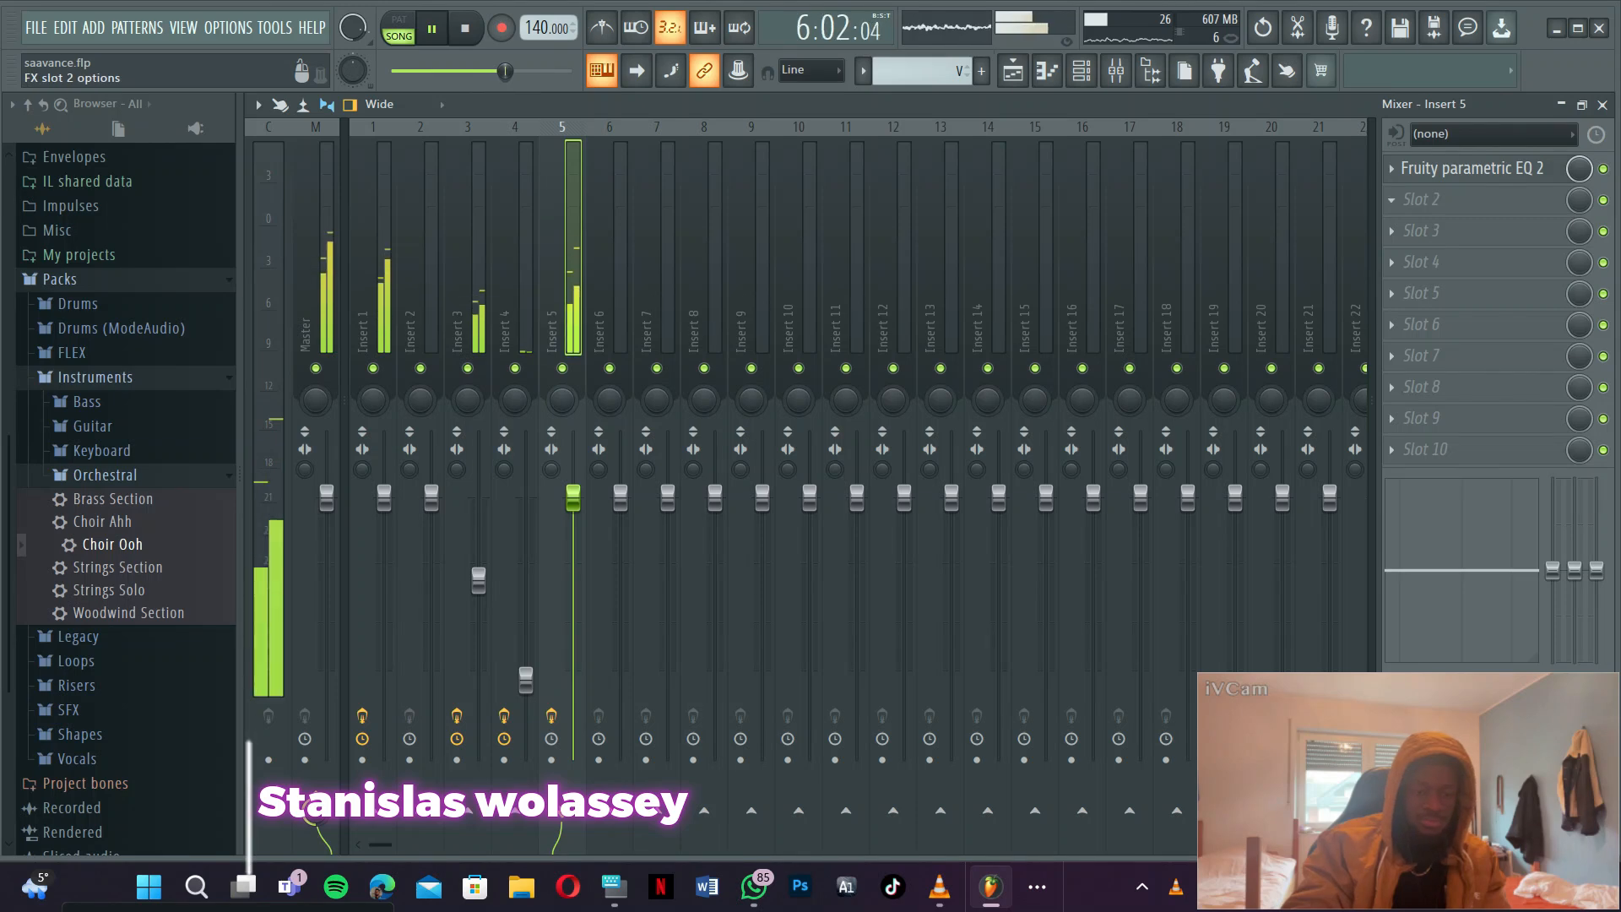
- Add a second Fruity Parametric EQ 2 to slot 2 of Insert 5 and play it back with the Radio preset
{"action": "key", "text": "space"}
{"action": "left_click", "coordinate": [1422, 199]}
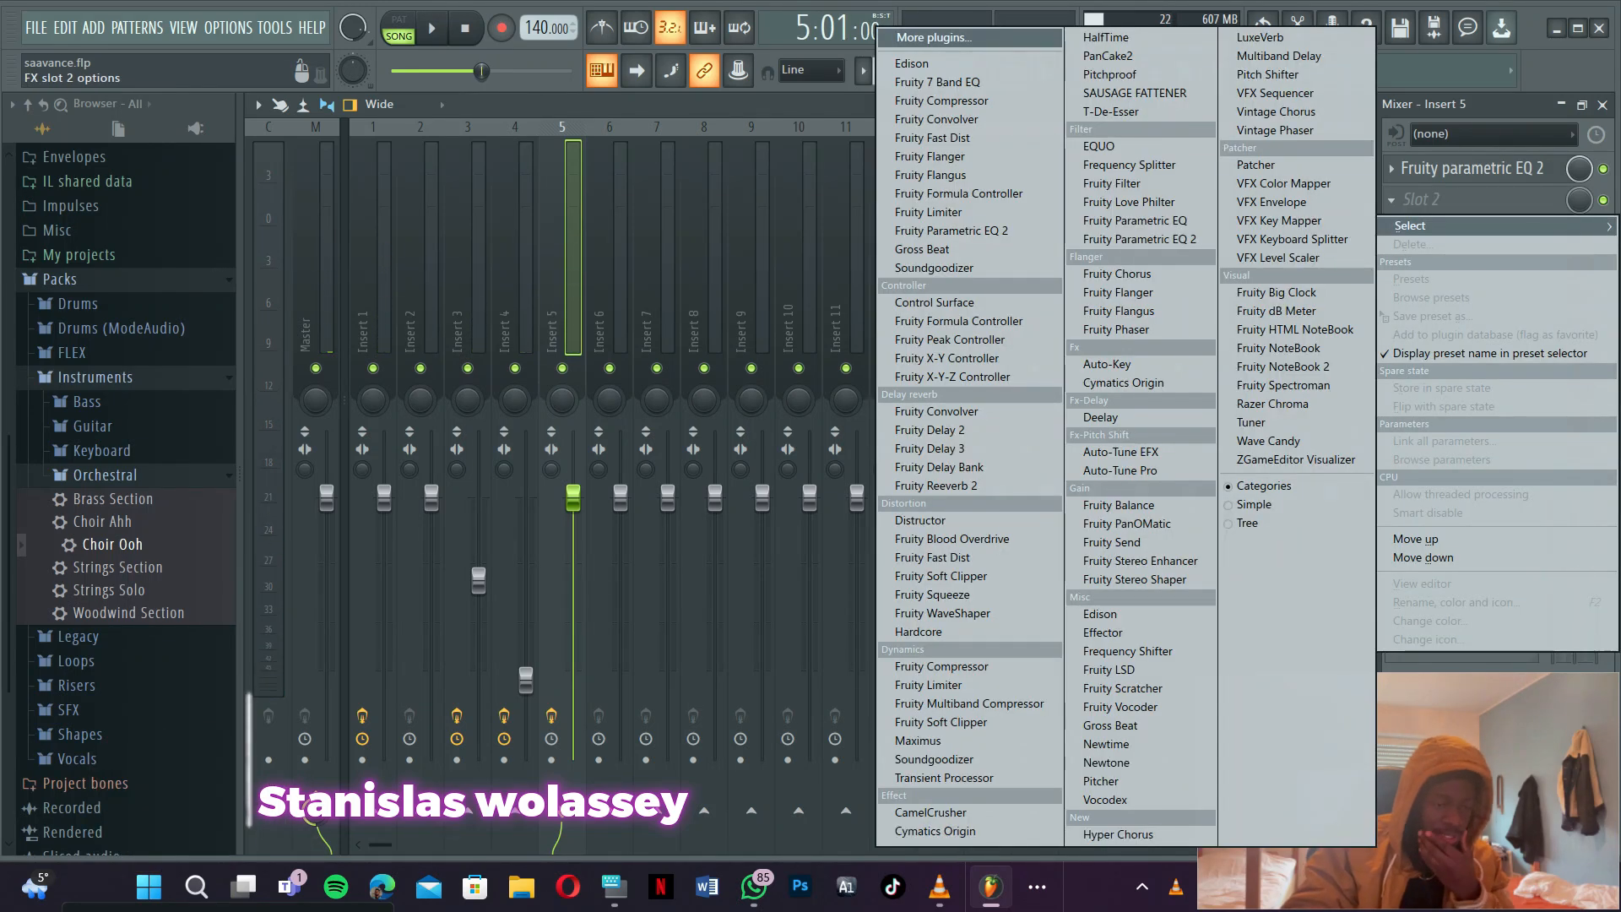
{"action": "left_click", "coordinate": [1140, 239]}
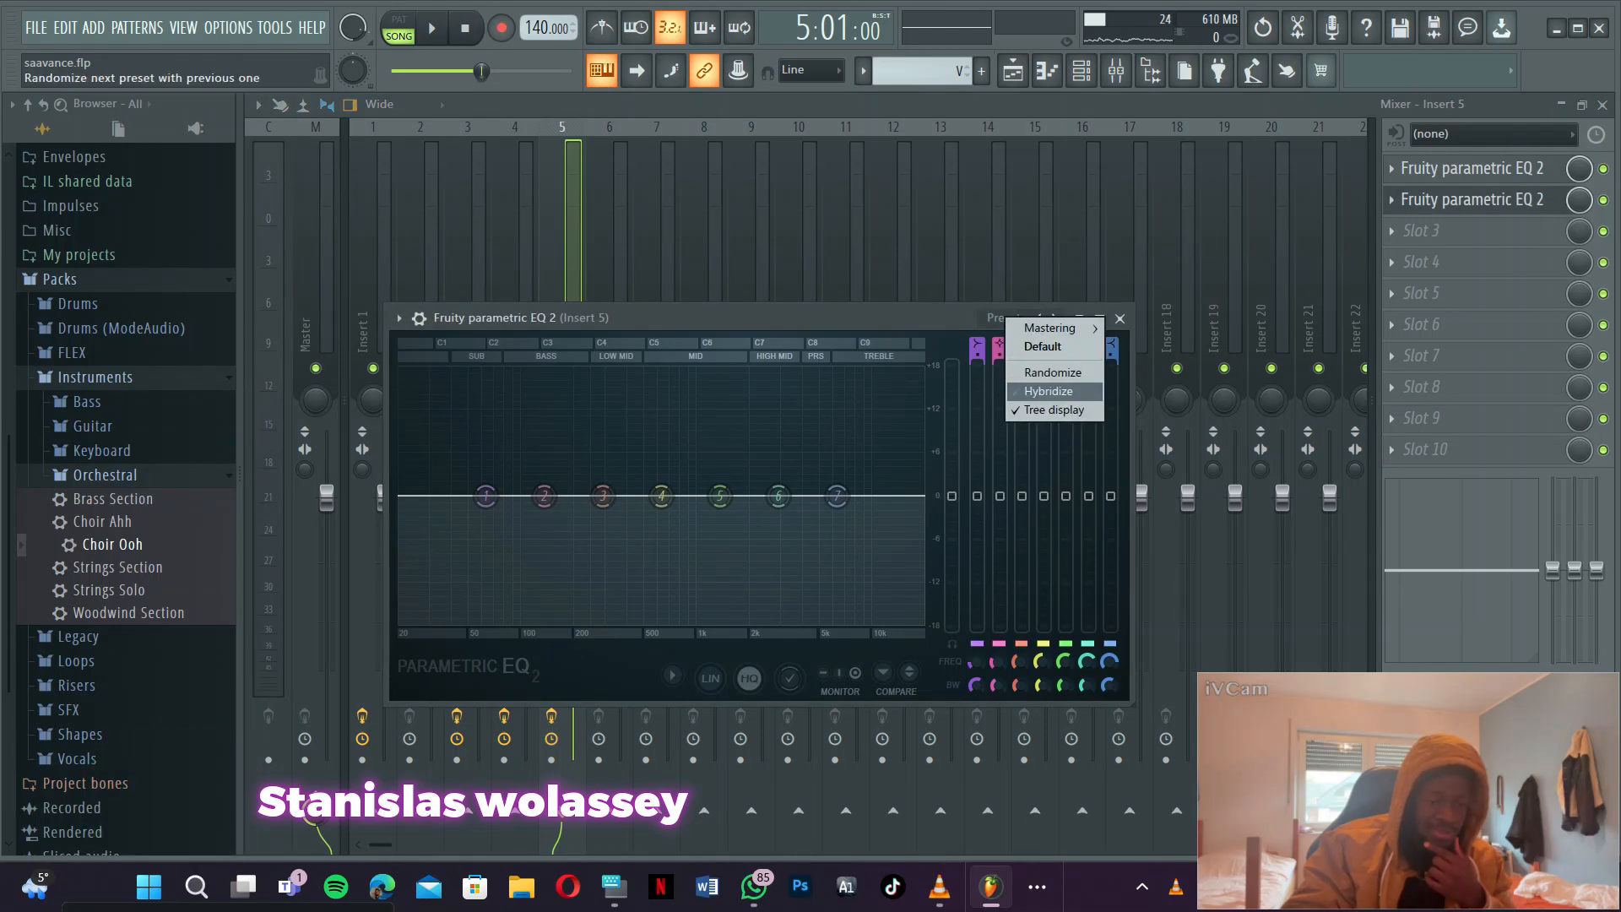
{"action": "mouse_move", "coordinate": [1052, 328]}
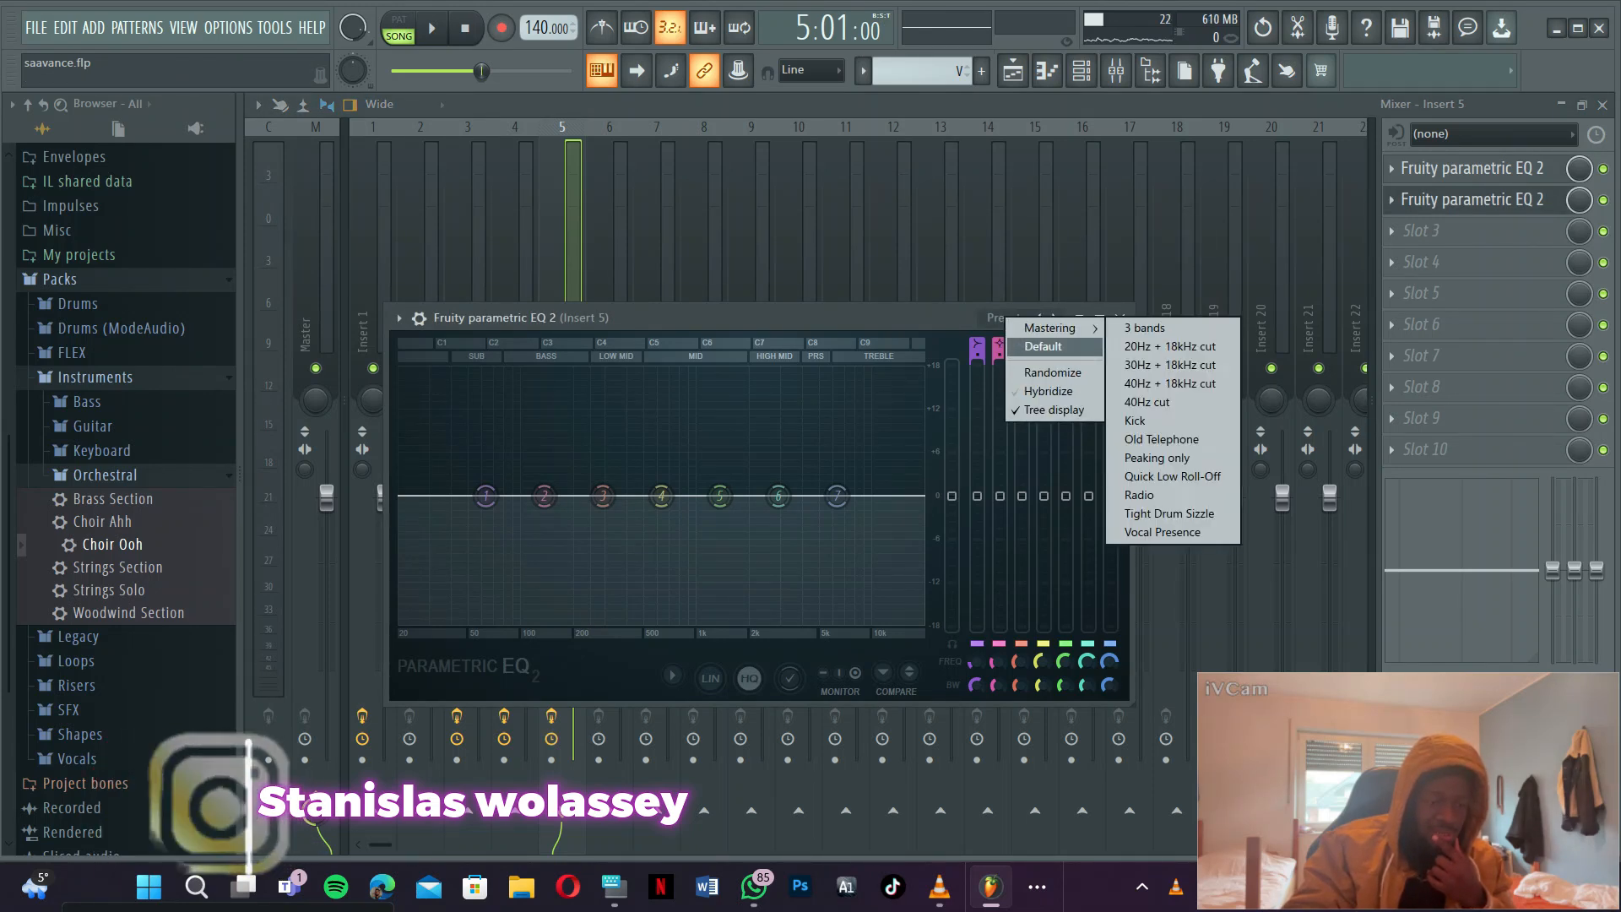
{"action": "left_click", "coordinate": [1140, 495]}
{"action": "key", "text": "space"}
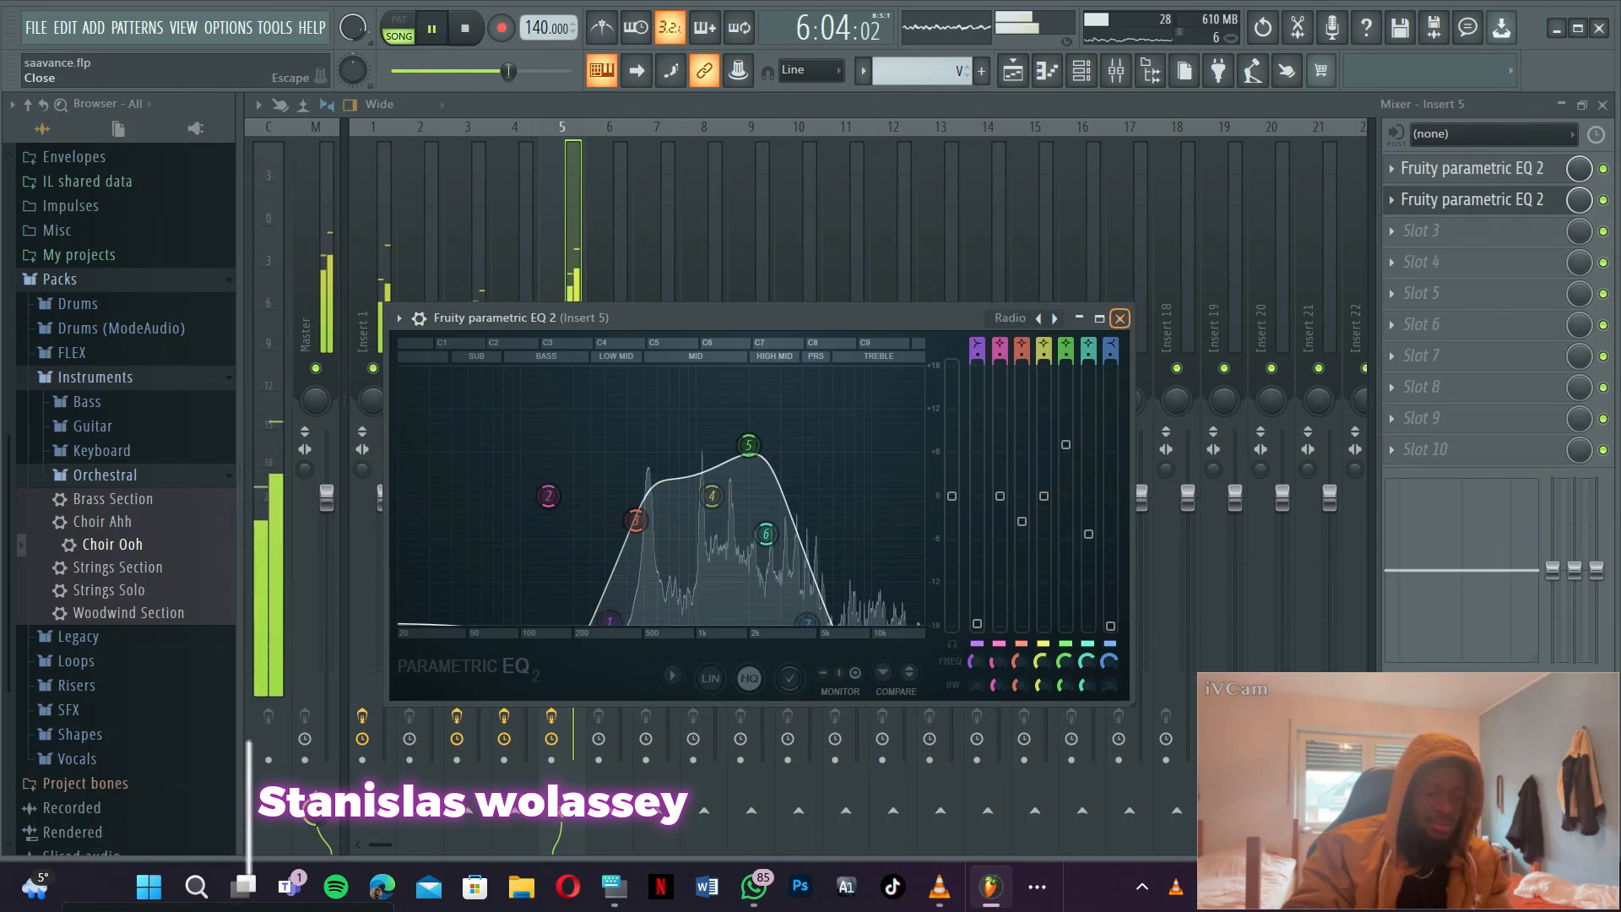
- Adjust the mix level of the second EQ on Insert 5 and lower the Insert 5 fader
{"action": "left_click", "coordinate": [1119, 317]}
{"action": "key", "text": "space"}
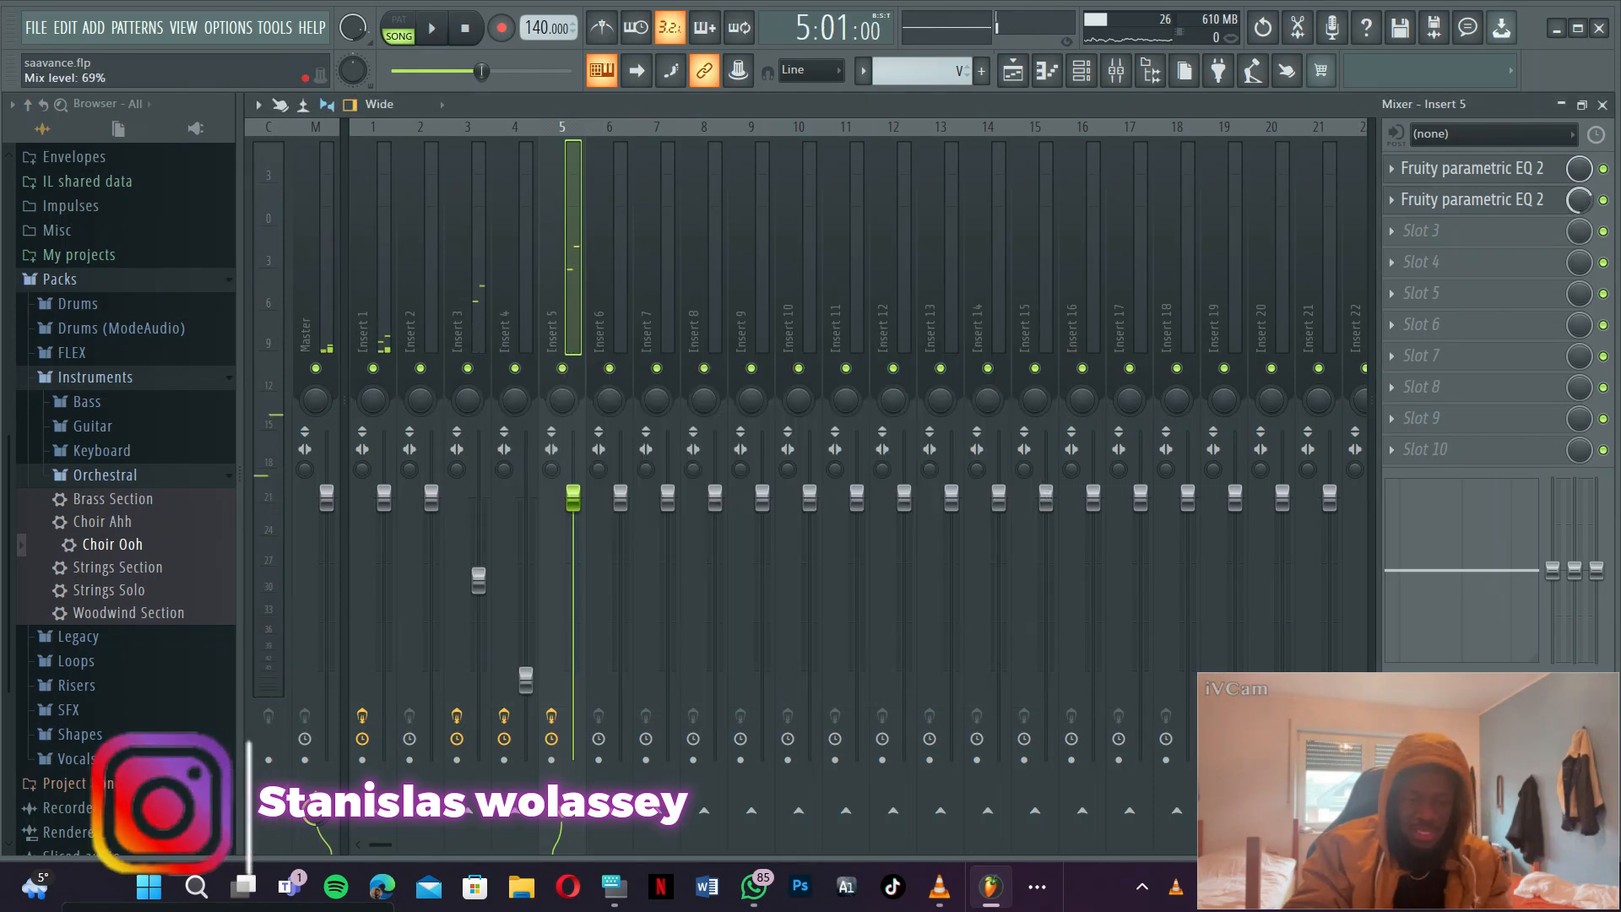
{"action": "left_click_drag", "start_coordinate": [1579, 200], "coordinate": [1579, 182]}
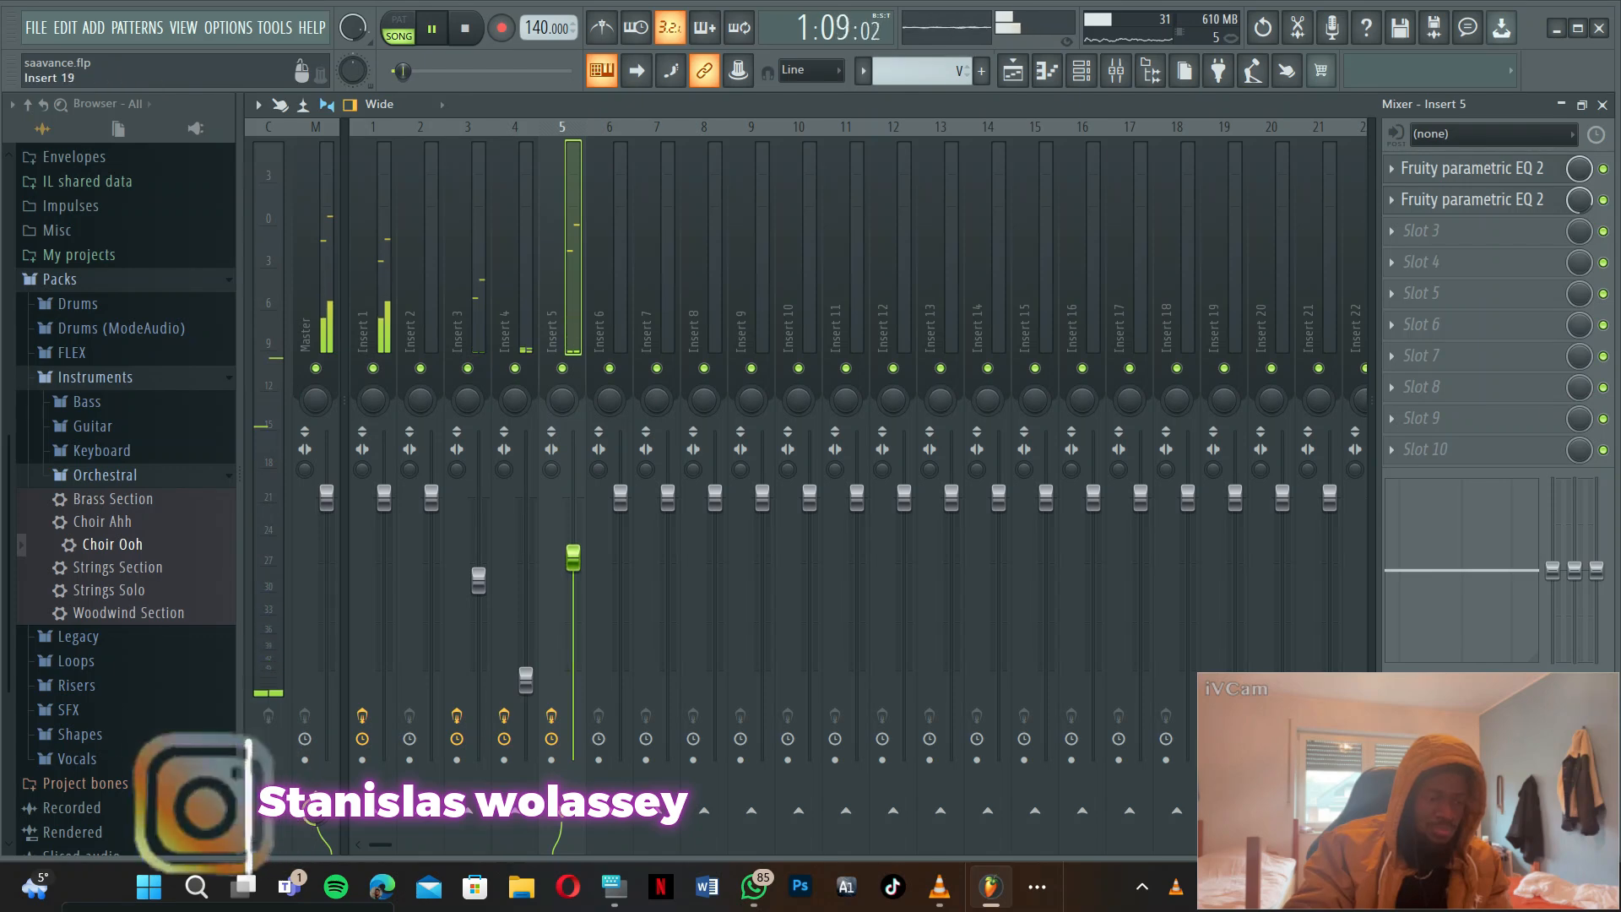
- Add Fruity Reeverb 2 to slot 3 of Insert 5, lower its wet level, and play back the result
{"action": "left_click", "coordinate": [1421, 231]}
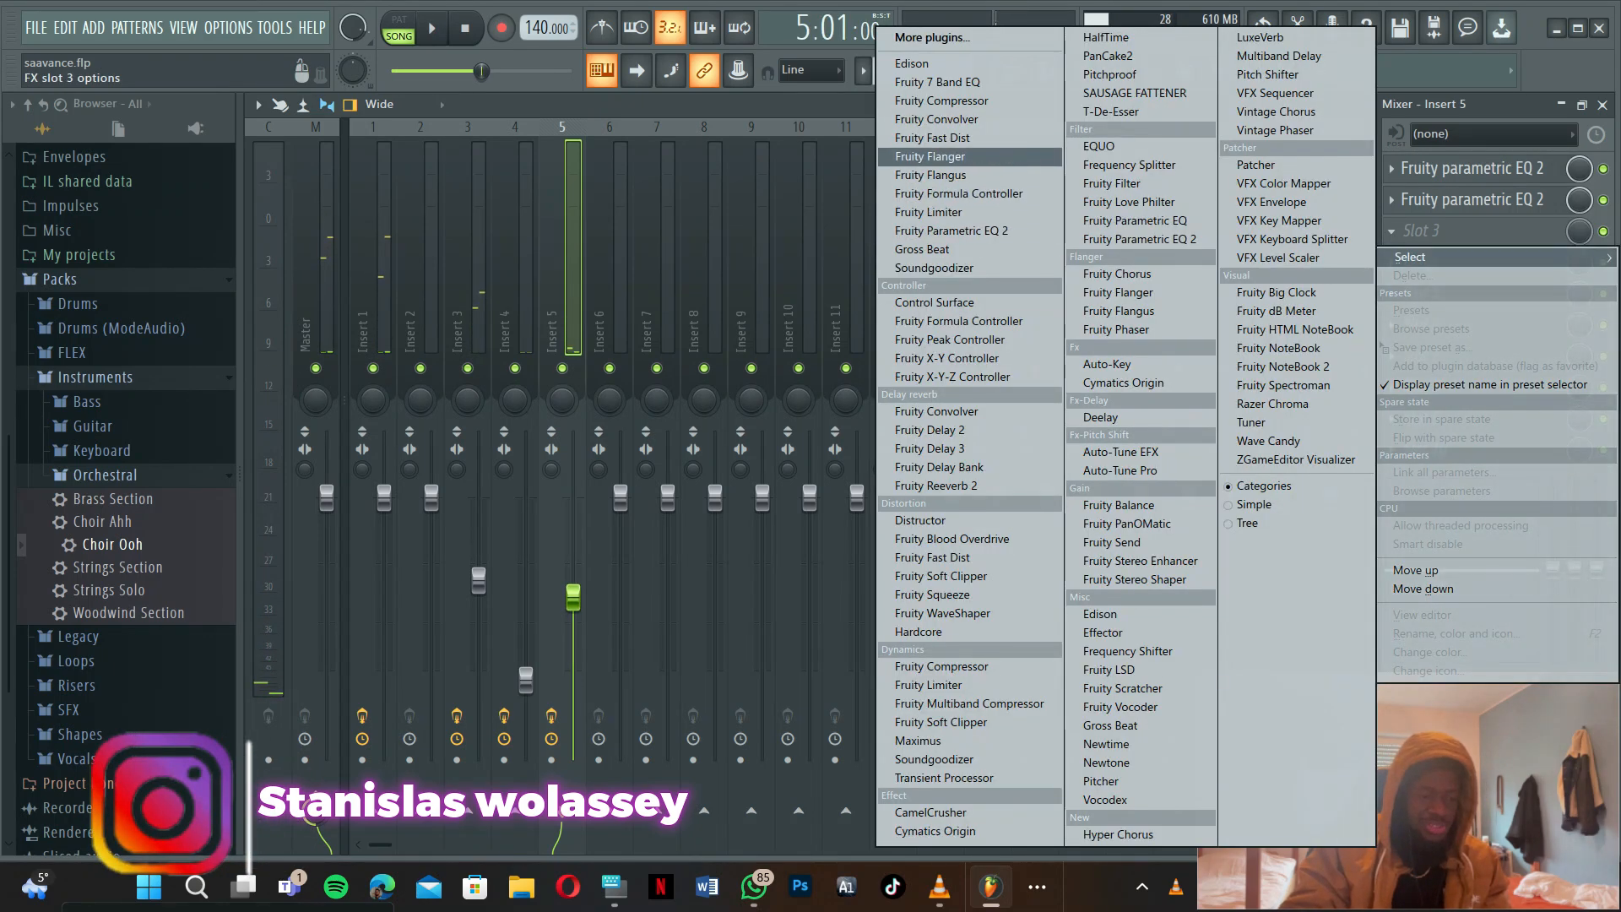
{"action": "left_click", "coordinate": [937, 485]}
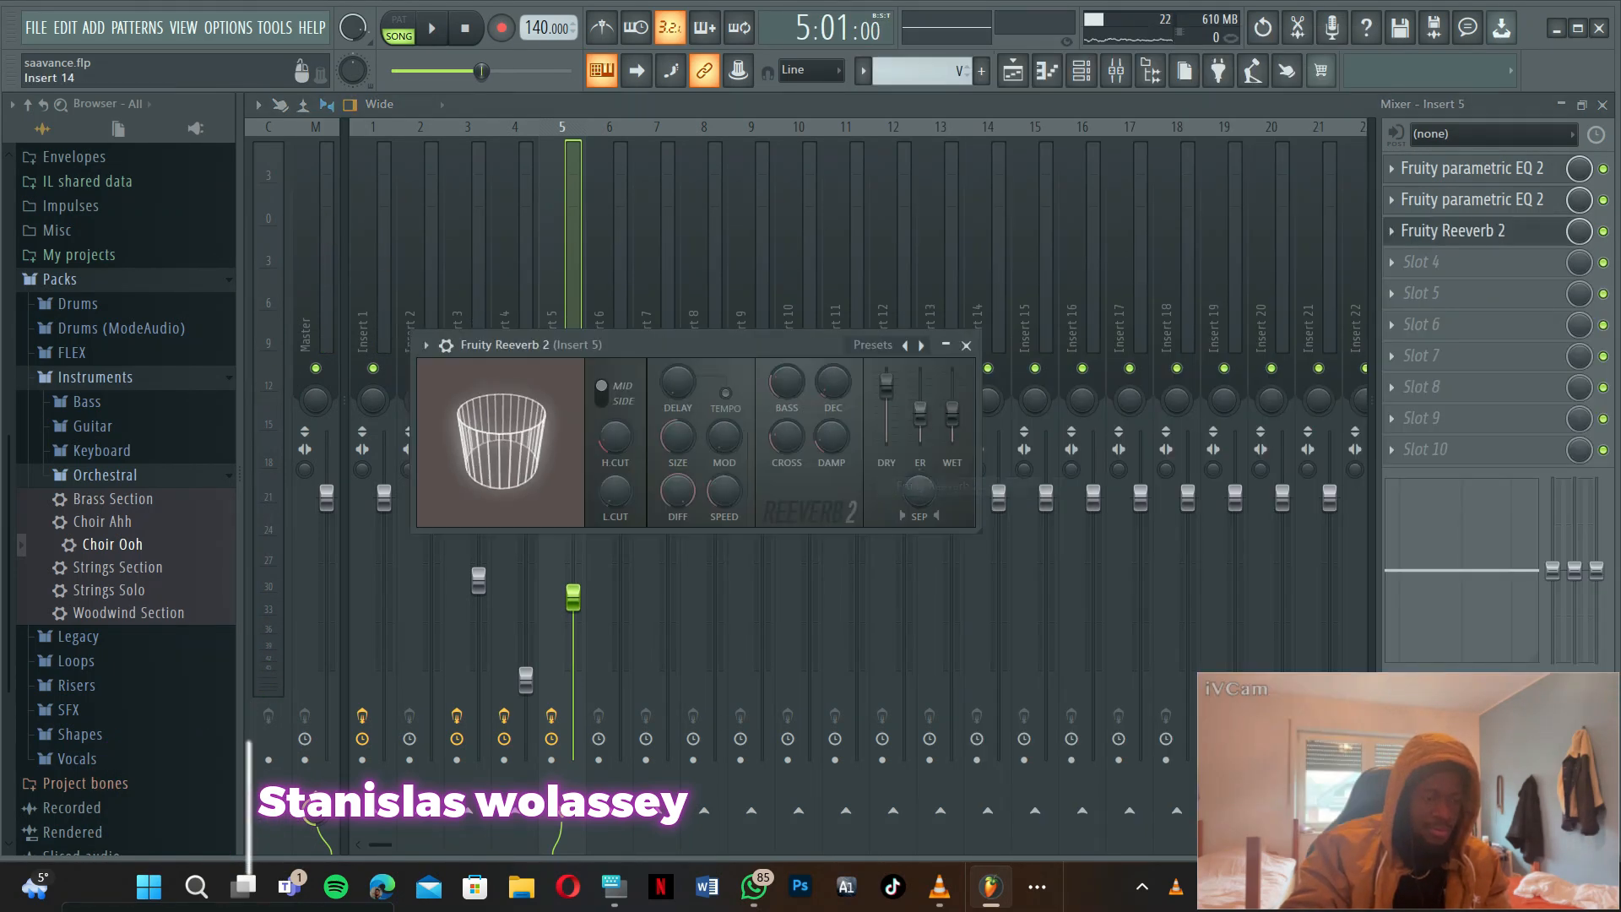
{"action": "left_click_drag", "start_coordinate": [952, 413], "coordinate": [952, 428]}
{"action": "left_click", "coordinate": [966, 346]}
{"action": "key", "text": "space"}
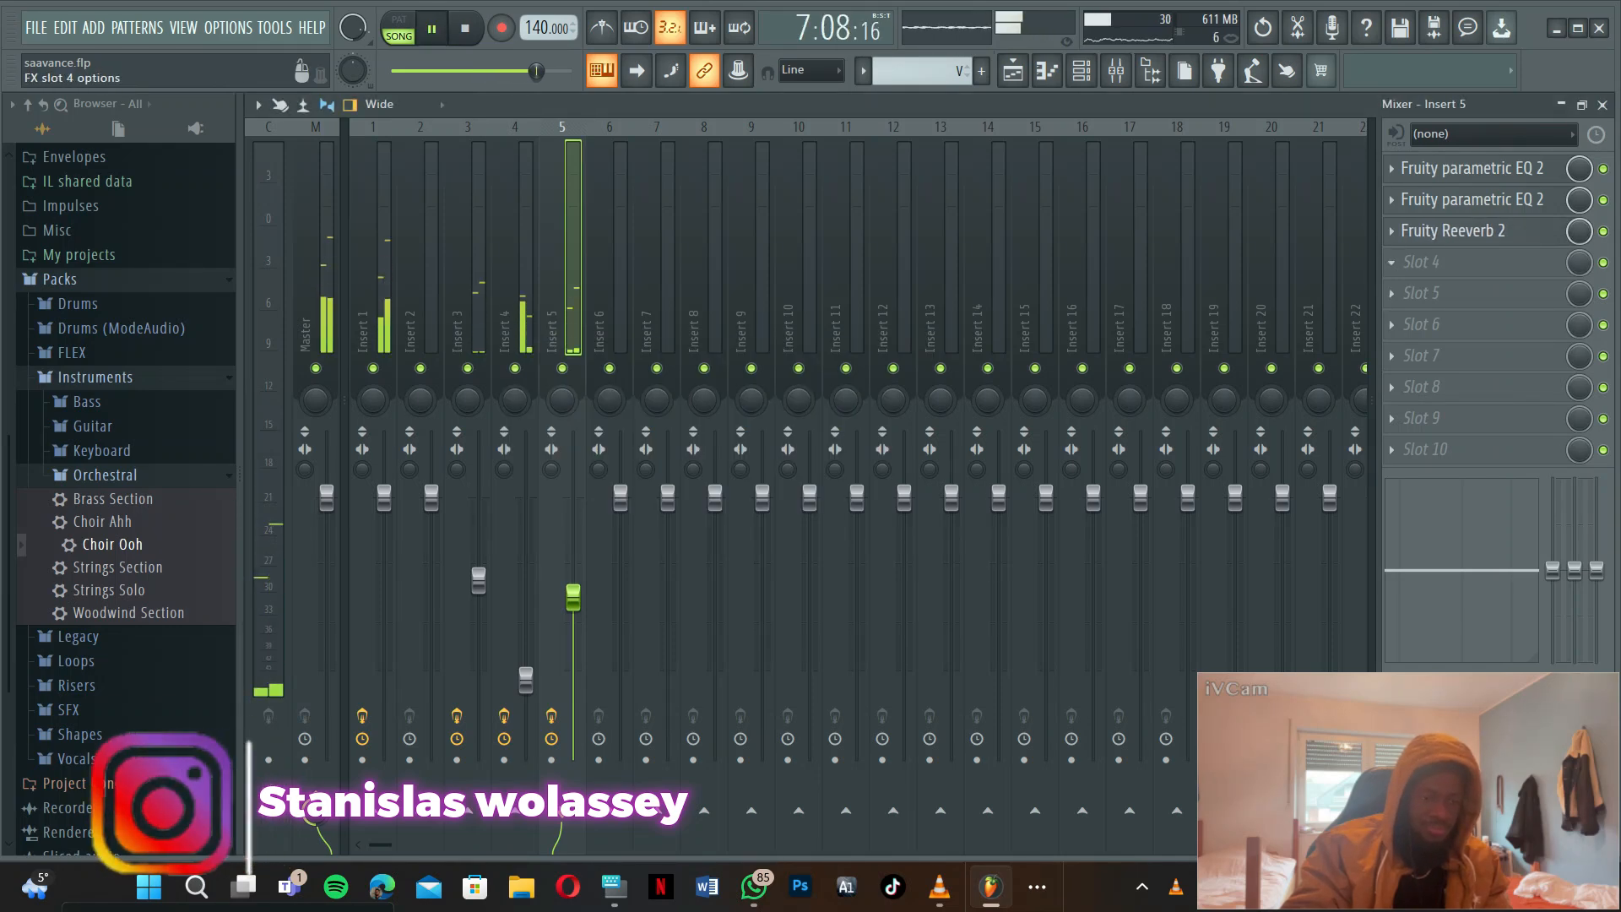
- Find and add the Deelay plugin in slot 4 of Insert 5 and reduce its mix level
{"action": "left_click", "coordinate": [1436, 262]}
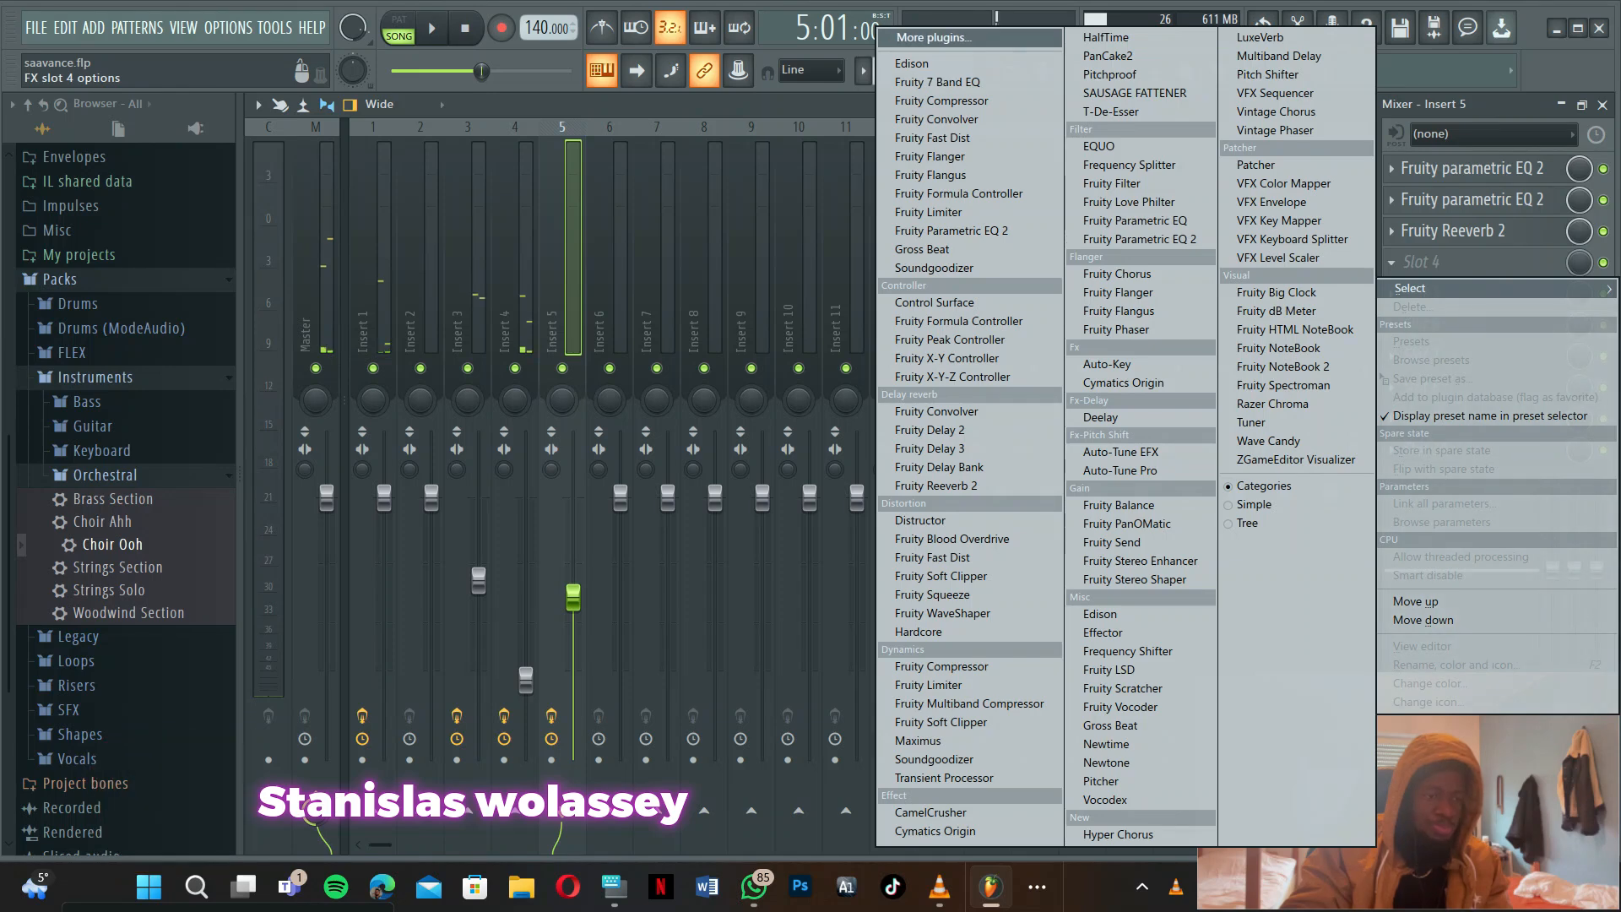
{"action": "left_click", "coordinate": [933, 37]}
{"action": "type", "text": "de"}
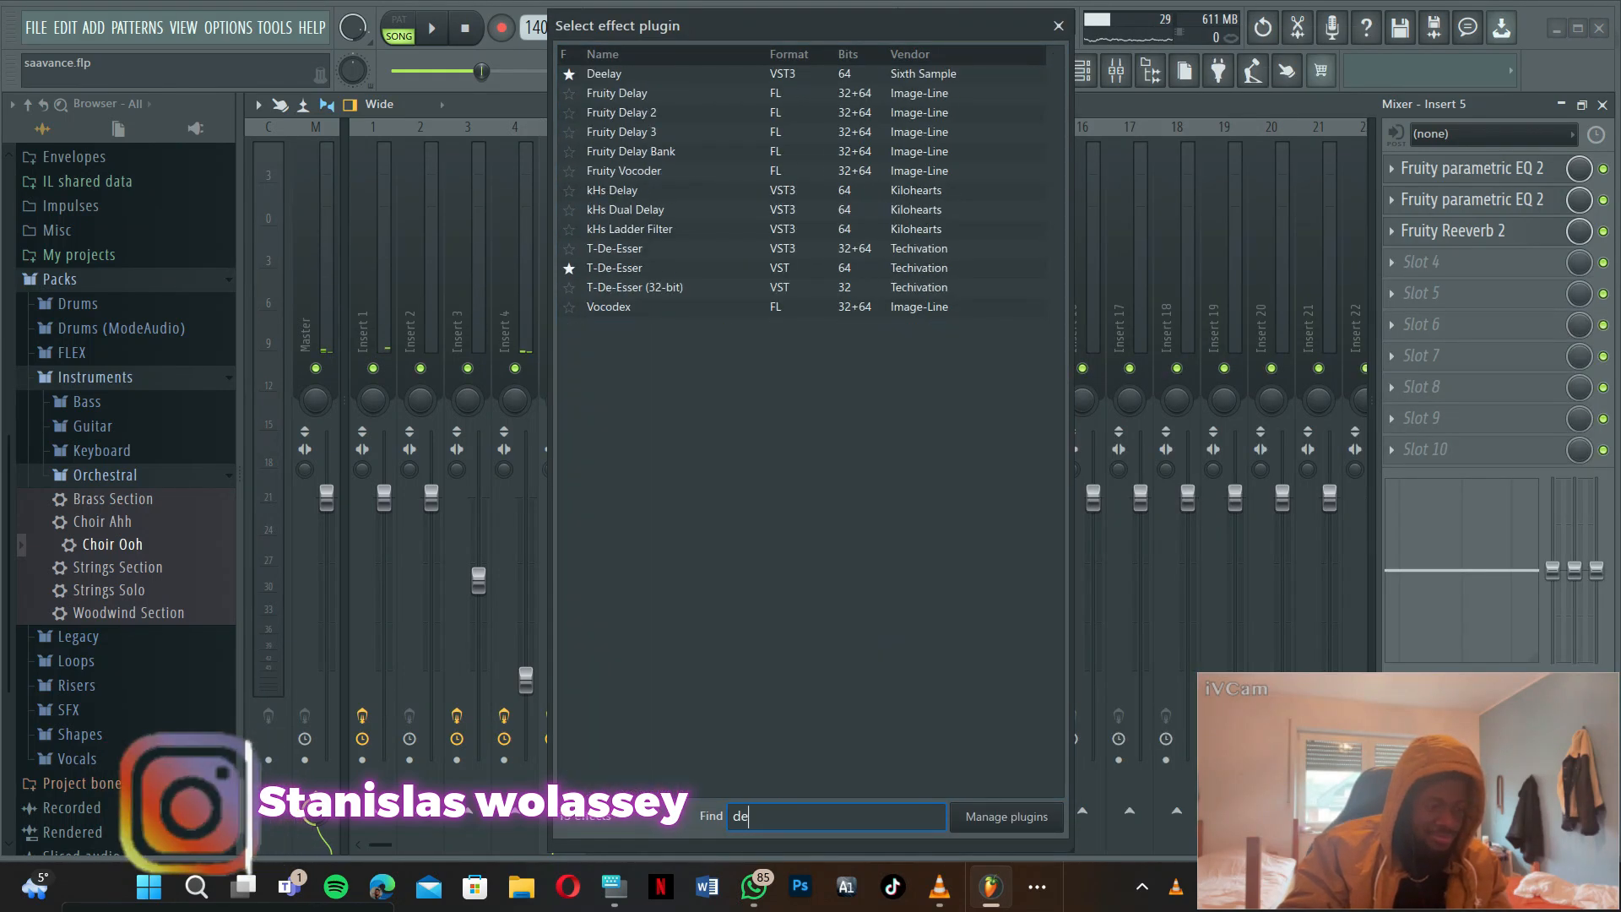
{"action": "key", "text": "Return"}
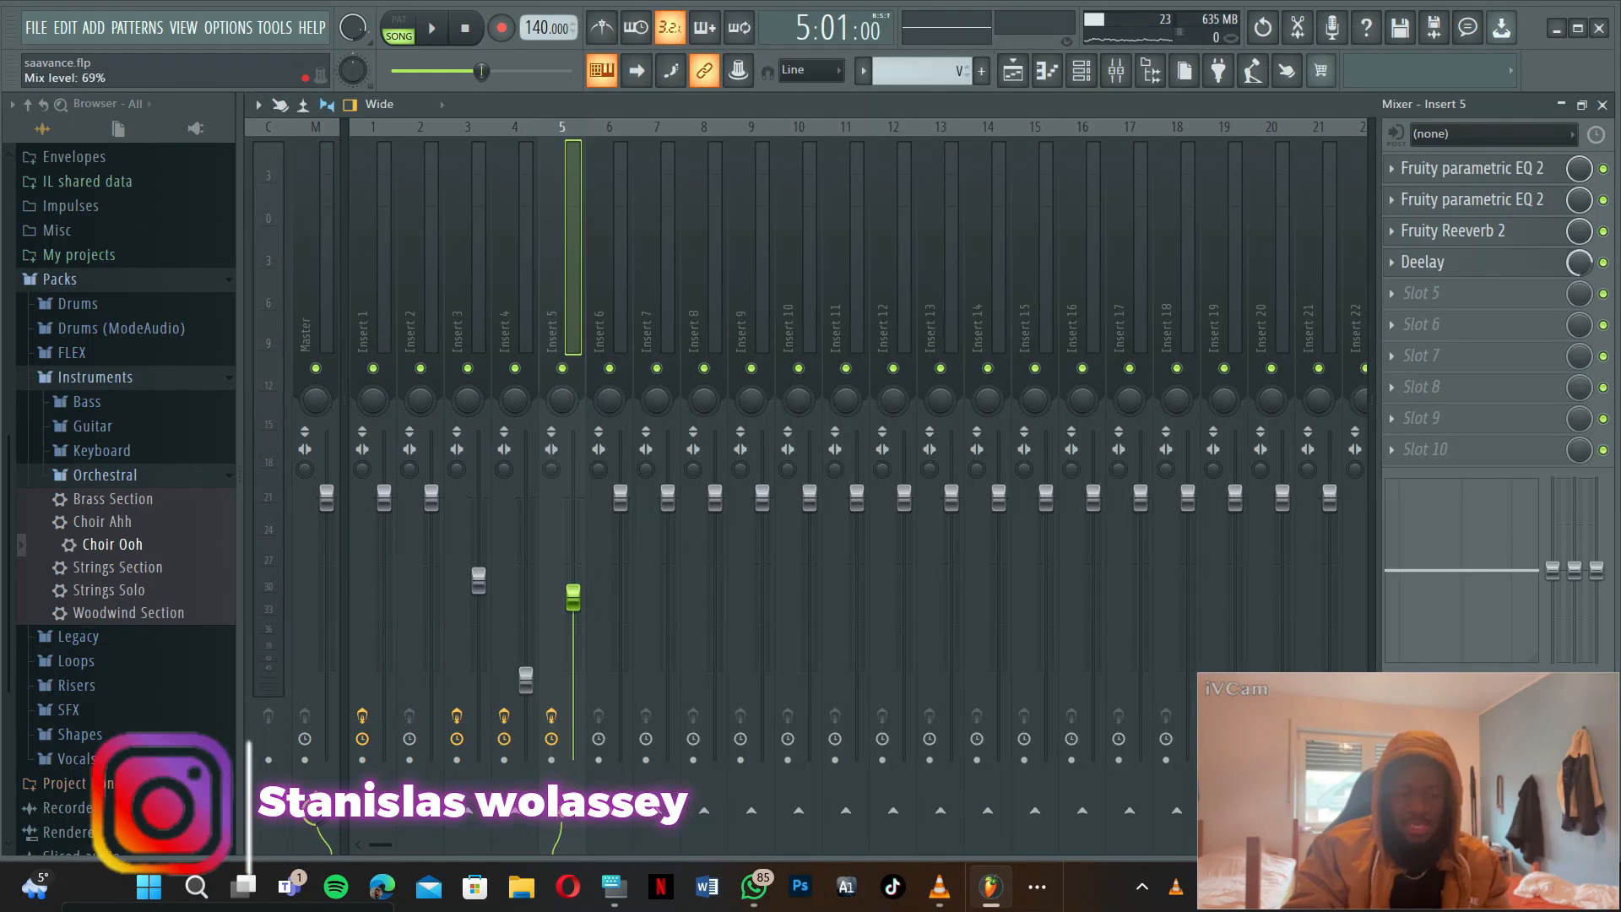
{"action": "left_click_drag", "start_coordinate": [1579, 262], "coordinate": [1579, 292]}
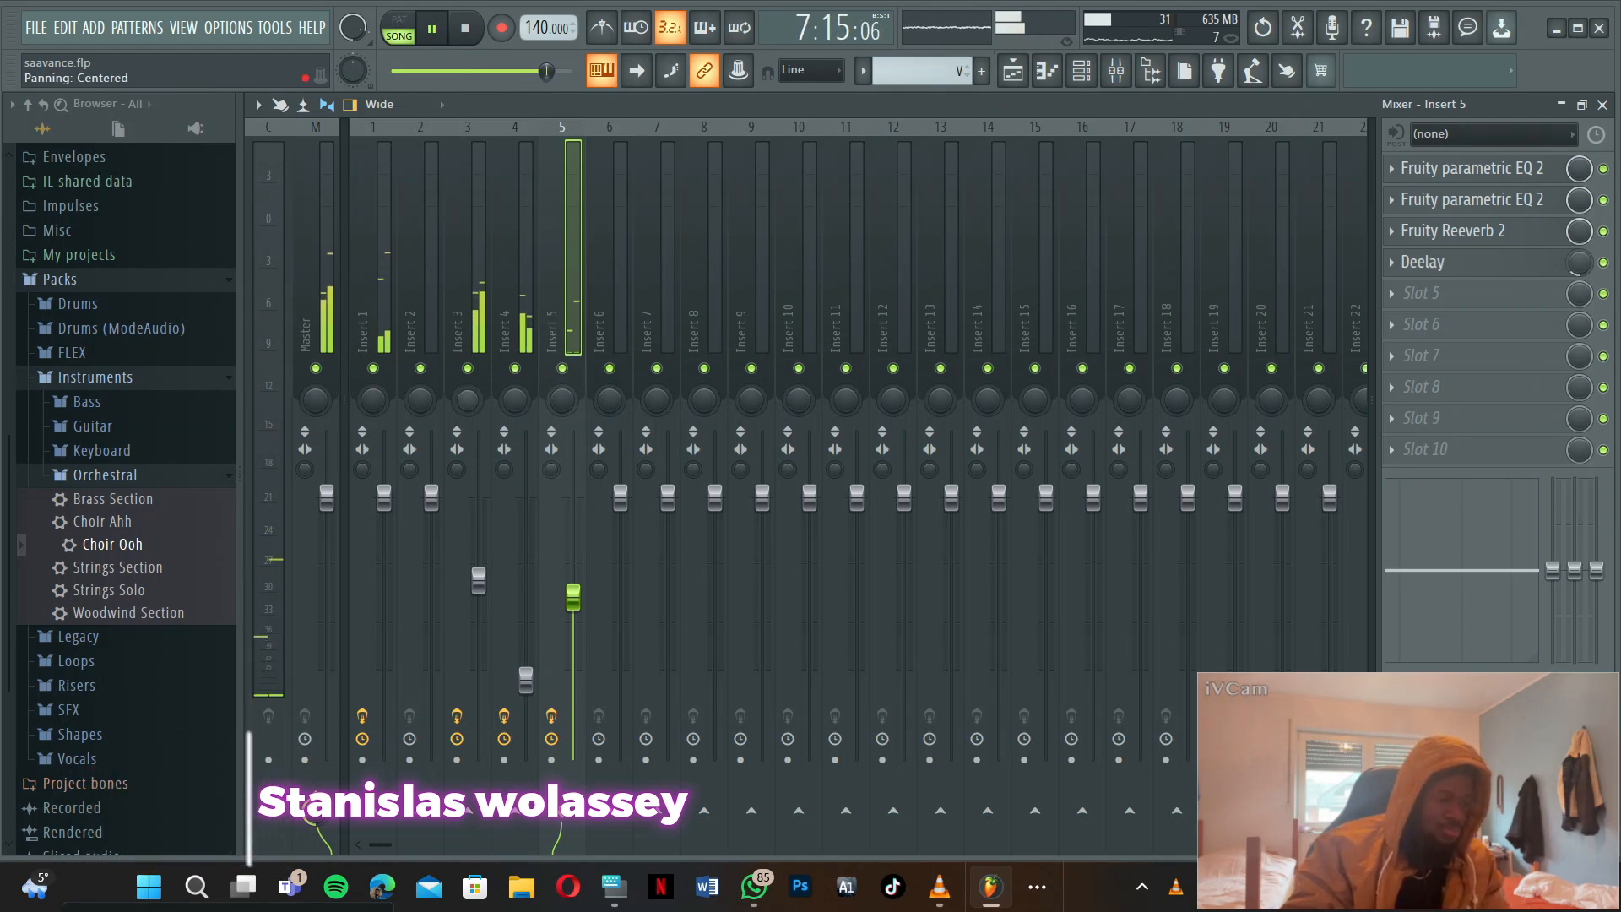
- Lower the Insert 3 fader to about 50% and add a second Fruity Parametric EQ 2 with the Radio preset in slot 2
{"action": "left_click_drag", "start_coordinate": [478, 578], "coordinate": [478, 628]}
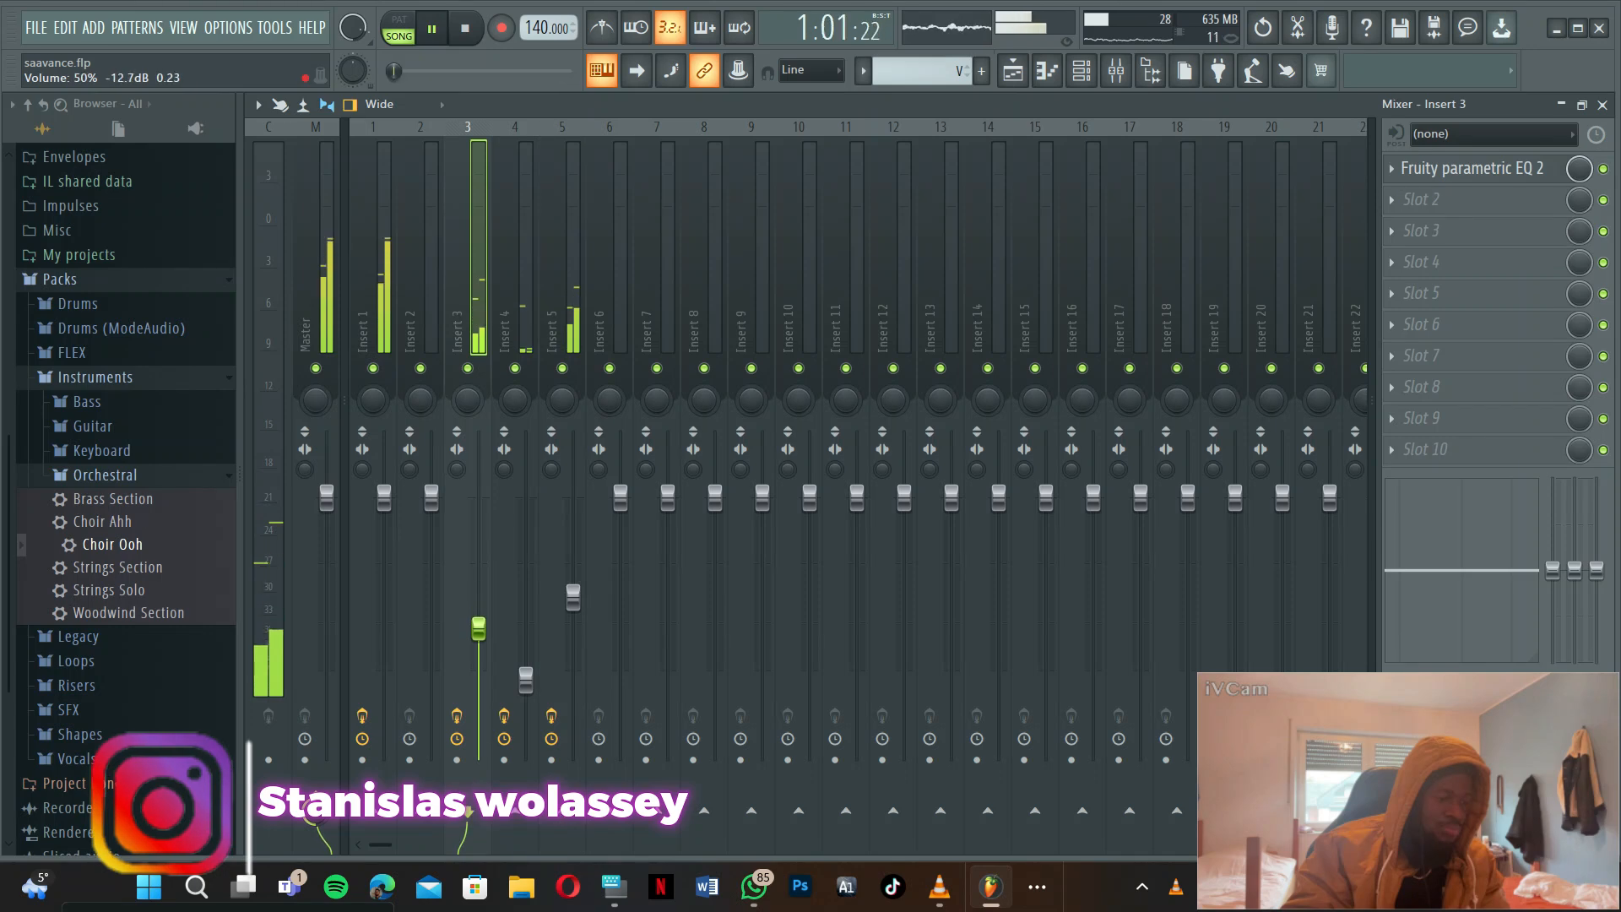
{"action": "key", "text": "space"}
{"action": "left_click", "coordinate": [1436, 199]}
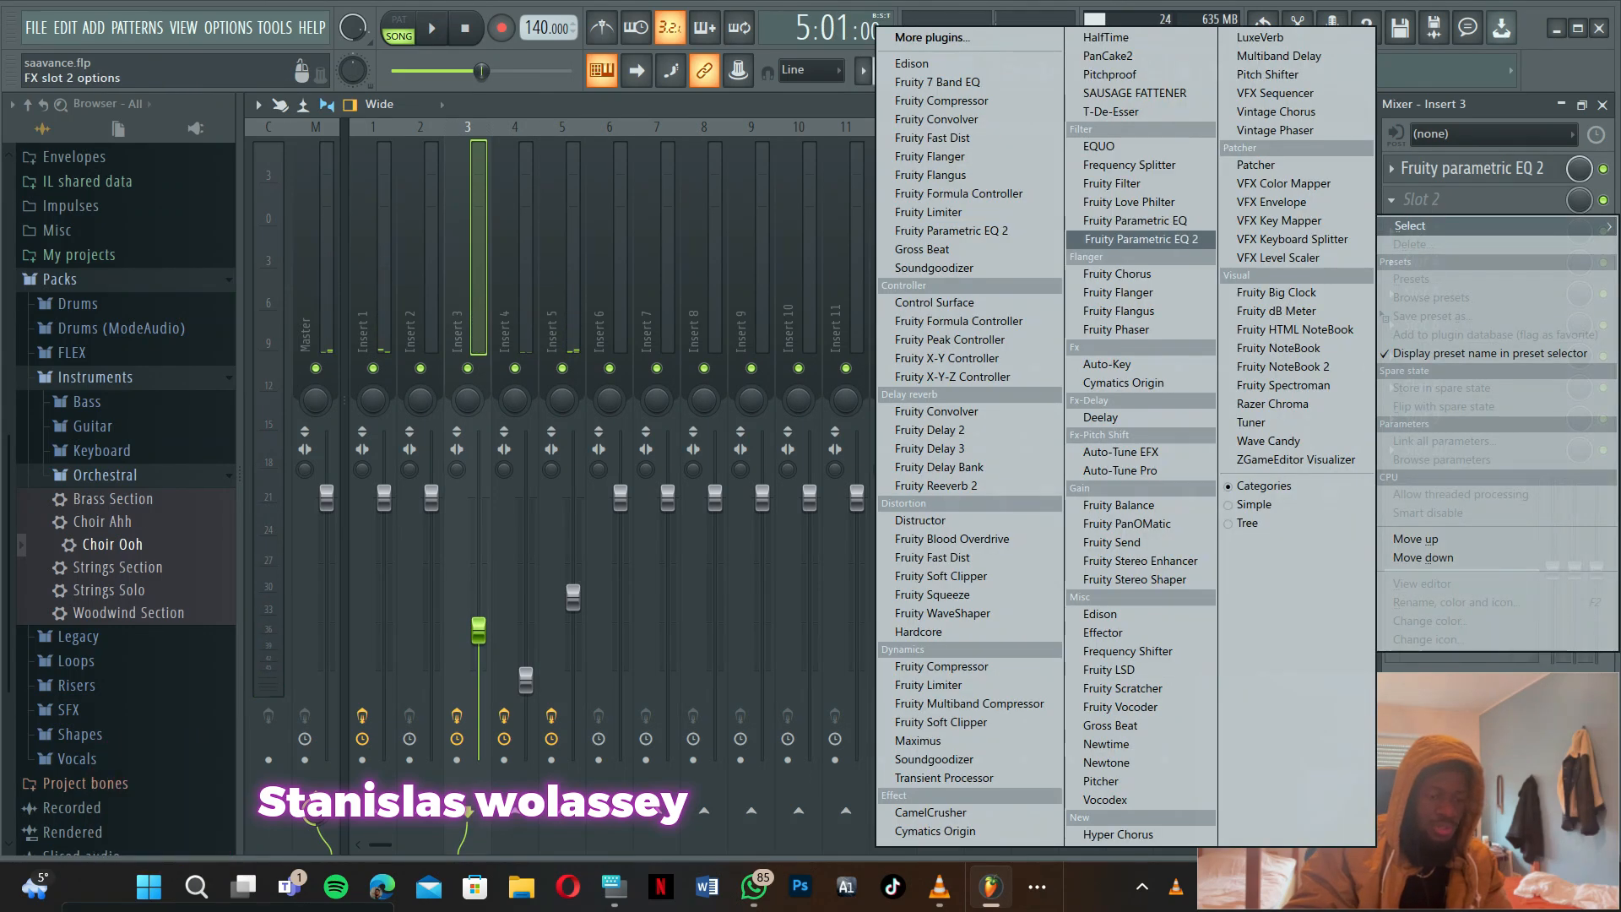
{"action": "left_click", "coordinate": [1141, 239]}
{"action": "left_click", "coordinate": [899, 209]}
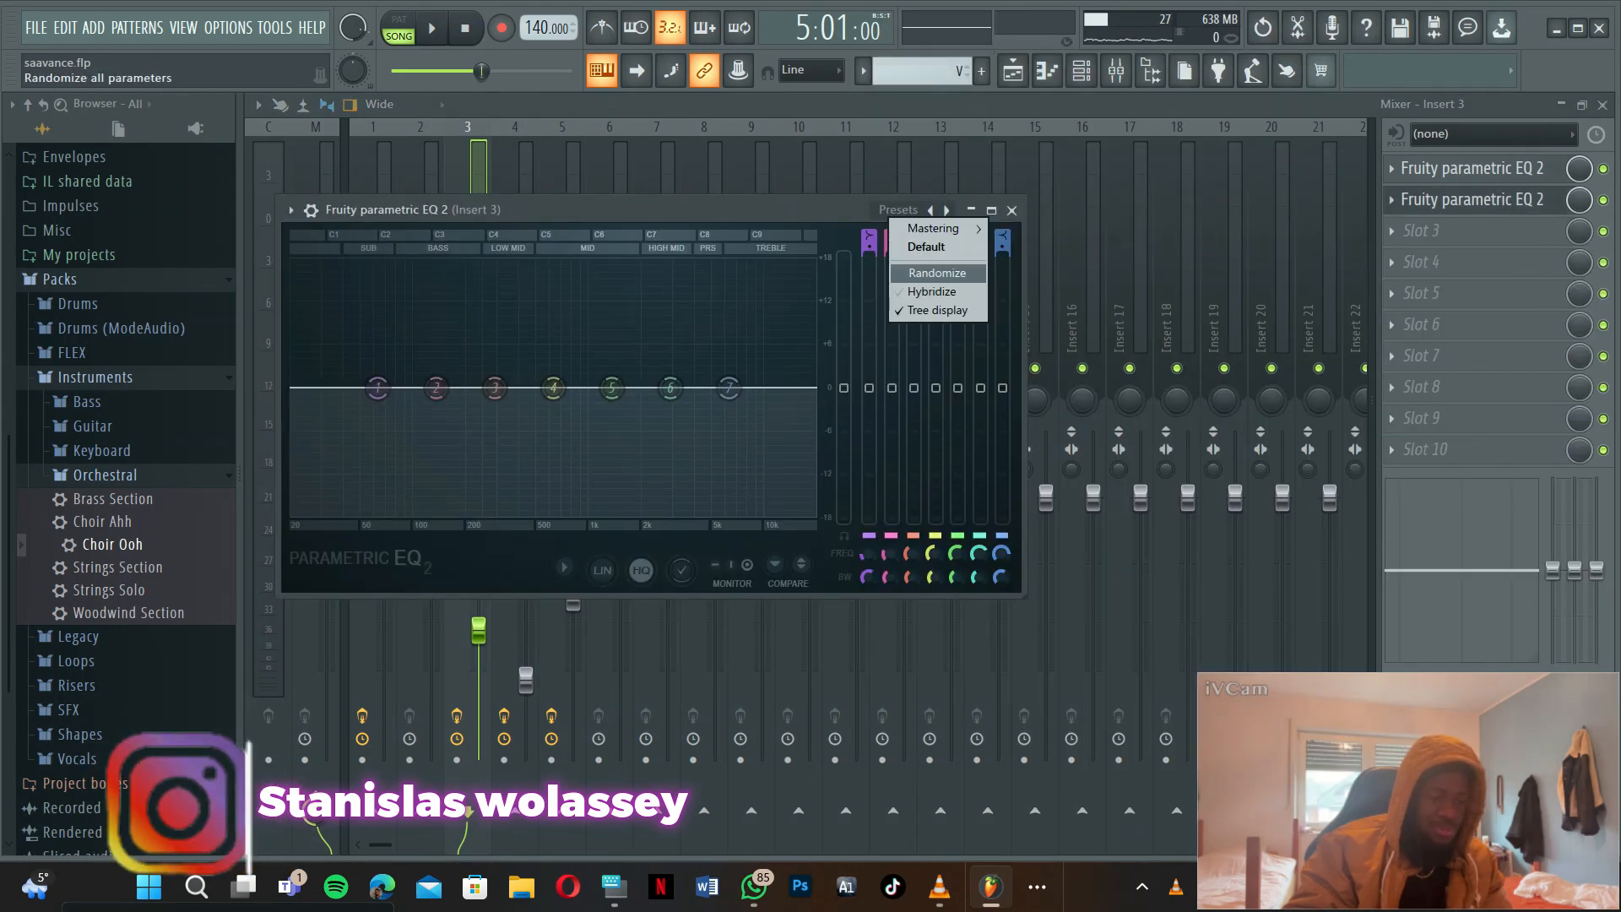
{"action": "mouse_move", "coordinate": [935, 228]}
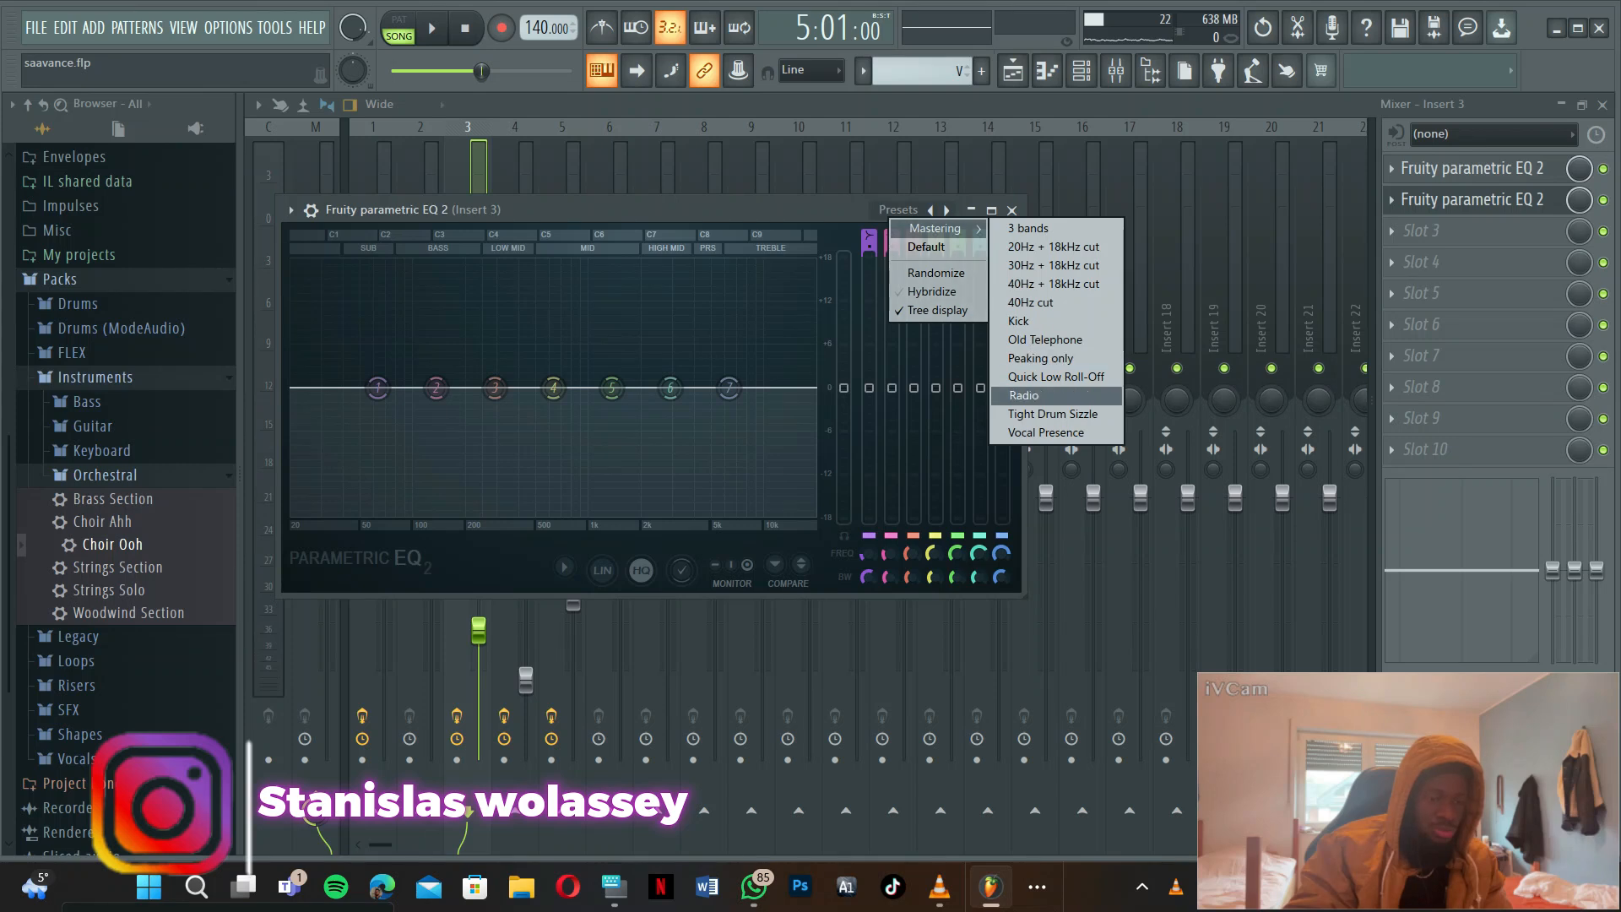
{"action": "left_click", "coordinate": [1024, 395]}
{"action": "left_click", "coordinate": [1011, 210]}
{"action": "key", "text": "space"}
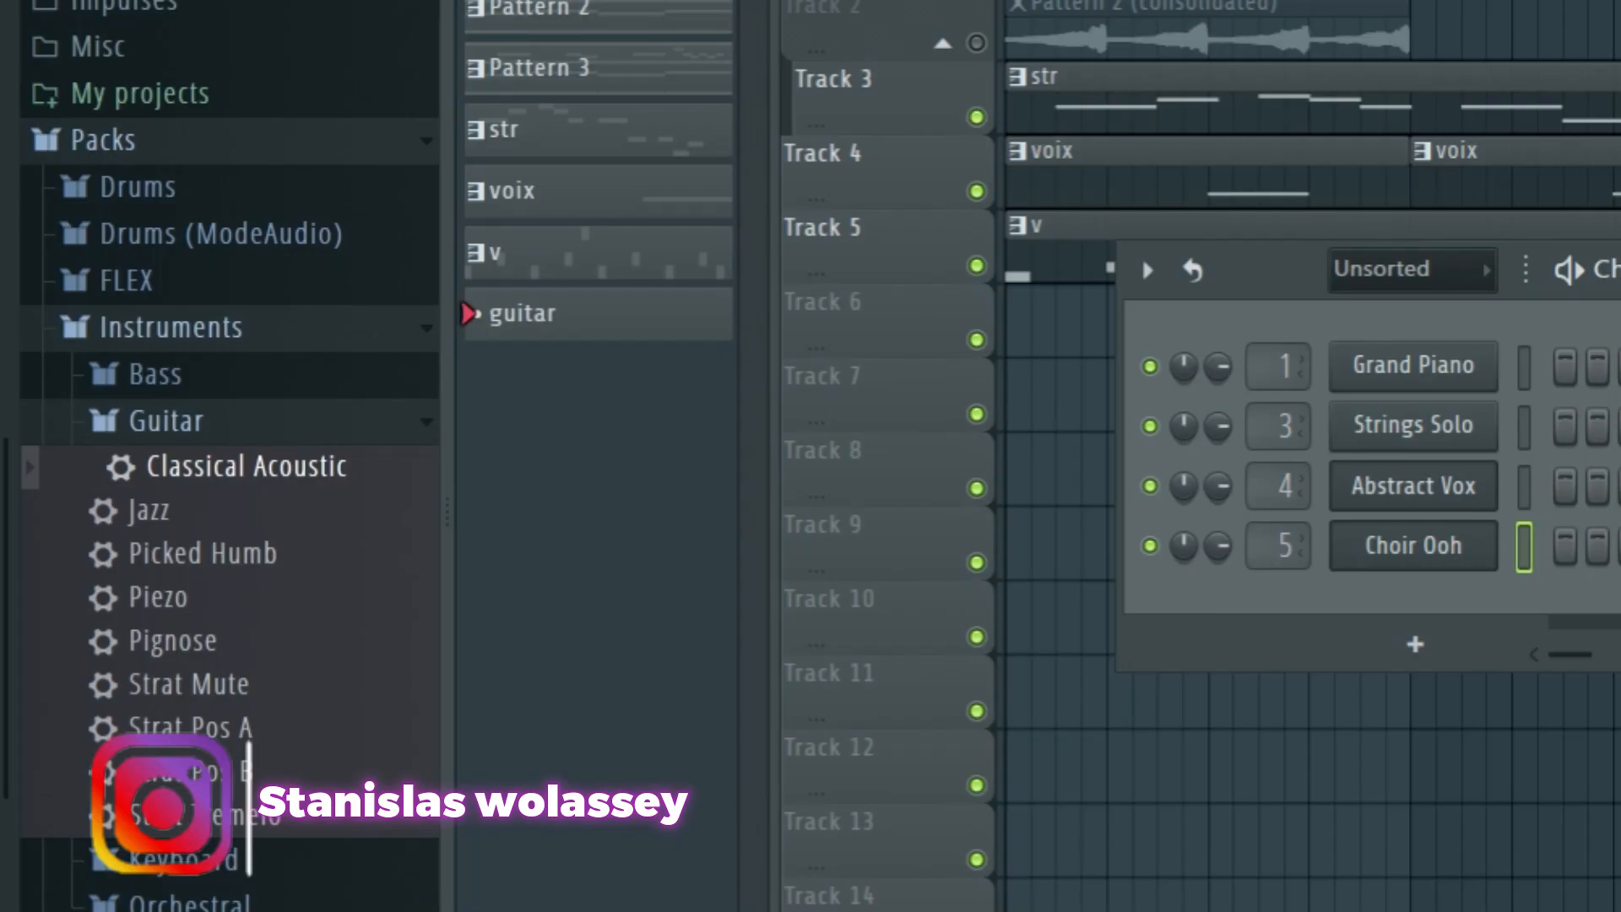
- Load the Classical Acoustic guitar into the channel rack and set its piano roll snap to 1/3 step
{"action": "left_click_drag", "start_coordinate": [135, 449], "coordinate": [731, 584]}
{"action": "left_click_drag", "start_coordinate": [1347, 739], "coordinate": [1347, 736]}
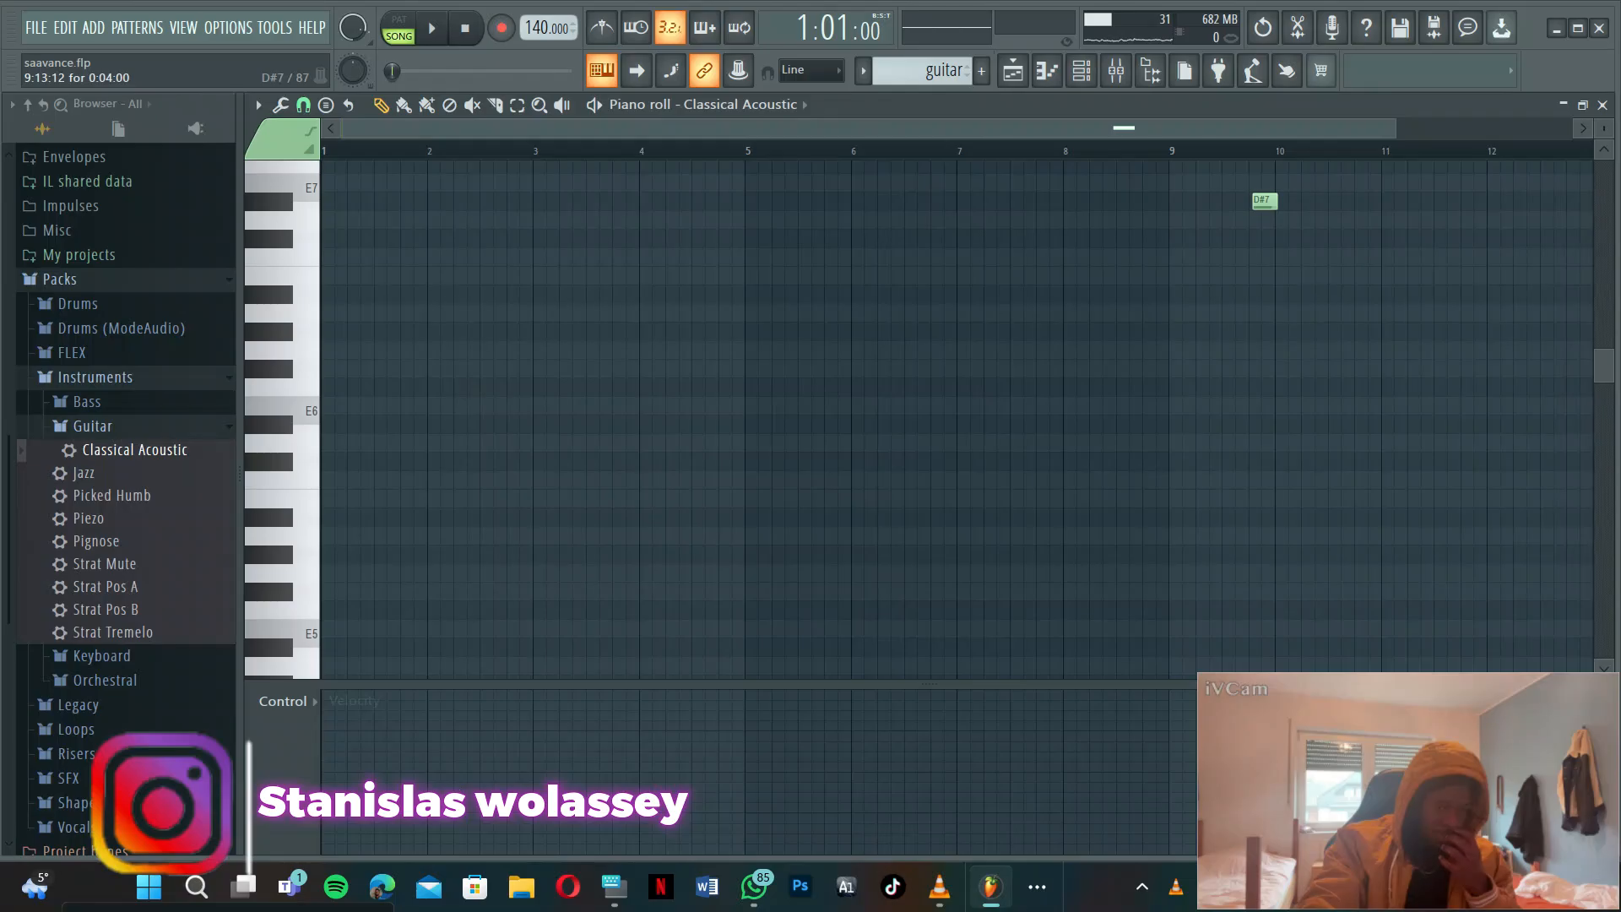
{"action": "scroll", "coordinate": [388, 389], "scroll_direction": "up", "scroll_amount": 3}
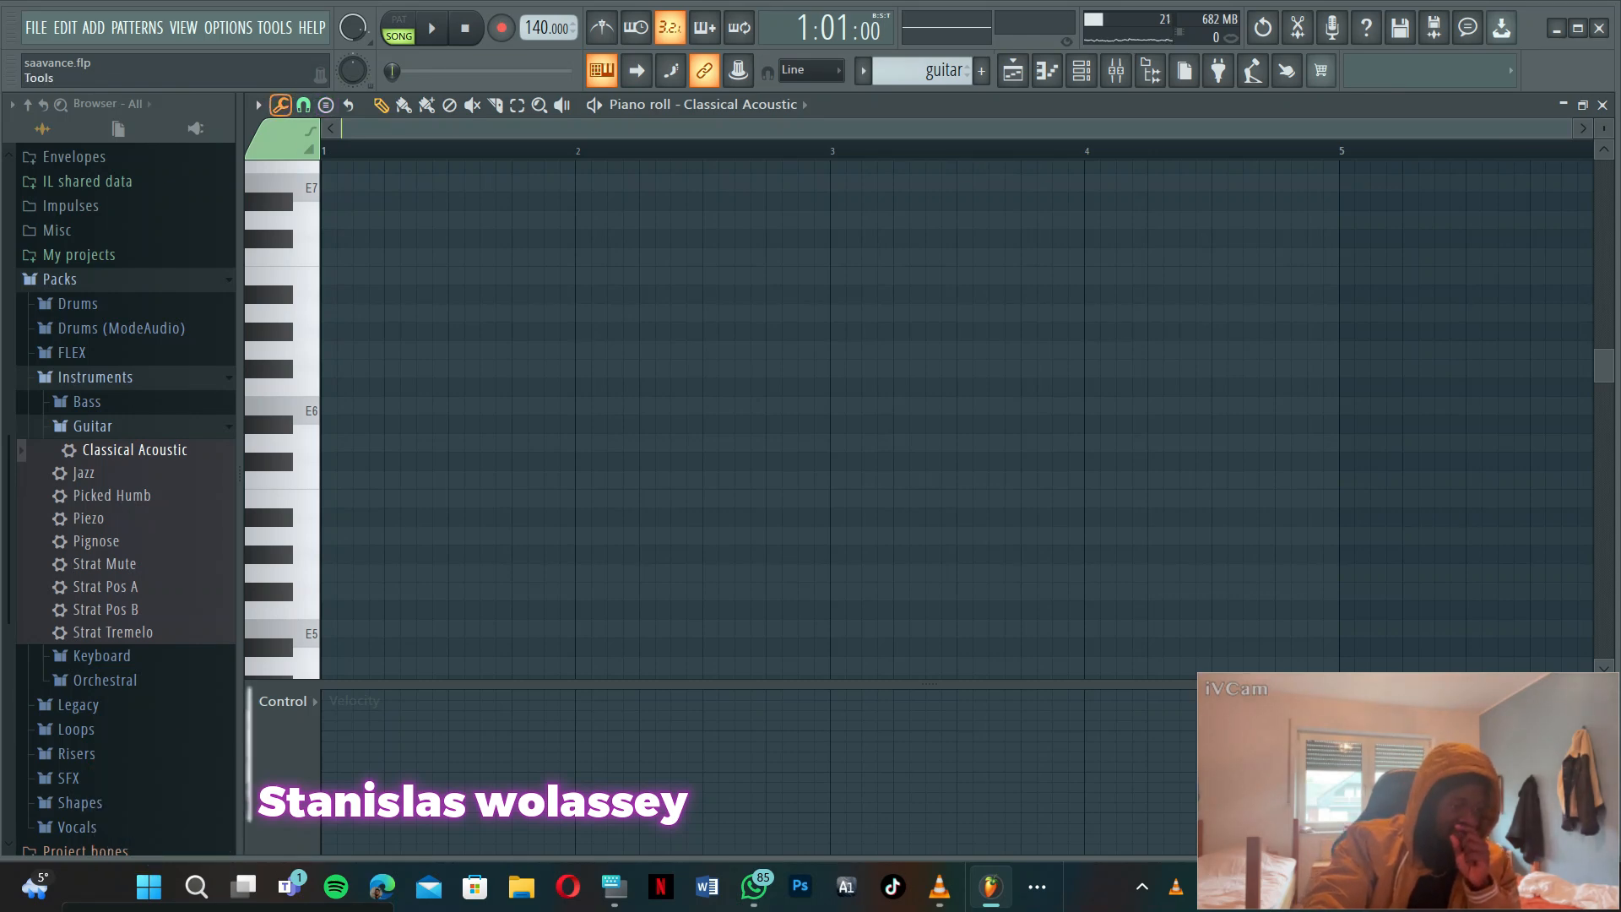
{"action": "left_click", "coordinate": [304, 104]}
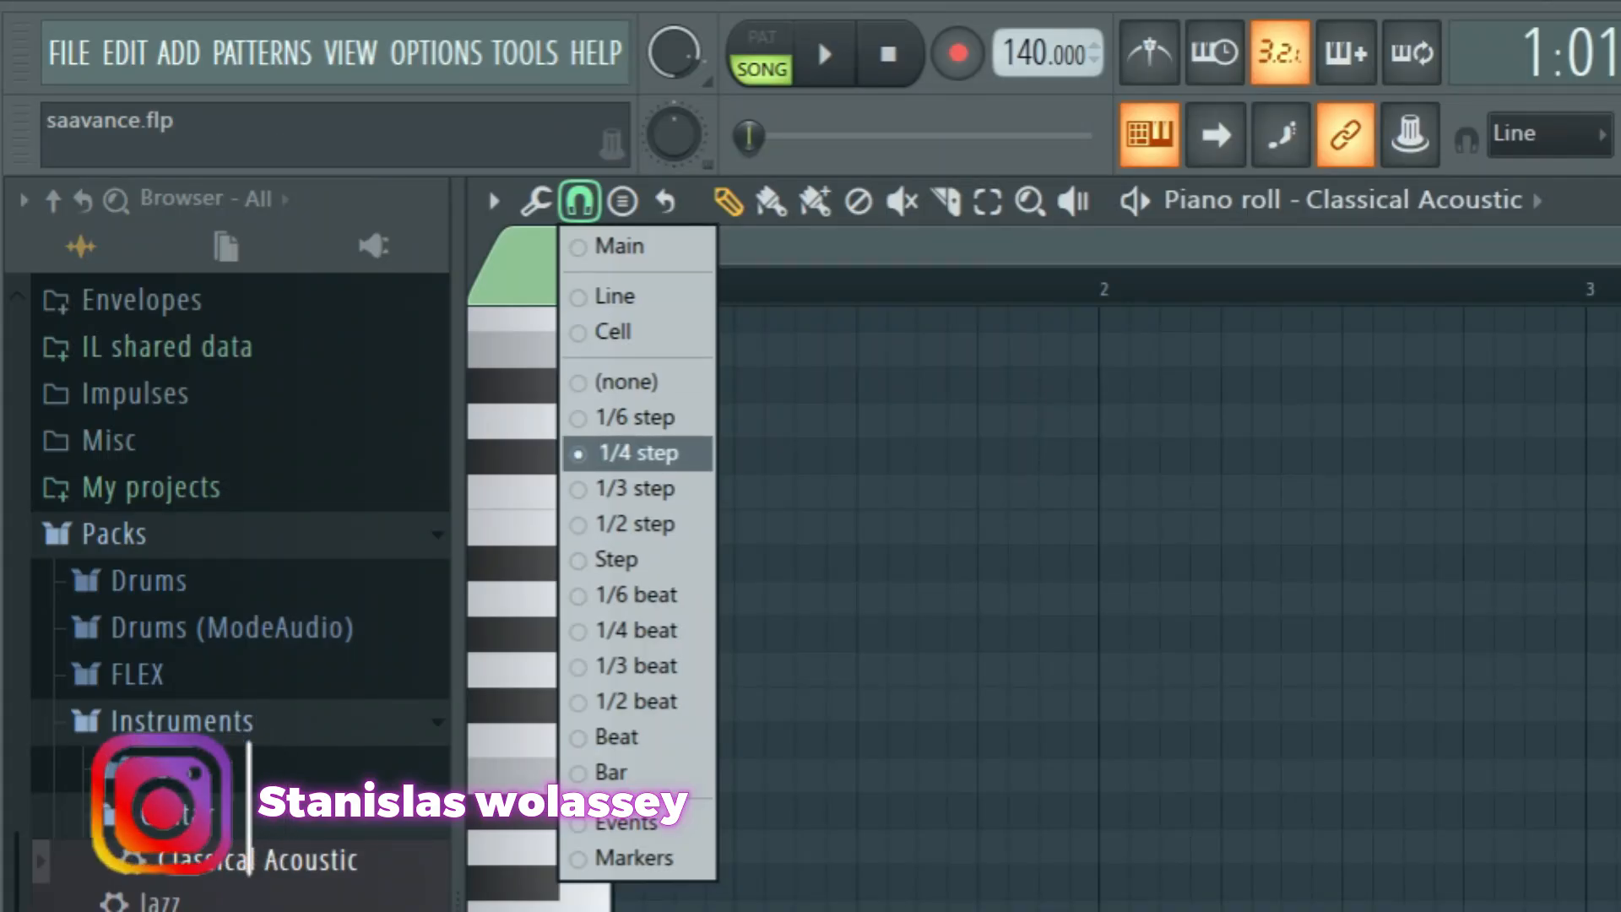
{"action": "left_click", "coordinate": [608, 489]}
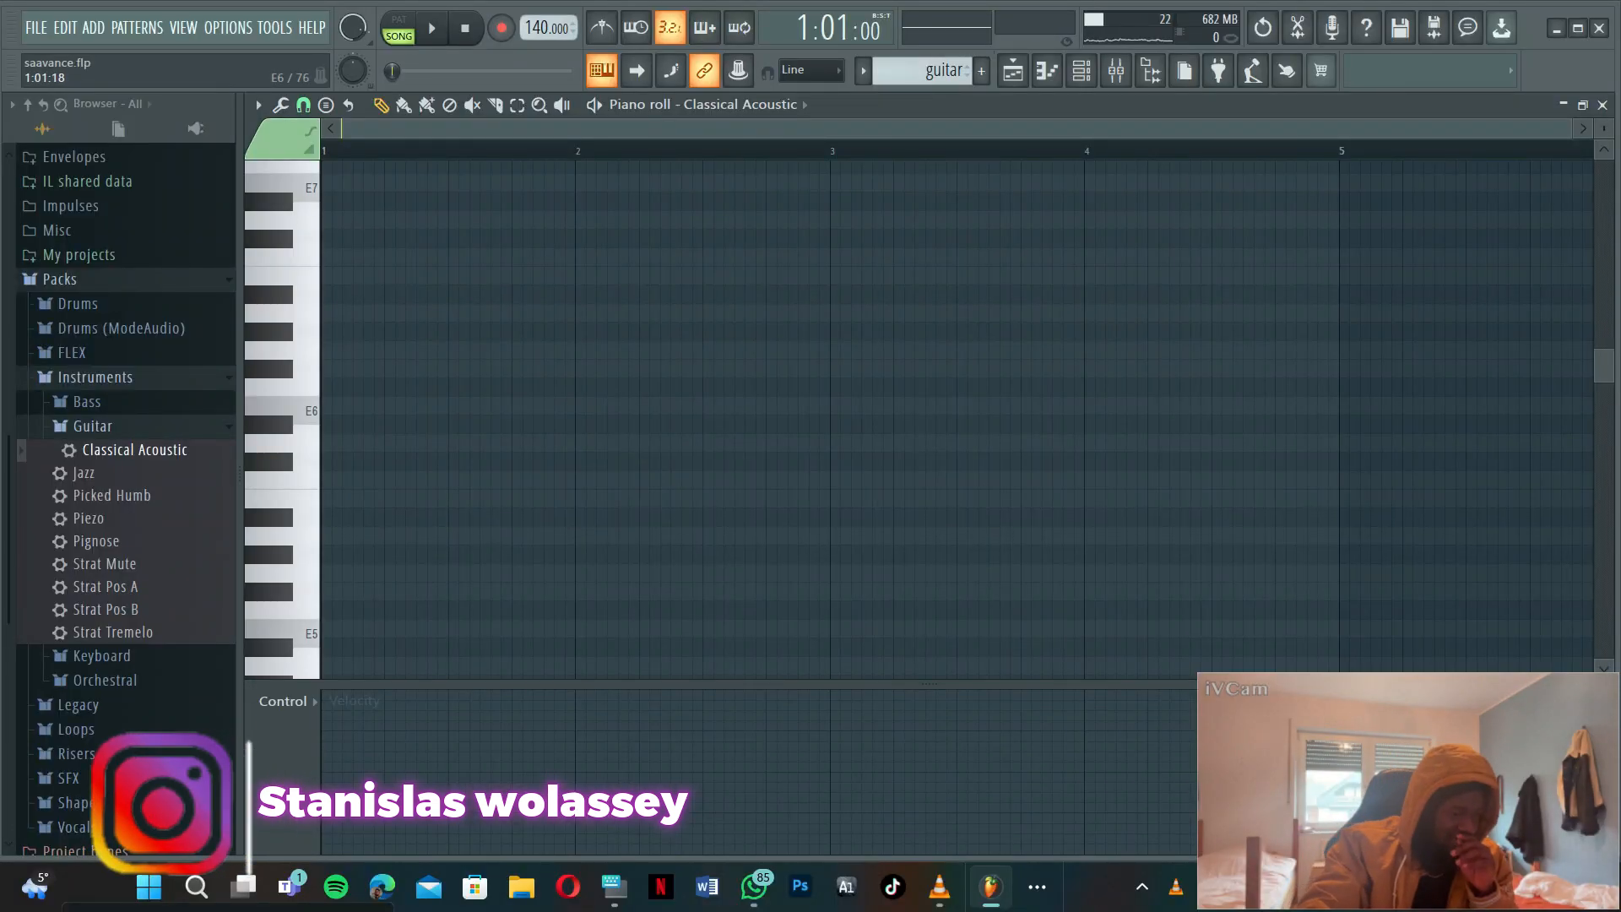
- Enter one-bar guitar notes B5 in bar 1, F#6 in bar 2 and E6 in bar 3, auditioning them with the song
{"action": "left_click", "coordinate": [333, 498]}
{"action": "key", "text": "space"}
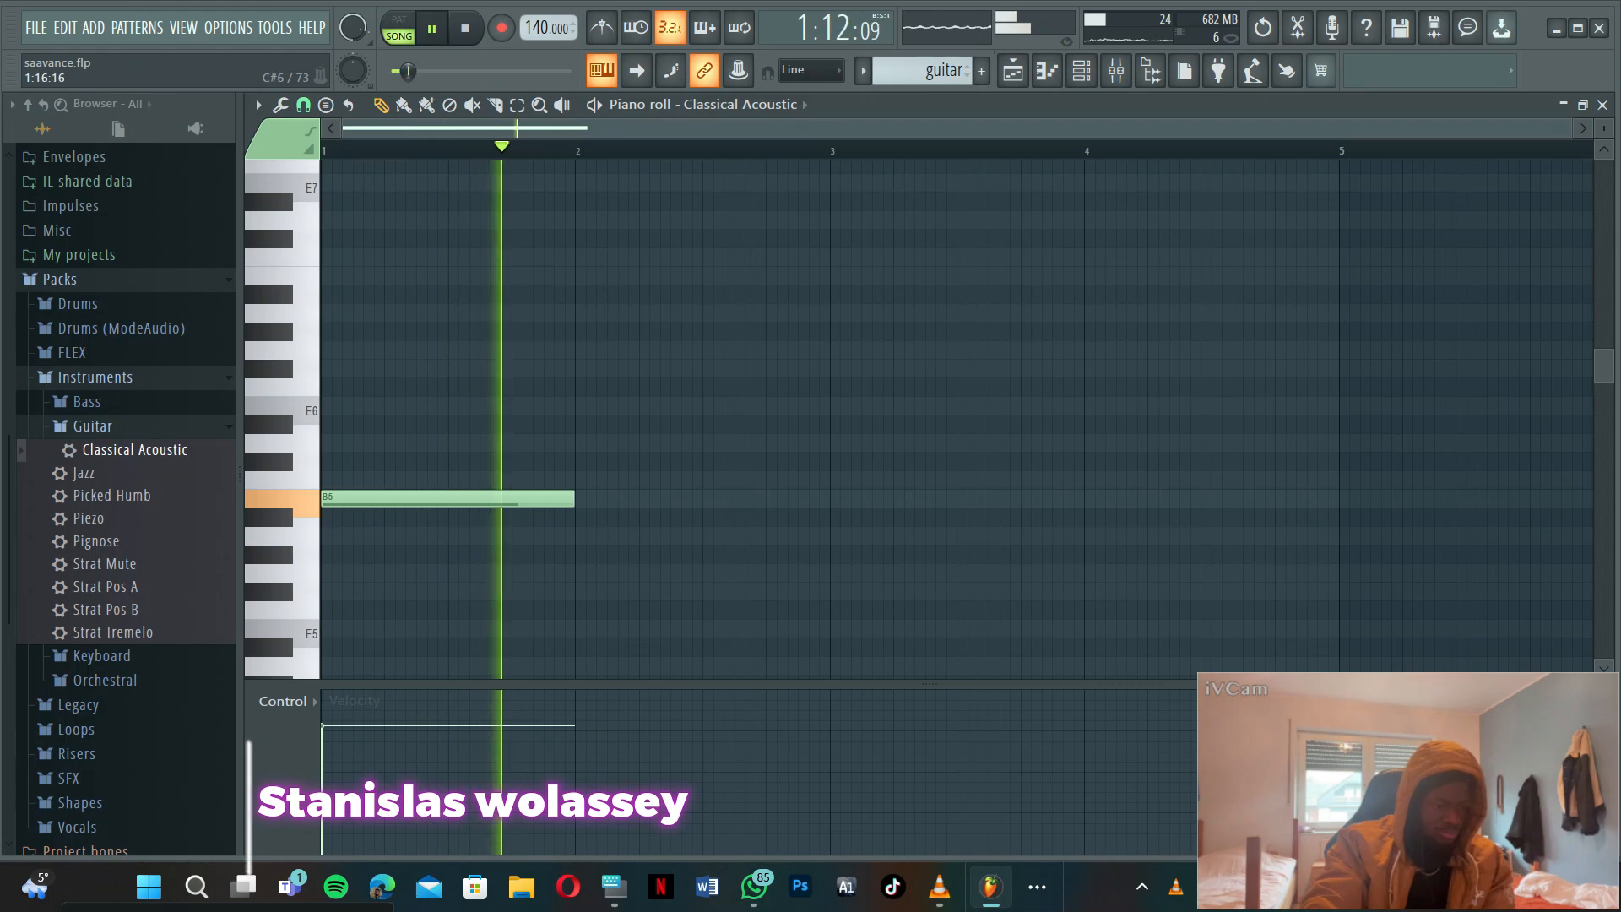
{"action": "key", "text": "space"}
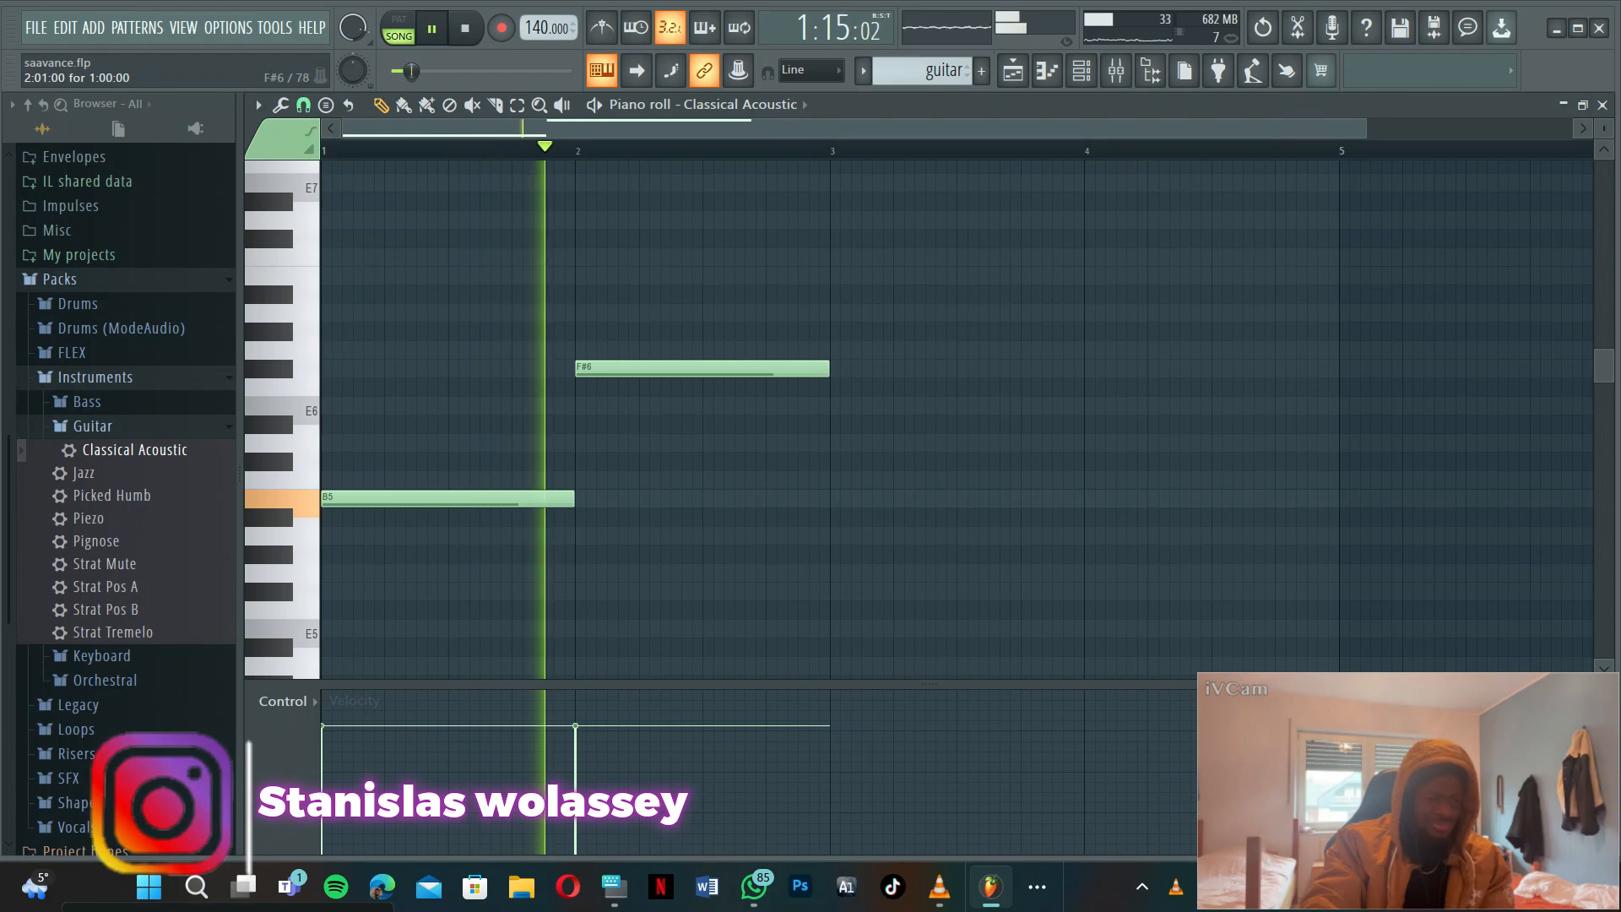
{"action": "key", "text": "space"}
{"action": "left_click", "coordinate": [837, 443]}
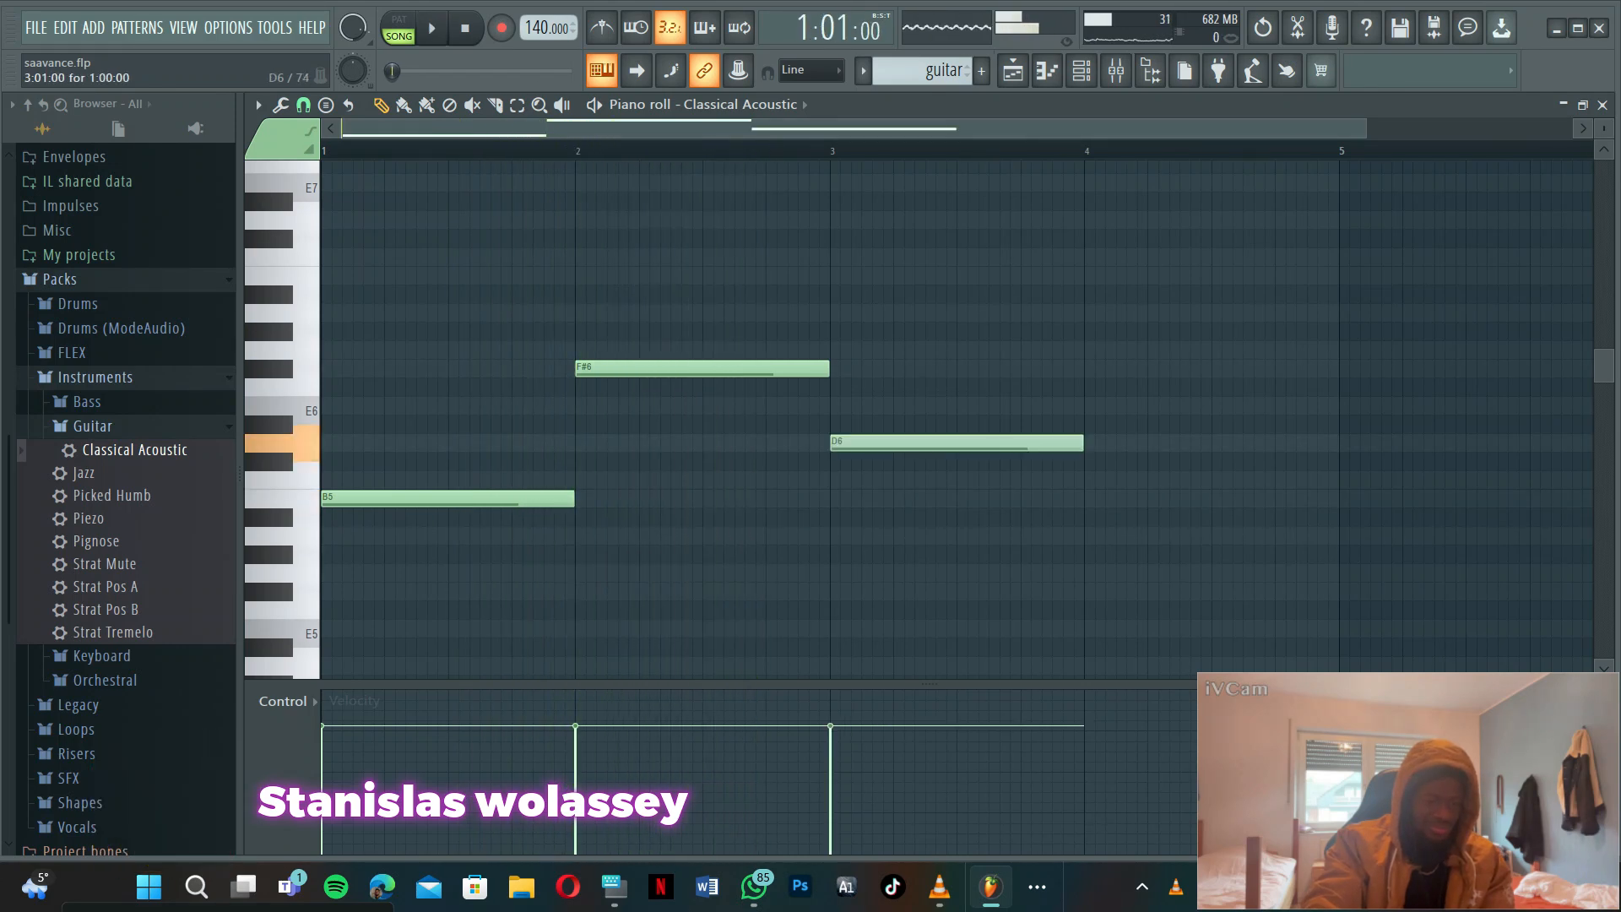
{"action": "left_click_drag", "start_coordinate": [837, 443], "coordinate": [839, 403]}
{"action": "key", "text": "space"}
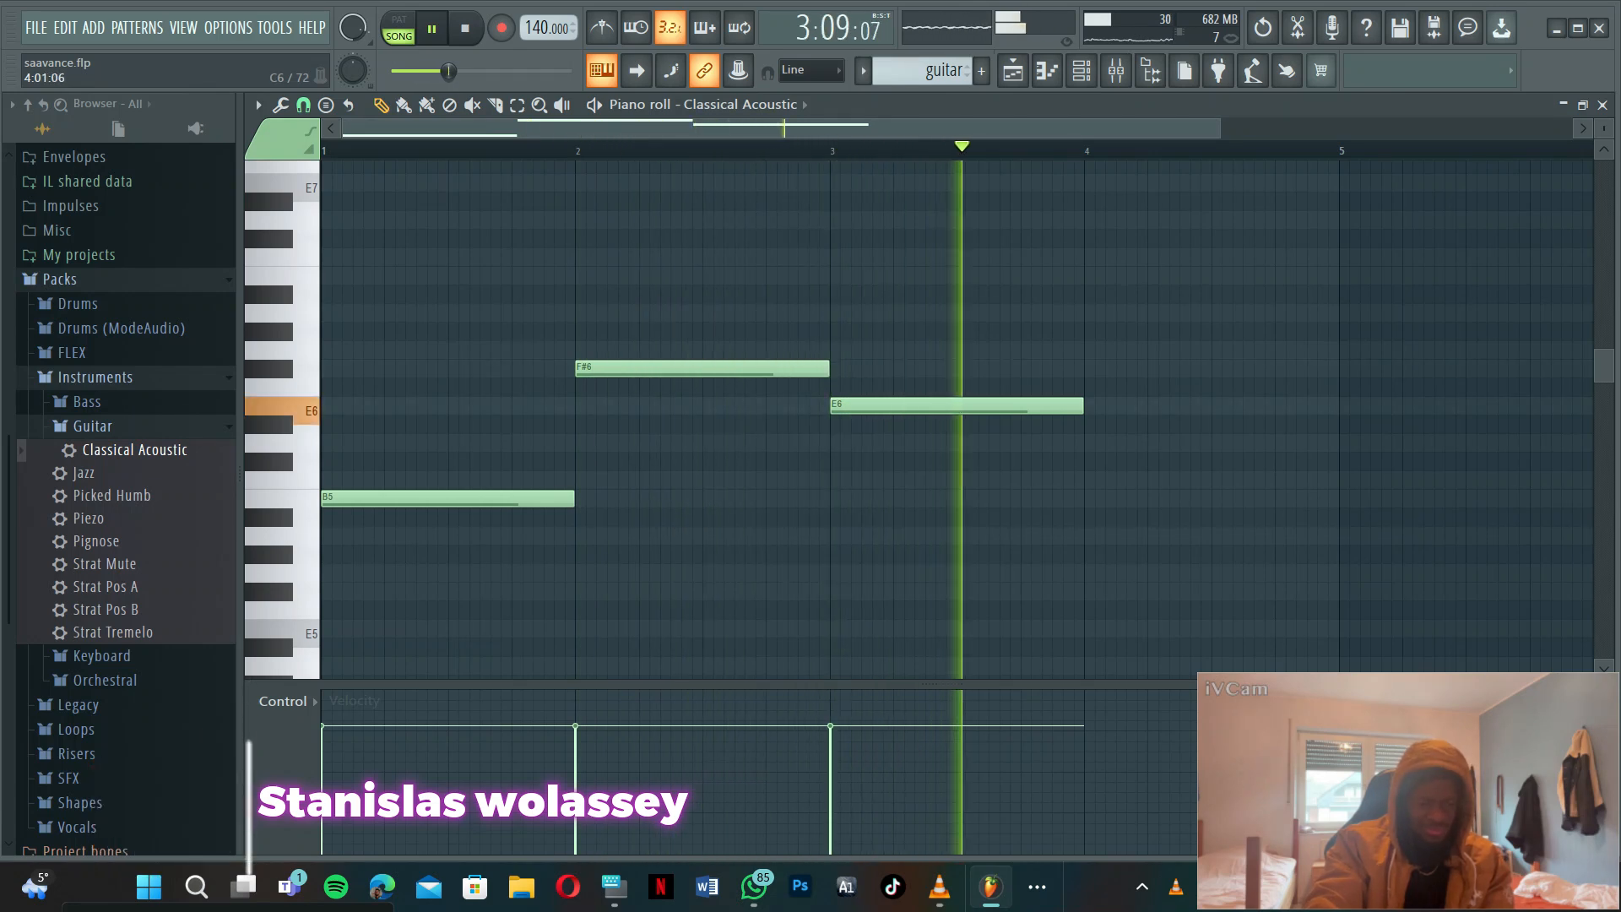
- Add a one-bar B6 note in bar 4 and play back the four-bar guitar melody
{"action": "key", "text": "space"}
{"action": "left_click_drag", "start_coordinate": [1095, 481], "coordinate": [1095, 313]}
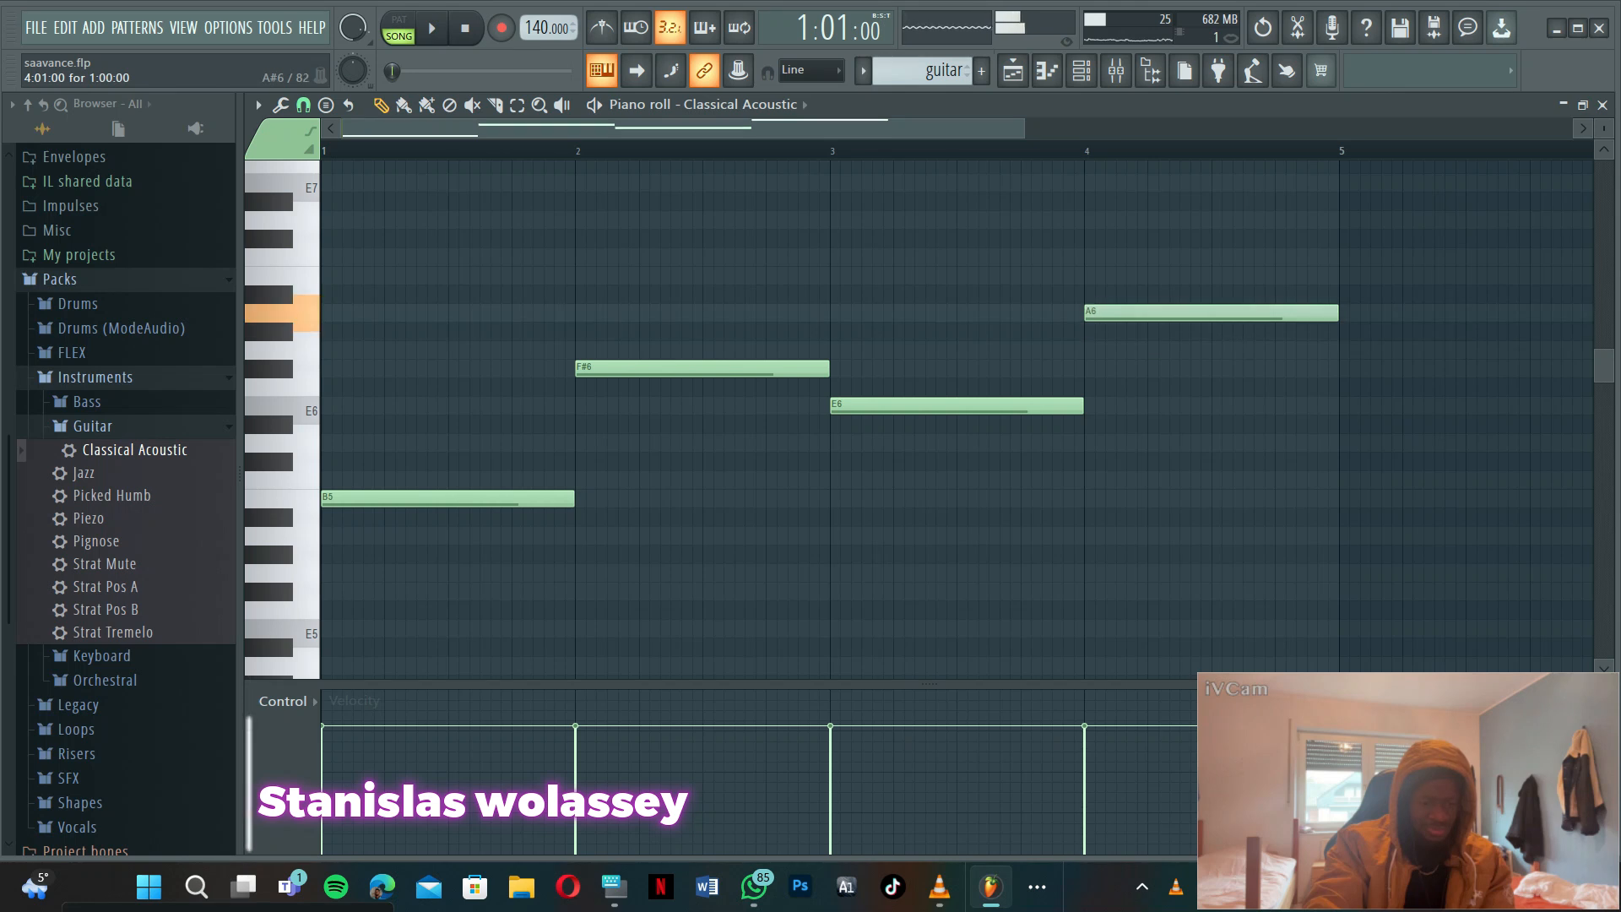
{"action": "key", "text": "space"}
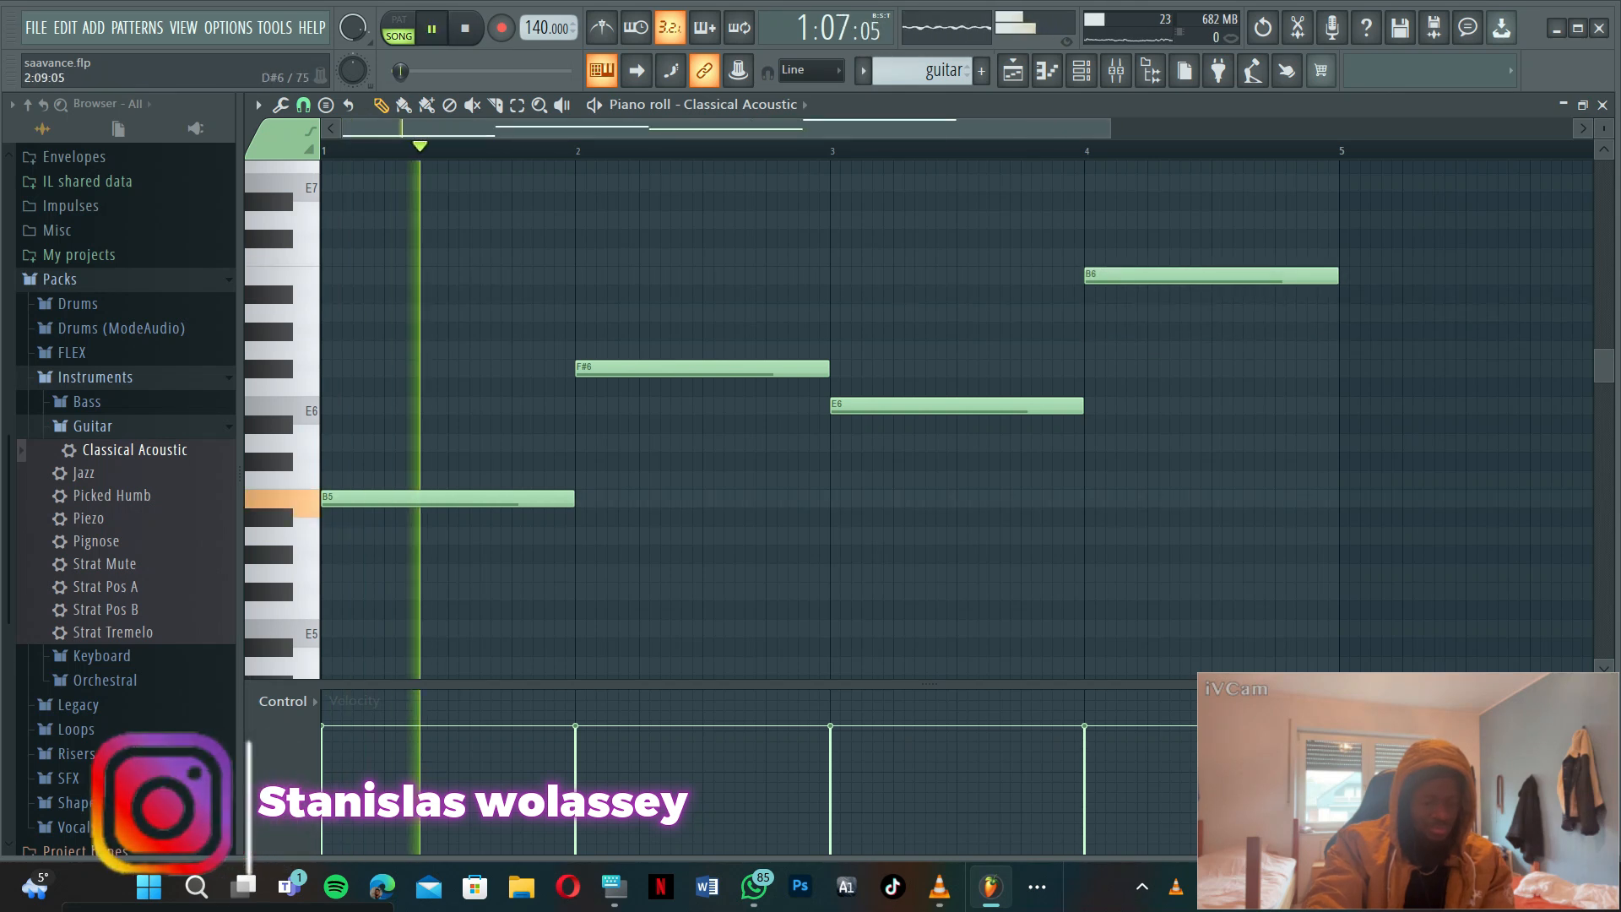
{"action": "scroll", "coordinate": [929, 422], "scroll_direction": "down", "scroll_amount": 2}
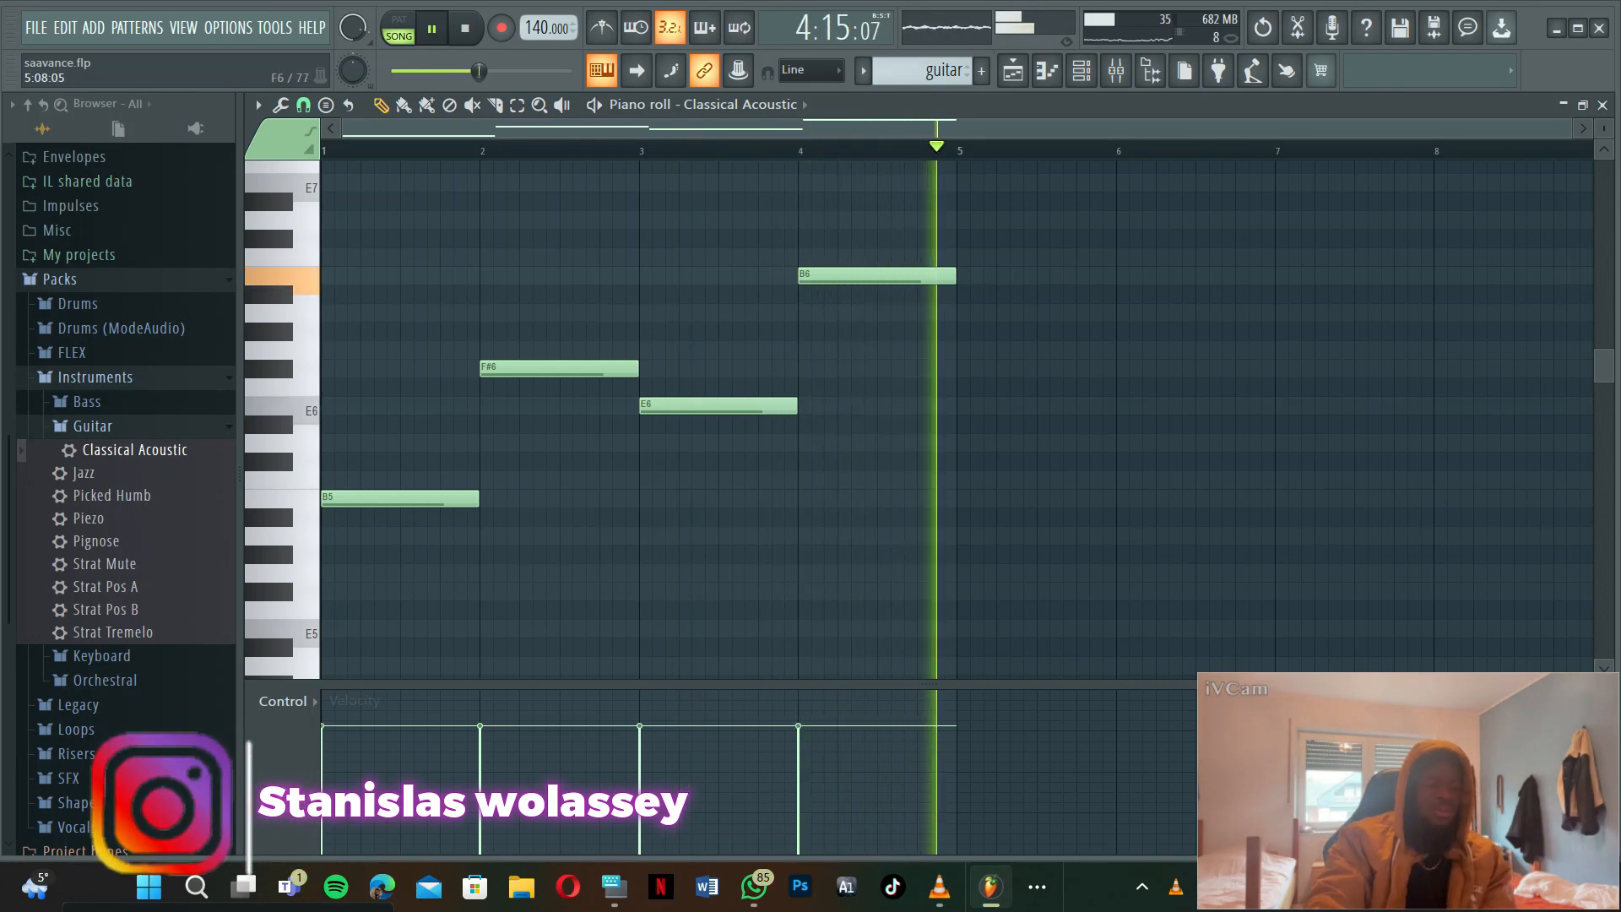
{"action": "key", "text": "space"}
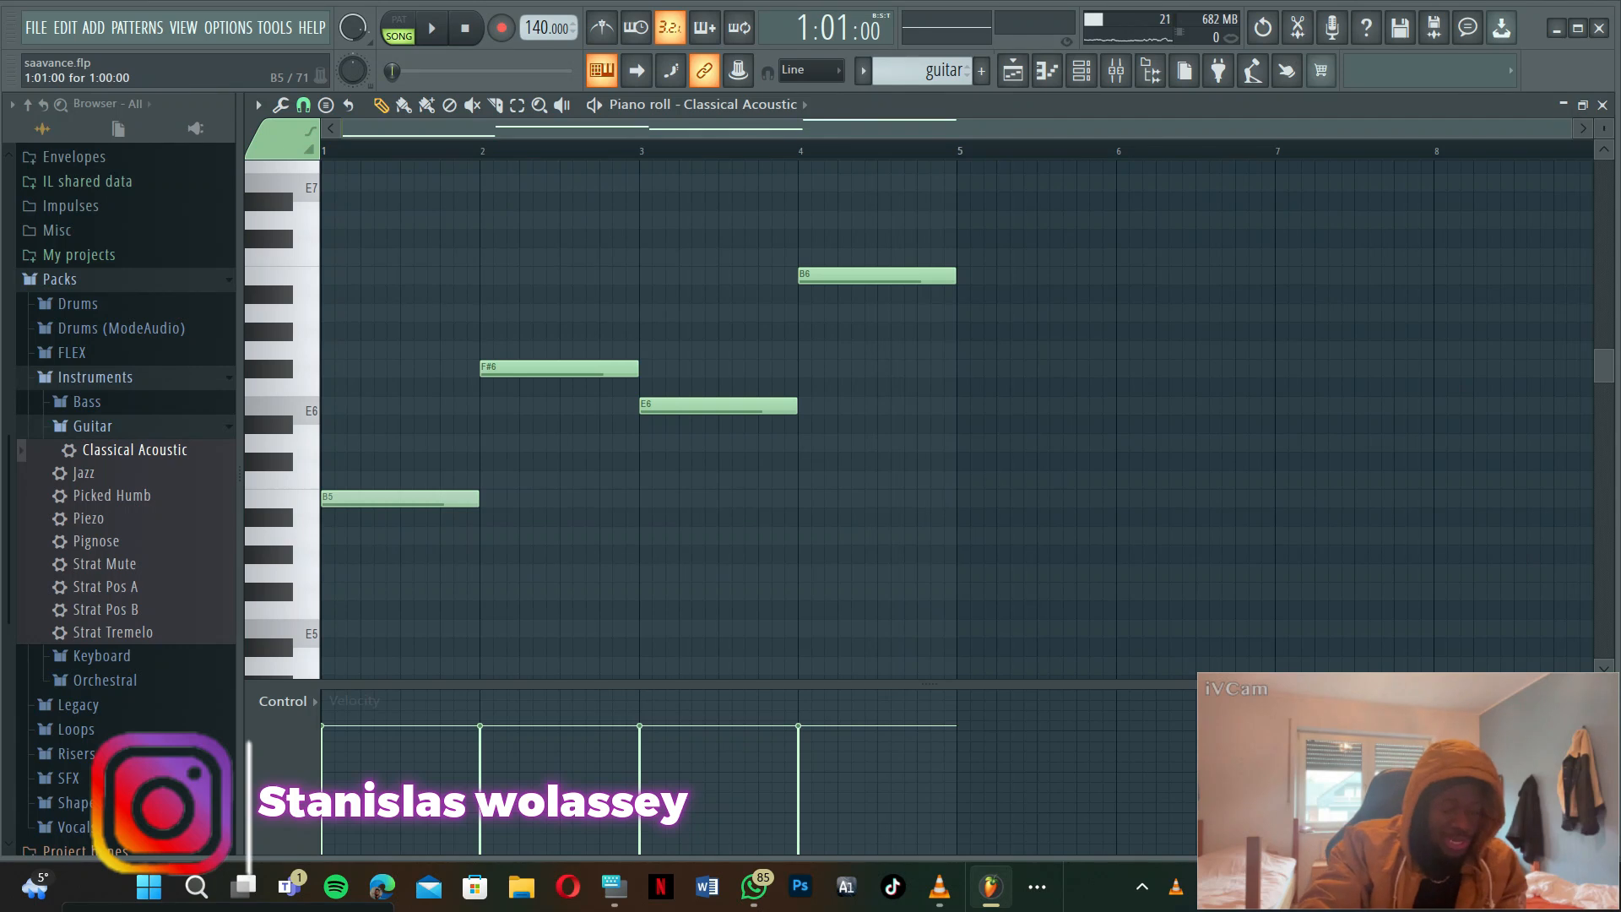
- Rework the guitar melody into held notes alternating B5 and C6 per bar with short F#6, E6 and B6 notes above, and select all notes
{"action": "left_click_drag", "start_coordinate": [377, 513], "coordinate": [394, 530]}
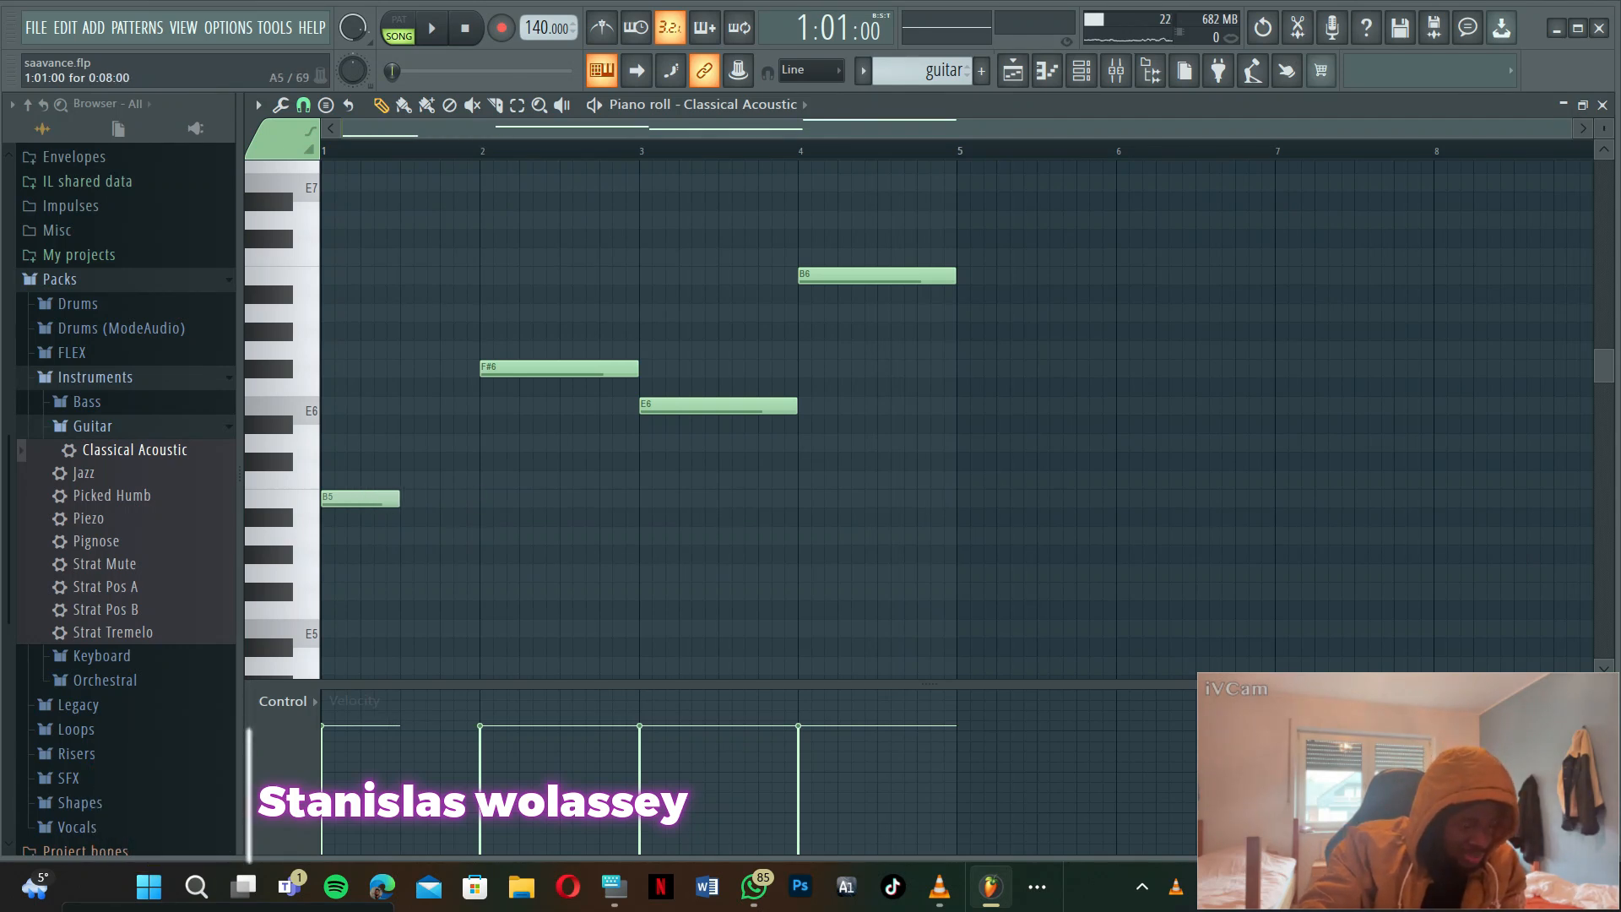
{"action": "left_click_drag", "start_coordinate": [718, 448], "coordinate": [718, 510]}
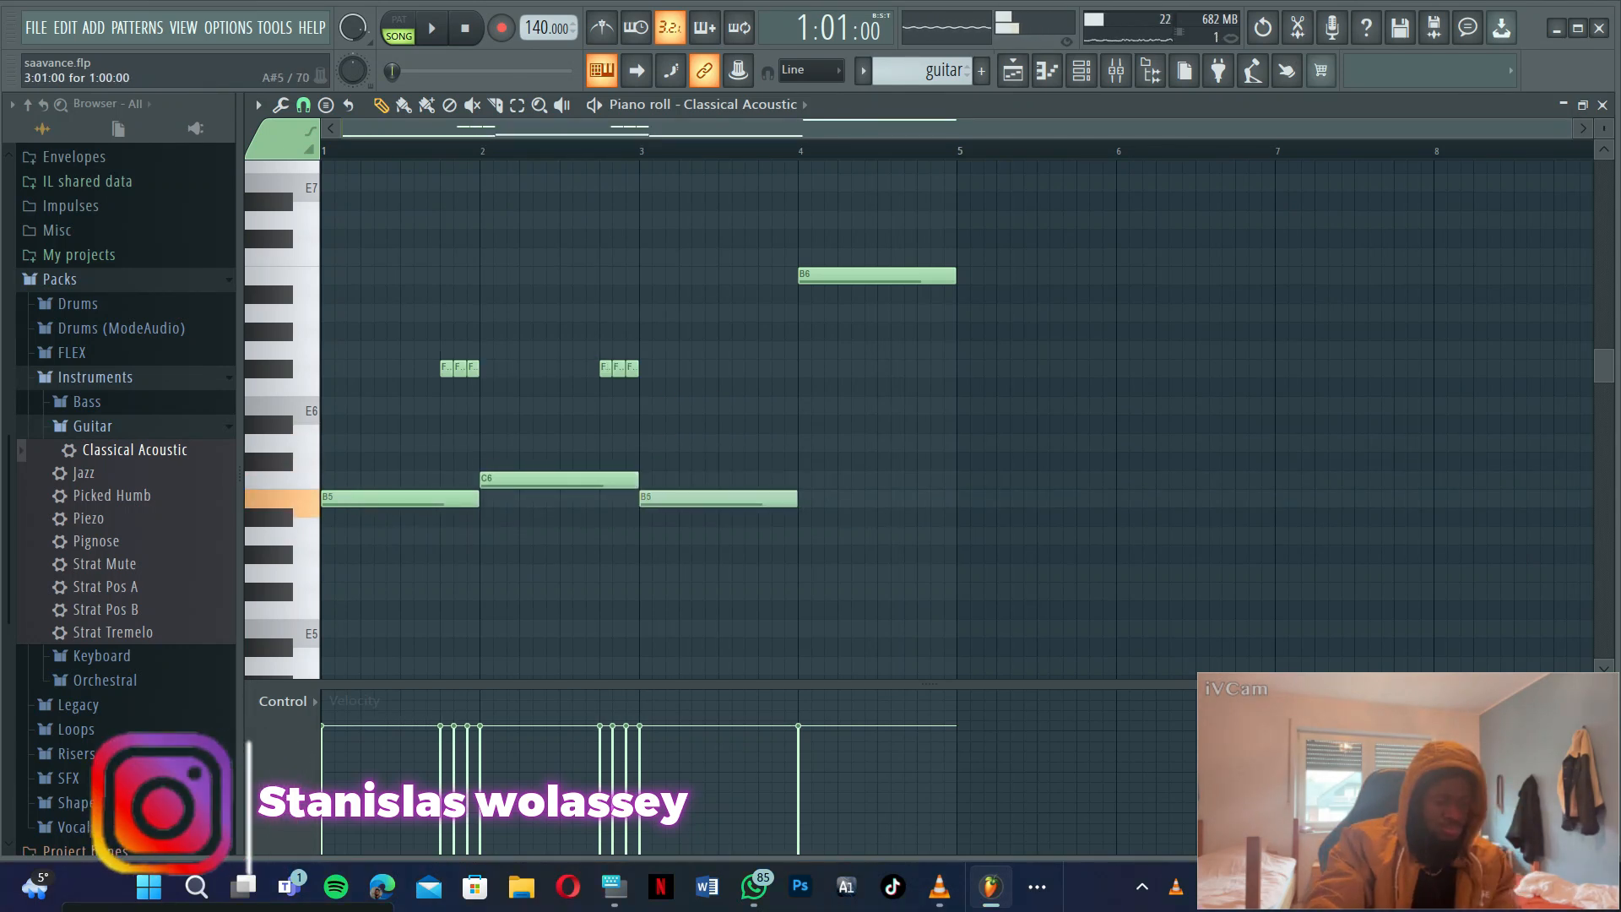
{"action": "key", "text": "space"}
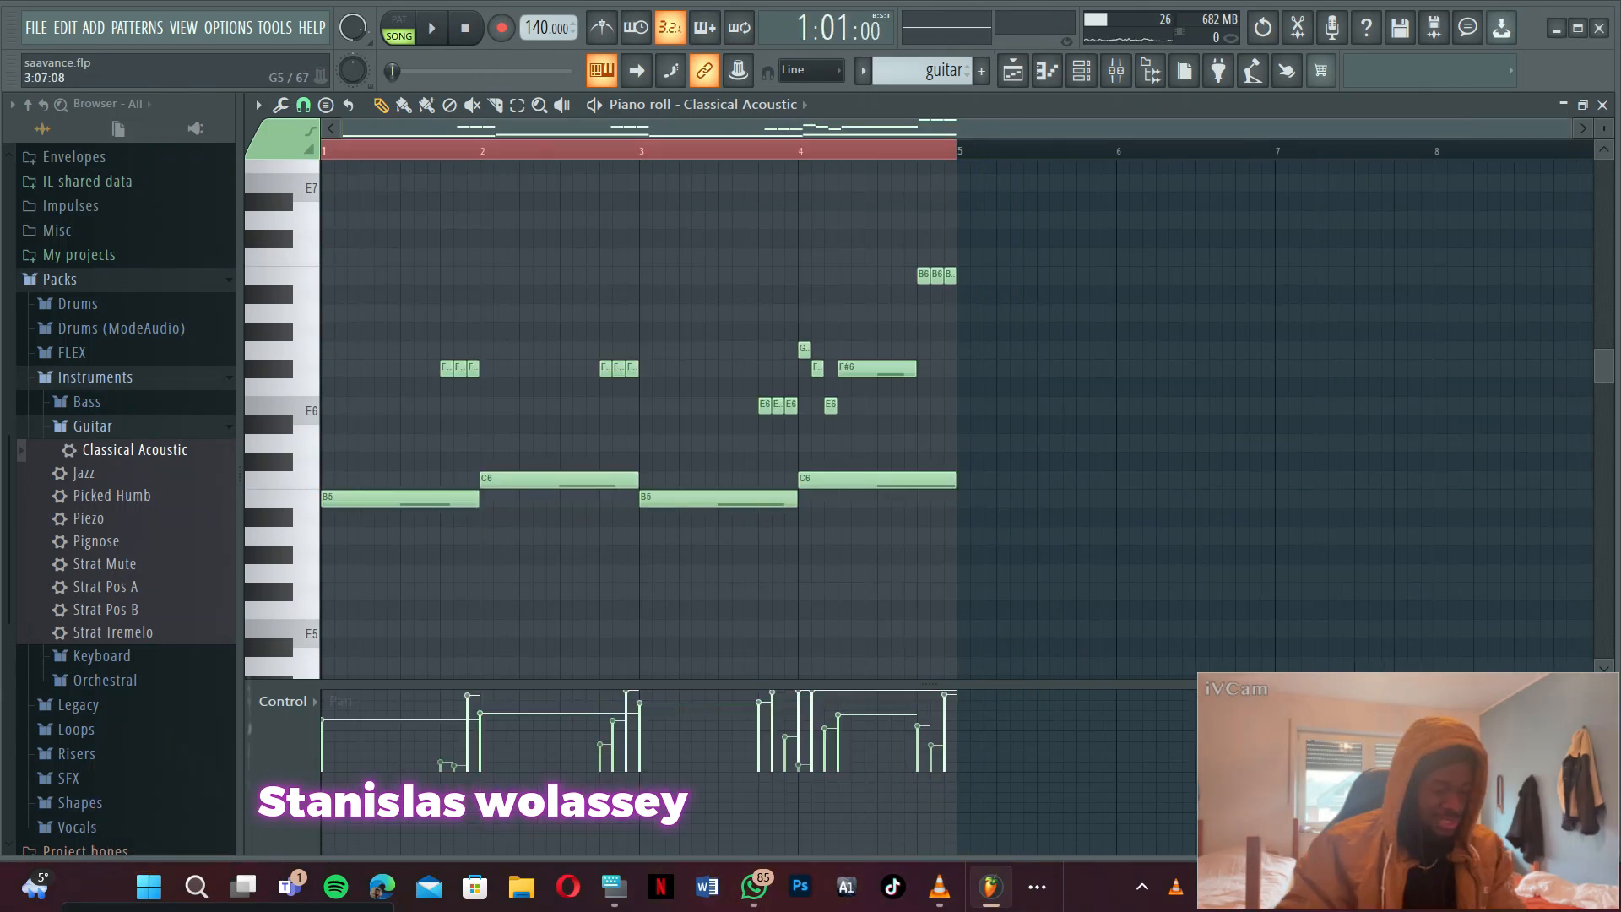
{"action": "key", "text": "ctrl+a"}
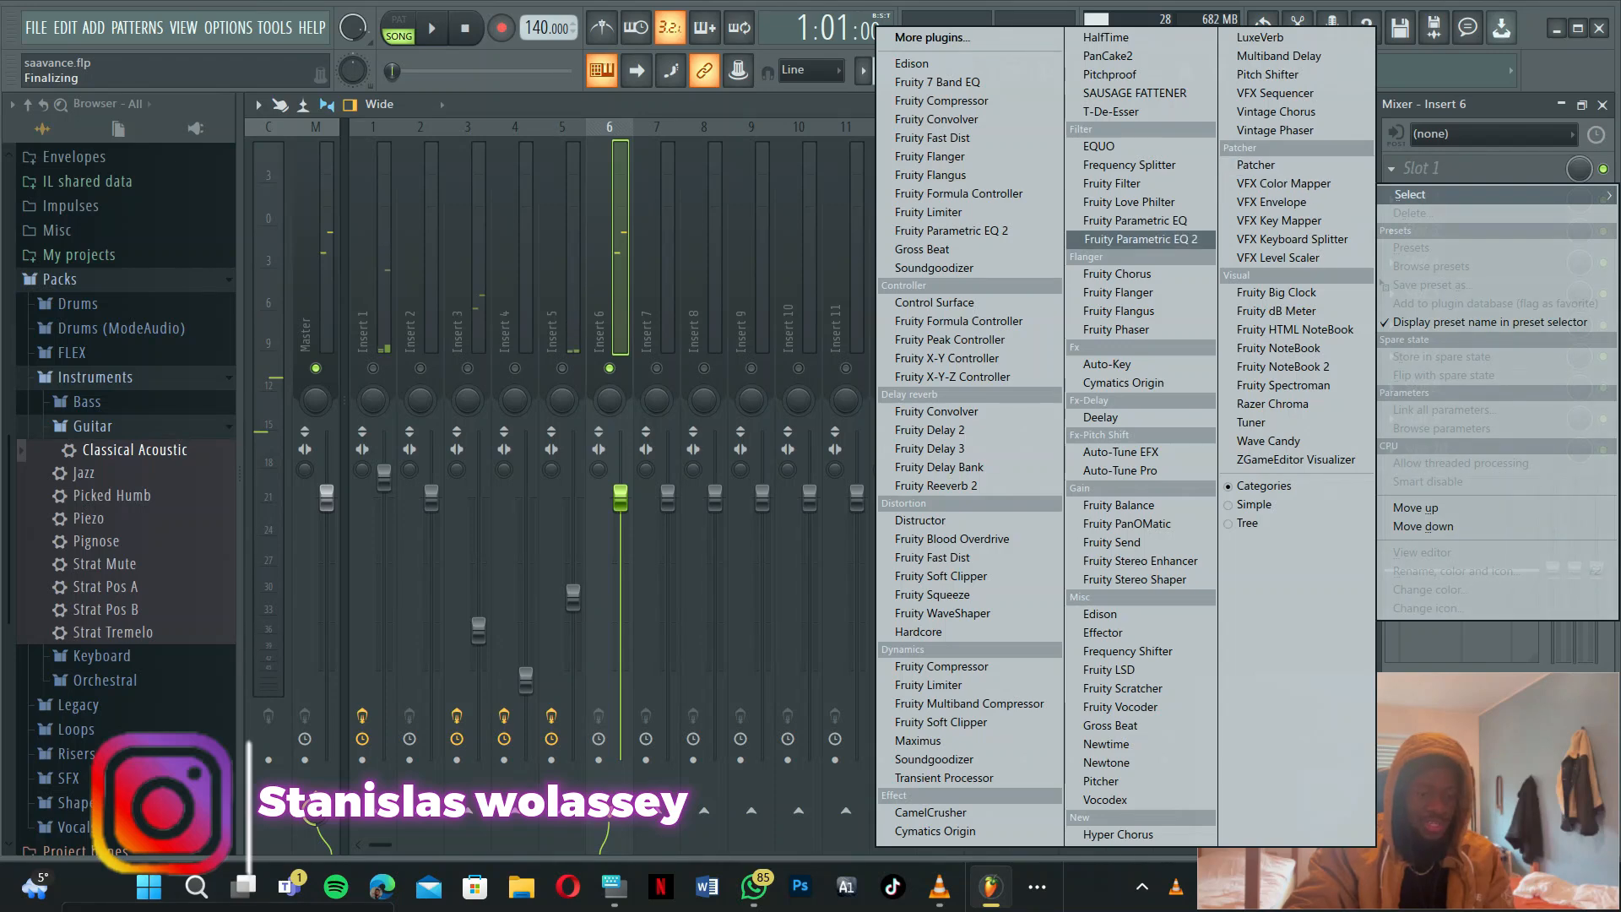
- Add Fruity Parametric EQ 2 to slot 1 of Insert 6, pull band 1 down to -18 dB near 283 Hz with Steep 6 order, and slightly boost band 6
{"action": "left_click", "coordinate": [1140, 239]}
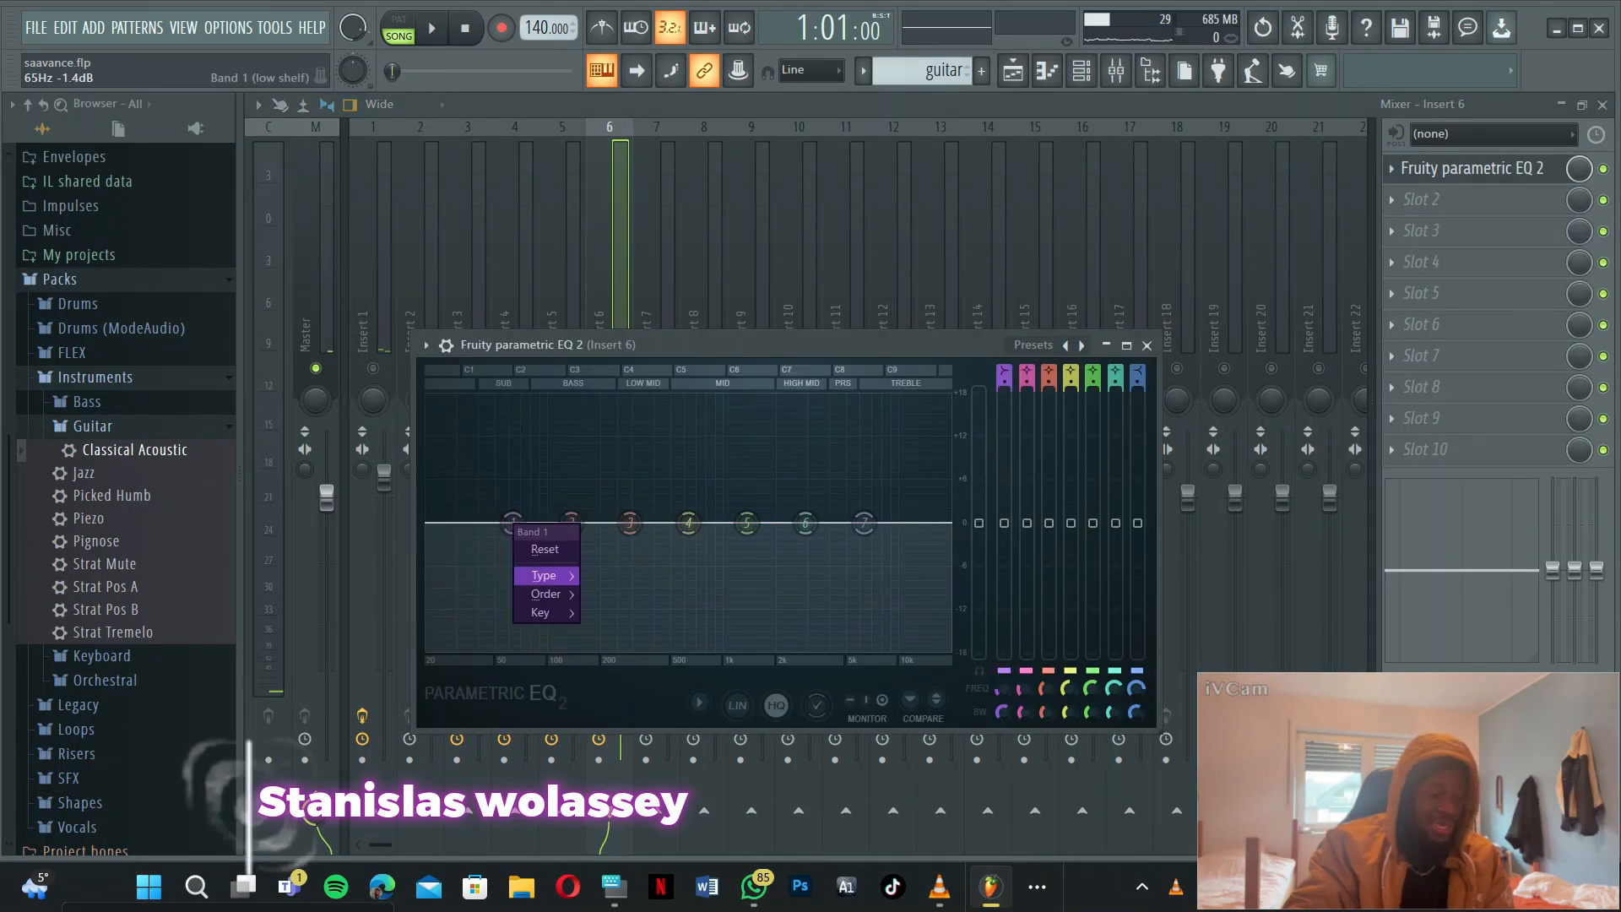
{"action": "mouse_move", "coordinate": [548, 593]}
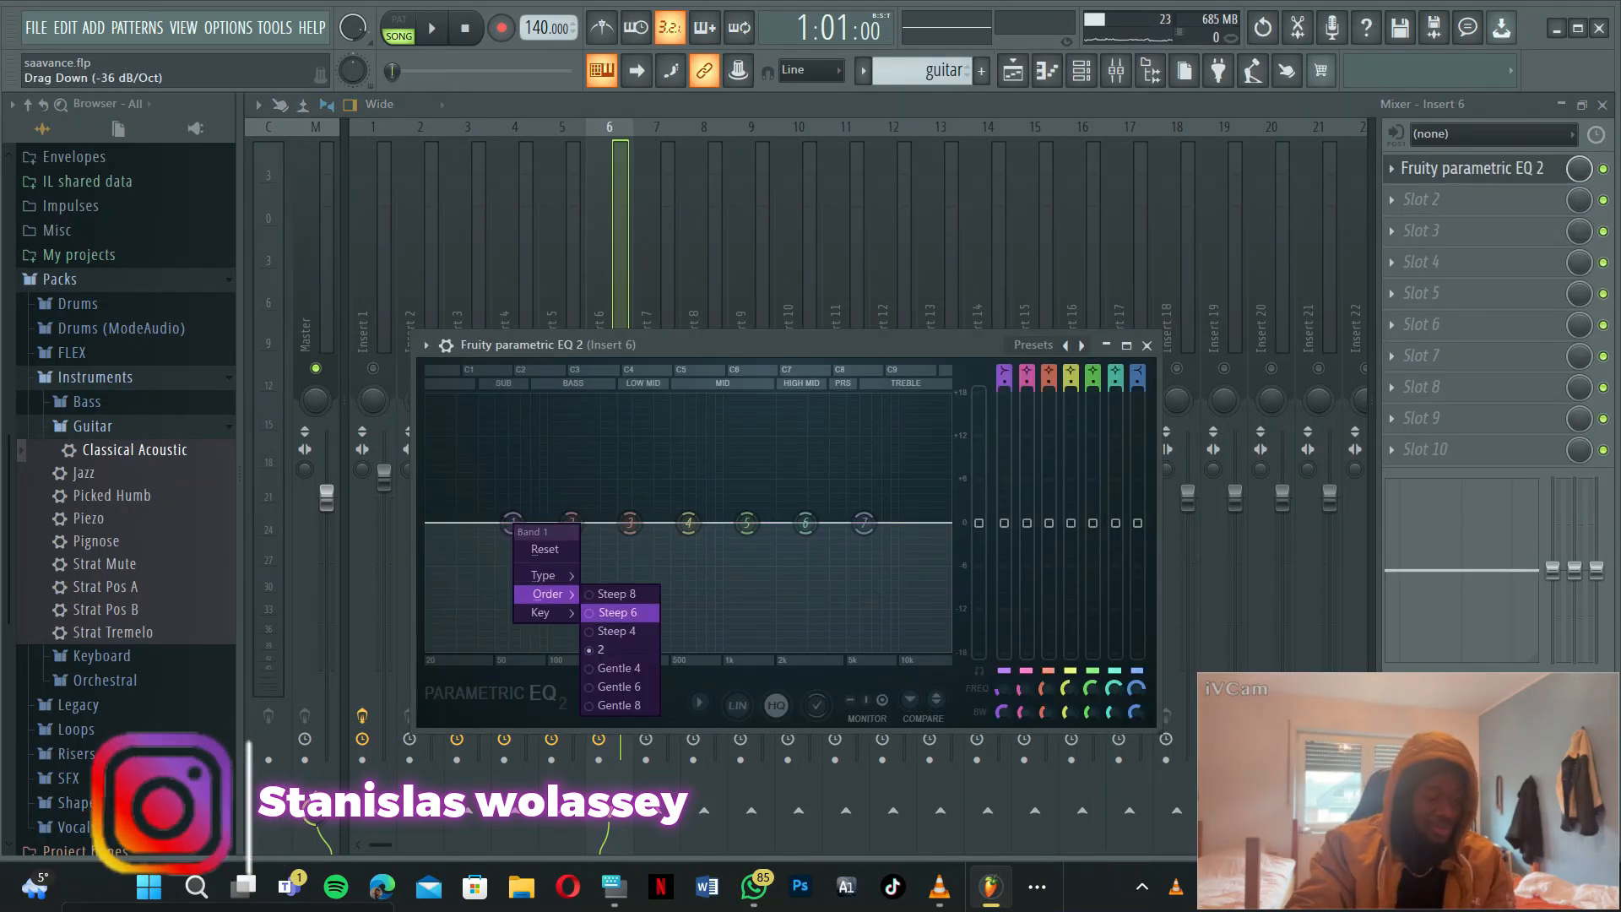
{"action": "left_click", "coordinate": [617, 612]}
{"action": "left_click_drag", "start_coordinate": [513, 523], "coordinate": [626, 648]}
{"action": "key", "text": "space"}
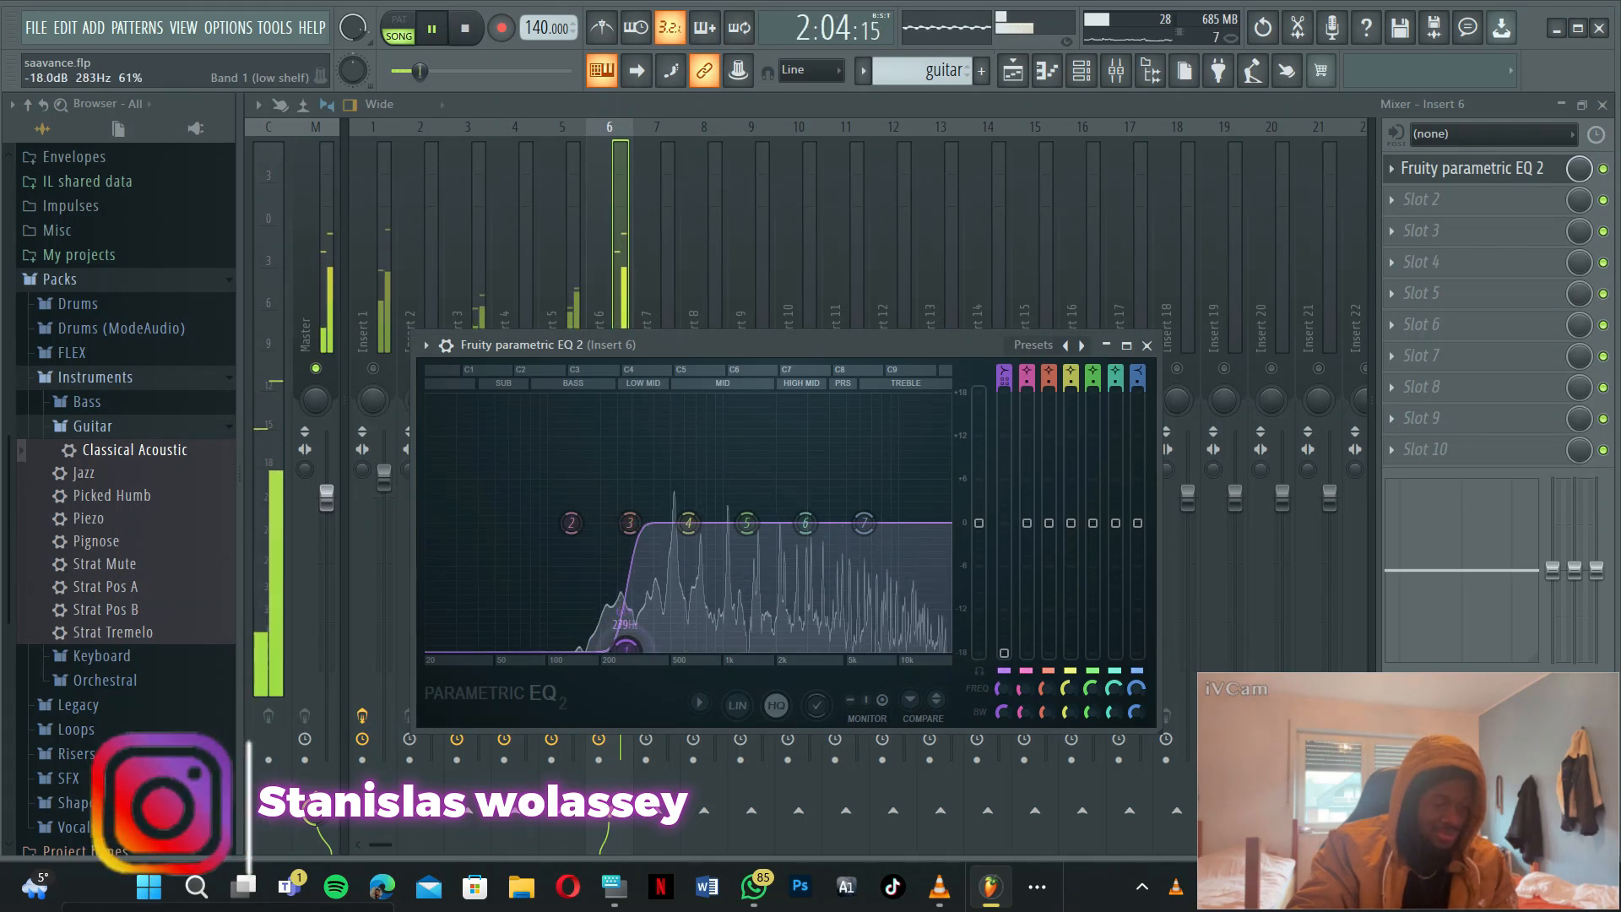
{"action": "left_click_drag", "start_coordinate": [805, 523], "coordinate": [809, 505]}
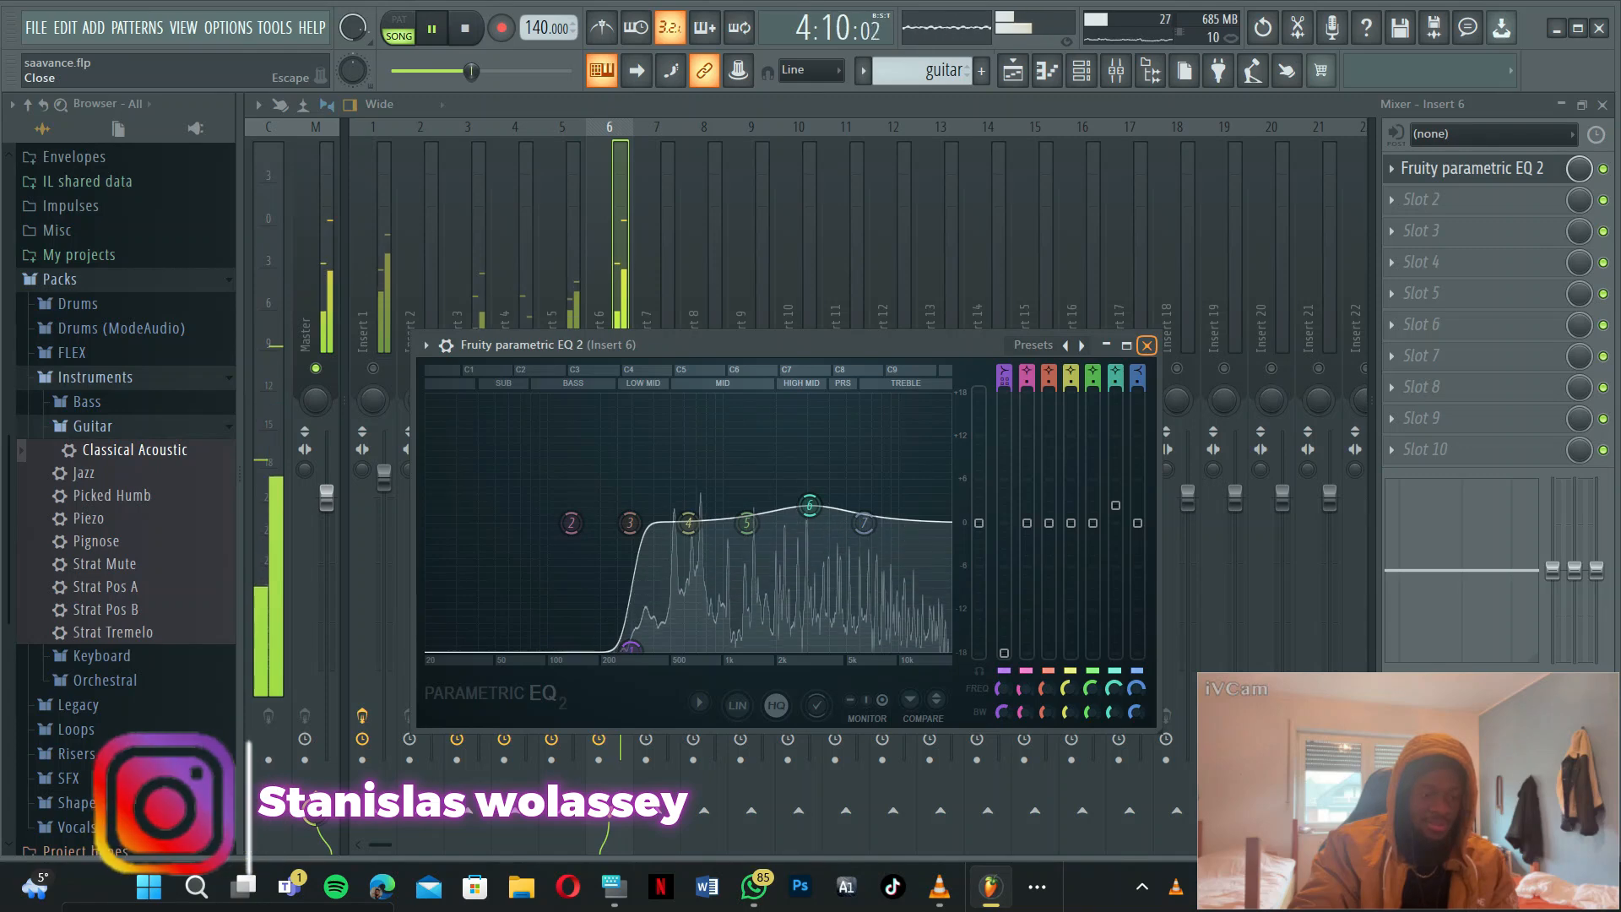
{"action": "left_click", "coordinate": [1147, 345]}
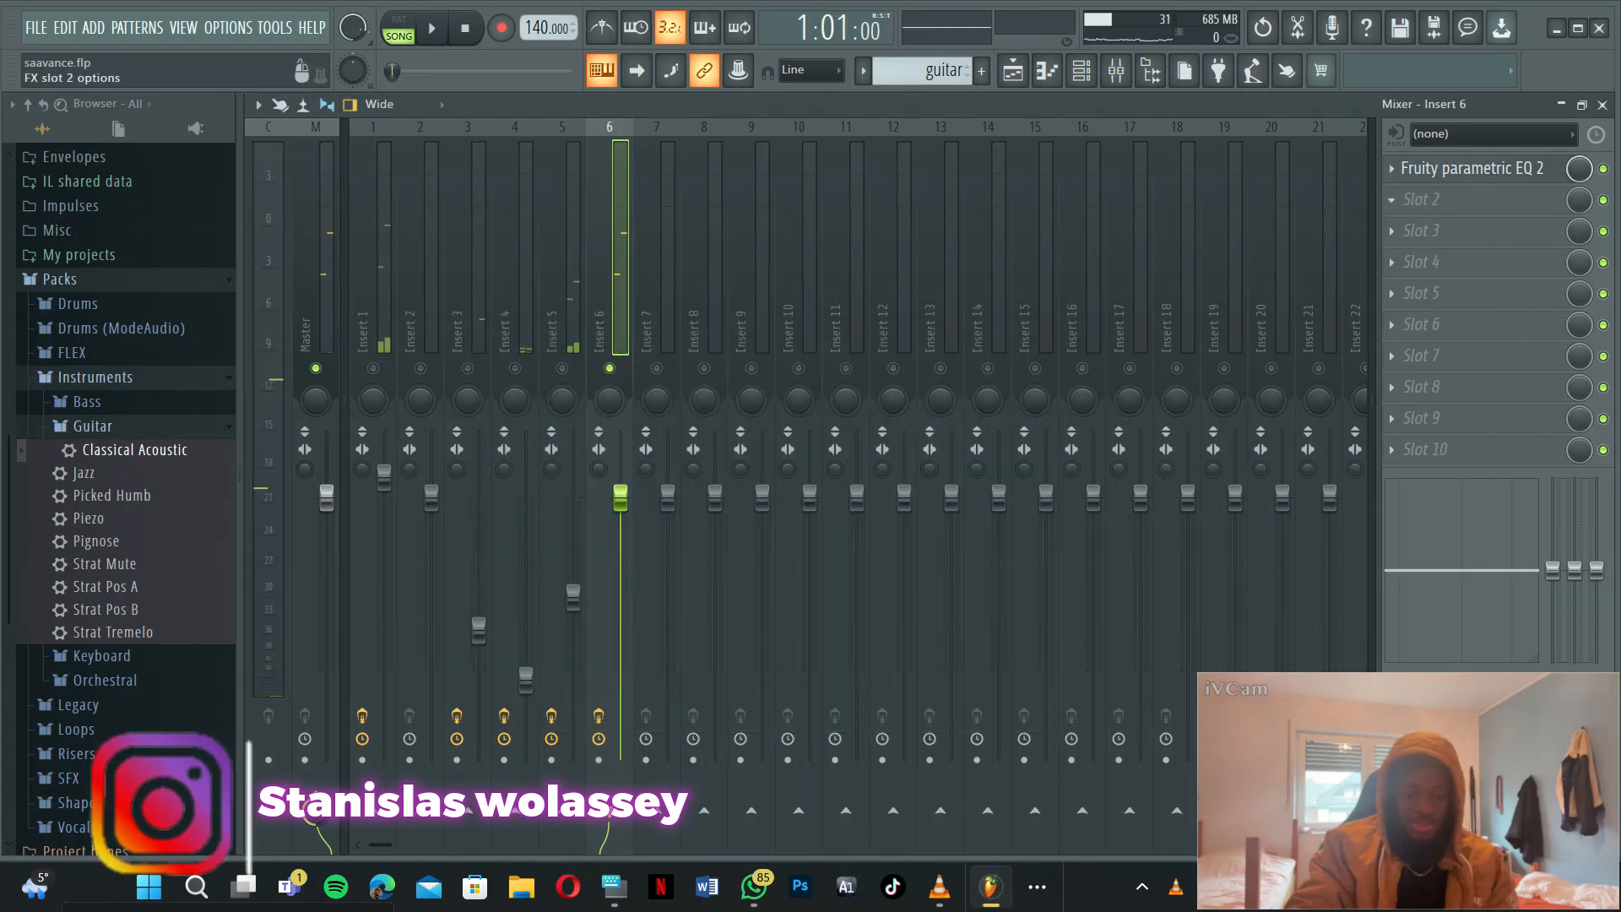
- Add Fruity Reeverb 2 to slot 2 of Insert 6 with the wet level at 34% and play back the result
{"action": "left_click", "coordinate": [1419, 202]}
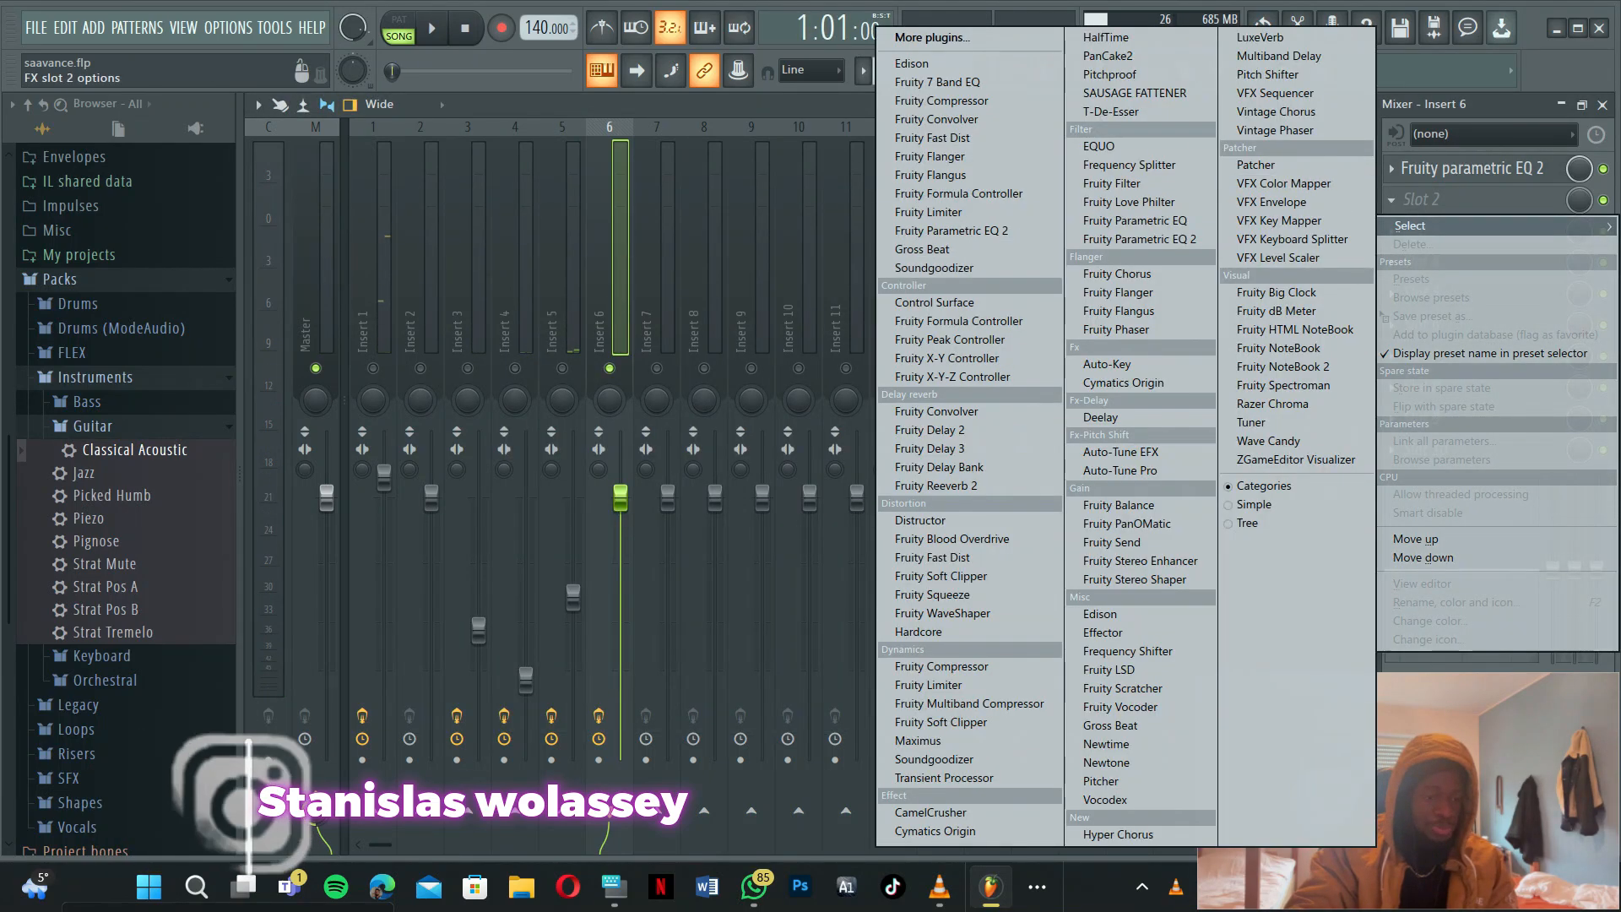
{"action": "left_click", "coordinate": [929, 486]}
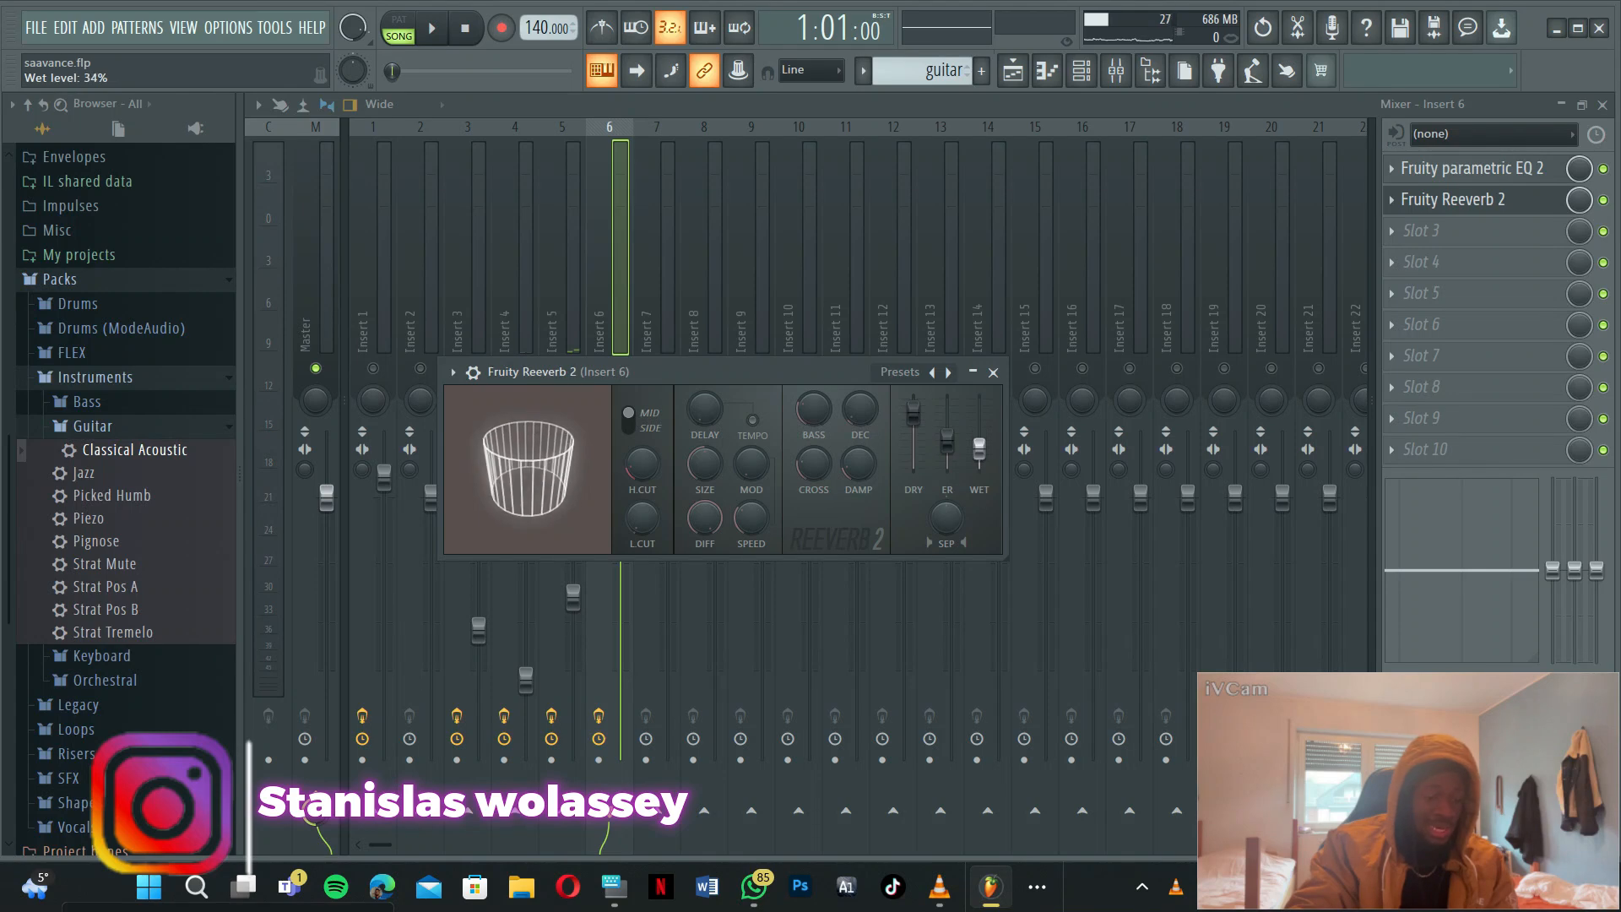
{"action": "key", "text": "space"}
{"action": "left_click", "coordinate": [993, 373]}
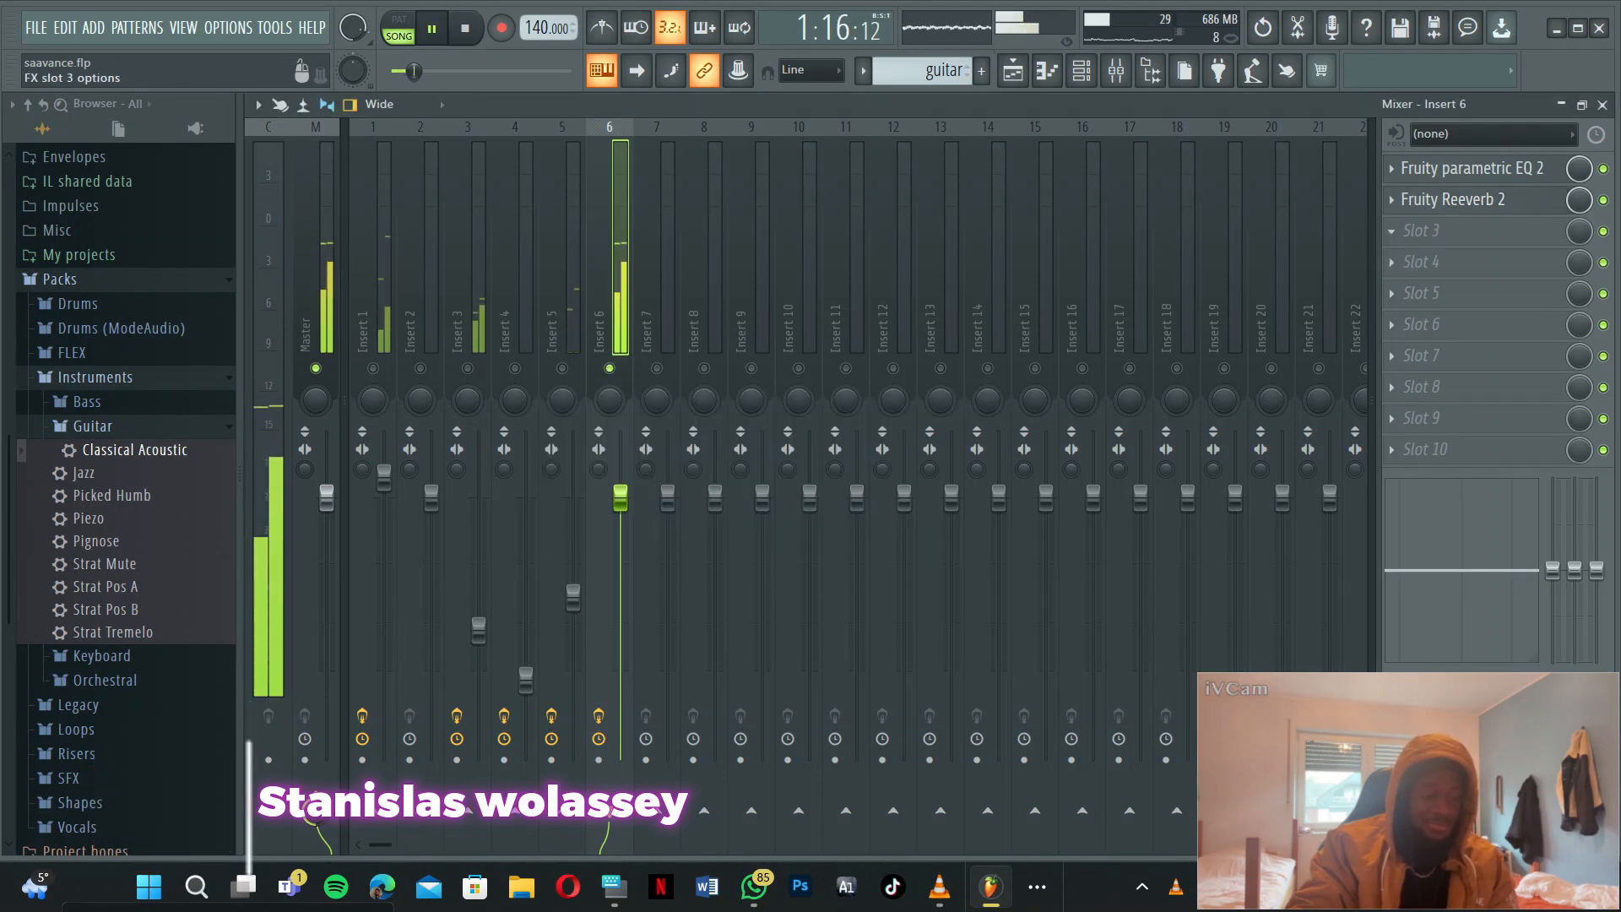
{"action": "key", "text": "space"}
- Add another Fruity Parametric EQ 2 with the Radio preset to slot 3 of Insert 6 and lower the track's fader during playback
{"action": "left_click", "coordinate": [1422, 230]}
{"action": "left_click", "coordinate": [937, 230]}
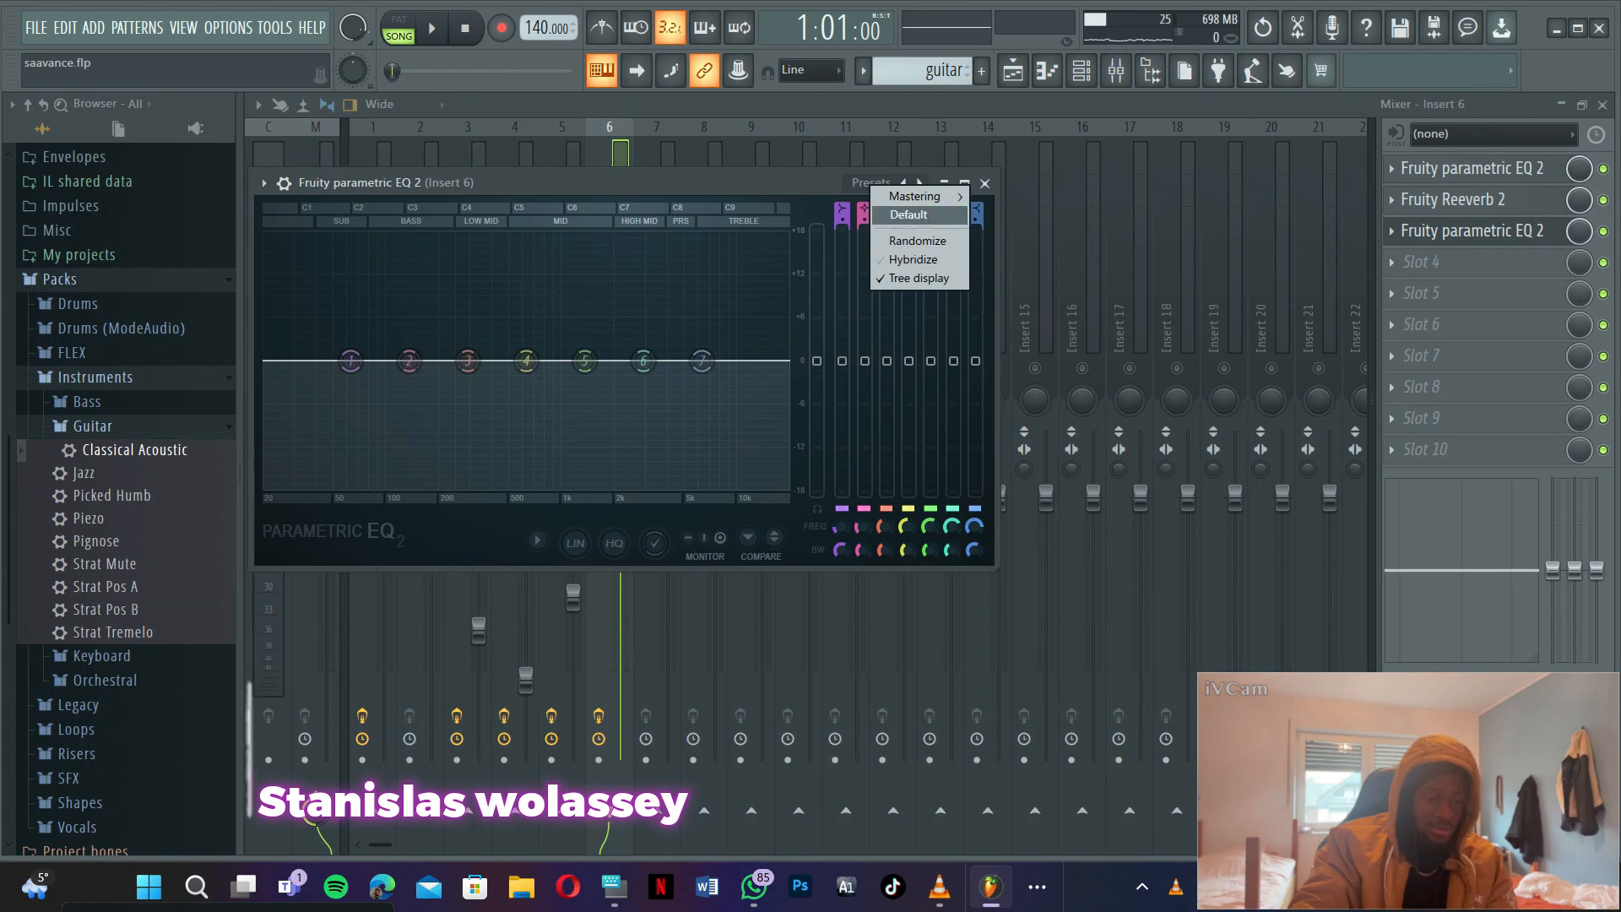
{"action": "mouse_move", "coordinate": [916, 196]}
{"action": "left_click", "coordinate": [1004, 363]}
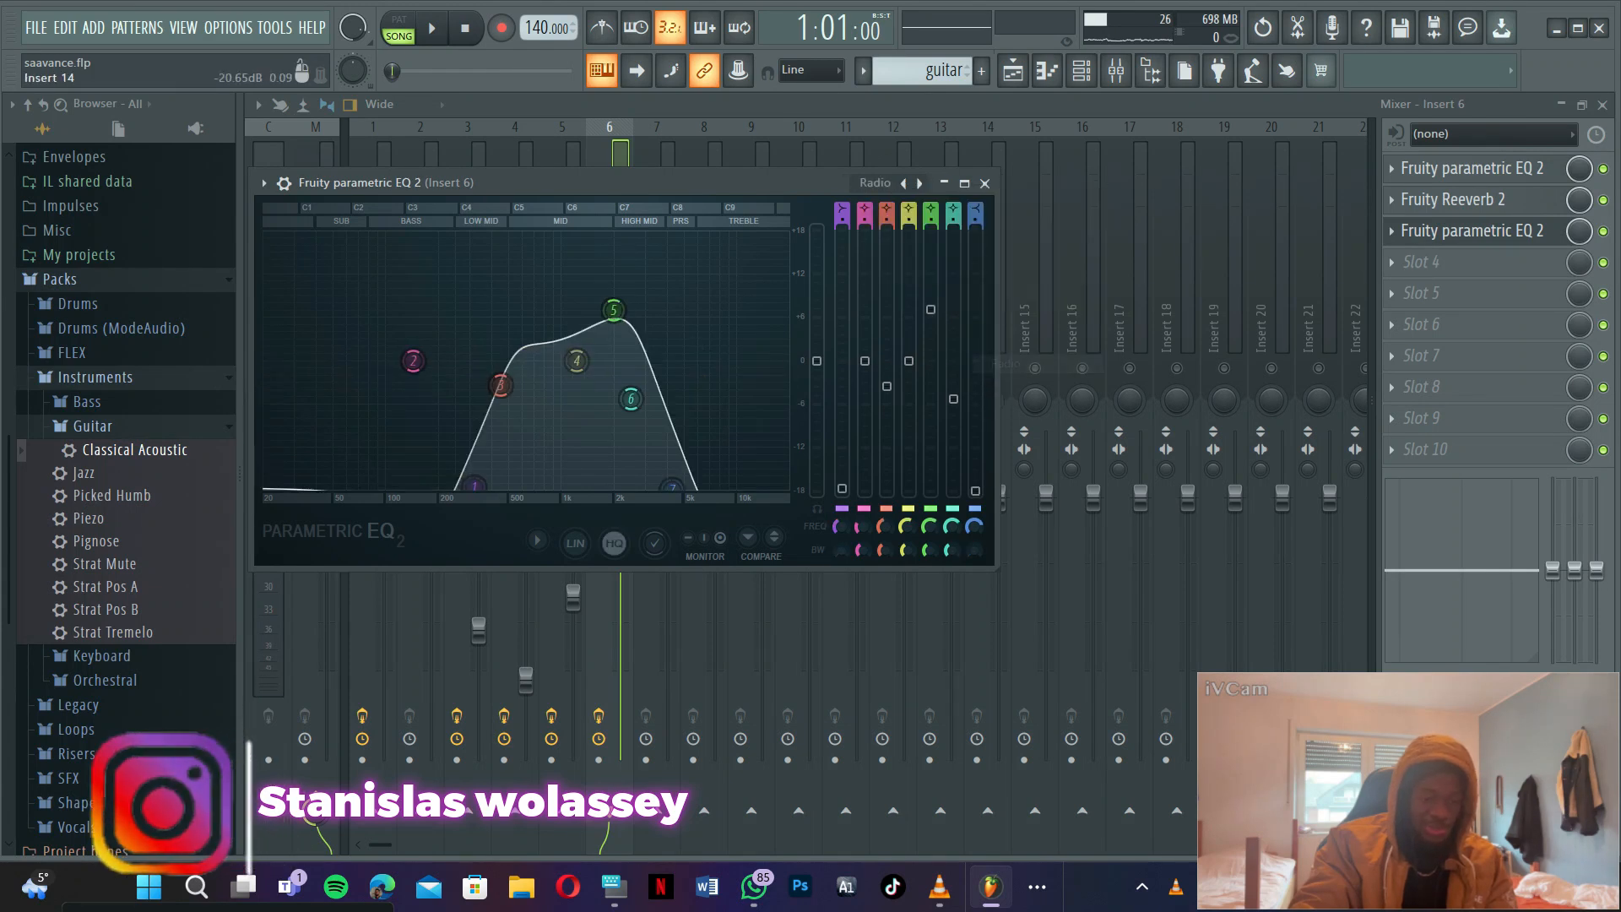
{"action": "left_click", "coordinate": [985, 184]}
{"action": "key", "text": "space"}
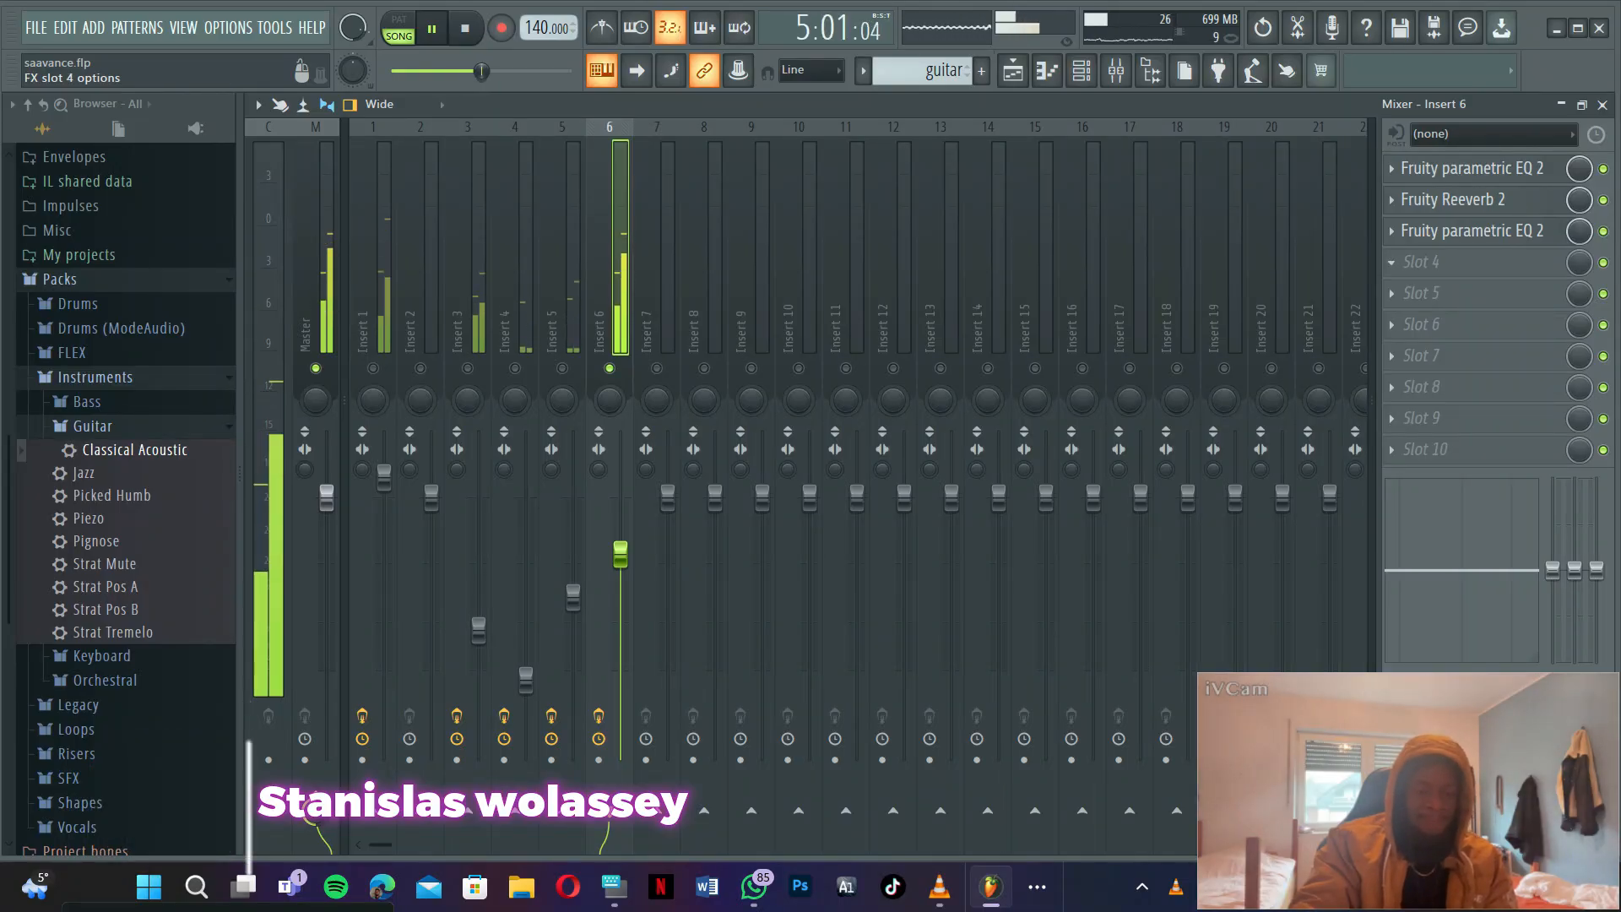
{"action": "key", "text": "space"}
- Add Fruity Love Philter to slot 4 of Insert 6 and start playback to hear it
{"action": "left_click", "coordinate": [1391, 262]}
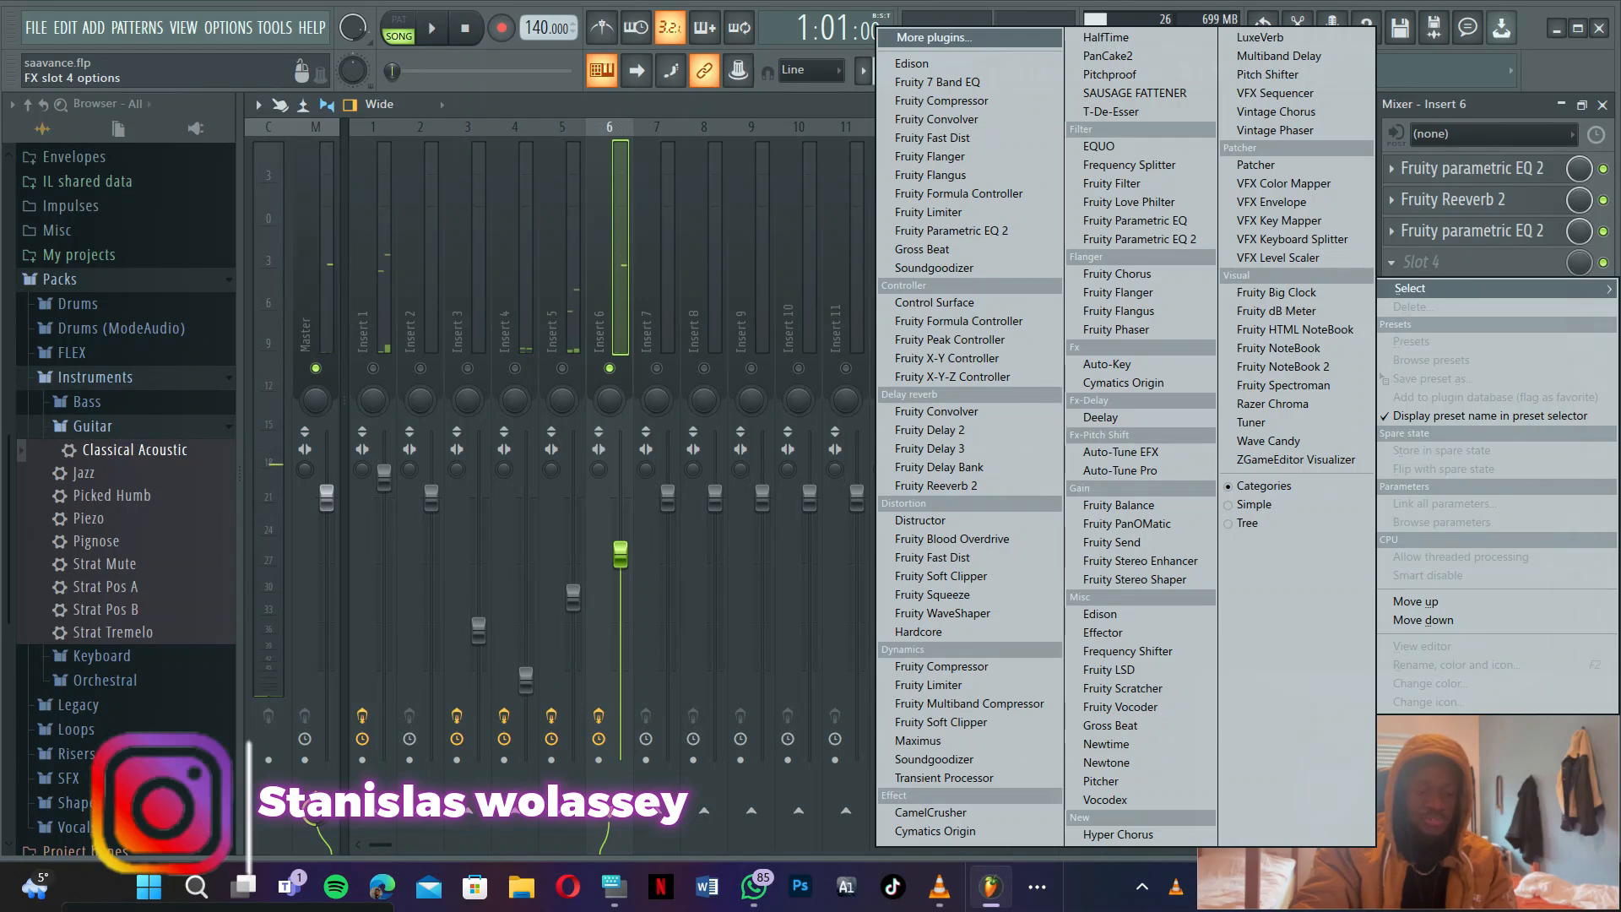
{"action": "left_click", "coordinate": [1129, 202]}
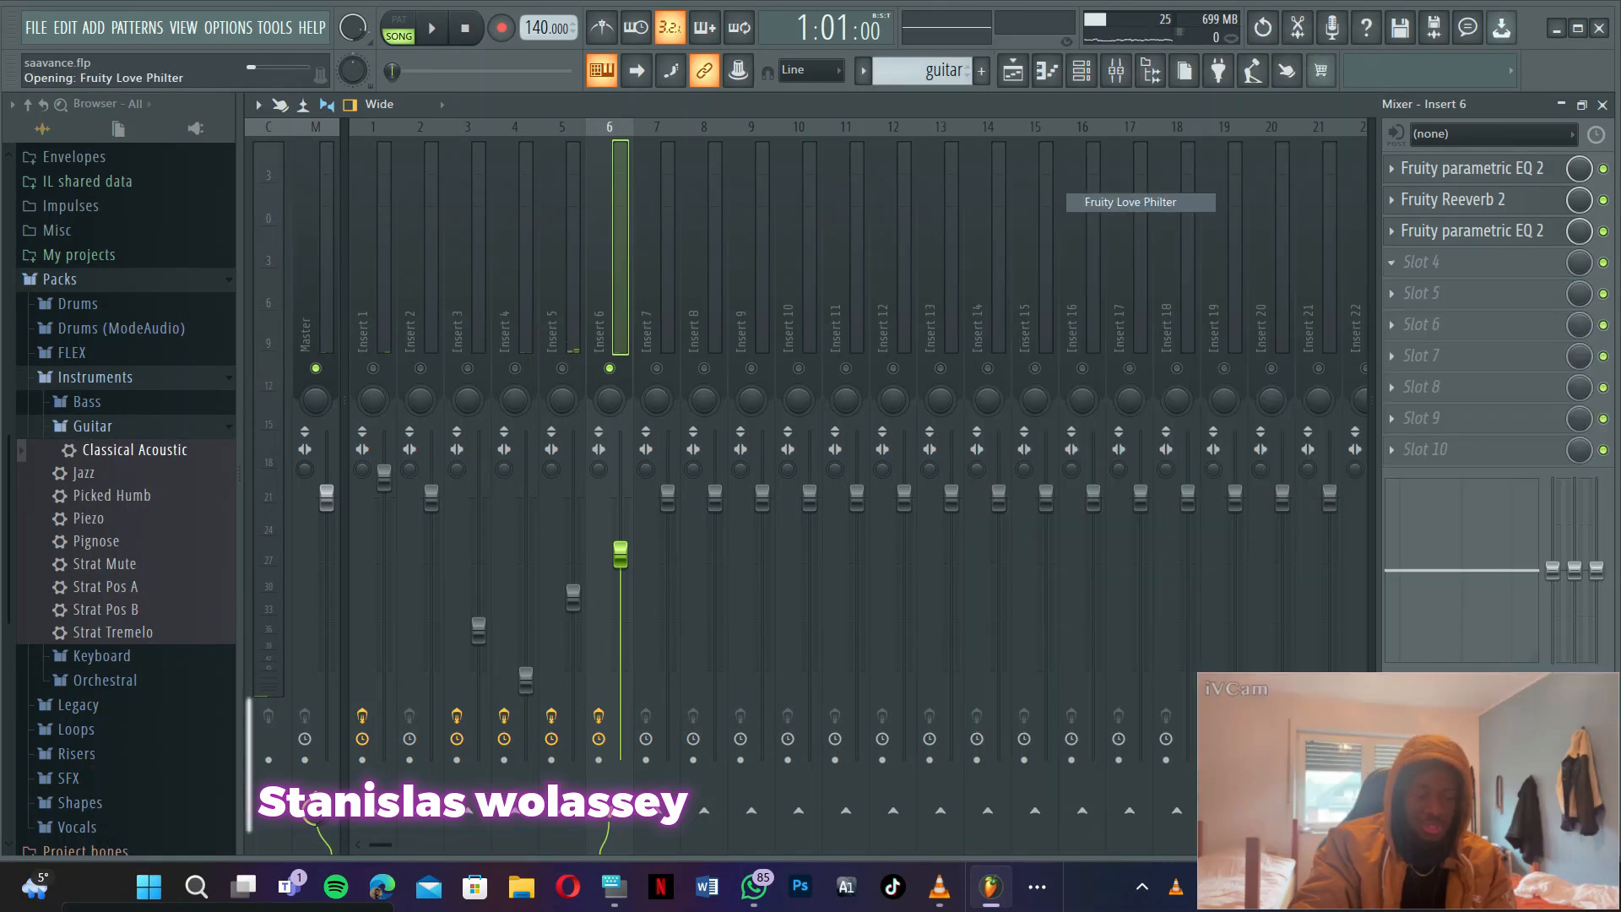
{"action": "key", "text": "space"}
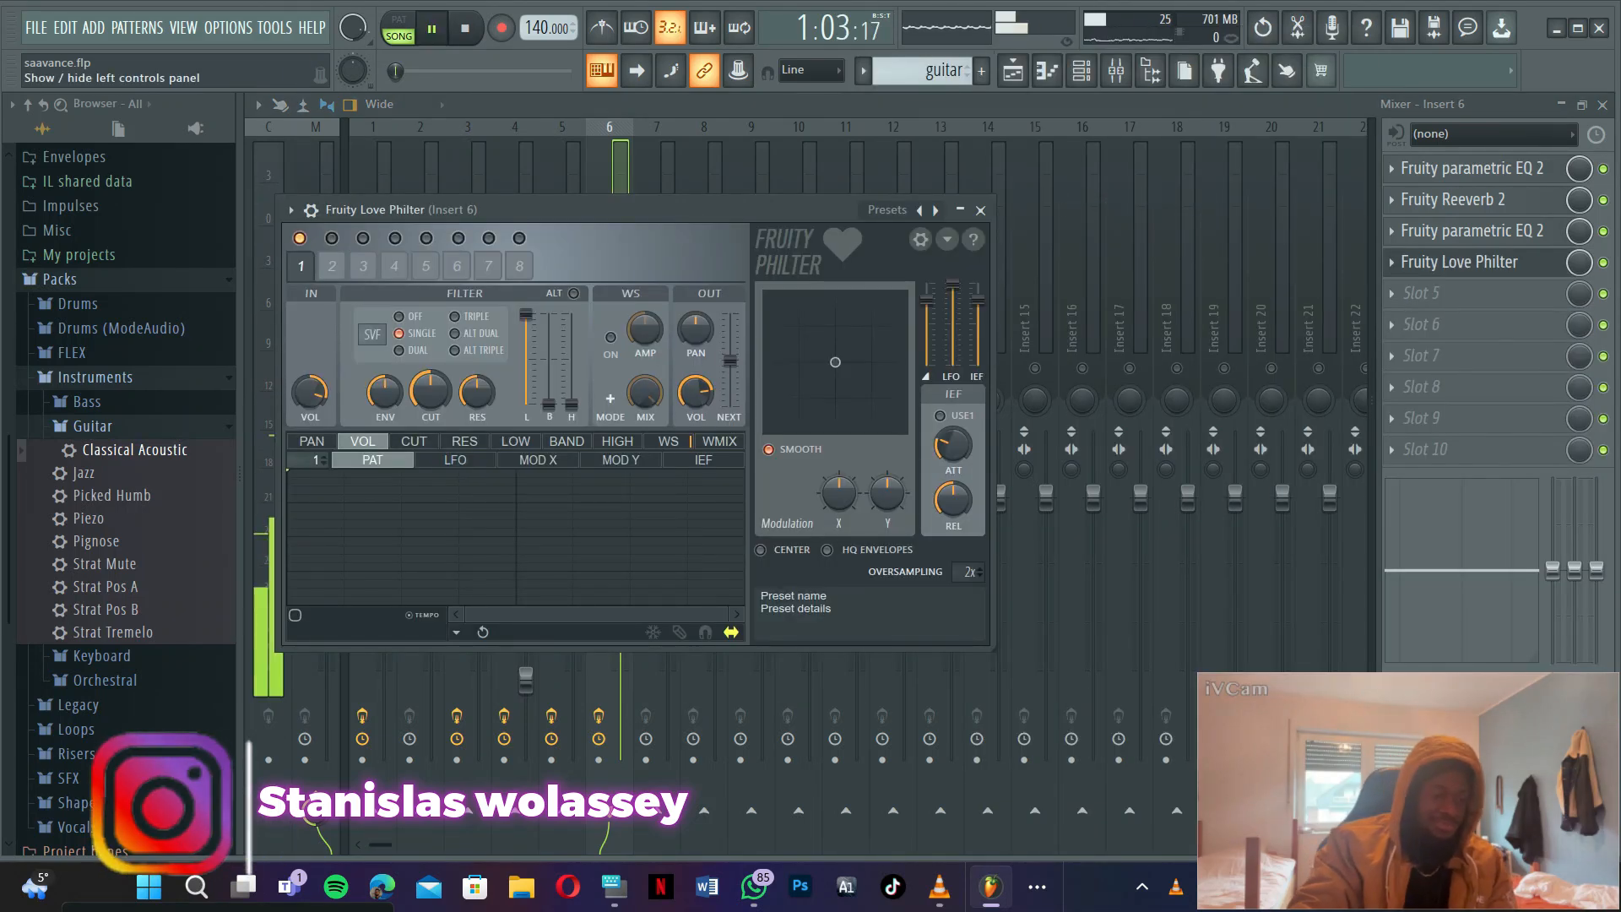
- Close Fruity Love Philter and slightly lower the Insert 6 fader
{"action": "left_click", "coordinate": [980, 210]}
{"action": "left_click_drag", "start_coordinate": [621, 554], "coordinate": [621, 578]}
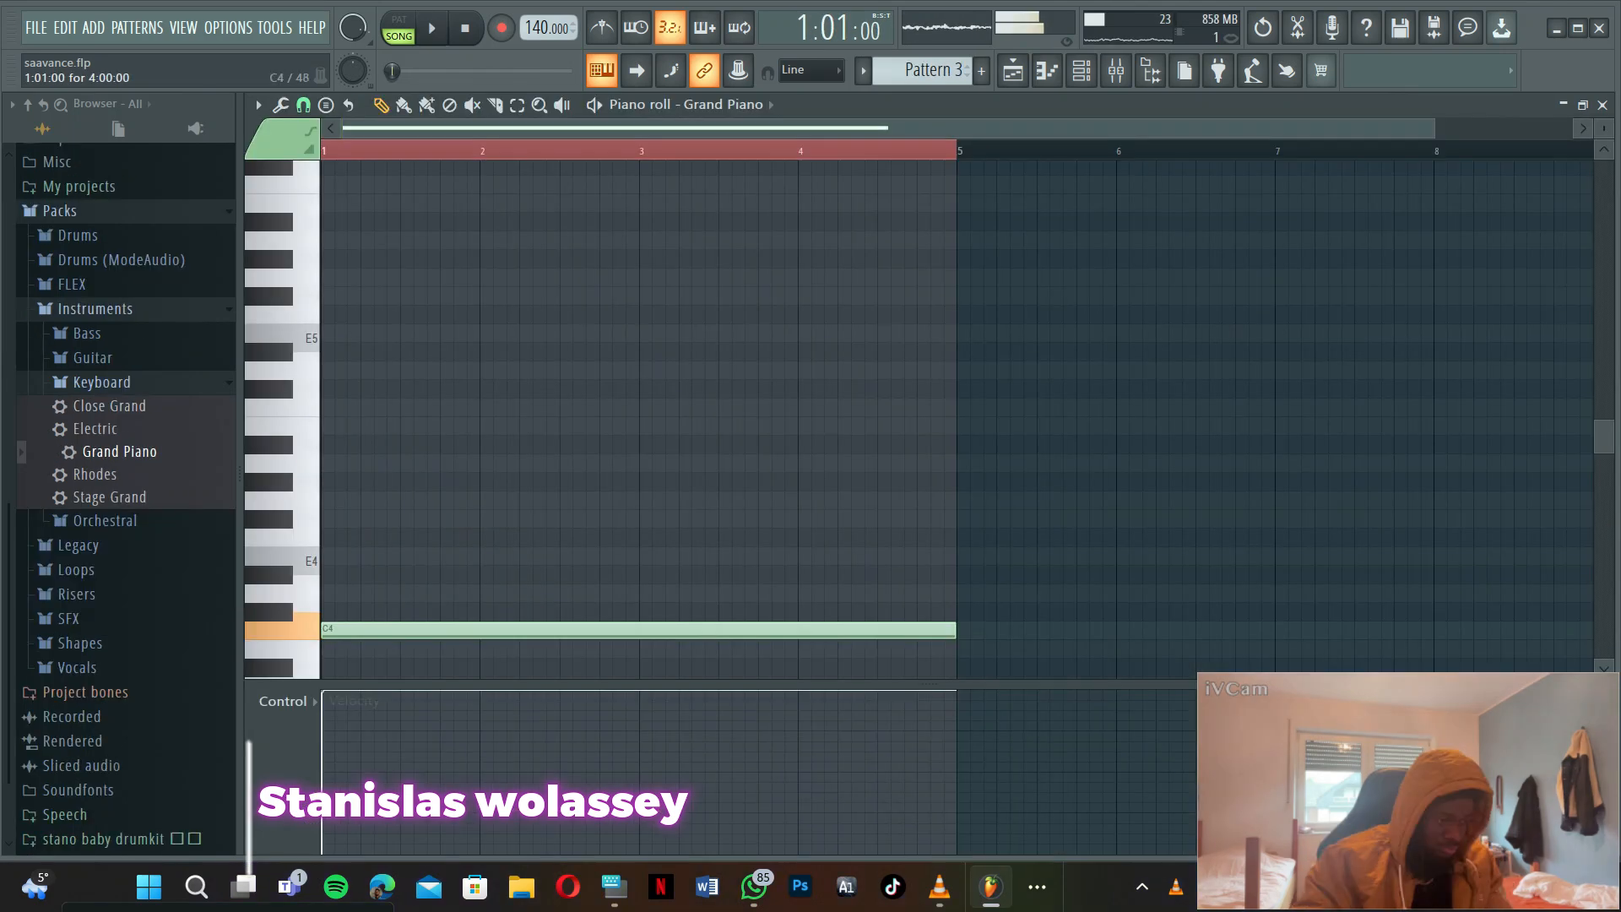
- Move the four-bar Grand Piano note in Pattern 3 to E3 and play back the song
{"action": "left_click_drag", "start_coordinate": [338, 408], "coordinate": [338, 501]}
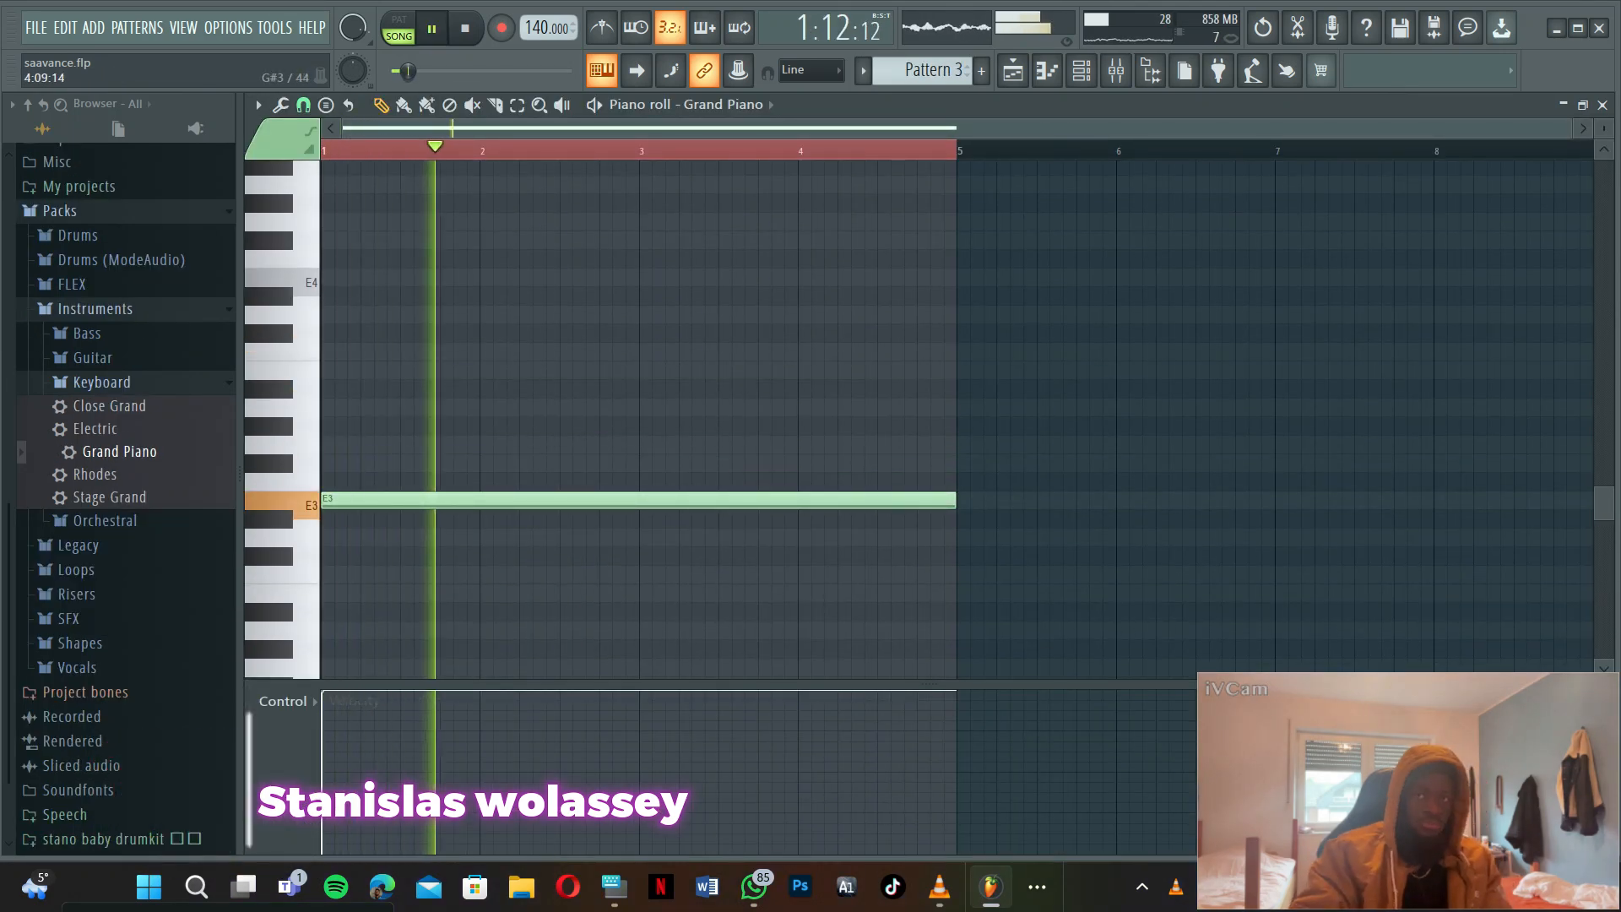
{"action": "key", "text": "space"}
{"action": "key", "text": "space"}
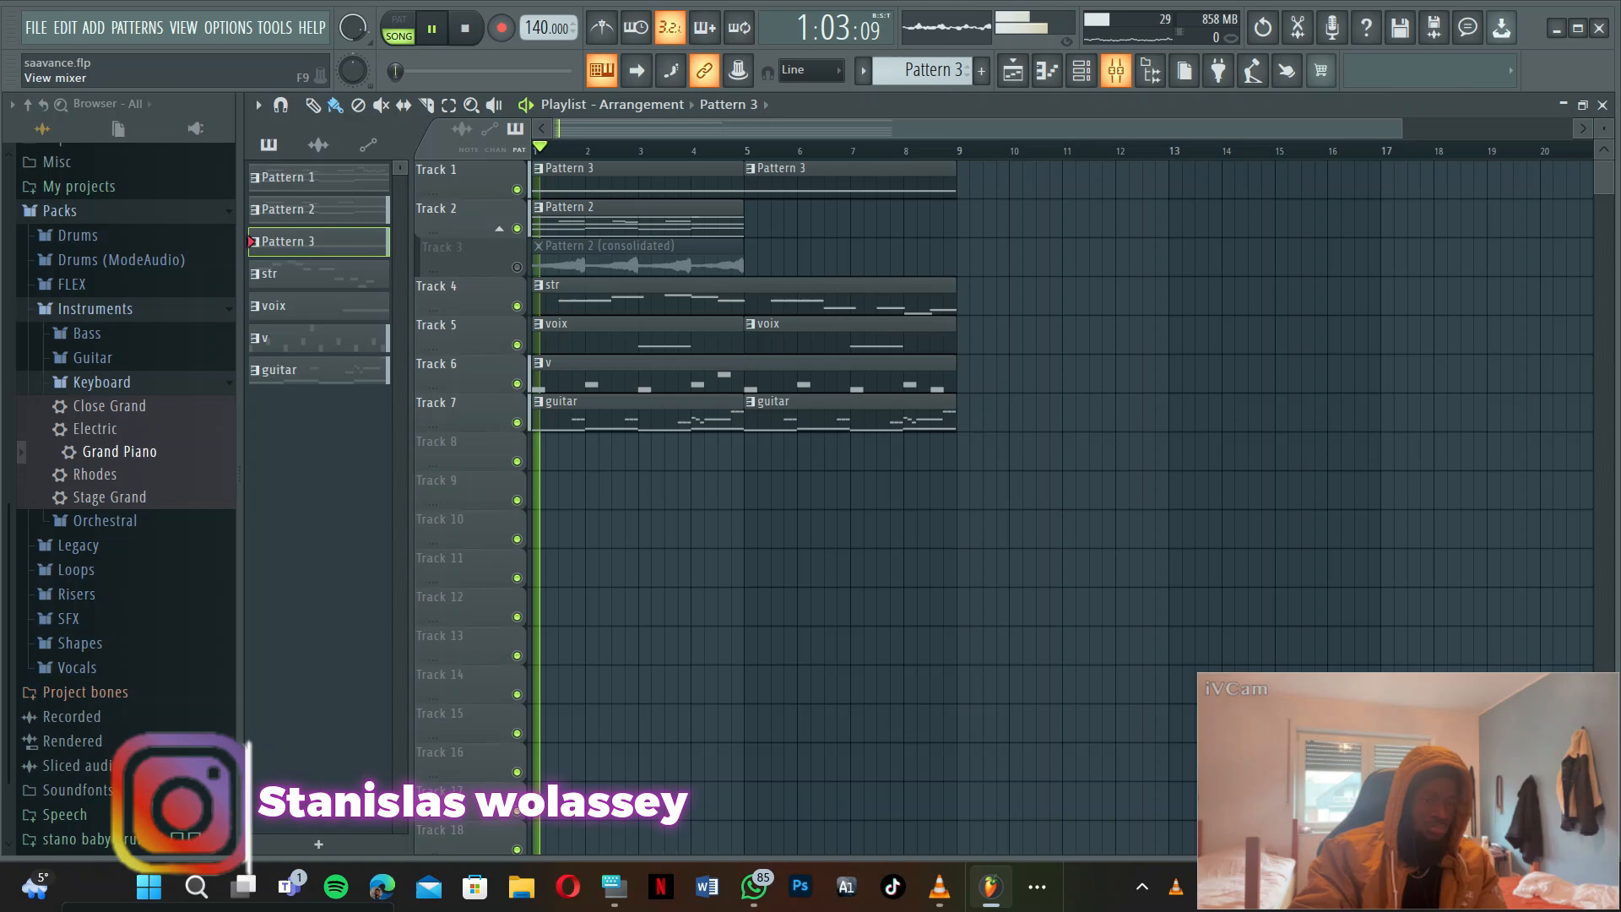
{"action": "left_click", "coordinate": [1115, 70]}
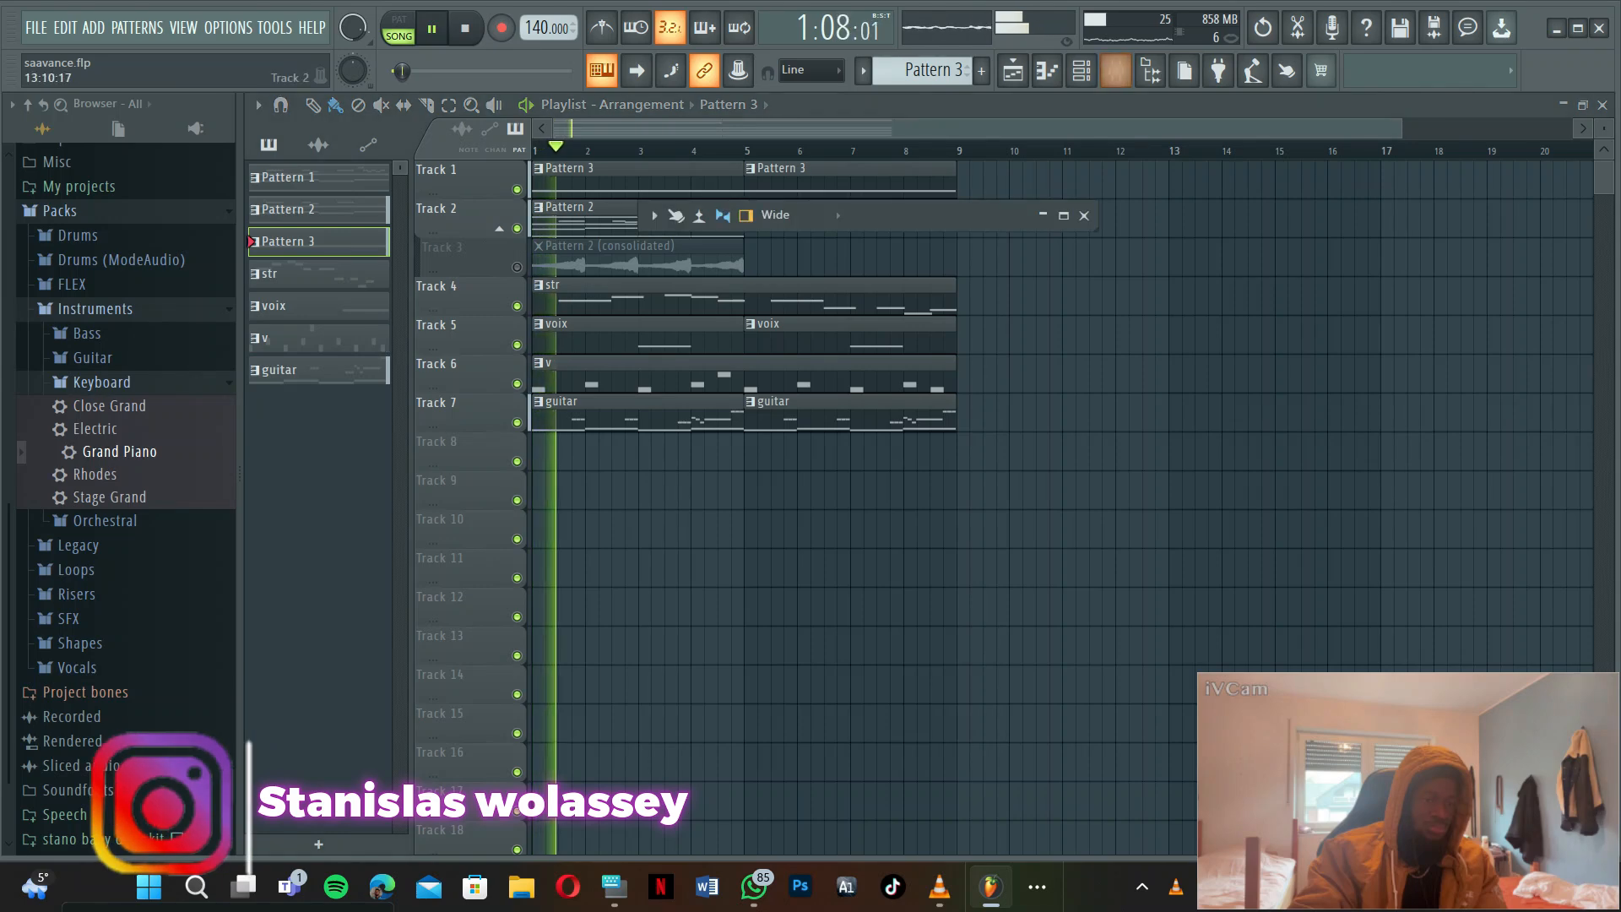
{"action": "left_click", "coordinate": [1043, 214]}
{"action": "left_click", "coordinate": [1085, 215]}
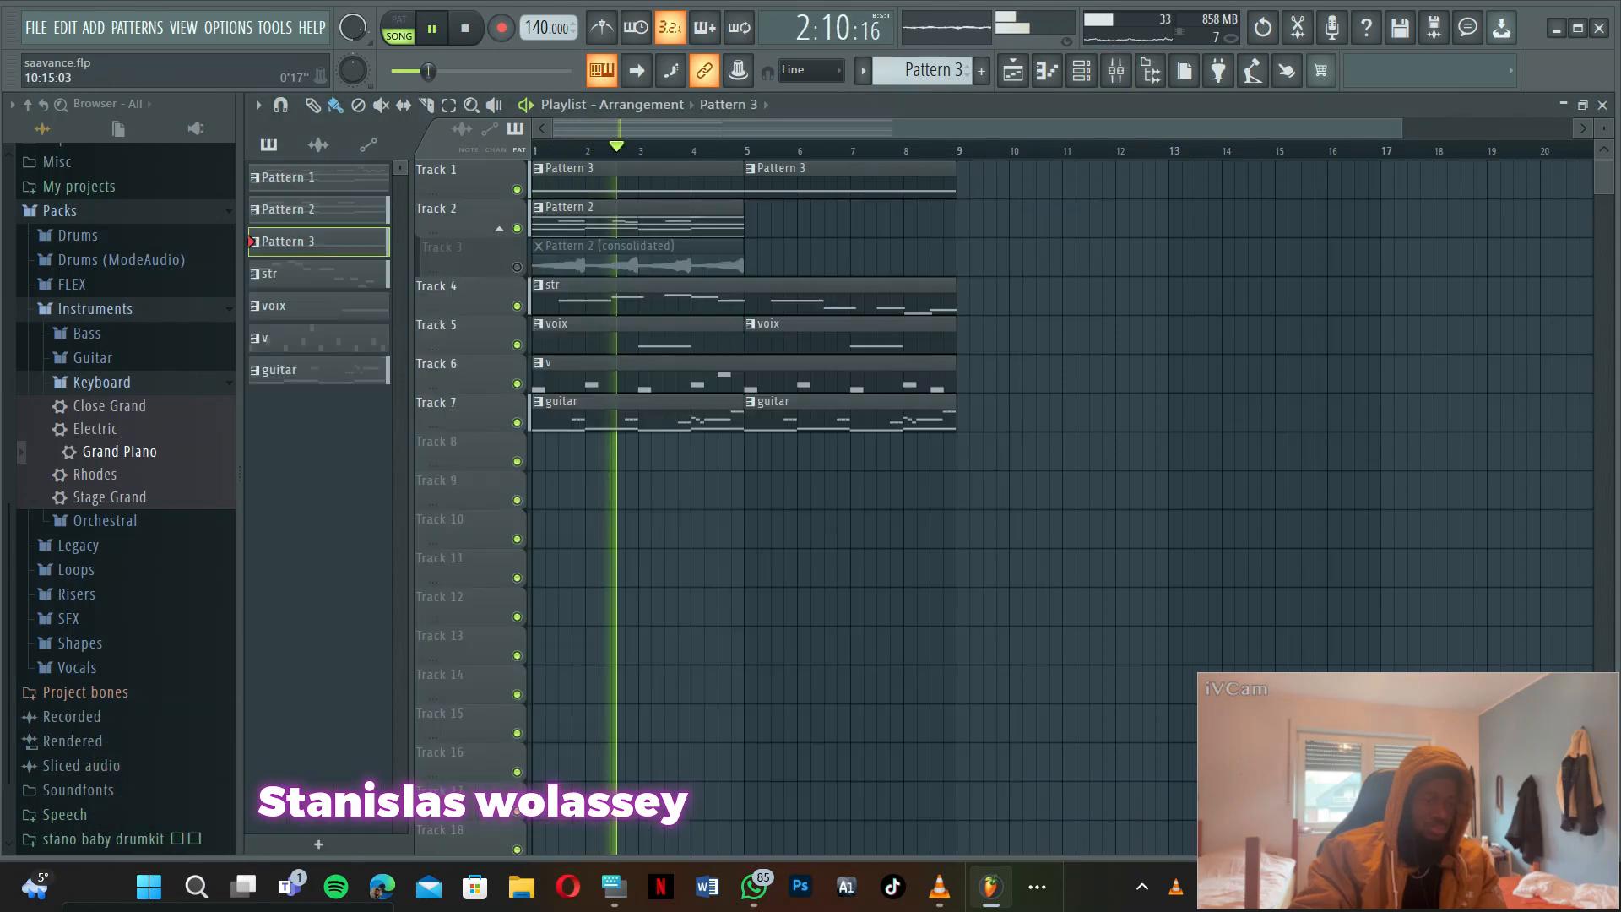
- Slightly lower the velocity of Pattern 3's E3 note in a maximized piano roll, play the song, and close the piano roll
{"action": "key", "text": "F7"}
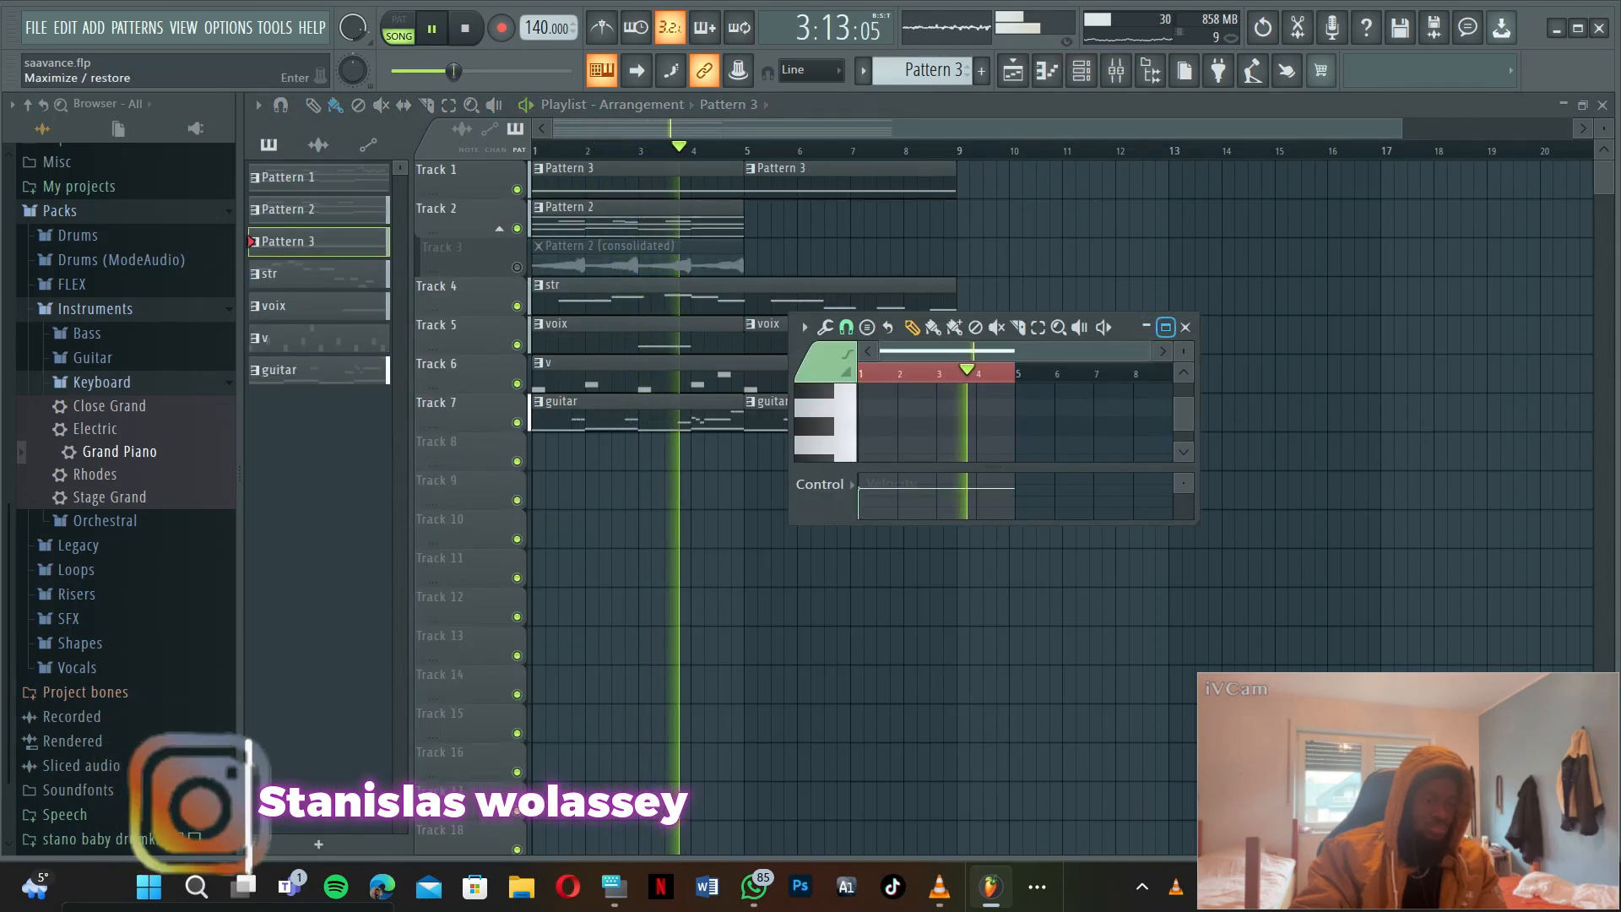
{"action": "left_click", "coordinate": [1166, 327]}
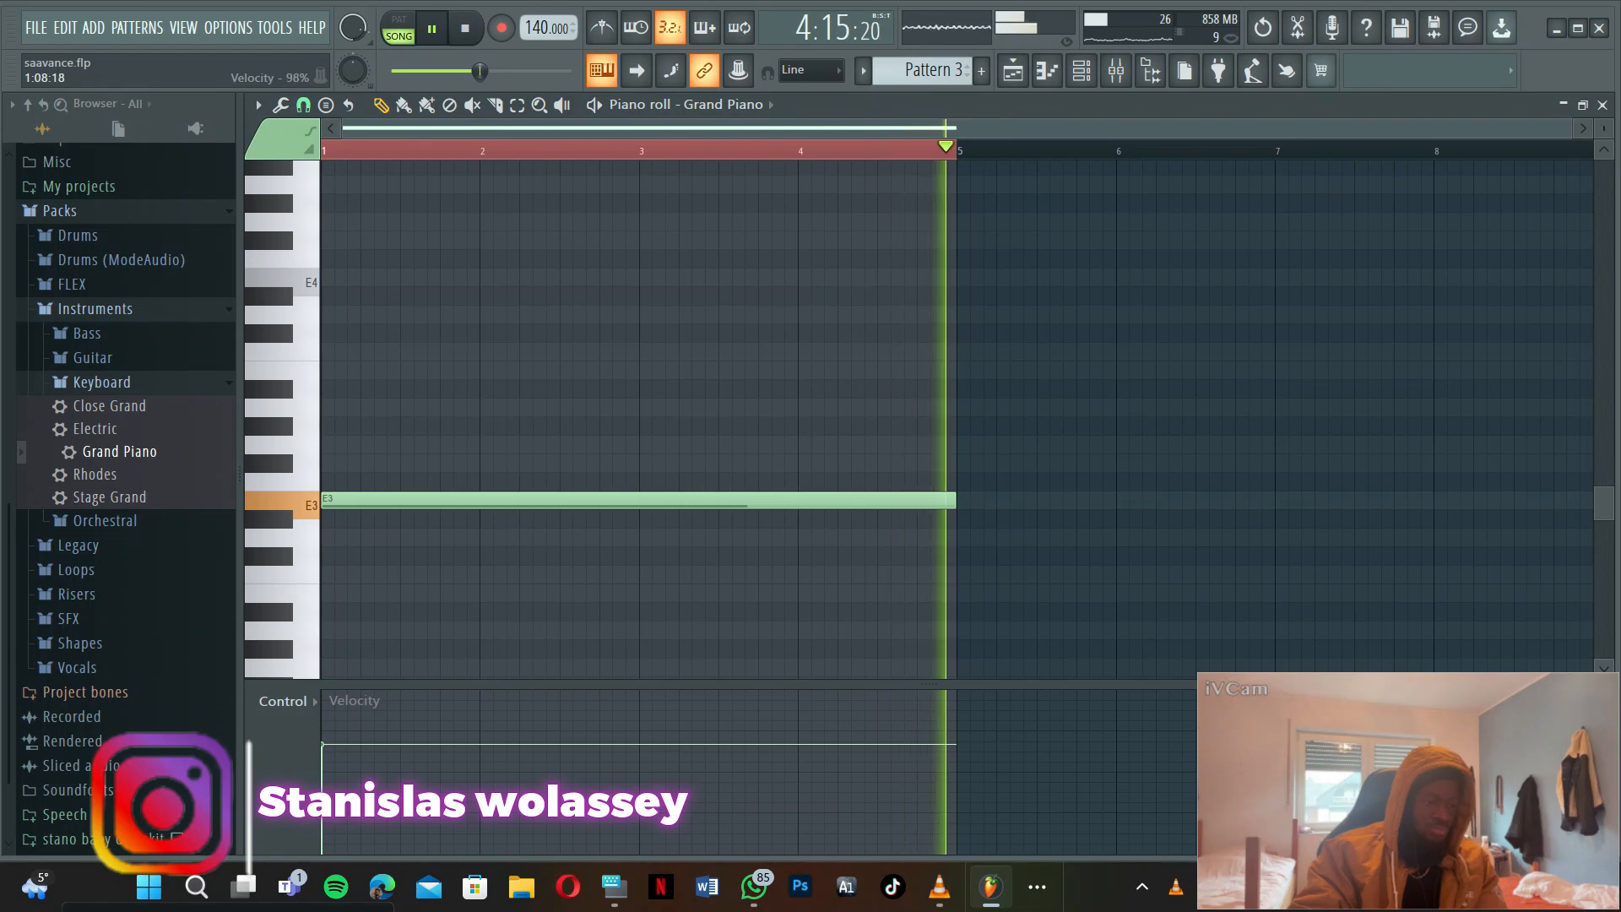
{"action": "key", "text": "space"}
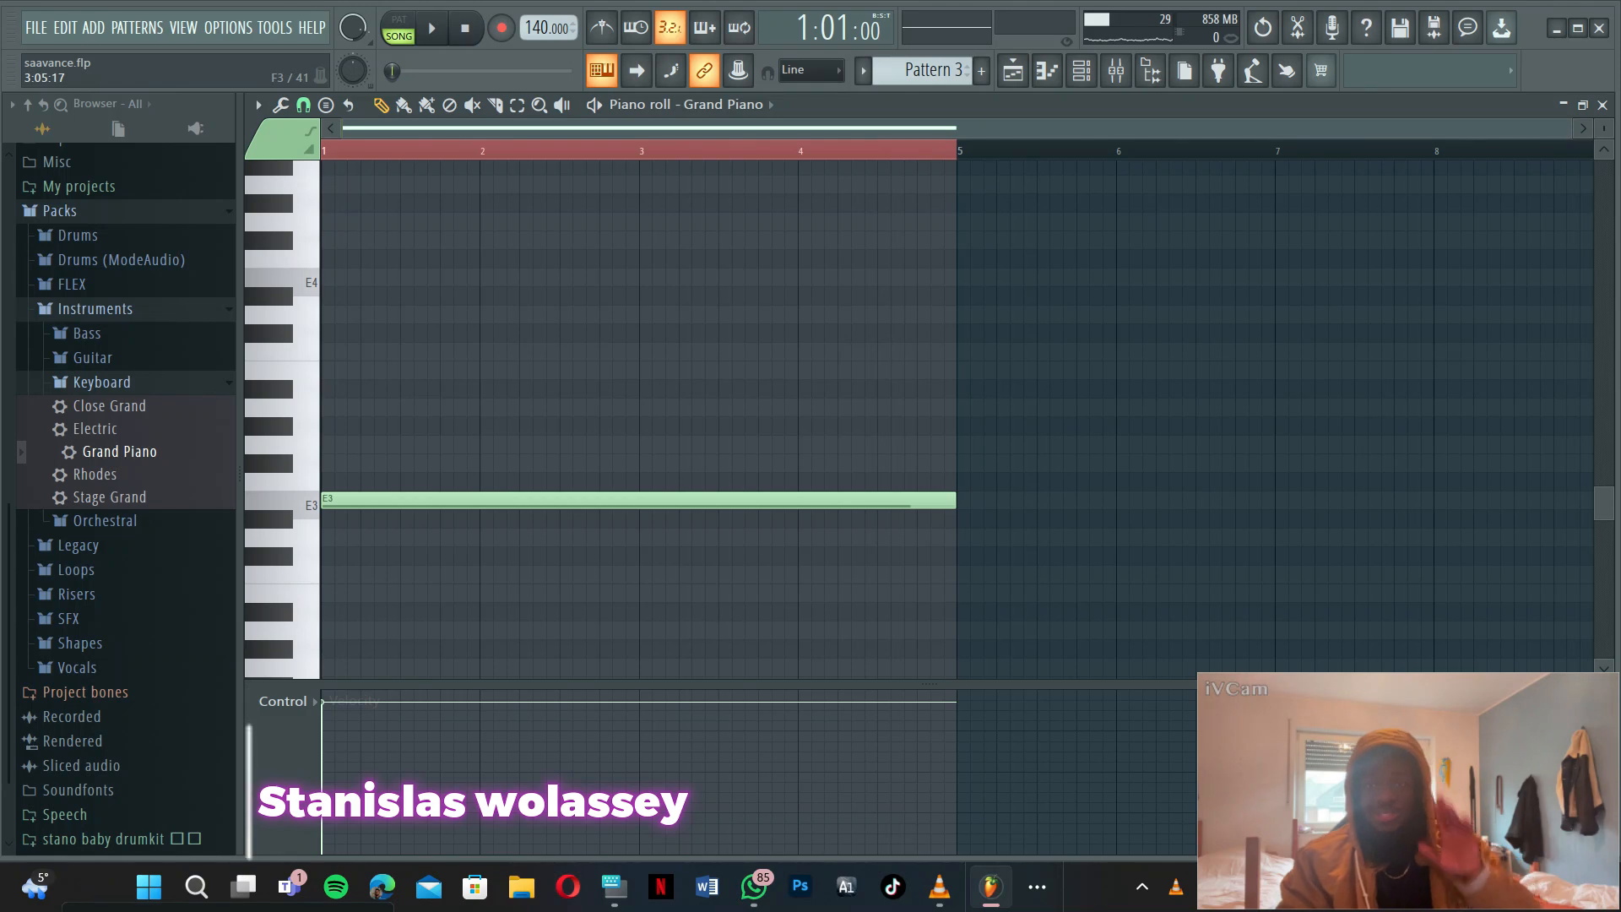
{"action": "key", "text": "space"}
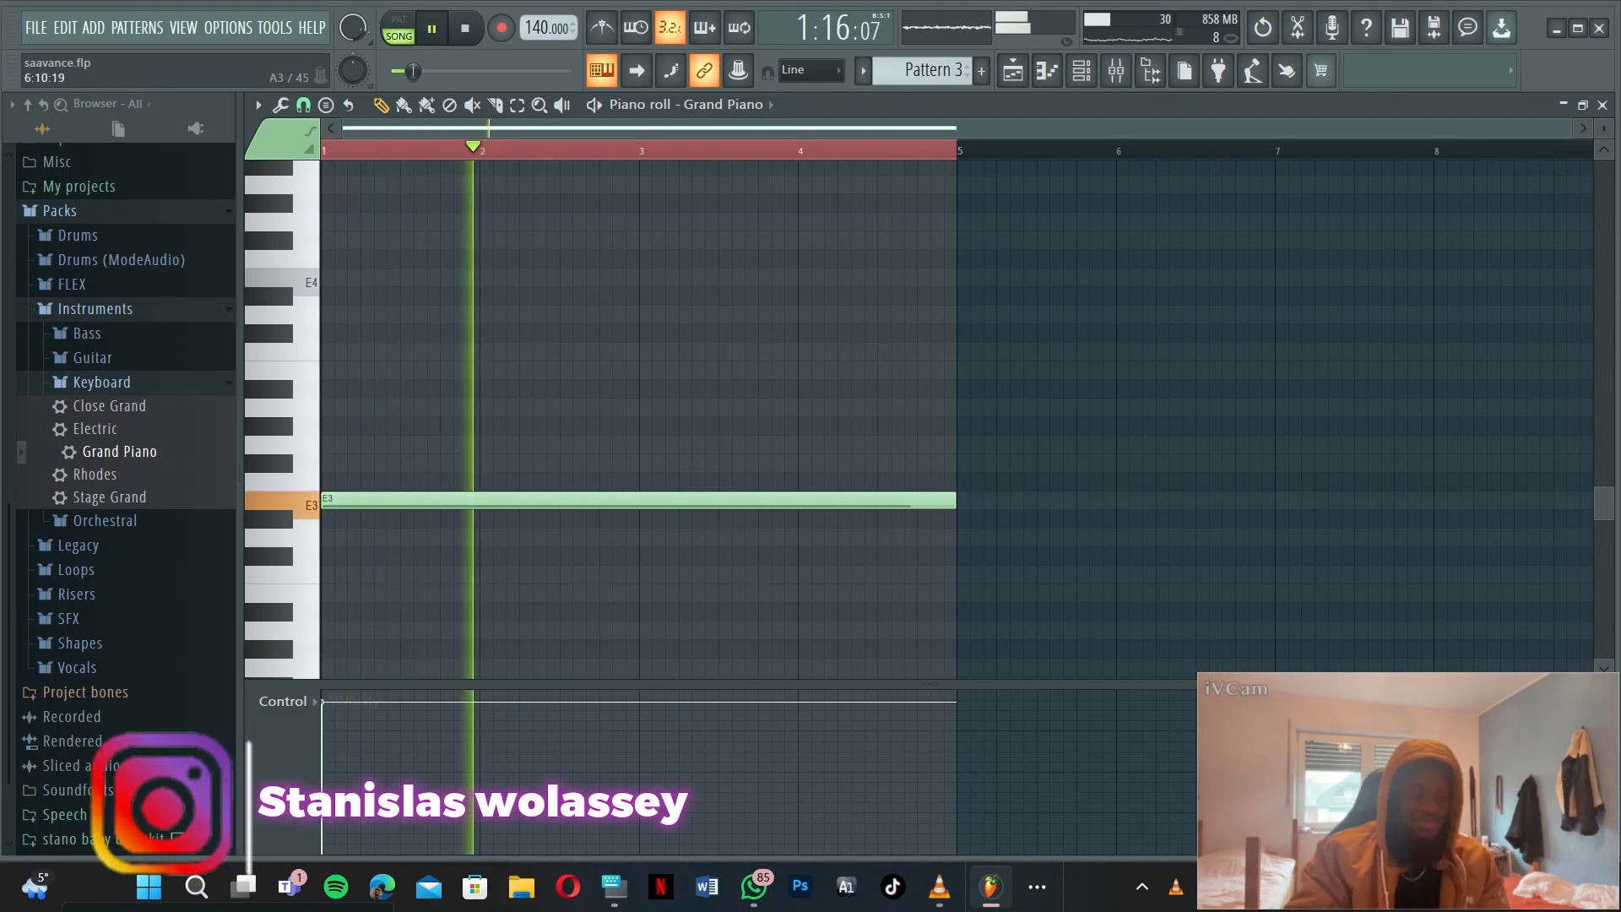
{"action": "left_click", "coordinate": [1602, 105]}
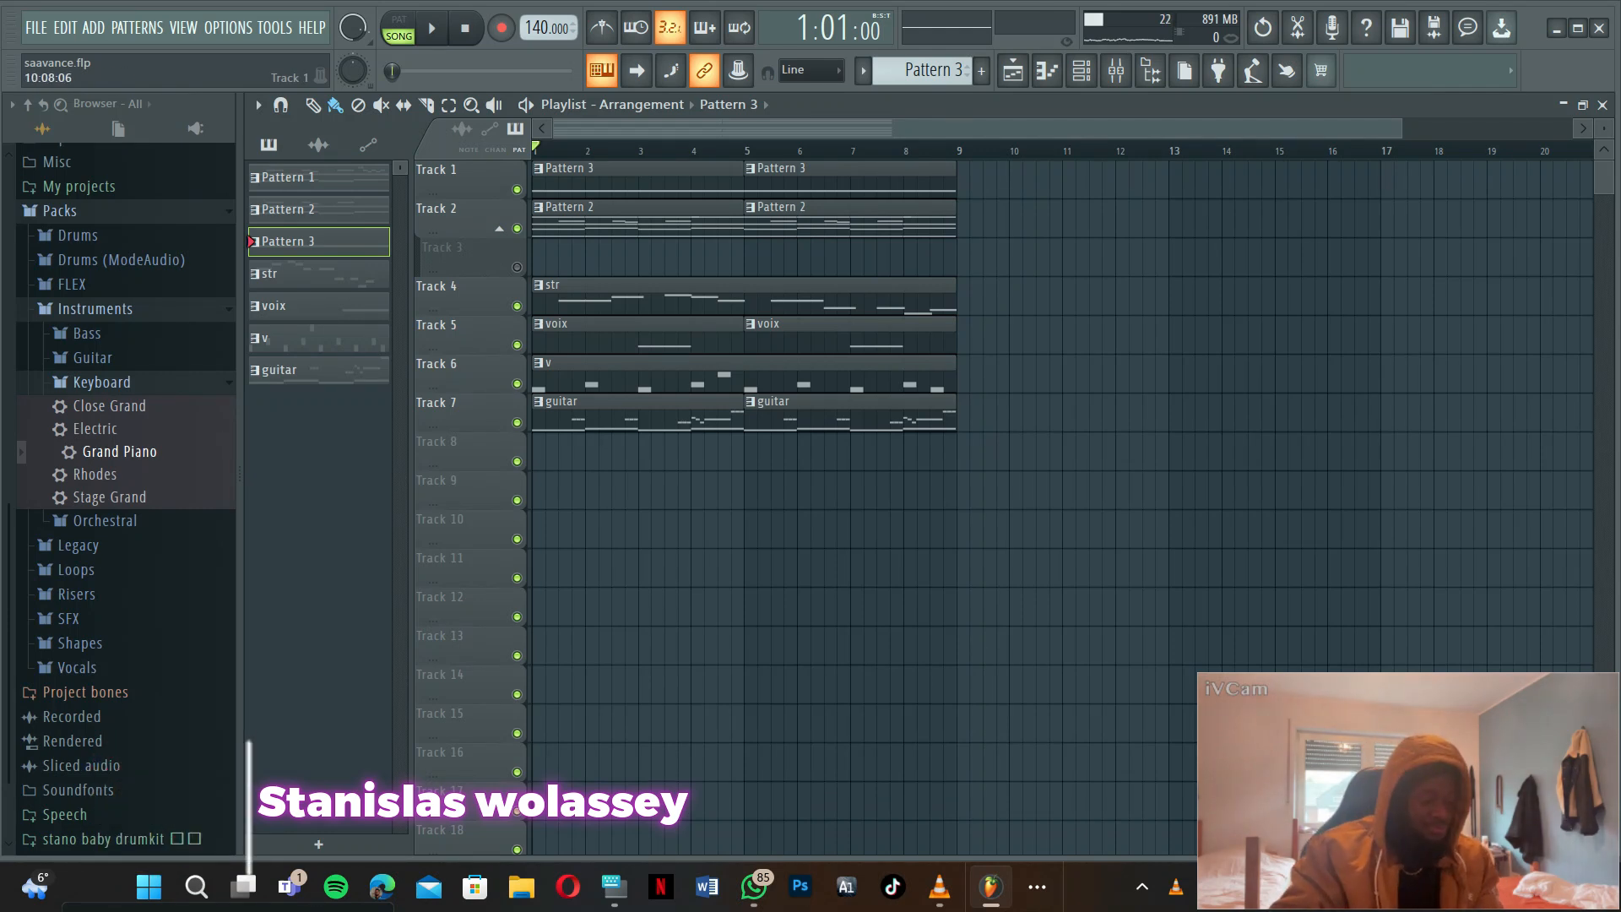
- Consolidate all the pattern clips in the playlist into one audio clip and close the leftover Classical Acoustic window
{"action": "left_click_drag", "start_coordinate": [1032, 276], "coordinate": [567, 509]}
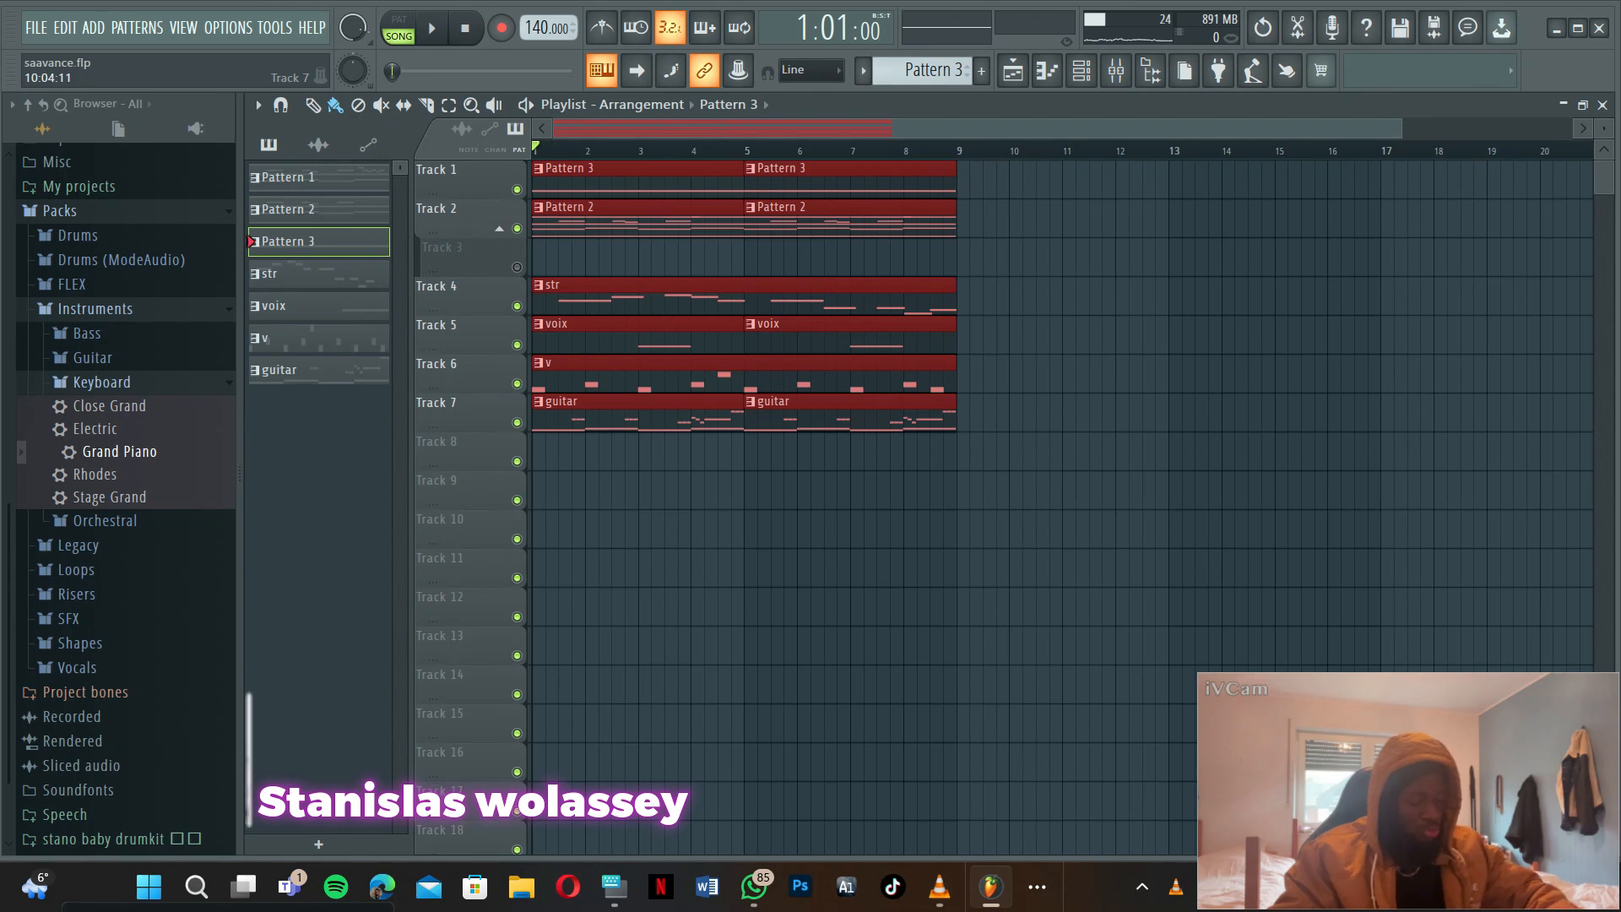
{"action": "key", "text": "ctrl+alt+c"}
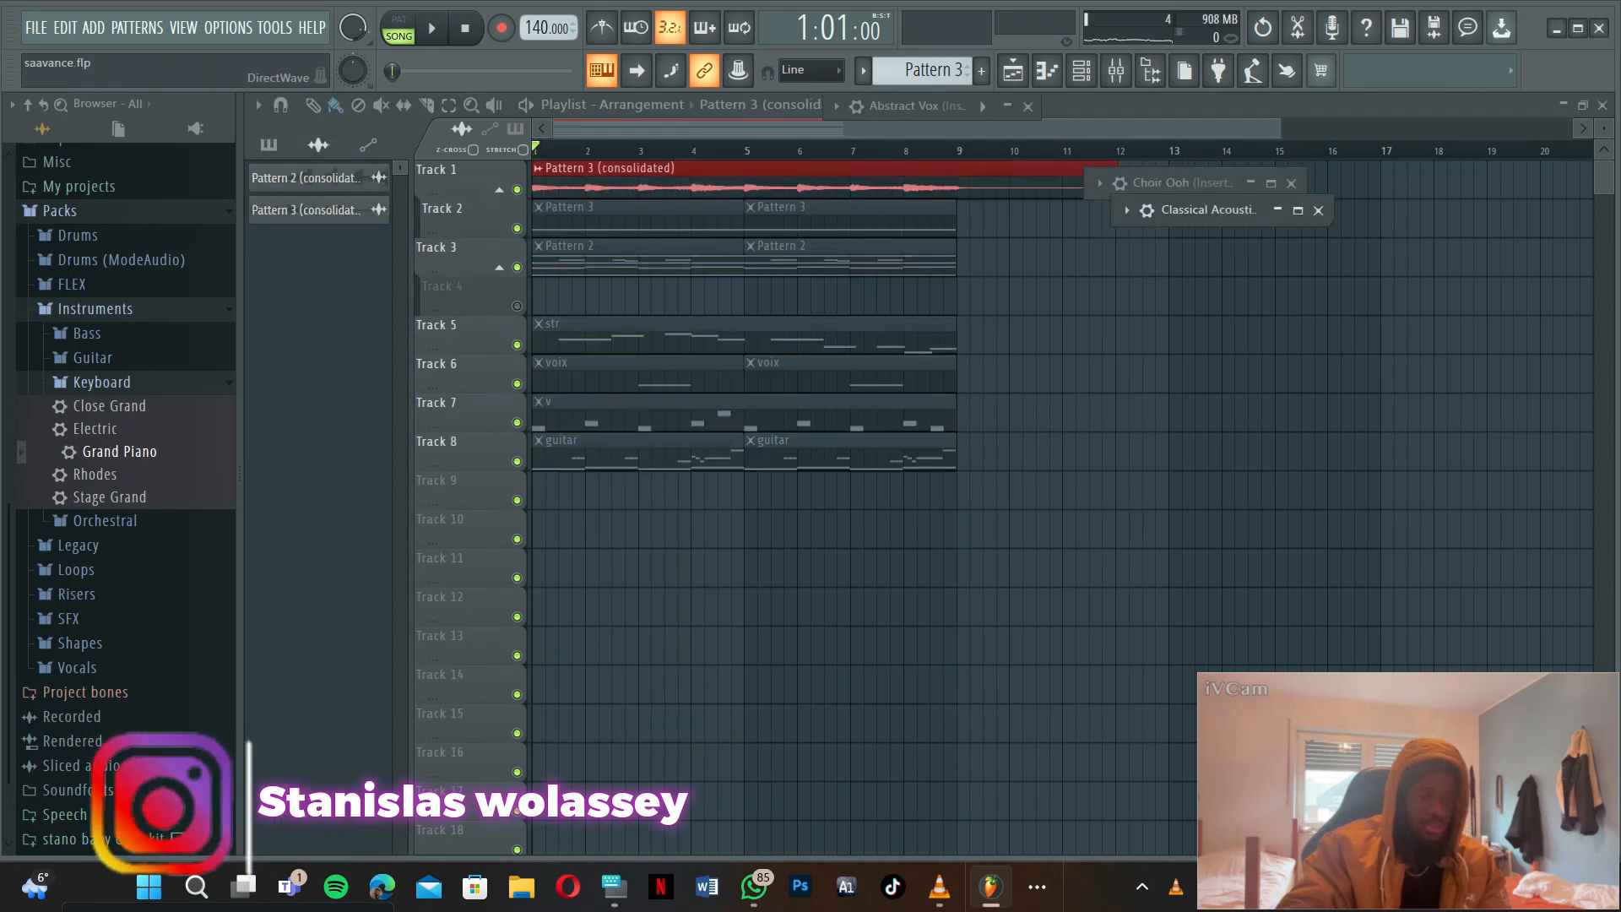
{"action": "left_click", "coordinate": [1318, 210]}
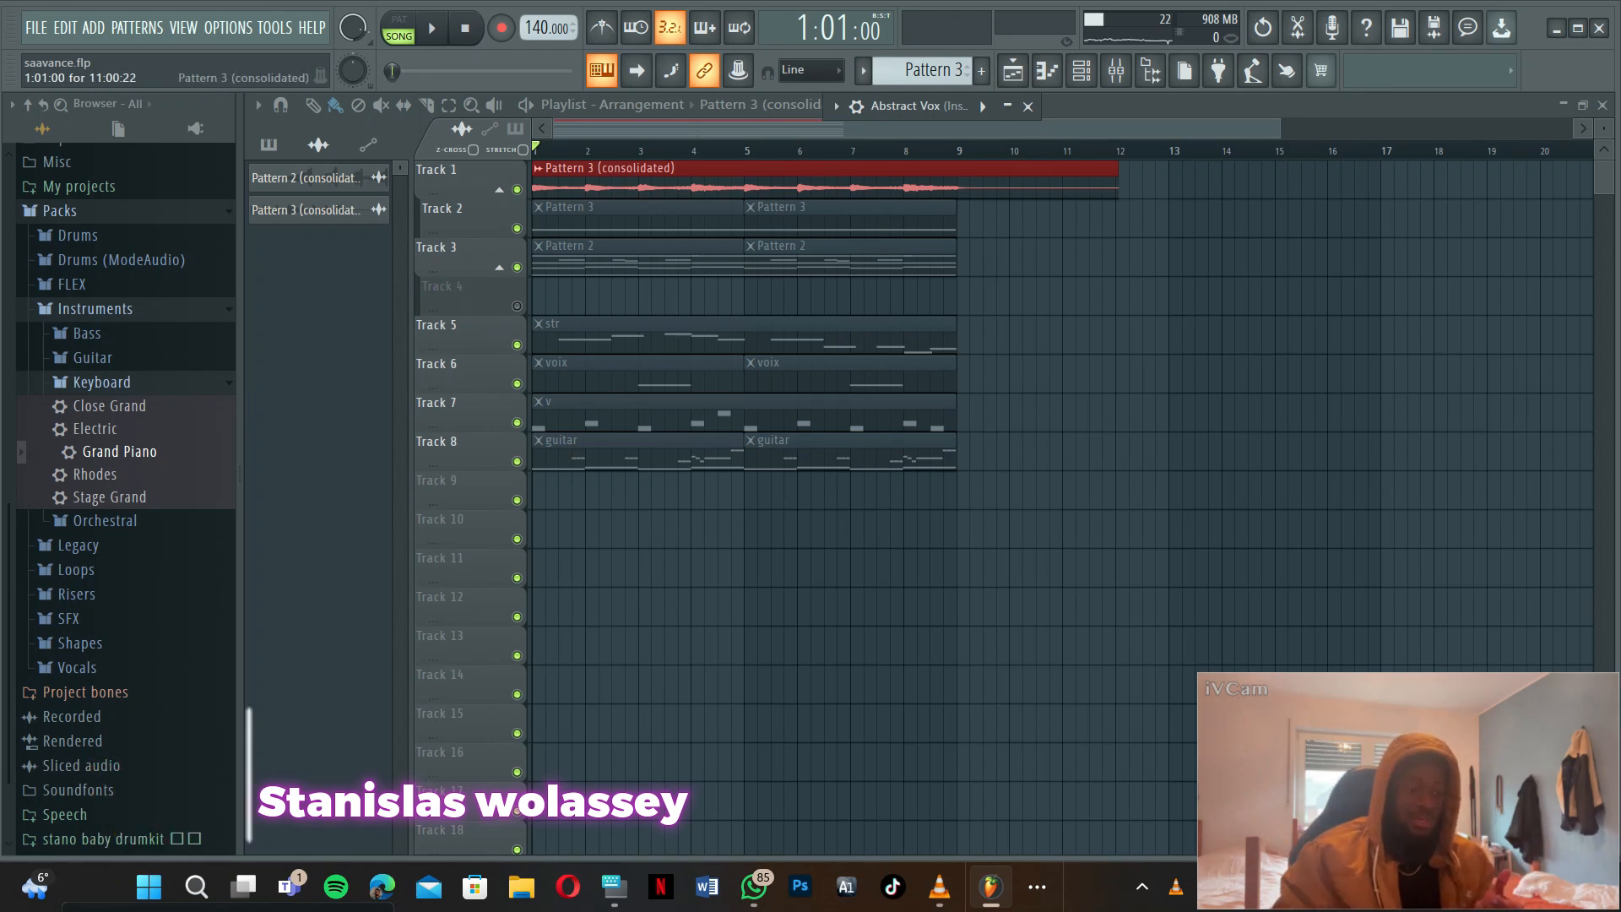
- Trim the end of the Pattern 3 (consolidated) audio clip to bar 9 and play it back
{"action": "left_click_drag", "start_coordinate": [1117, 186], "coordinate": [1012, 187]}
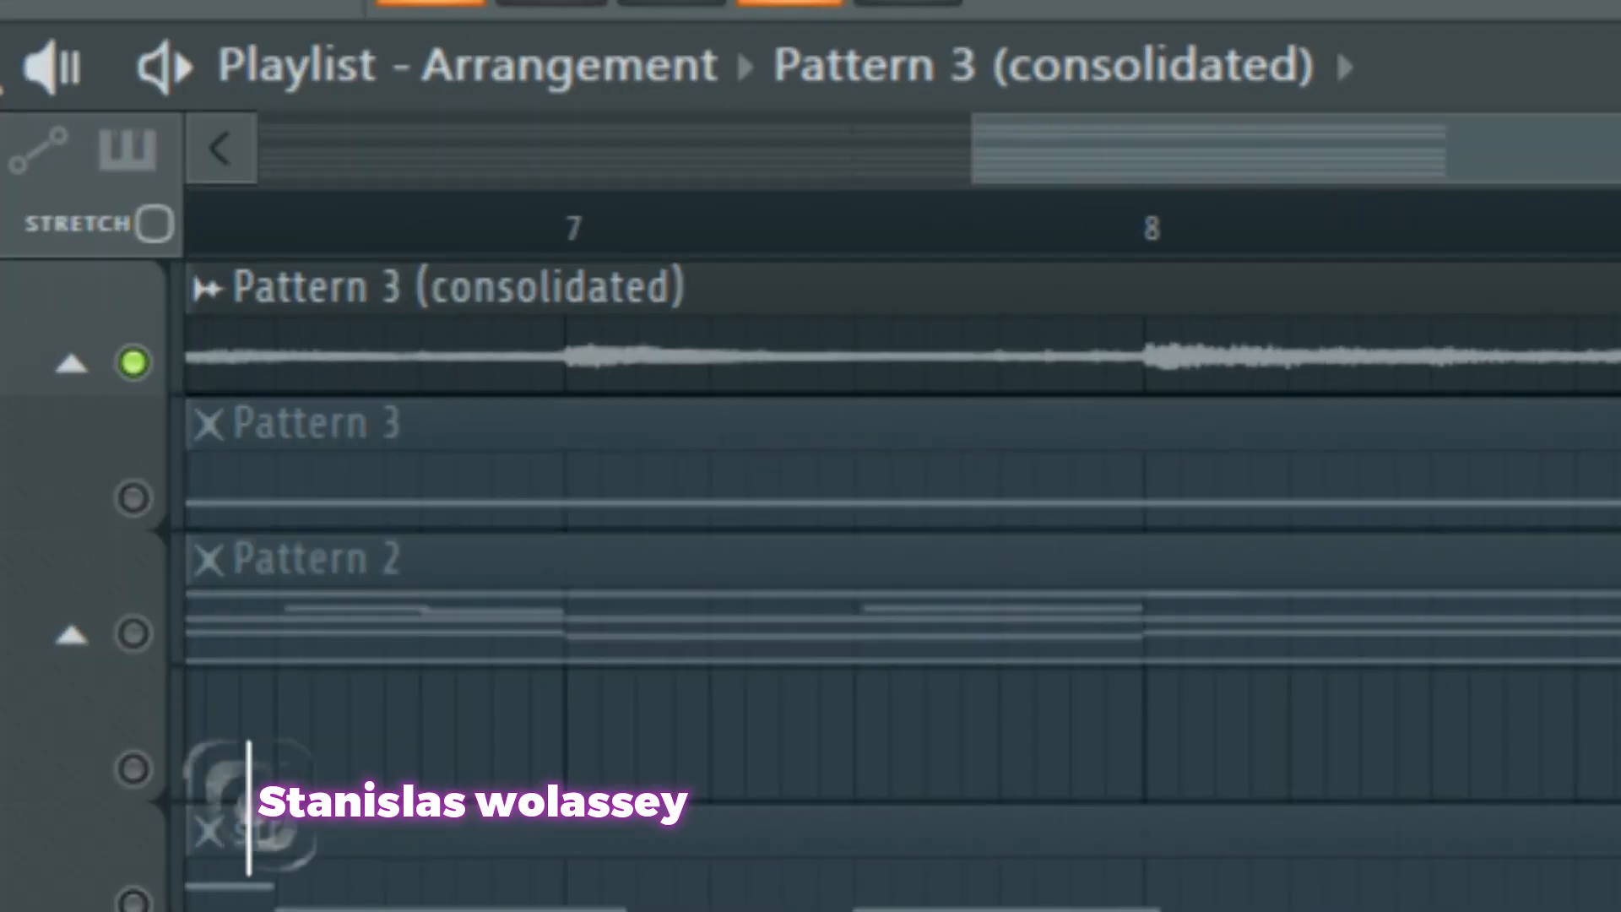
{"action": "scroll", "coordinate": [901, 187], "scroll_direction": "down", "scroll_amount": 5}
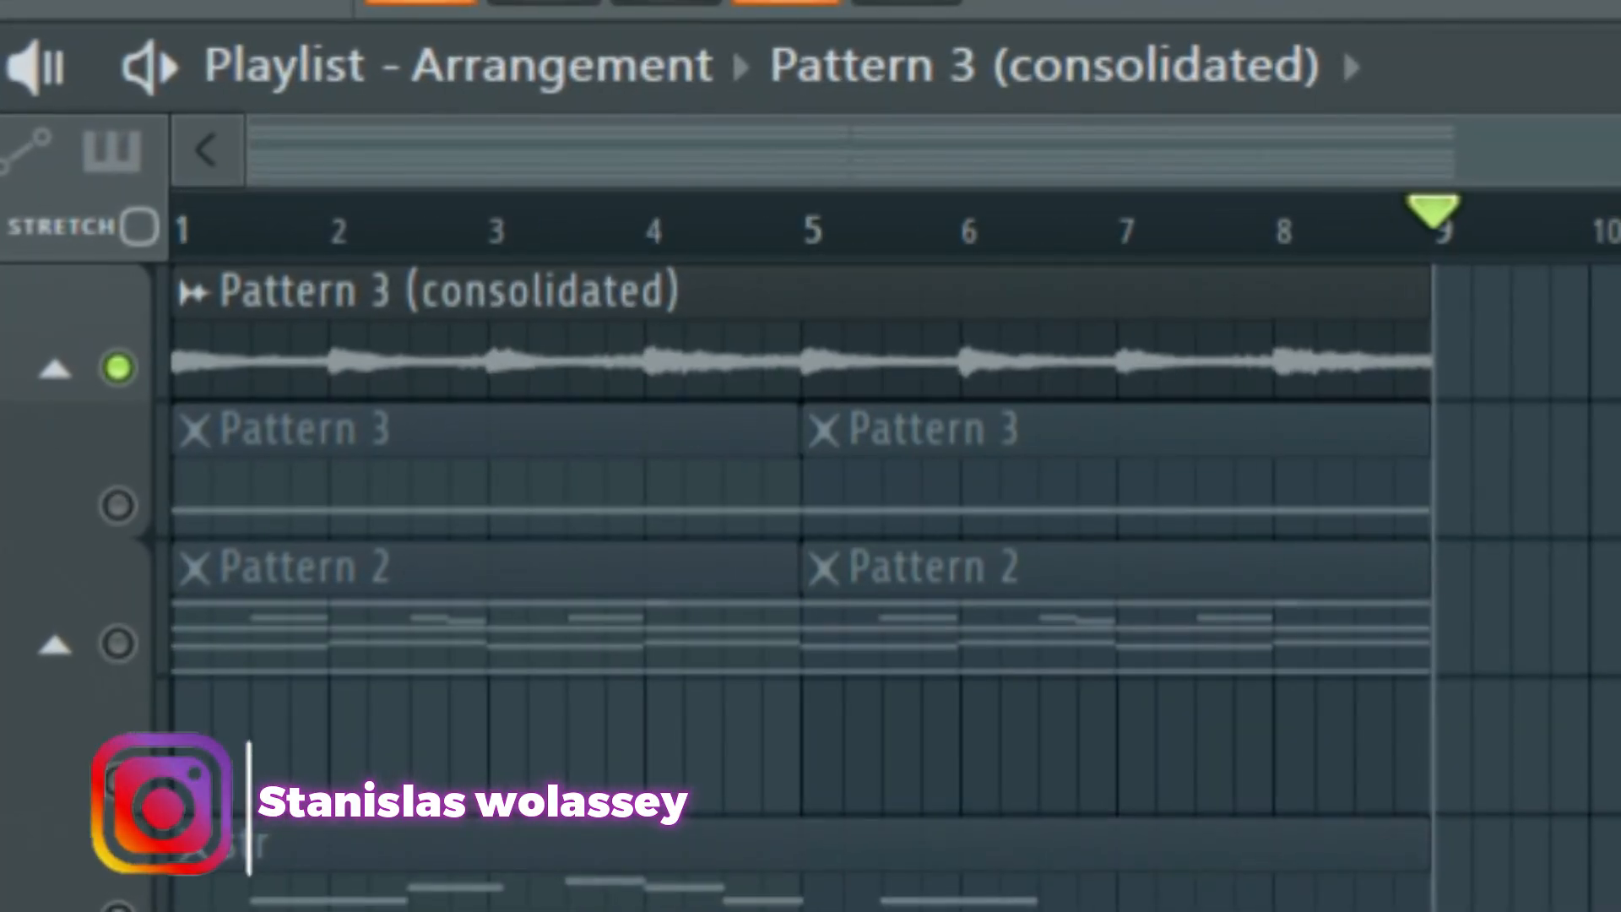
{"action": "left_click_drag", "start_coordinate": [889, 151], "coordinate": [777, 151]}
{"action": "key", "text": "space"}
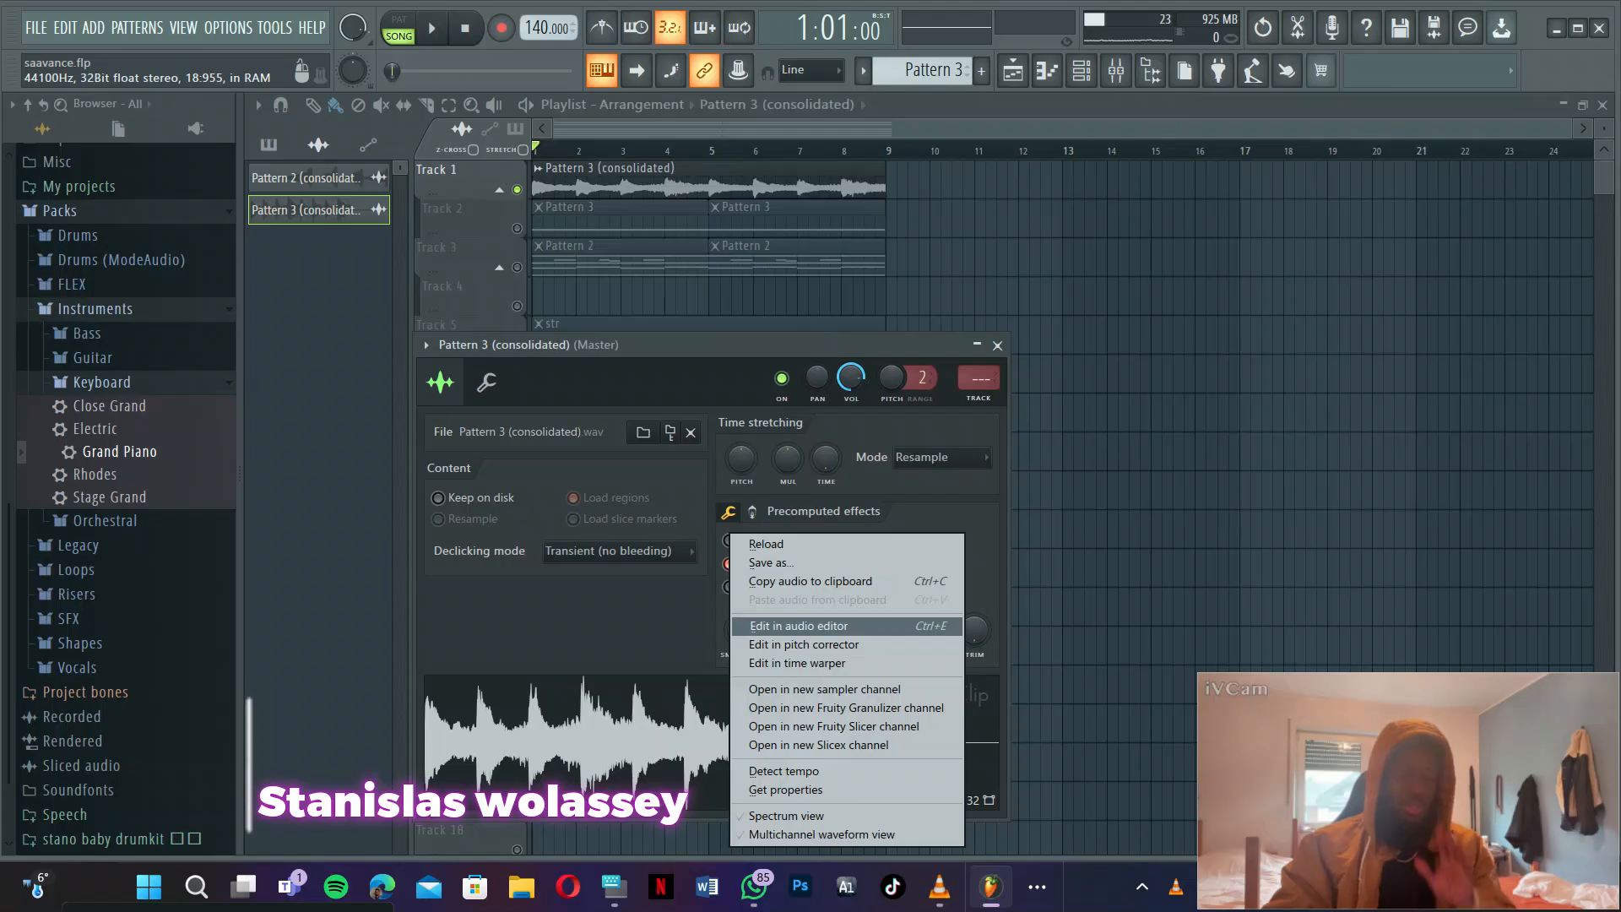
- Open the Pattern 3 (consolidated) sample in Edison and try to apply the Claw machine tool
{"action": "left_click", "coordinate": [169, 325]}
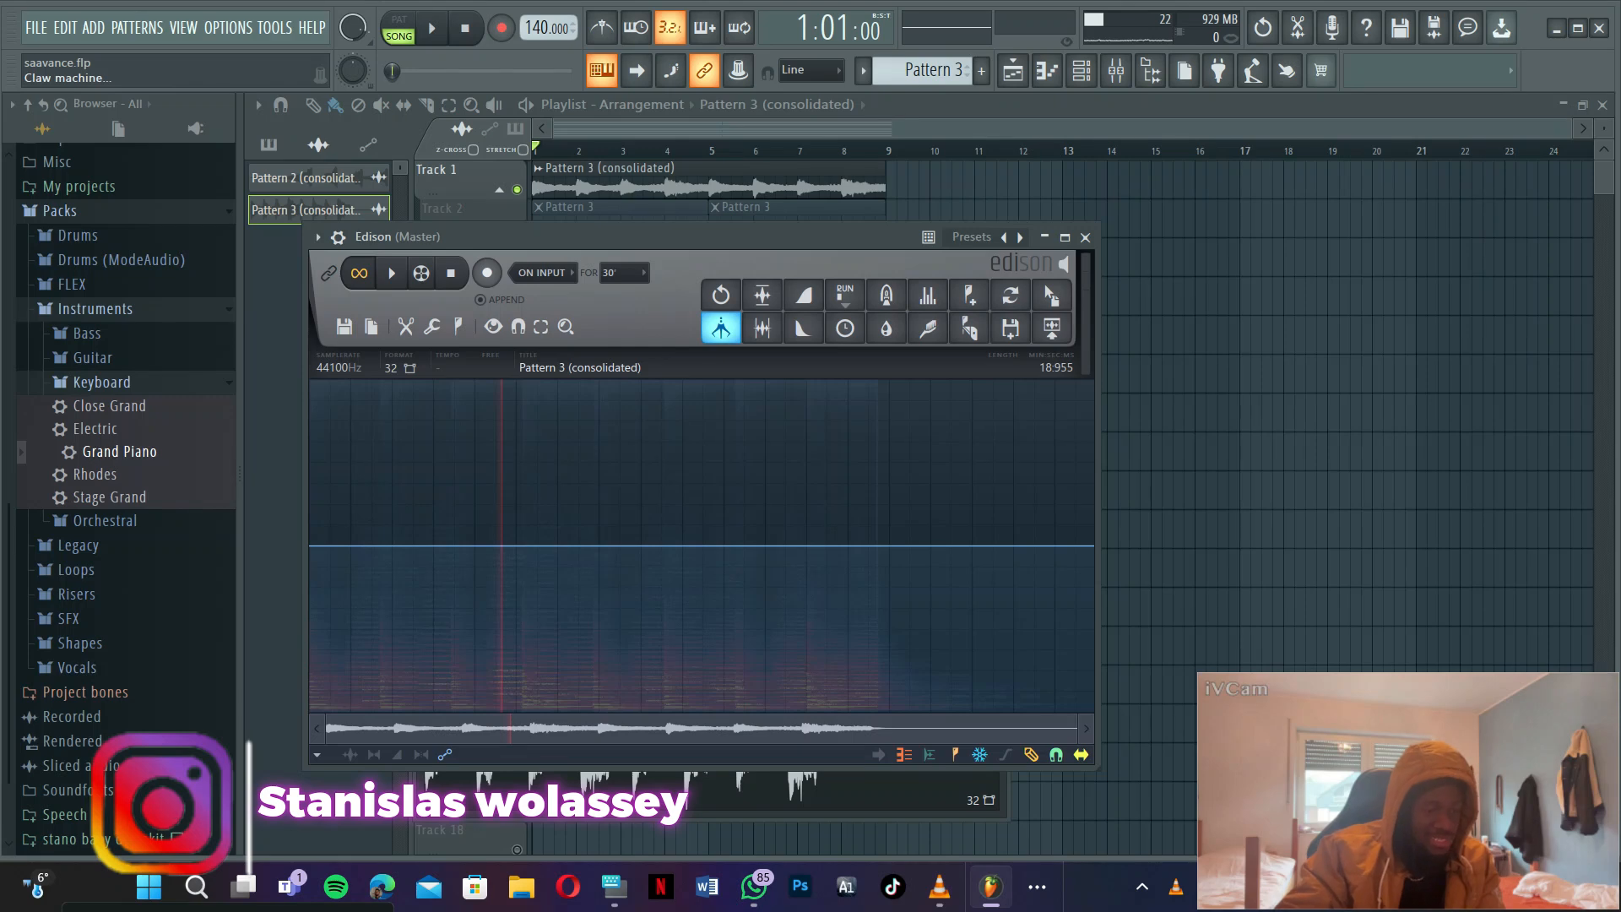
{"action": "left_click", "coordinate": [721, 328]}
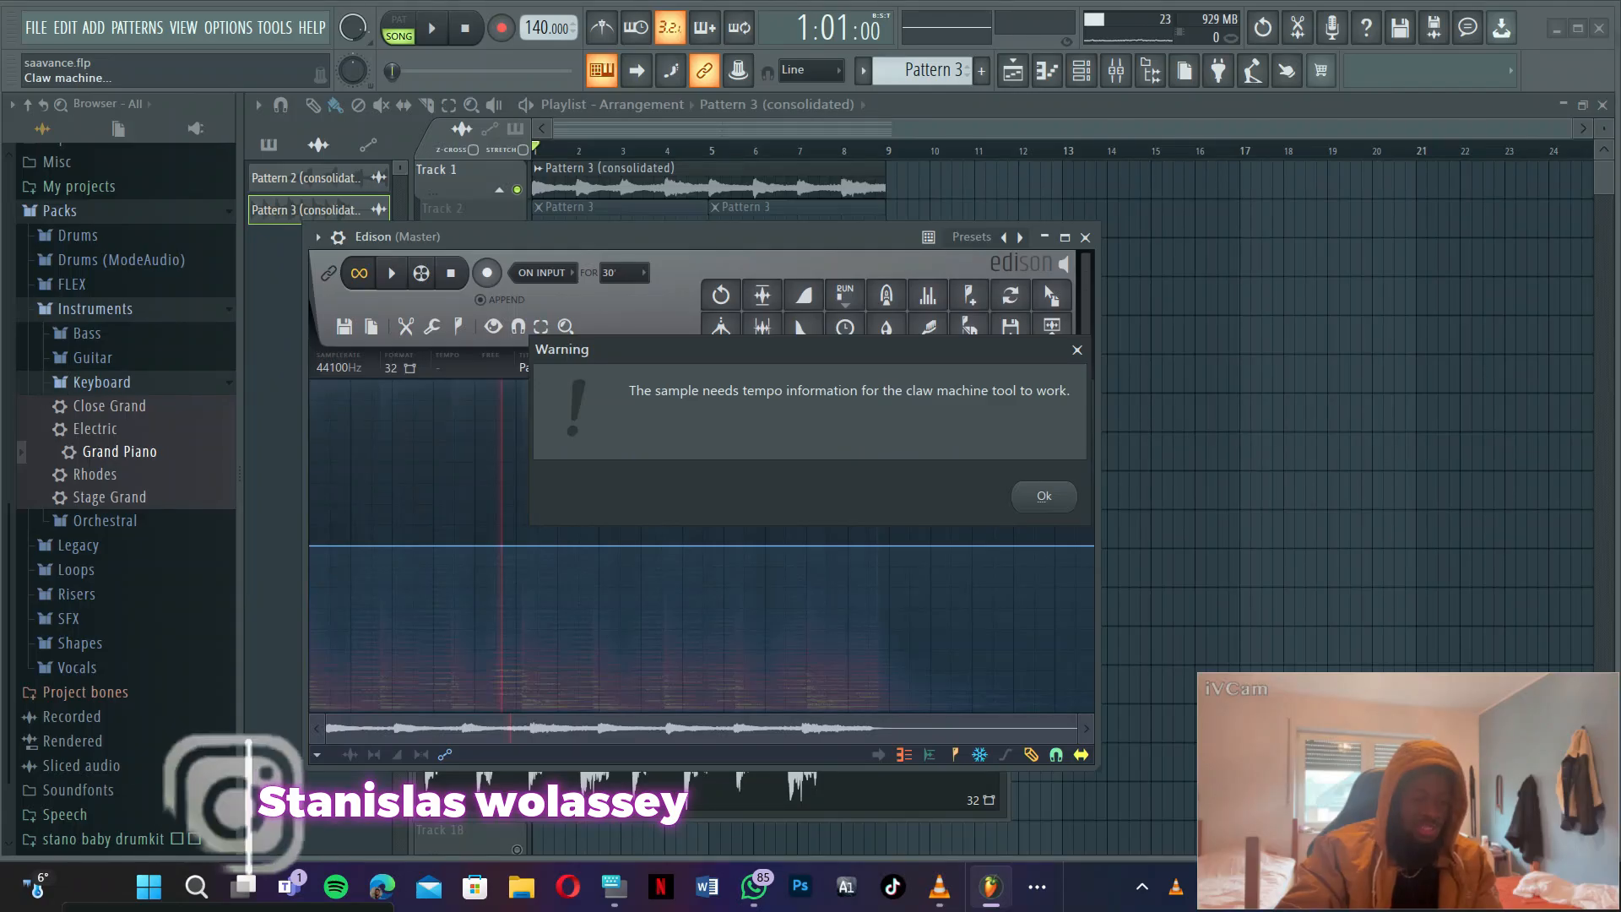
{"action": "left_click", "coordinate": [1467, 747]}
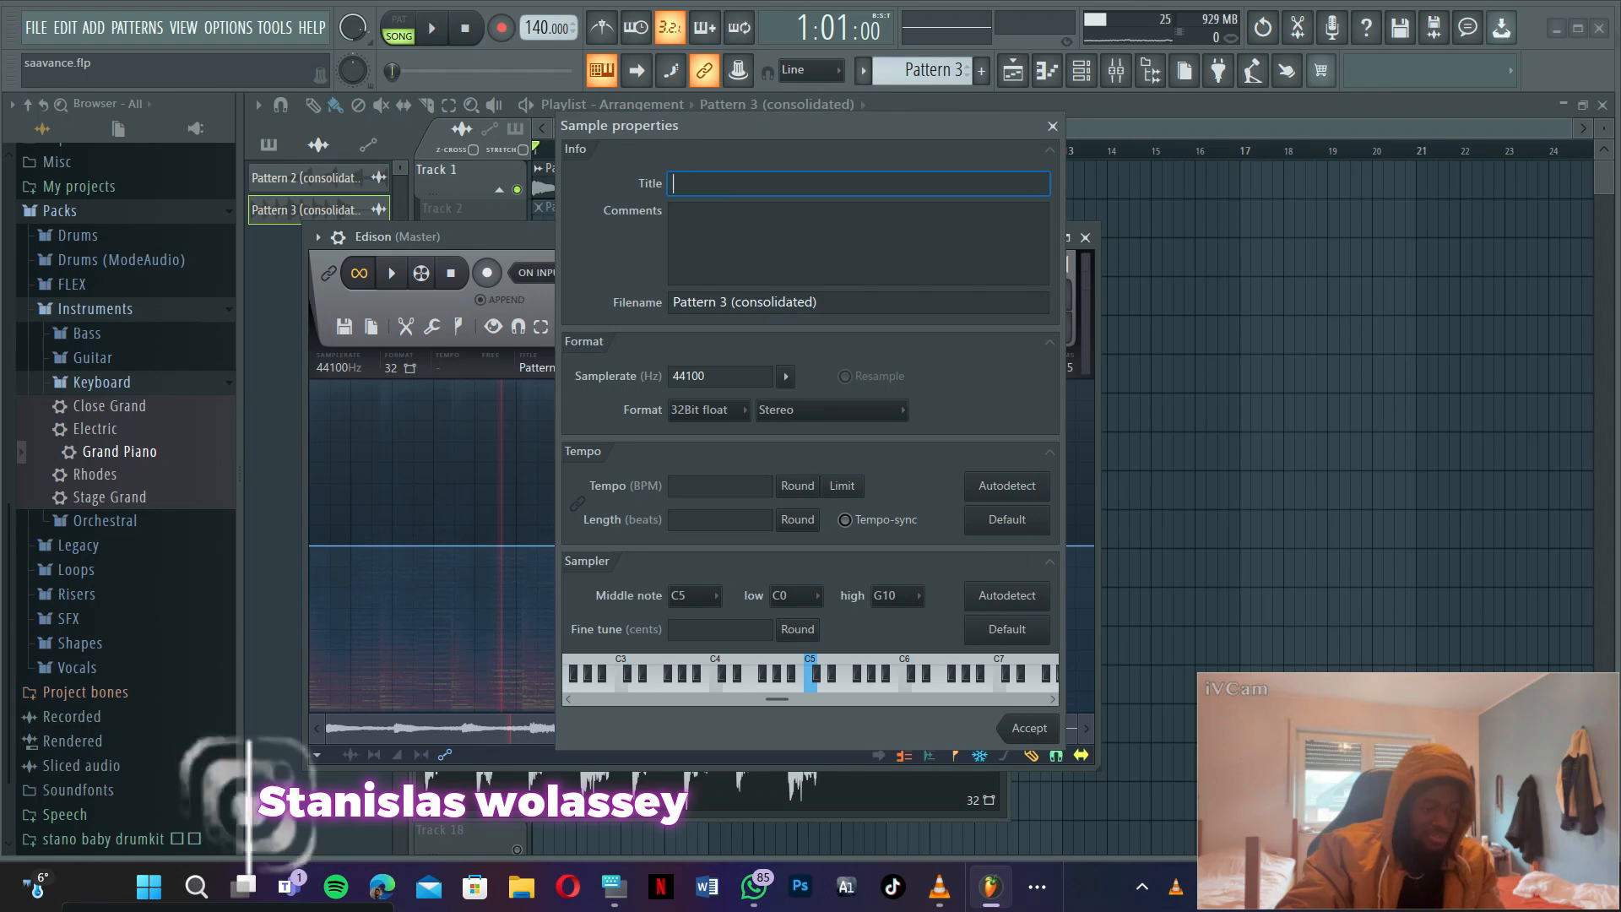
- Resample the Pattern 3 (consolidated) audio to a 4000 Hz samplerate in its sample properties
{"action": "left_click", "coordinate": [714, 376]}
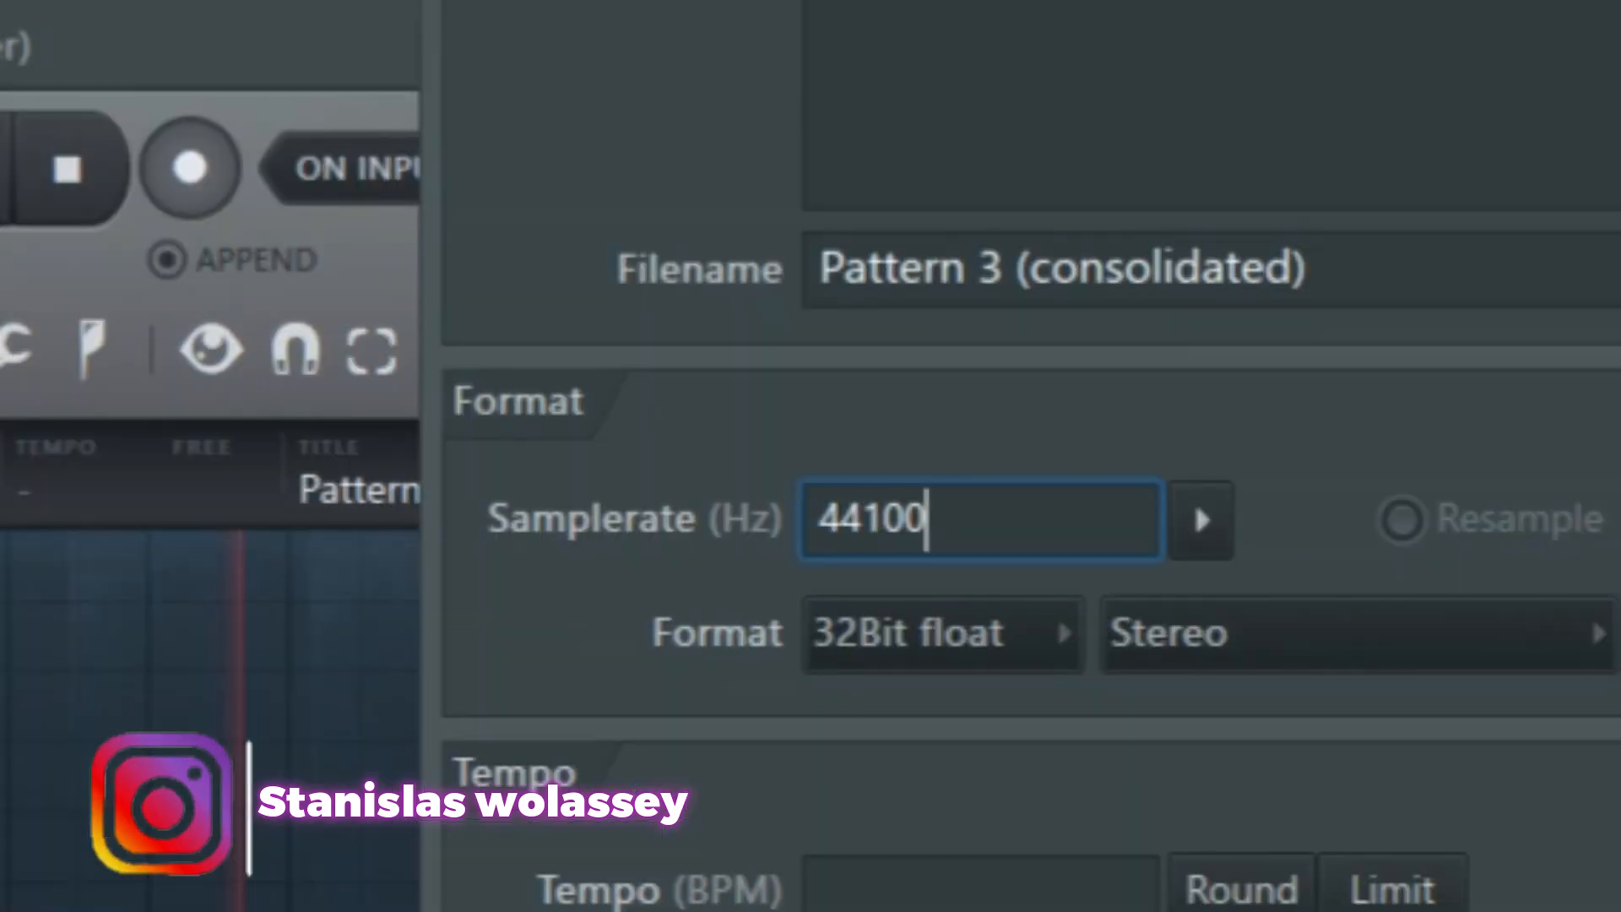
{"action": "key", "text": "BackSpace"}
{"action": "key", "text": "BackSpace"}
{"action": "key", "text": "BackSpace"}
{"action": "key", "text": "BackSpace"}
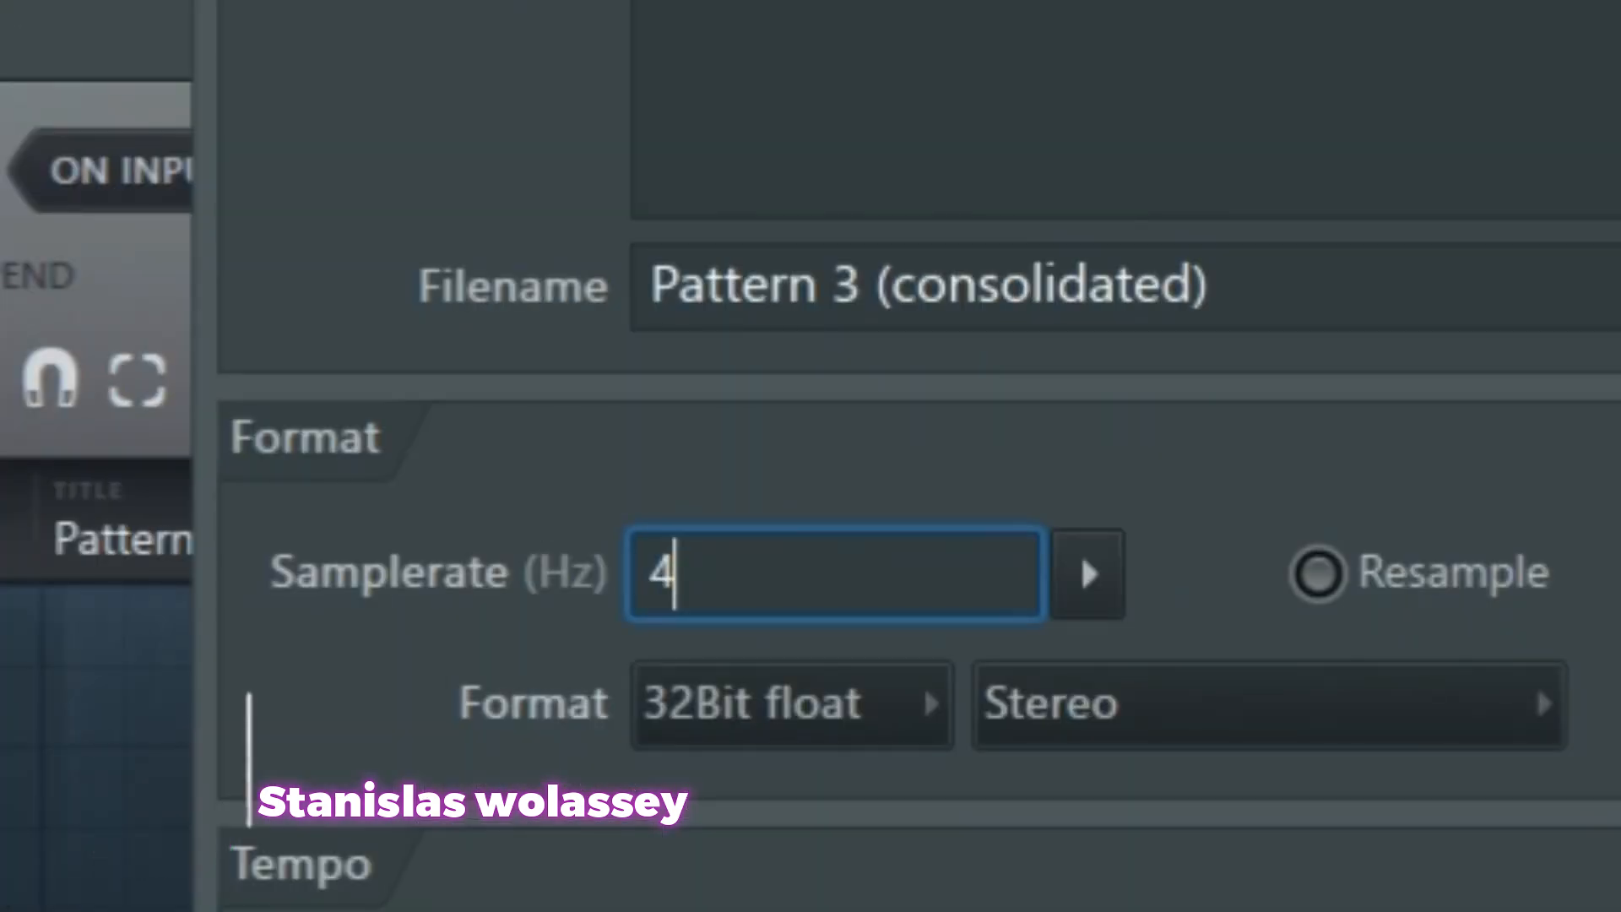
{"action": "type", "text": "00"}
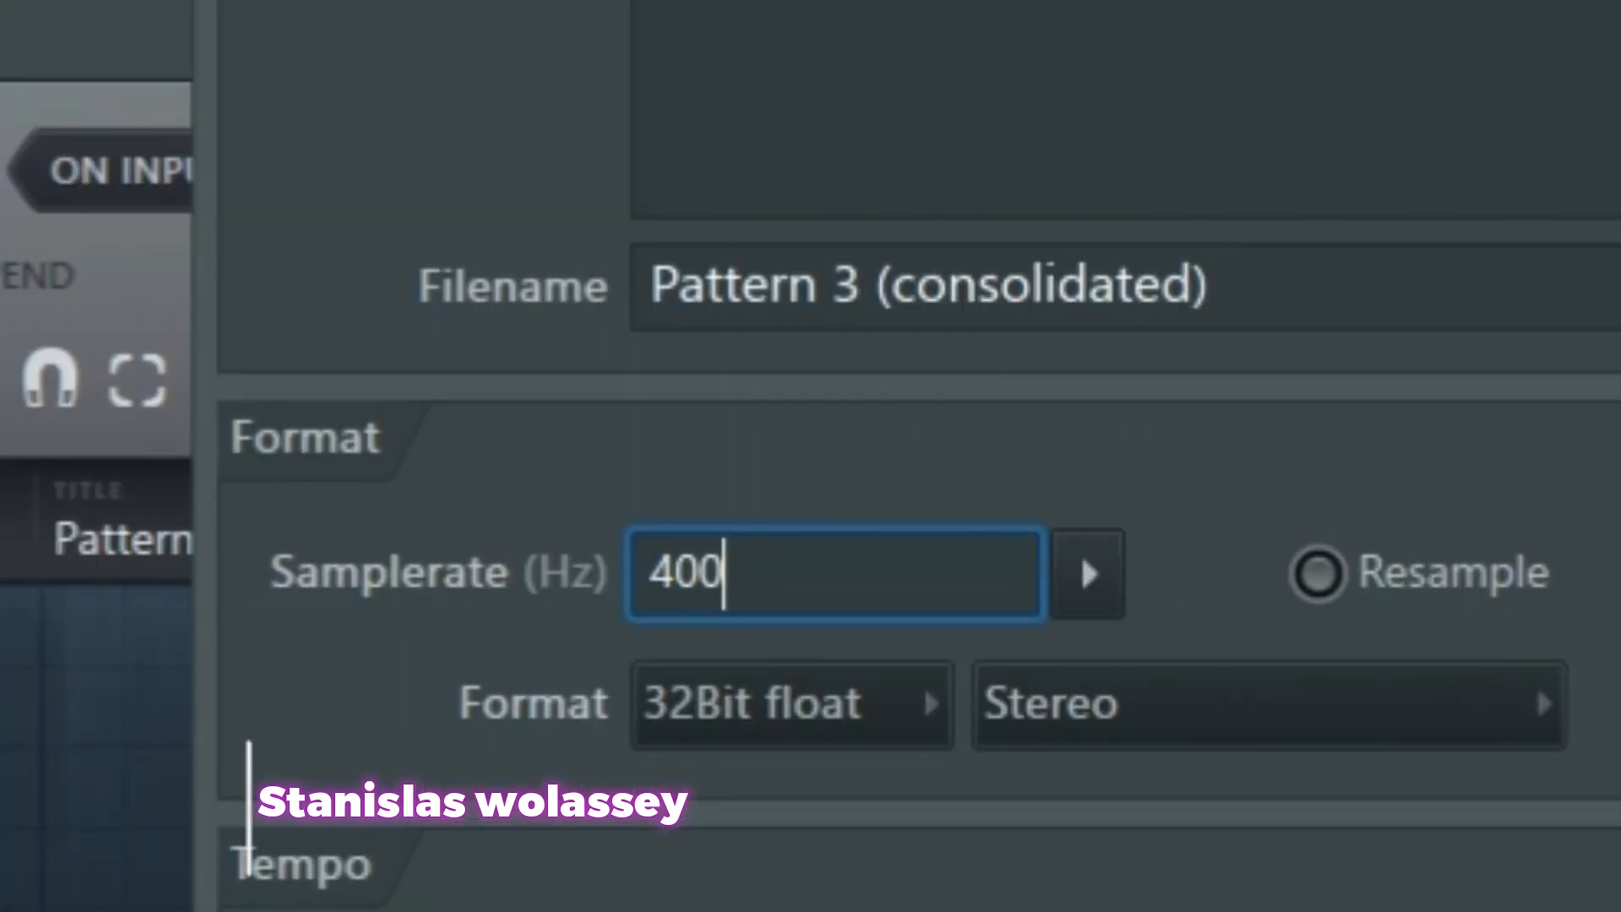
{"action": "type", "text": "0"}
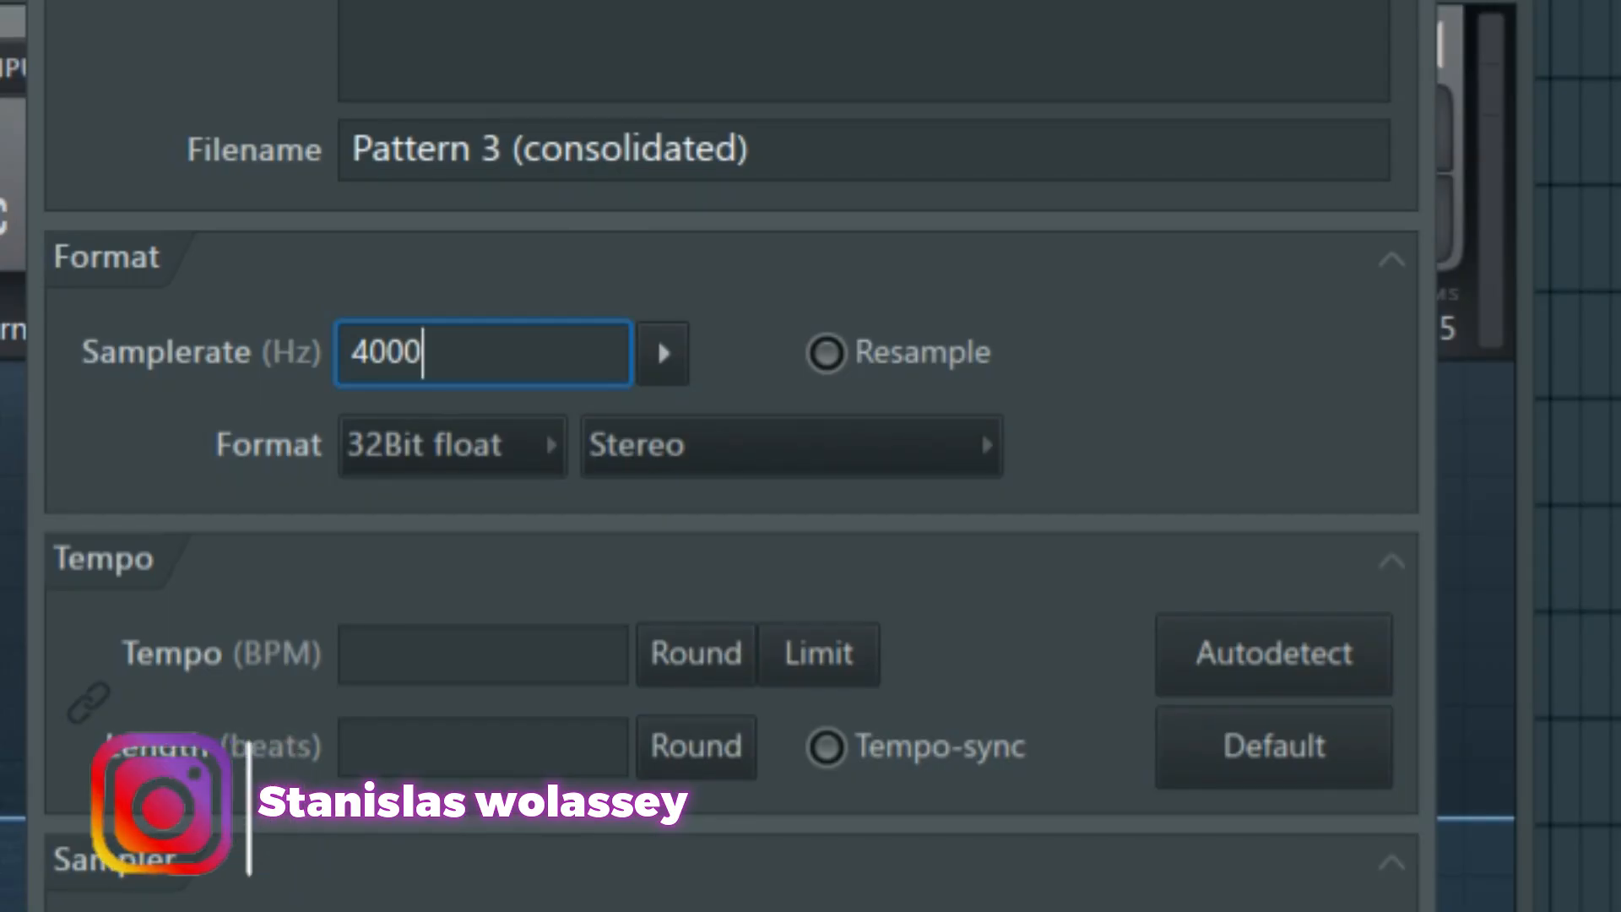
{"action": "left_click", "coordinate": [846, 377]}
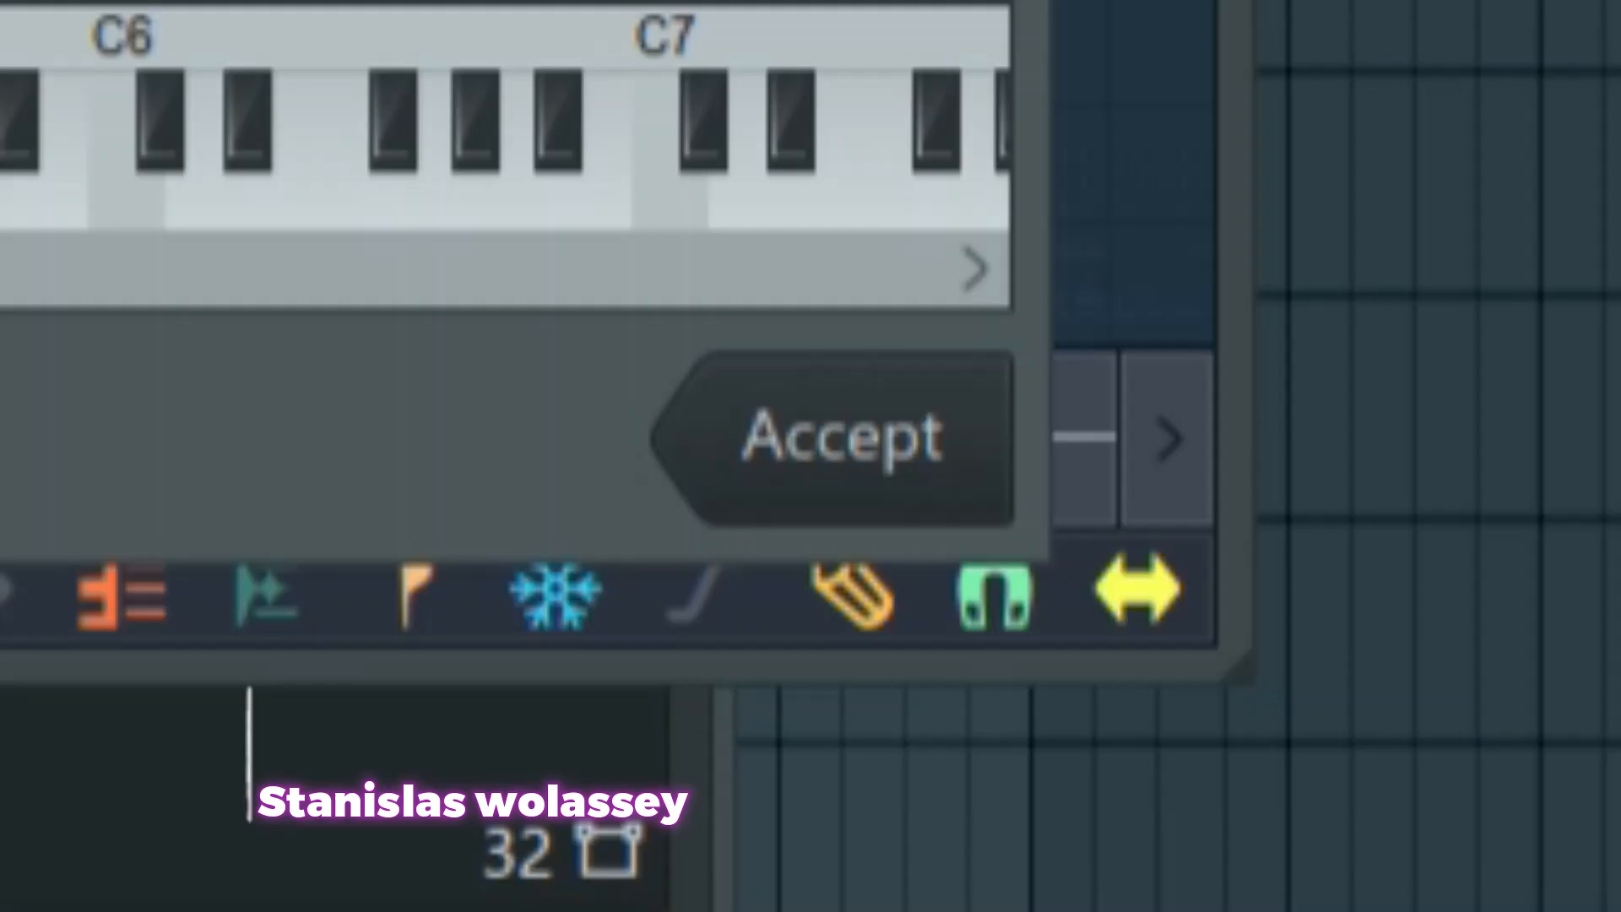
{"action": "left_click", "coordinate": [843, 438]}
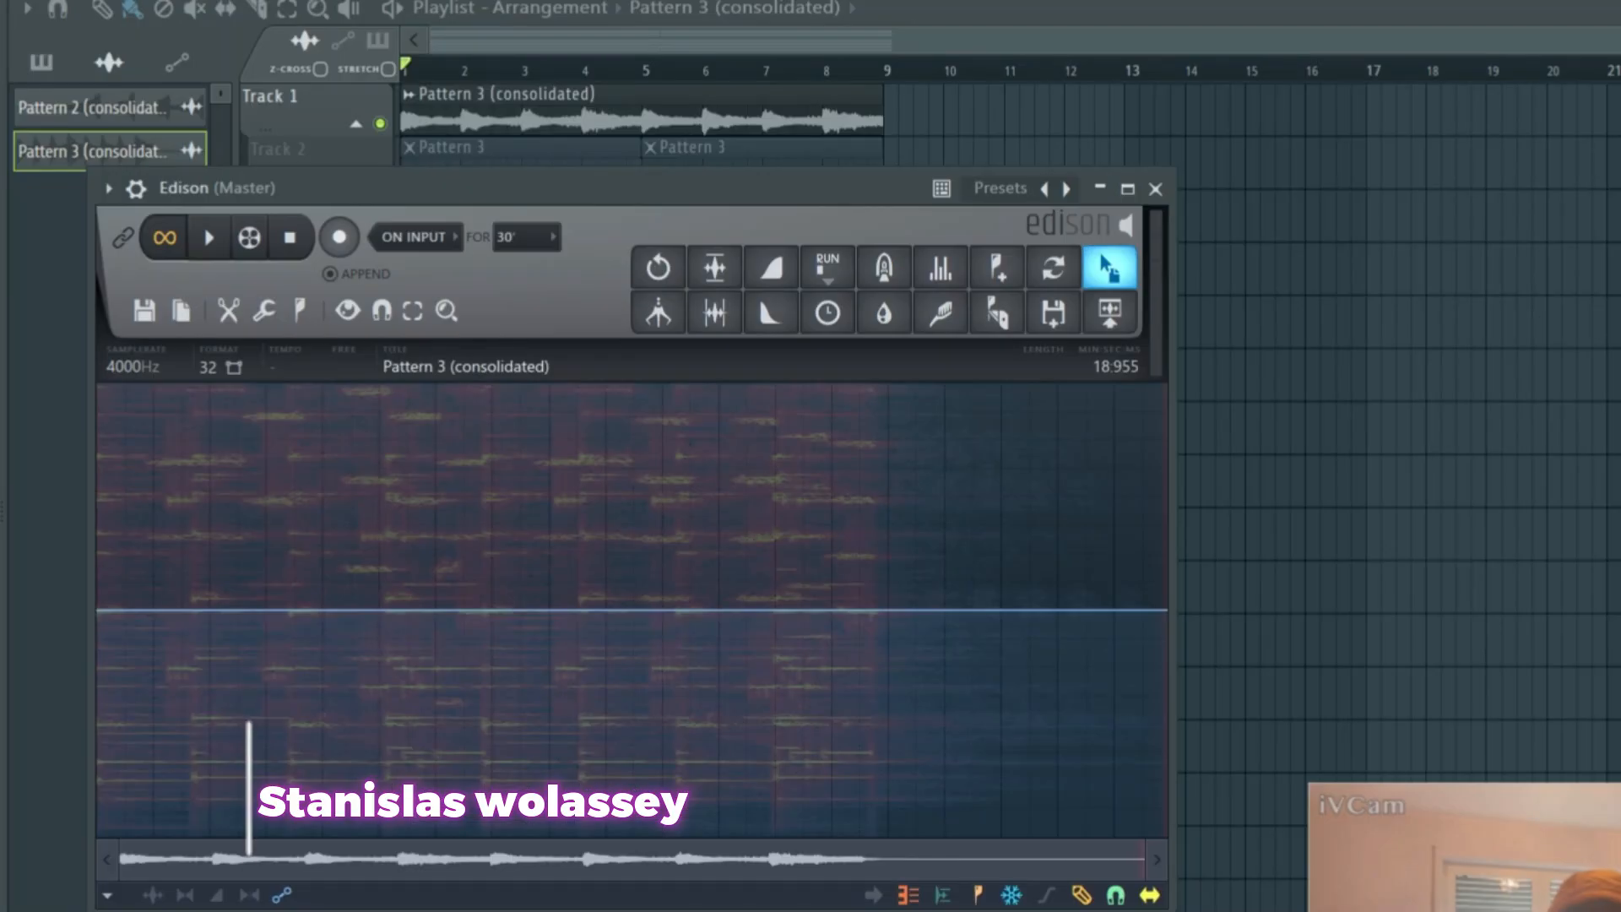
- Place the resampled Edison audio in the playlist as an audio clip
{"action": "left_click_drag", "start_coordinate": [1053, 294], "coordinate": [878, 215]}
{"action": "left_click_drag", "start_coordinate": [874, 158], "coordinate": [706, 128]}
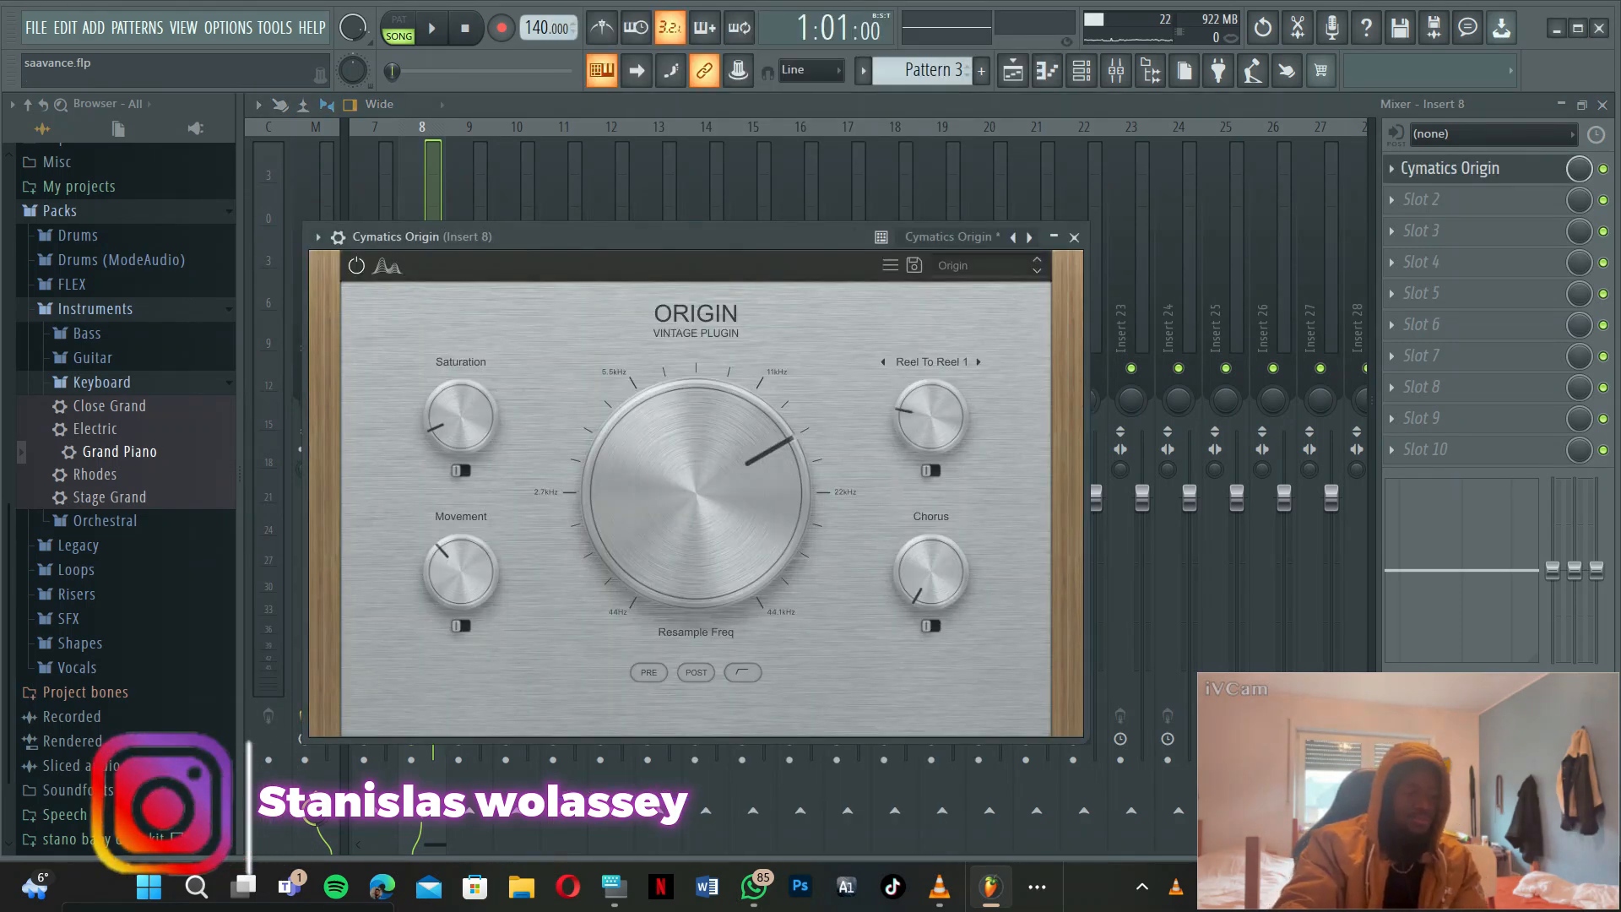
- Play the song with Cymatics Origin on Insert 8 and adjust its Chorus depth
{"action": "mouse_move", "coordinate": [696, 492]}
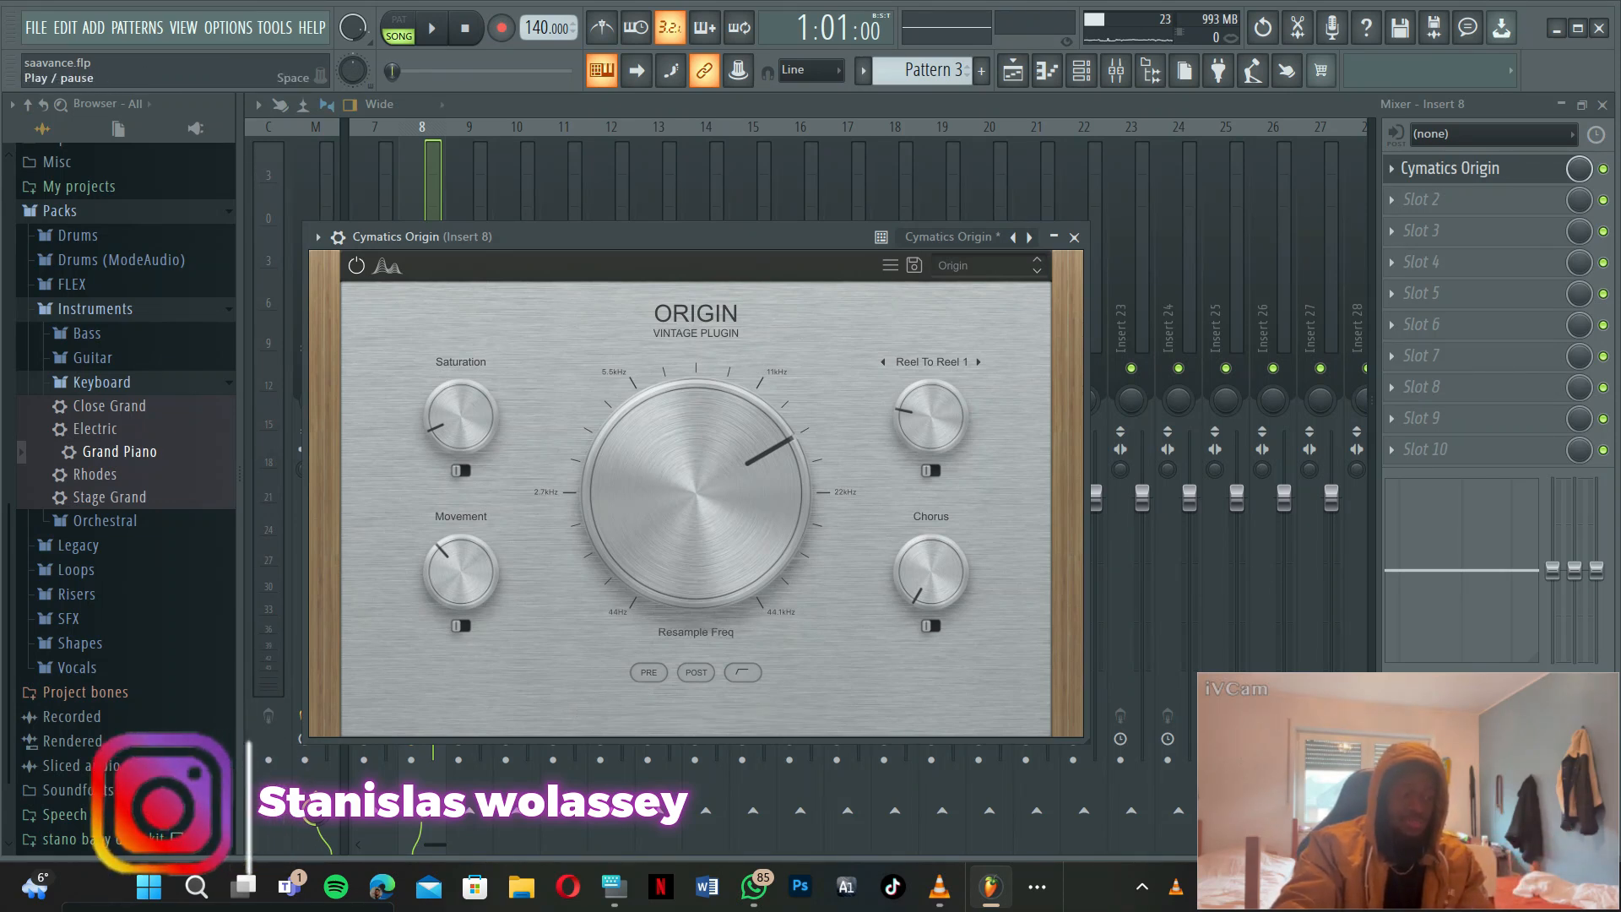
{"action": "key", "text": "space"}
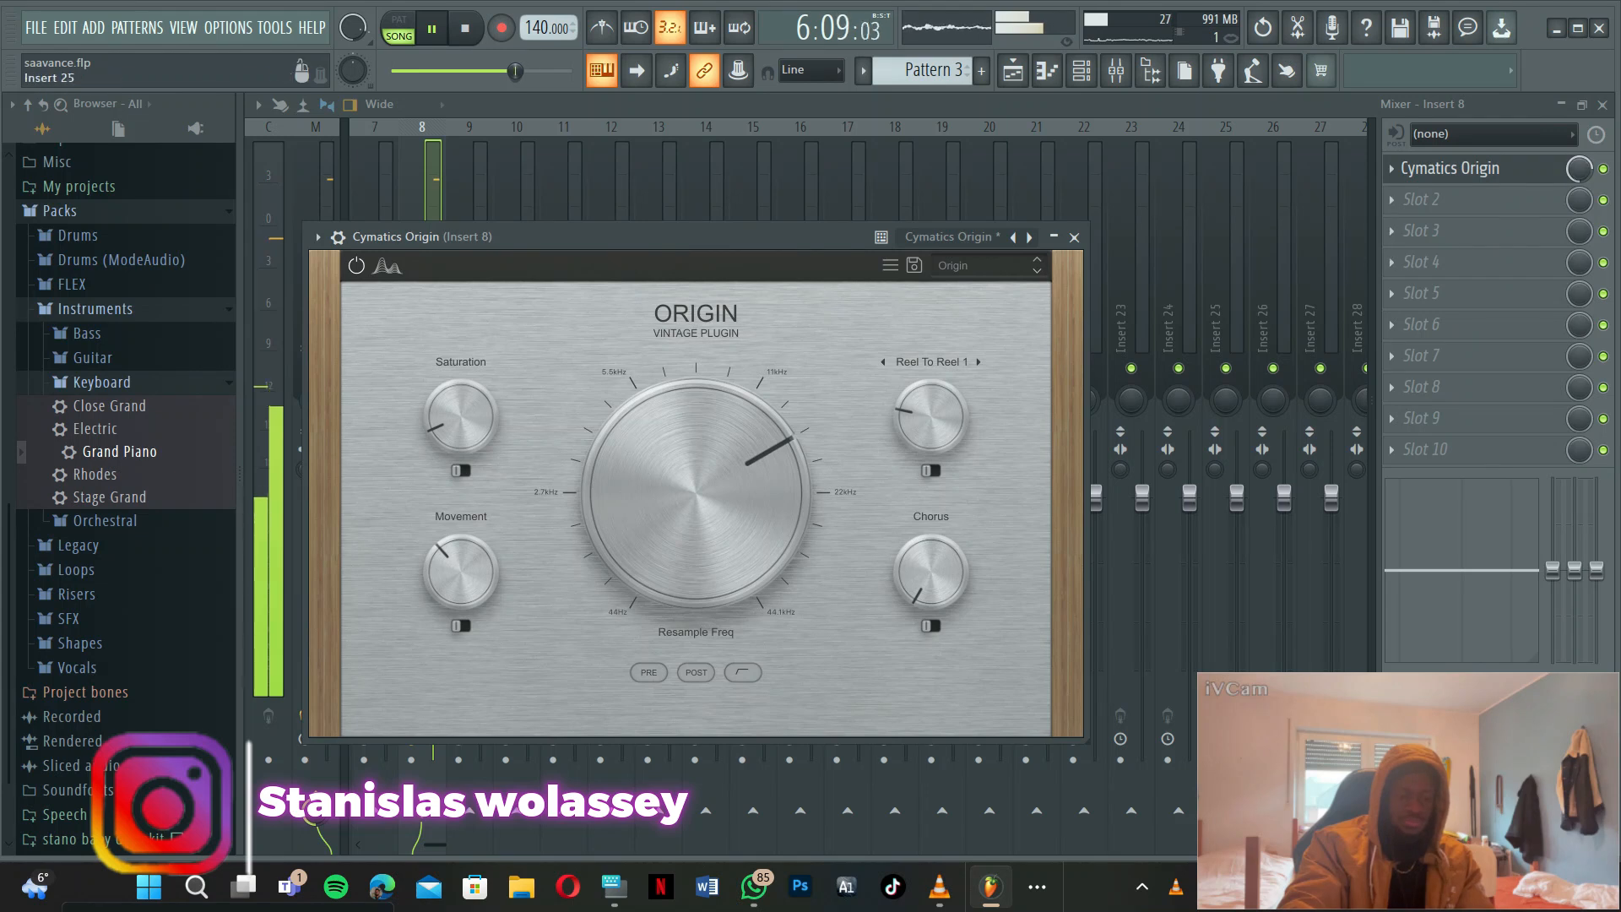
{"action": "left_click_drag", "start_coordinate": [931, 572], "coordinate": [930, 557]}
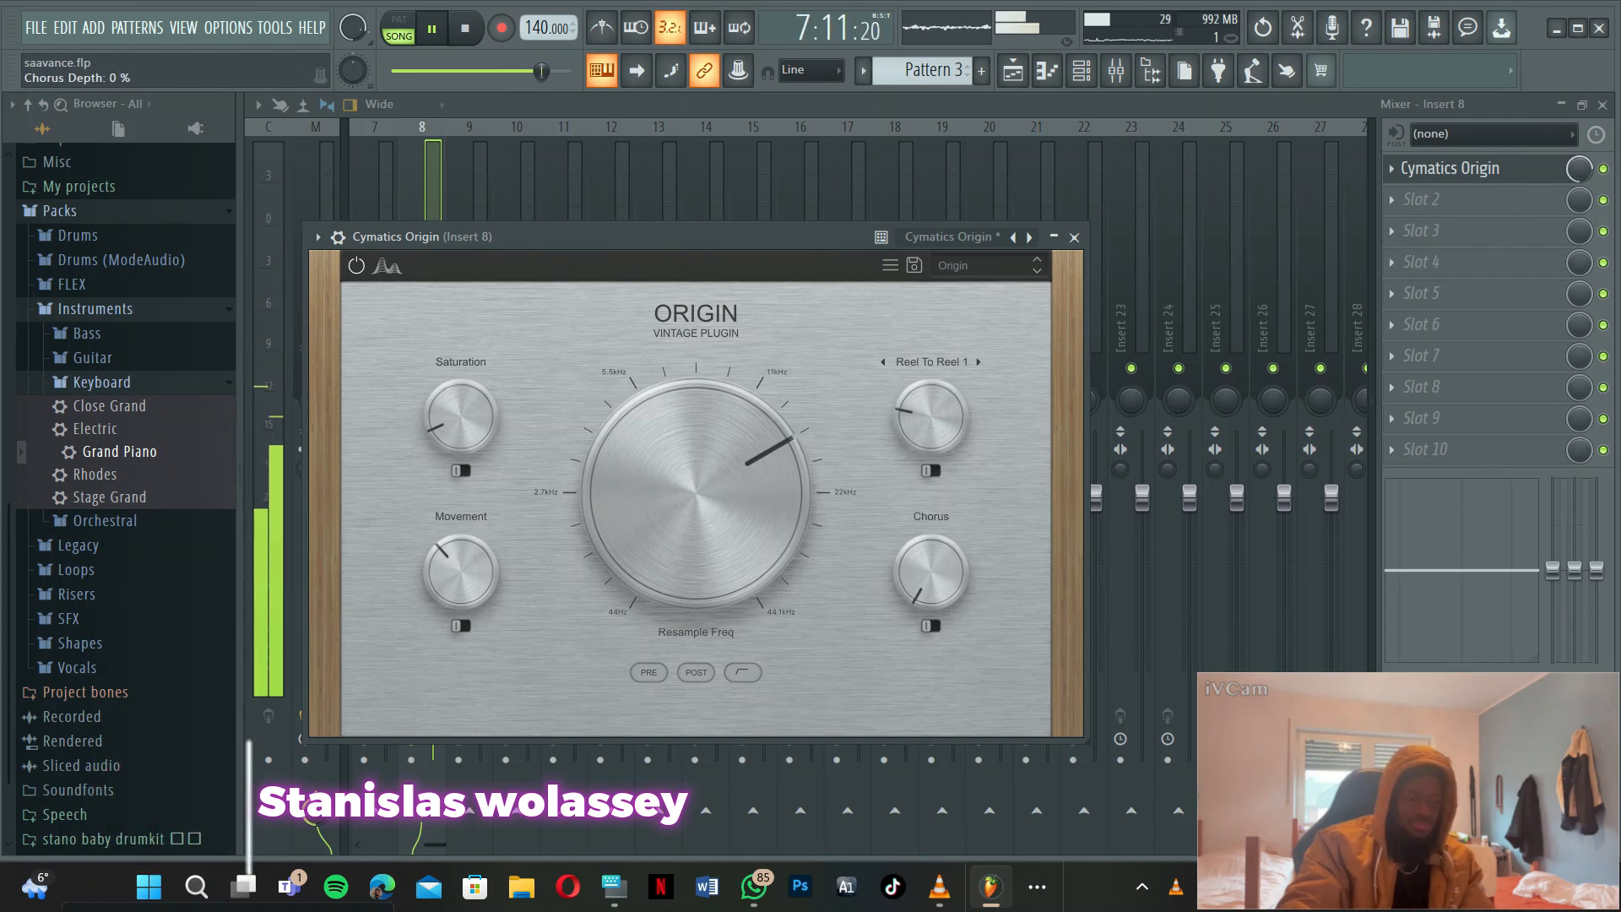